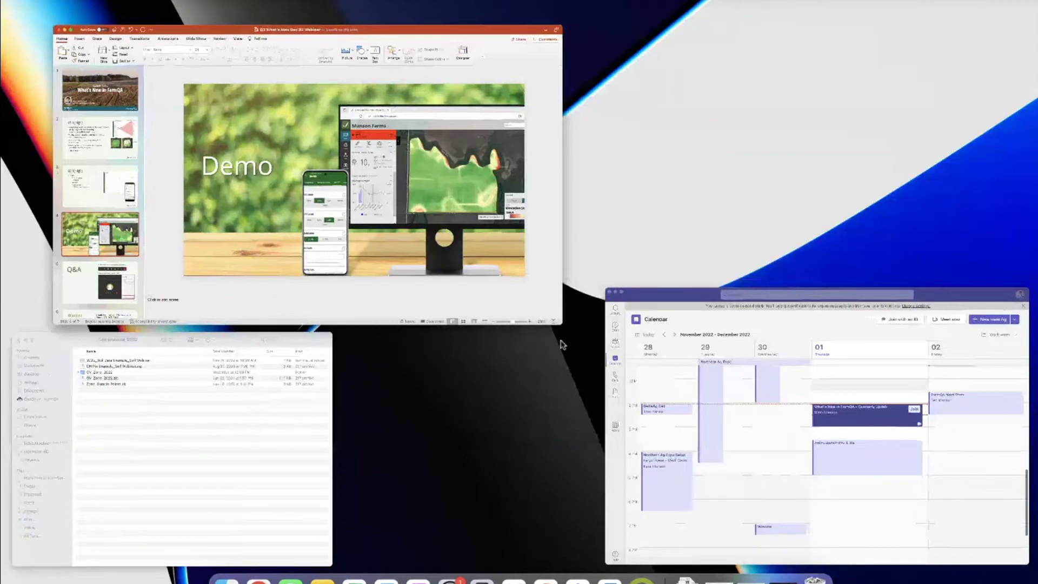
# Leave Mission Control and switch to the browser showing the FarmQA Fields page.
pyautogui.hotkey('ctrl', 'Up')
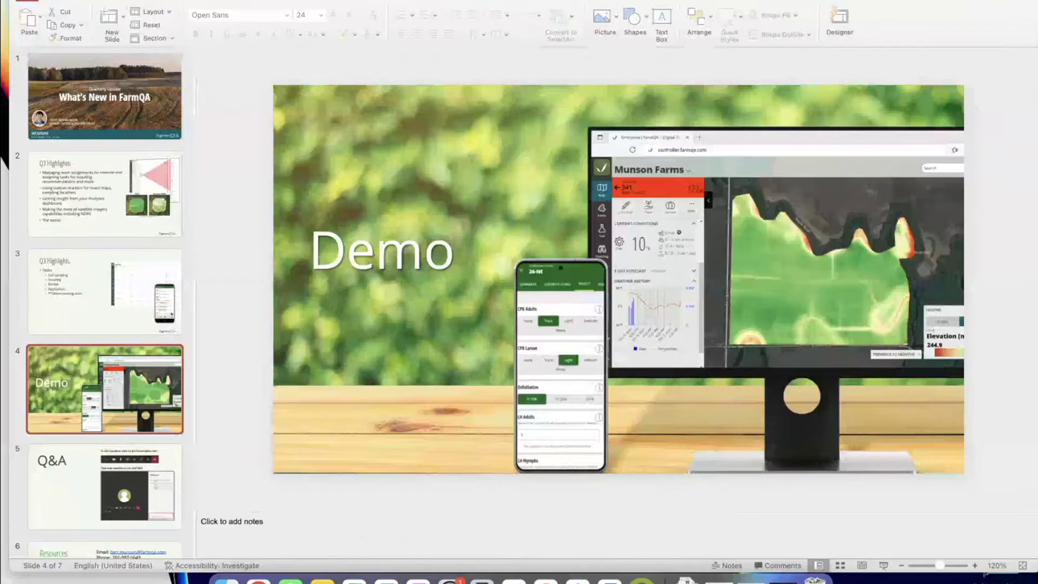
pyautogui.hotkey('ctrl', 'Right')
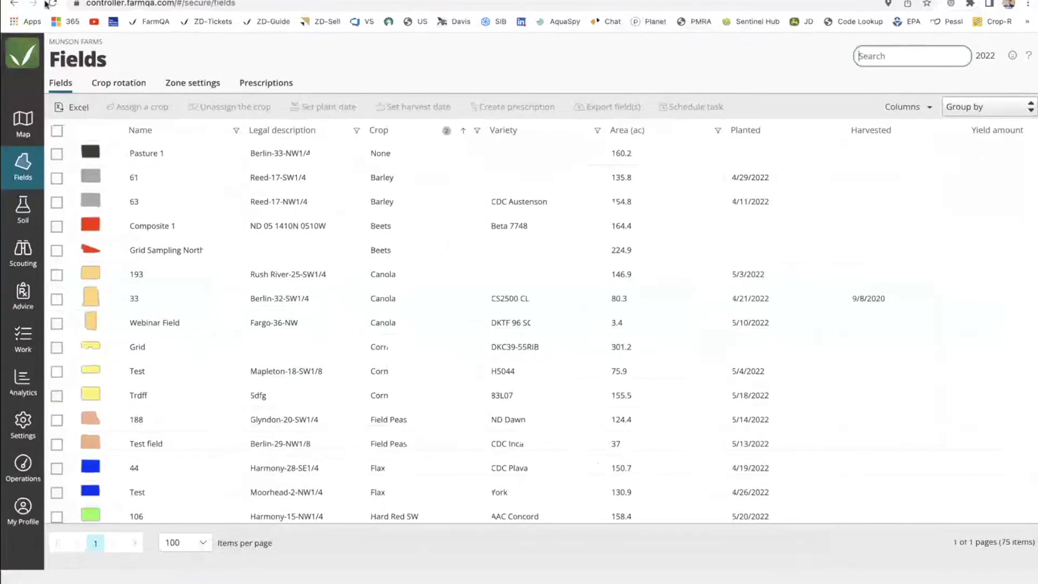
# View the farm map with its crop legend, then bring up the Munson Farms task list.
pyautogui.click(24, 132)
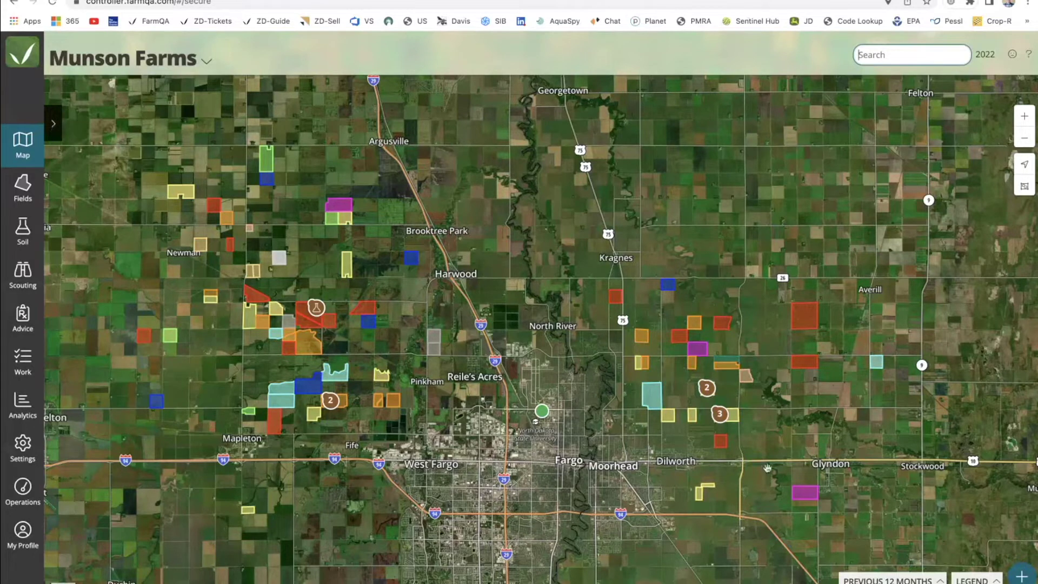
pyautogui.click(963, 579)
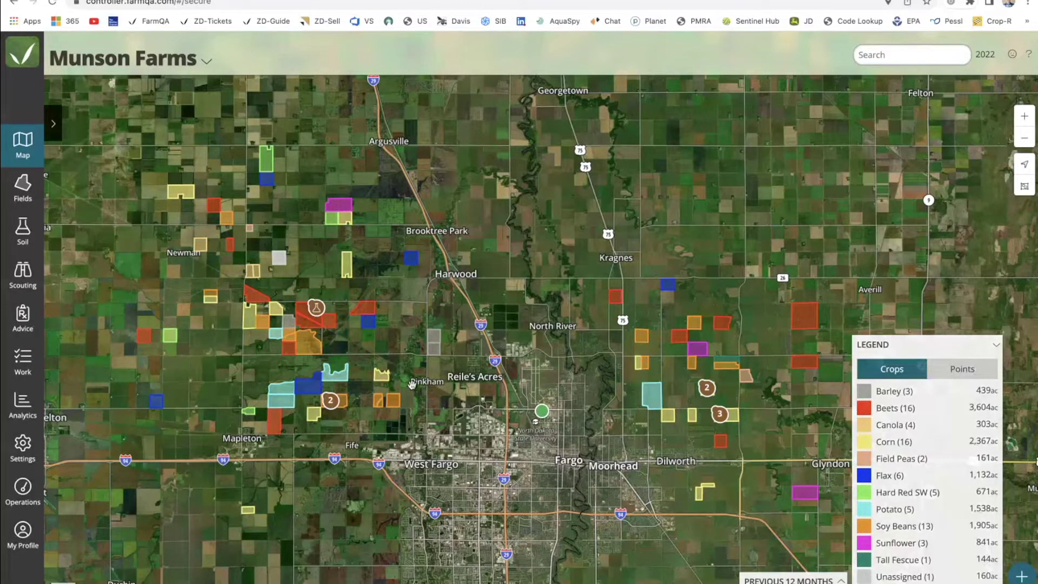
pyautogui.click(25, 361)
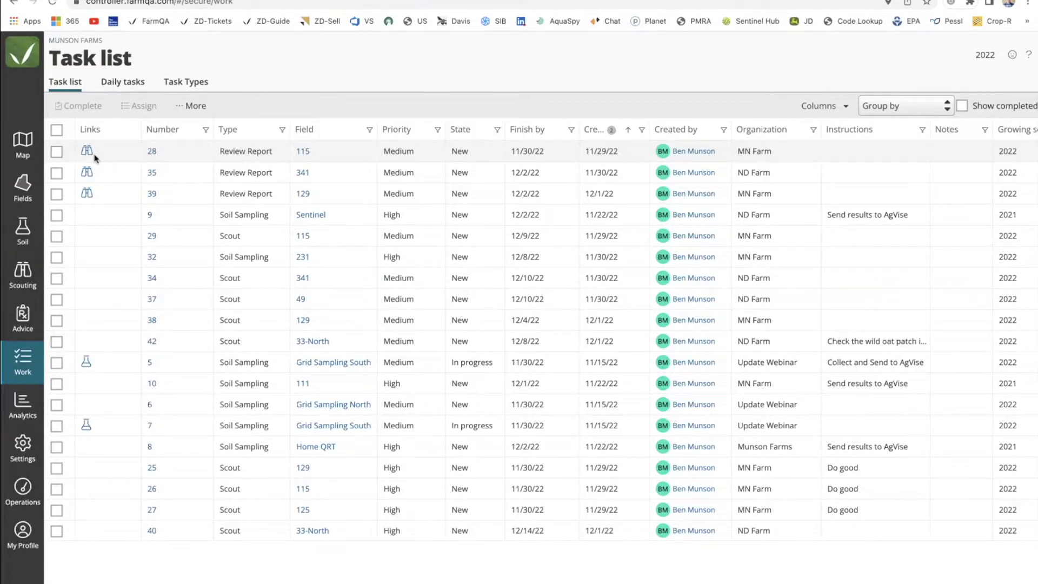
# Begin a 'Chem Application 2' task type with category Deliver, then discard it for Fields.
pyautogui.click(183, 84)
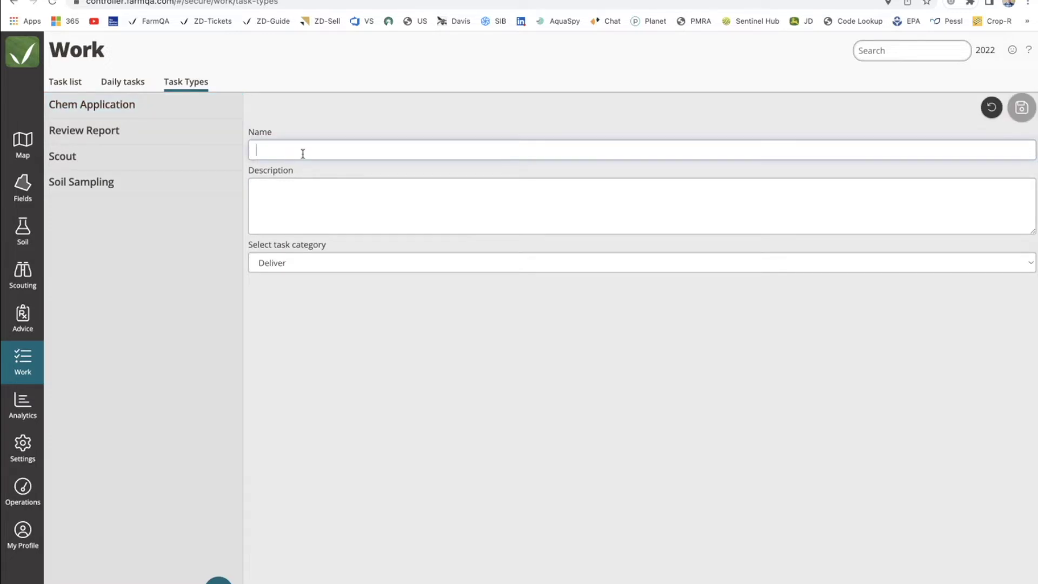
pyautogui.write('C')
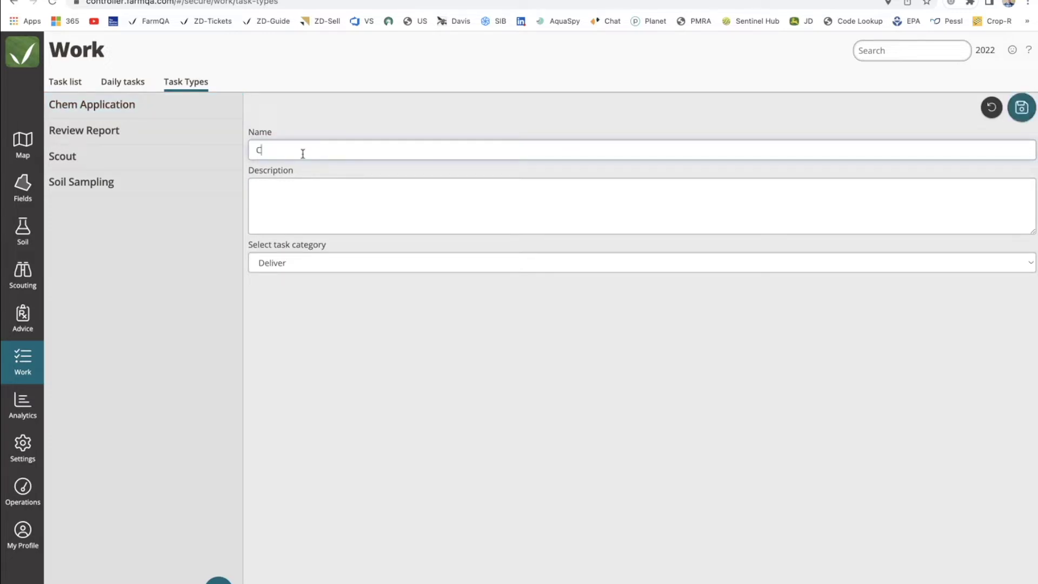
pyautogui.write('hem Applicat')
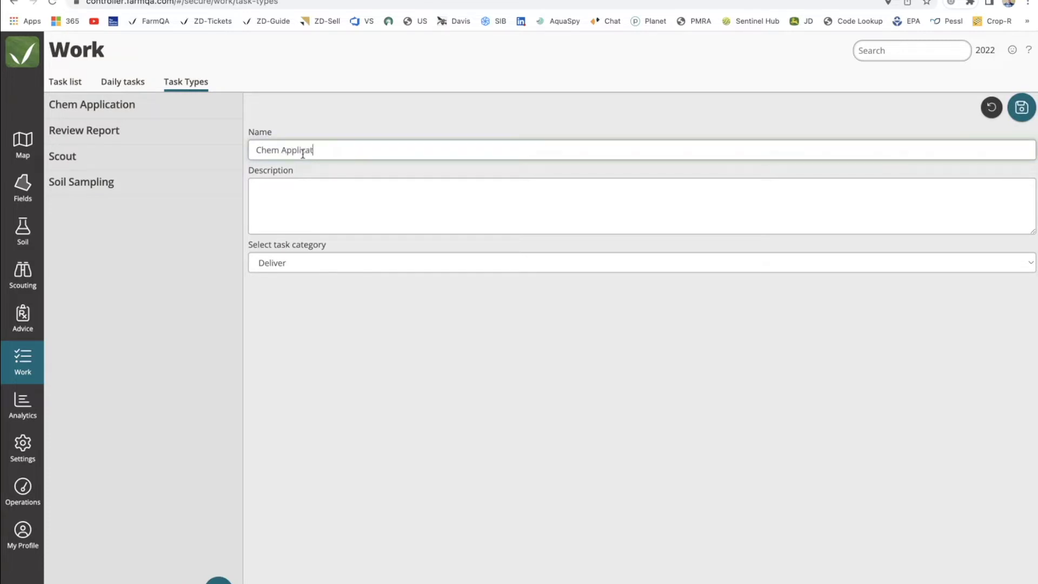
pyautogui.write('ion 2')
pyautogui.click(281, 270)
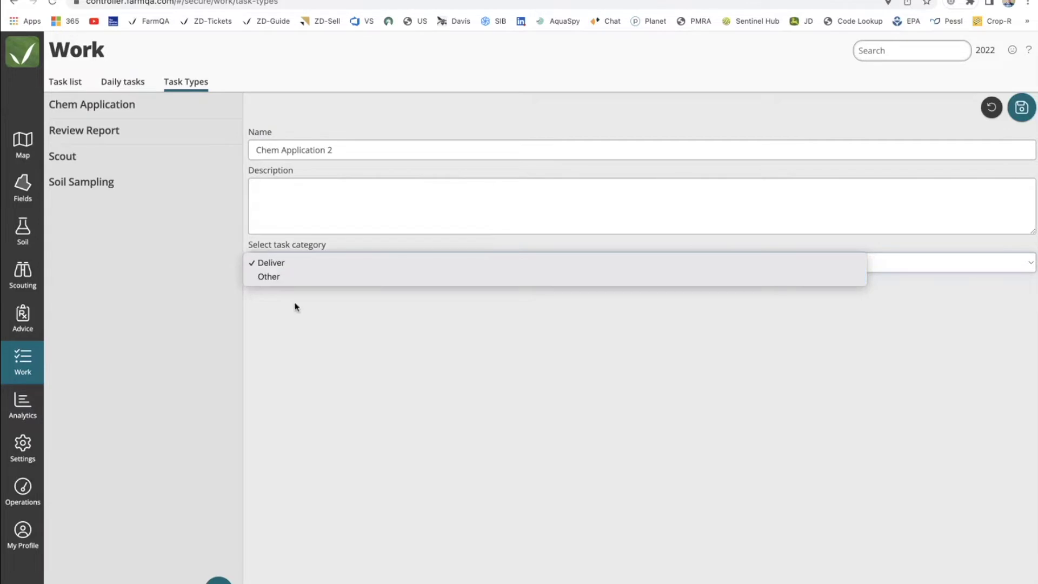
pyautogui.click(291, 323)
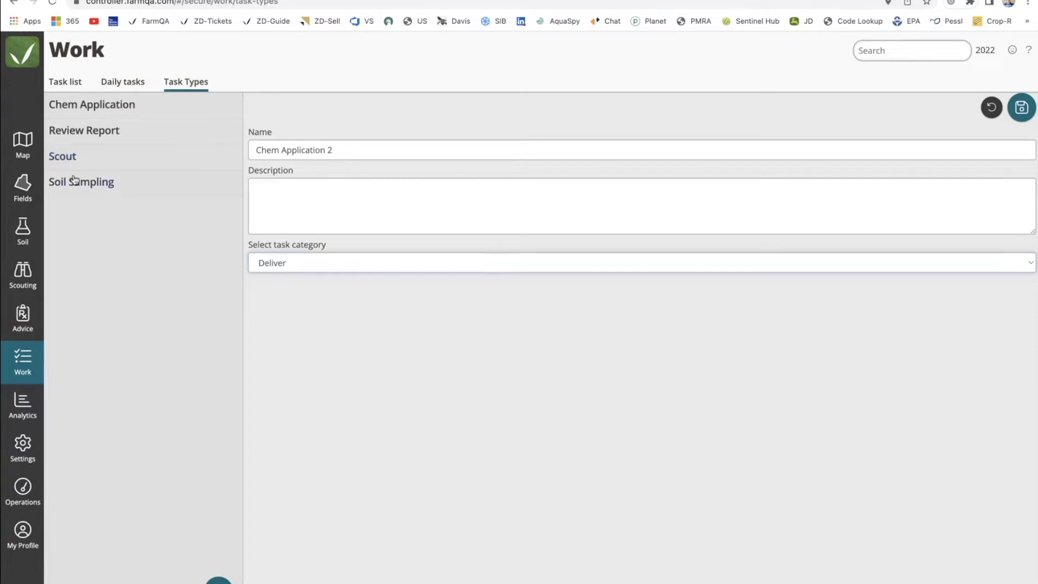
pyautogui.click(24, 188)
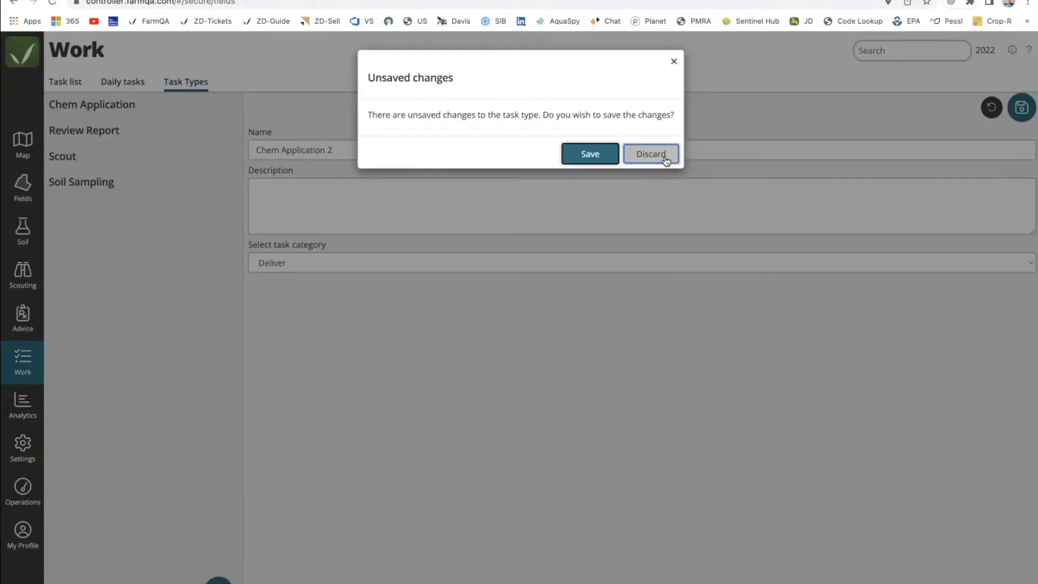
pyautogui.click(664, 156)
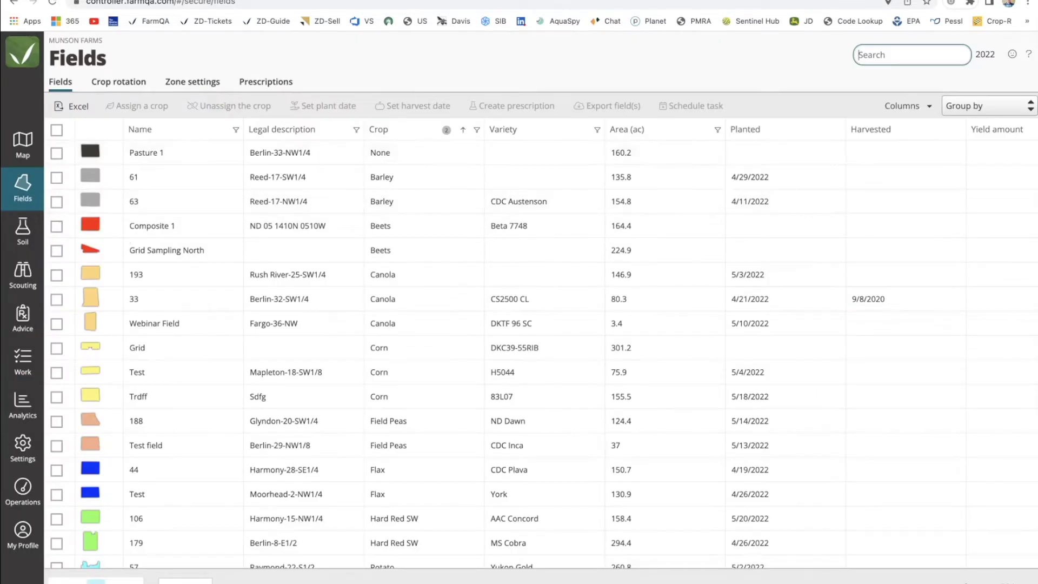
# Group fields by Crop, select 88 and 192 New, and schedule Soil Sampling for them.
pyautogui.click(998, 110)
pyautogui.click(968, 153)
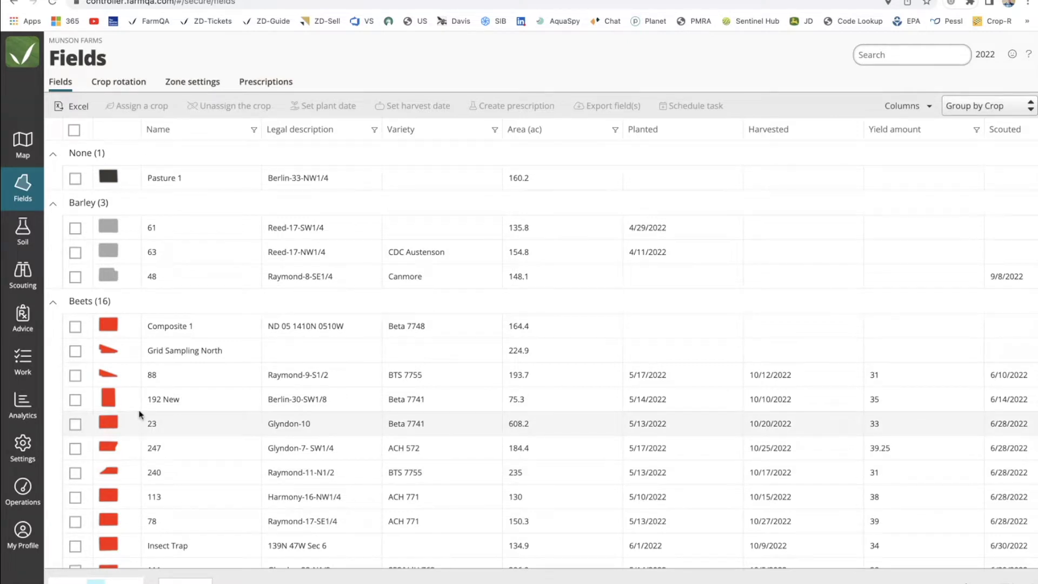
pyautogui.click(75, 377)
pyautogui.click(75, 400)
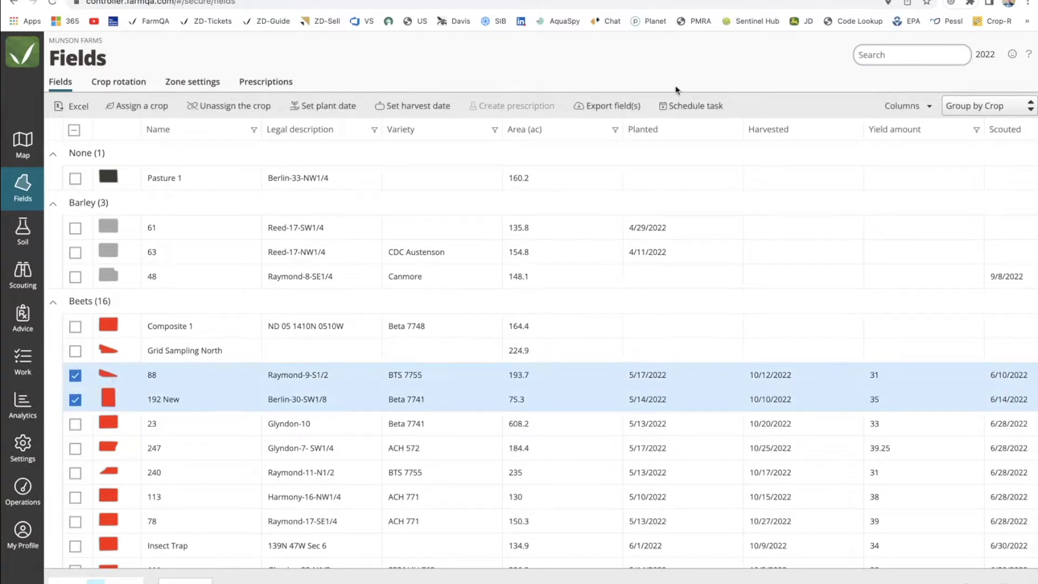
pyautogui.click(676, 110)
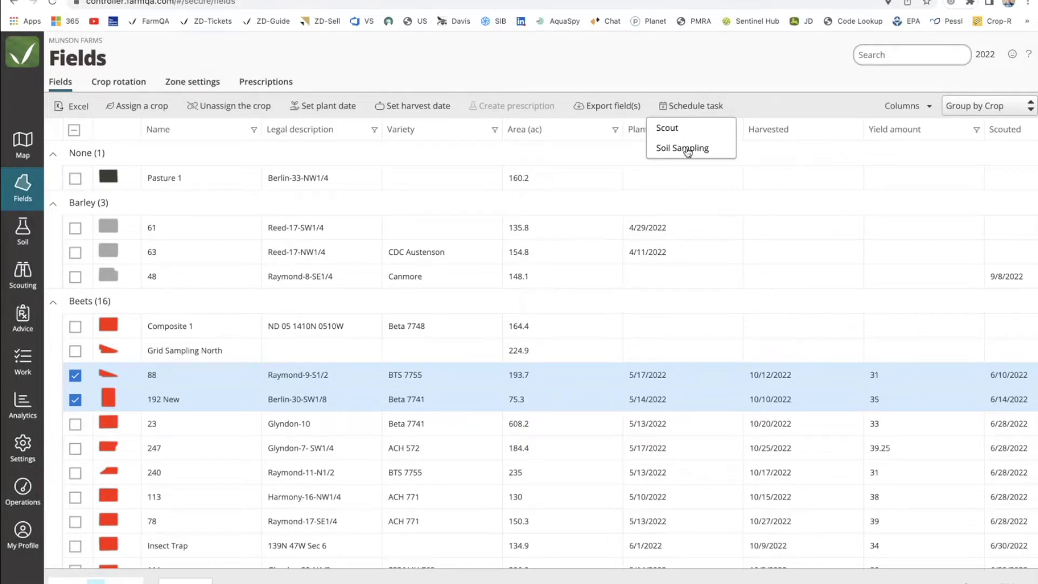
pyautogui.click(687, 148)
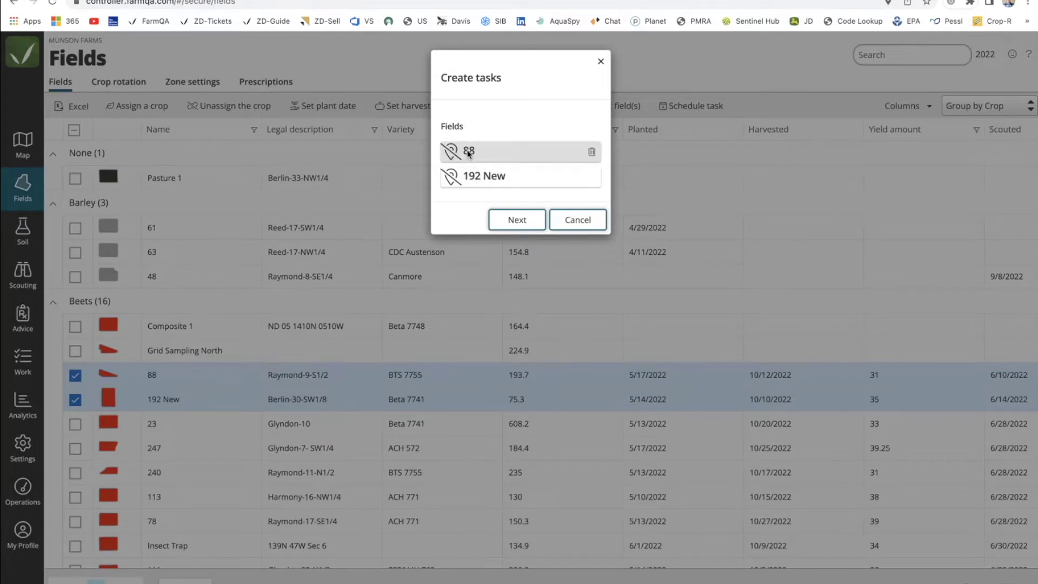
# Use field 88's existing soil-sample markers 97, 100, 91, 99, 104, 94, 101, 92, 95, 102, 96 as sample points.
pyautogui.click(468, 154)
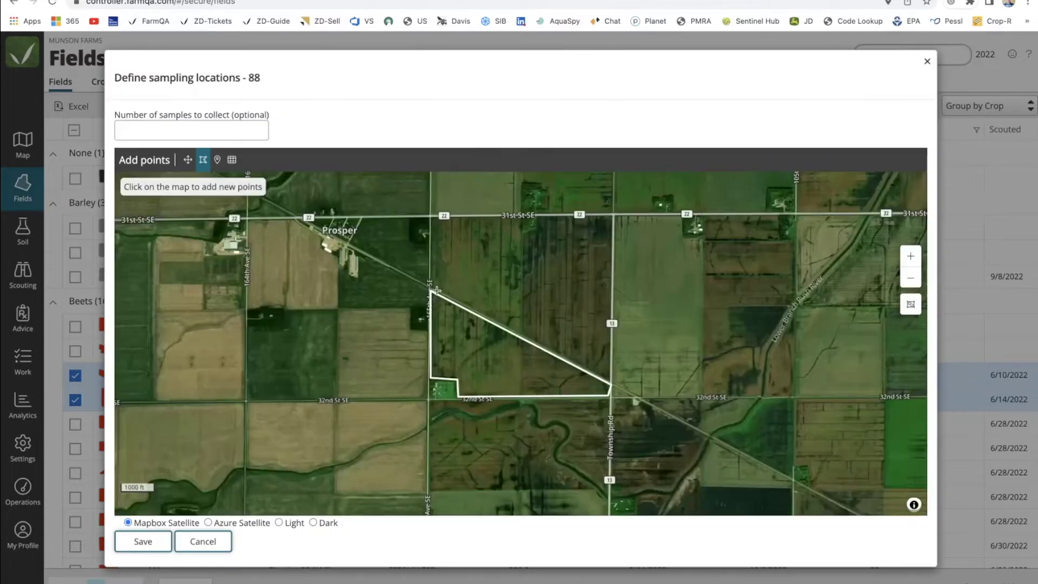
pyautogui.scroll(3, 475, 329)
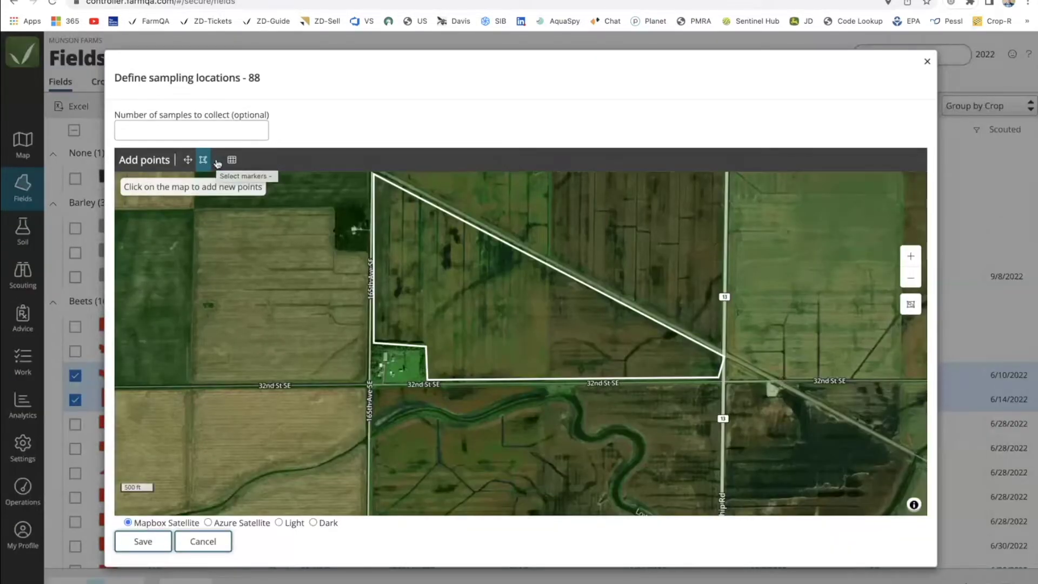
pyautogui.click(217, 161)
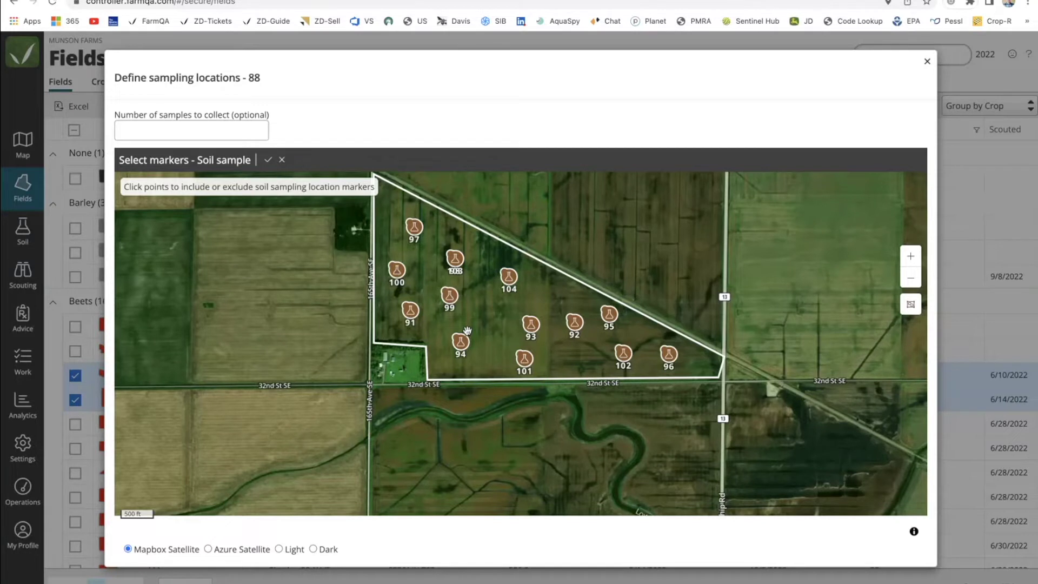
pyautogui.click(415, 229)
pyautogui.click(403, 269)
pyautogui.click(410, 309)
pyautogui.click(448, 295)
pyautogui.click(507, 276)
pyautogui.click(460, 342)
pyautogui.click(524, 359)
pyautogui.click(573, 323)
pyautogui.click(608, 314)
pyautogui.click(623, 353)
pyautogui.click(668, 355)
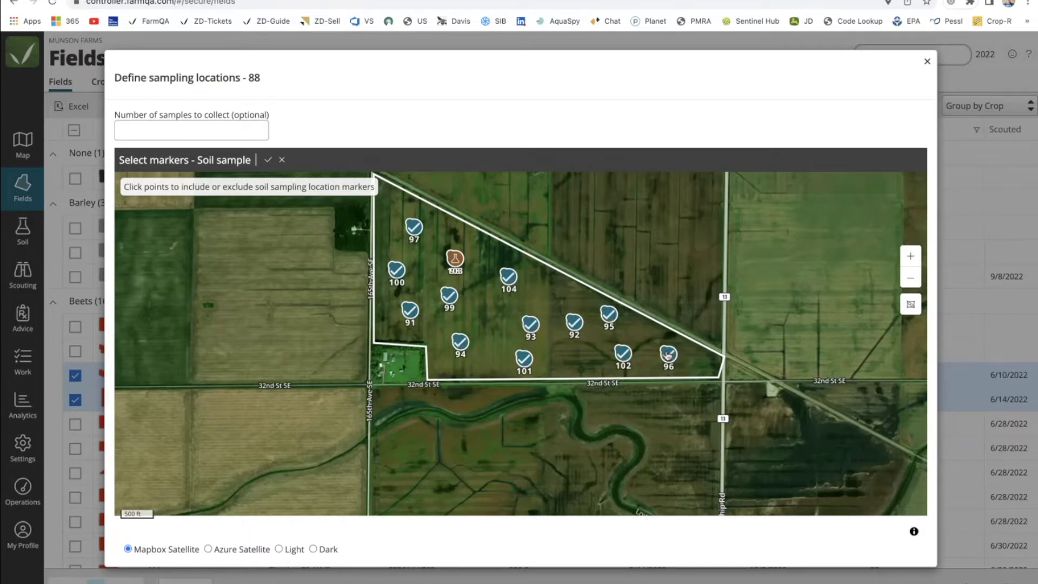
pyautogui.click(268, 160)
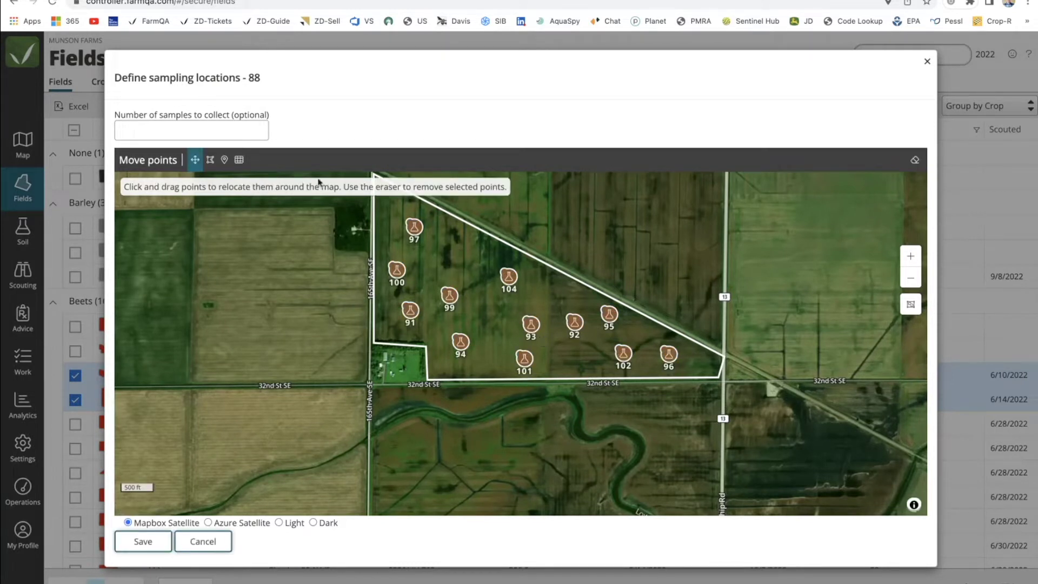
pyautogui.click(224, 160)
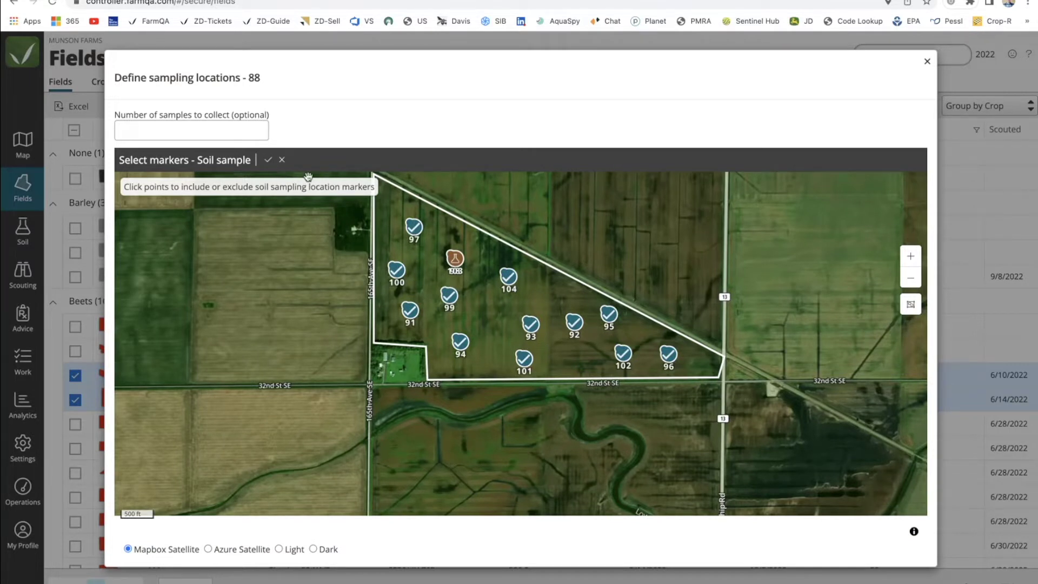
pyautogui.click(267, 160)
# Add four new sample points between existing markers and save field 88's sampling locations.
pyautogui.click(211, 162)
pyautogui.click(493, 311)
pyautogui.click(461, 252)
pyautogui.click(562, 292)
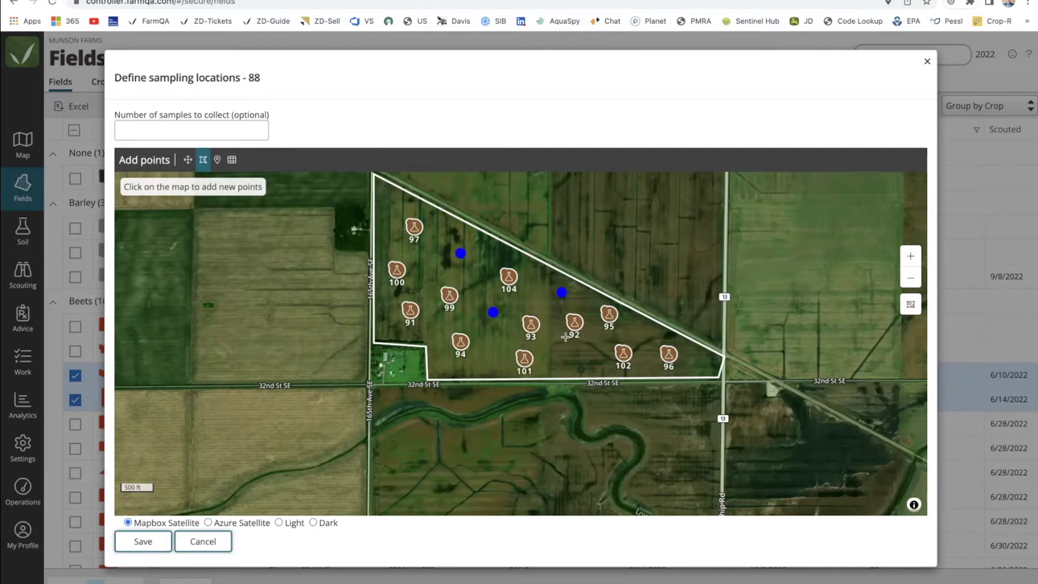
pyautogui.click(567, 360)
pyautogui.click(142, 542)
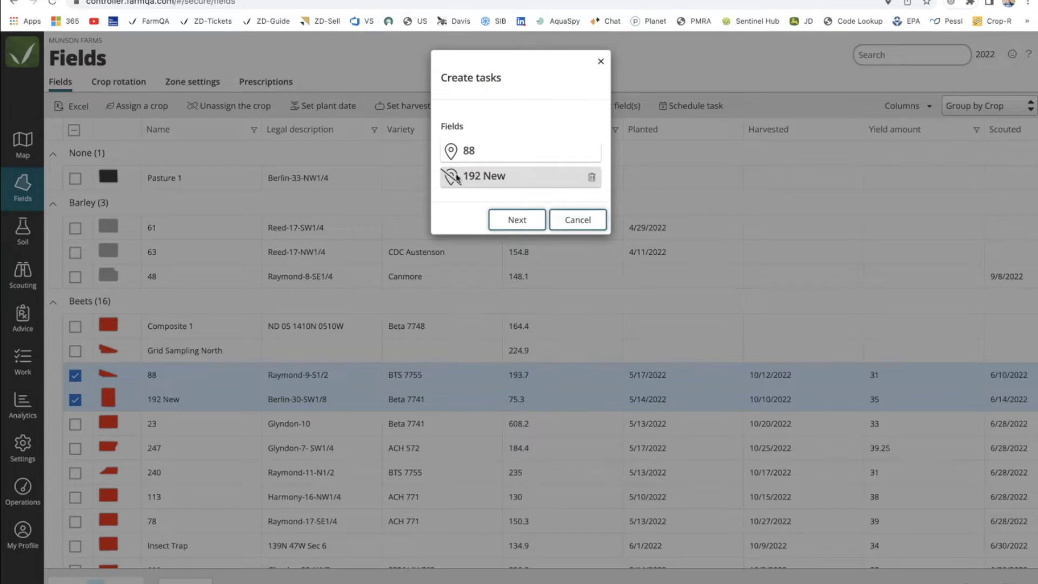
pyautogui.click(486, 178)
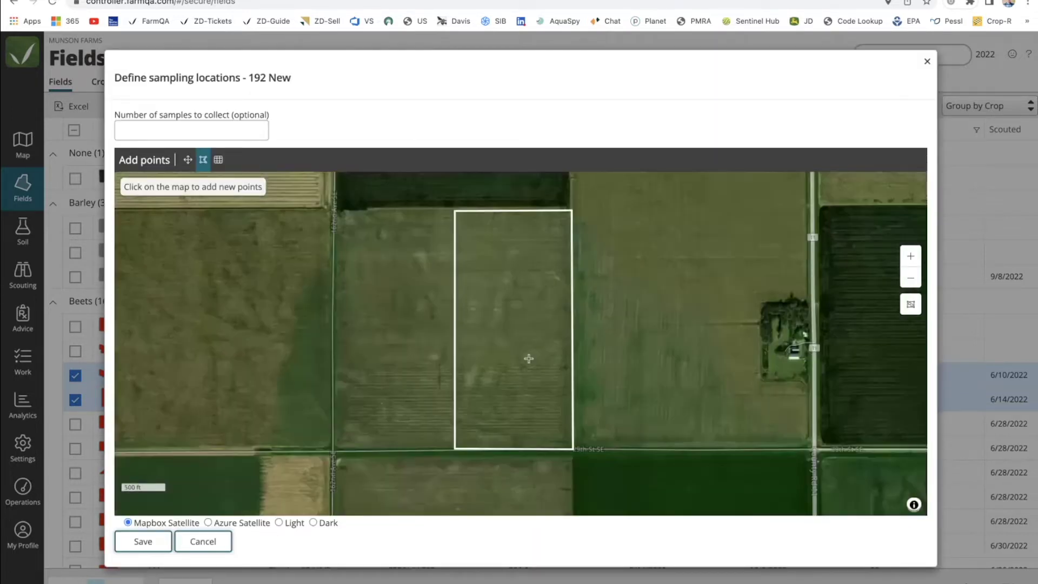
# Cover field 192 New with a 2.5-acre sample grid, shift and rotate it, and apply it.
pyautogui.scroll(-1, 528, 359)
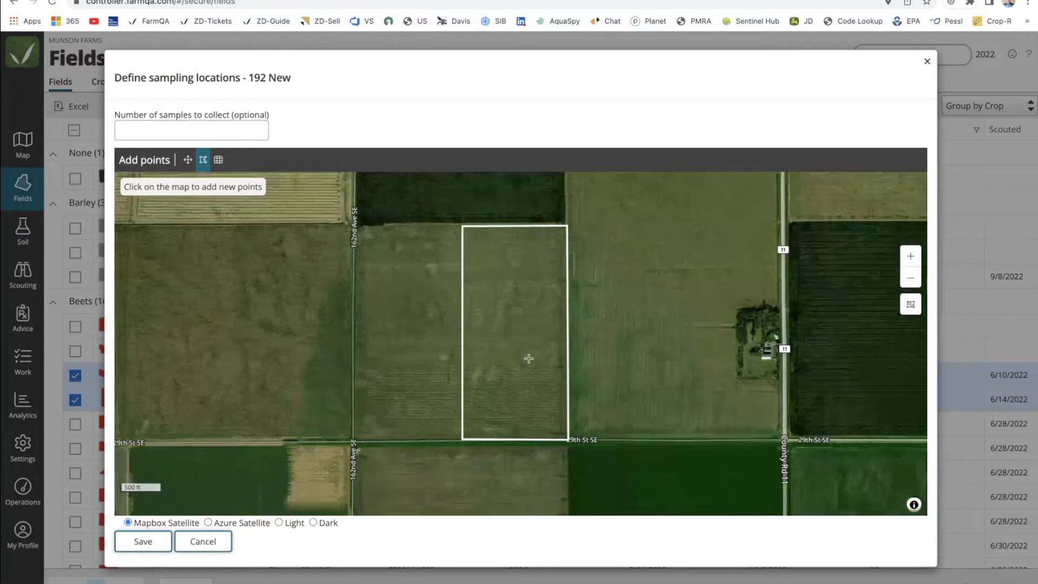
pyautogui.click(219, 162)
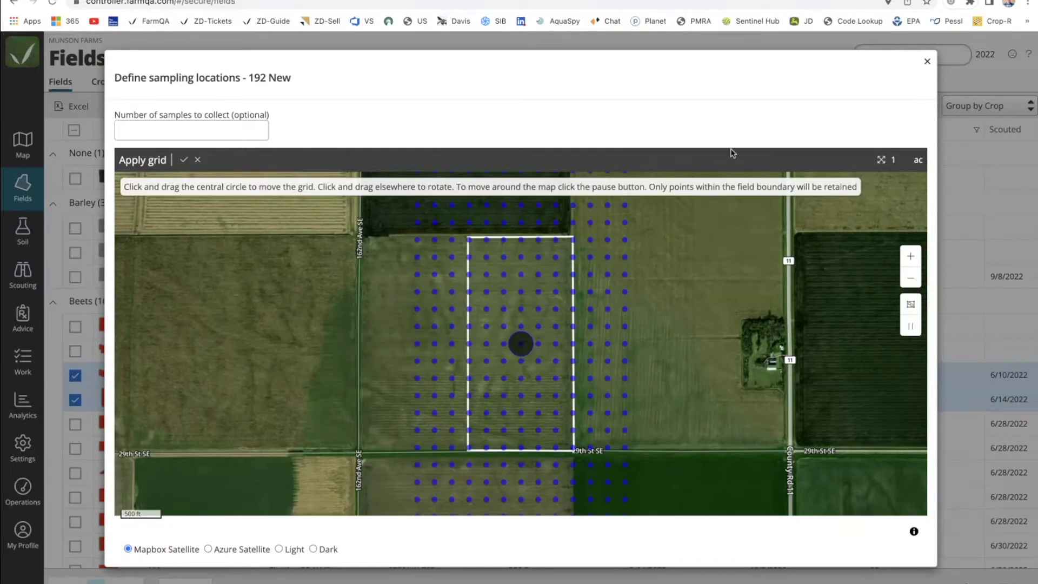
pyautogui.click(894, 161)
pyautogui.scroll(2, 509, 359)
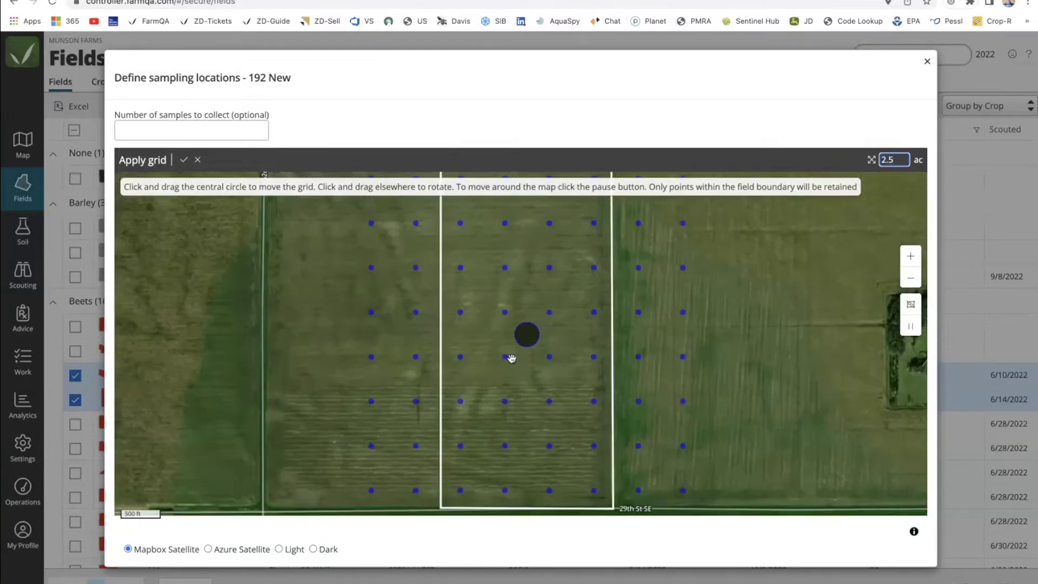
pyautogui.scroll(-1, 511, 358)
pyautogui.moveTo(529, 332)
pyautogui.mouseDown()
pyautogui.moveTo(514, 341)
pyautogui.moveTo(524, 341)
pyautogui.mouseUp()
pyautogui.moveTo(504, 276)
pyautogui.mouseDown()
pyautogui.moveTo(485, 299)
pyautogui.moveTo(520, 271)
pyautogui.moveTo(504, 276)
pyautogui.mouseUp()
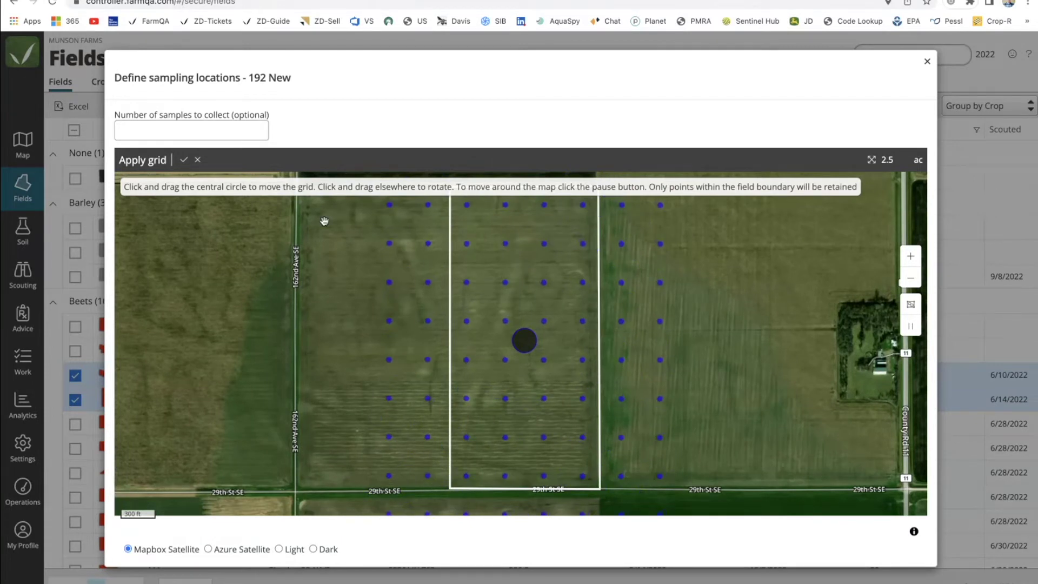
pyautogui.click(183, 159)
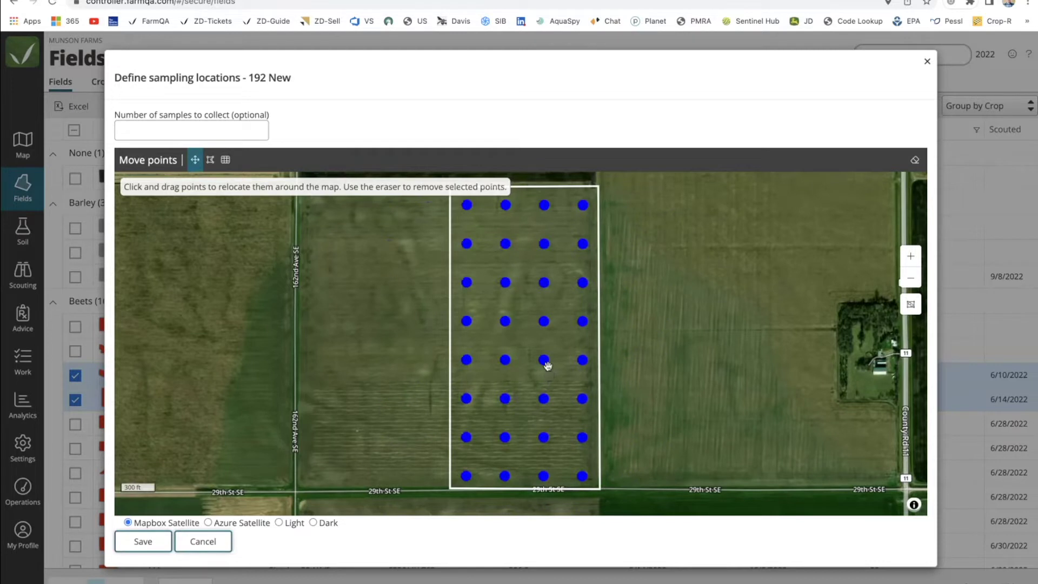
# Reposition three left-column sample points and save the 192 New sampling locations.
pyautogui.moveTo(466, 282)
pyautogui.mouseDown()
pyautogui.moveTo(479, 271)
pyautogui.moveTo(468, 322)
pyautogui.moveTo(467, 299)
pyautogui.mouseUp()
pyautogui.moveTo(466, 359); pyautogui.dragTo(480, 345)
pyautogui.moveTo(466, 398); pyautogui.dragTo(482, 413)
pyautogui.click(144, 541)
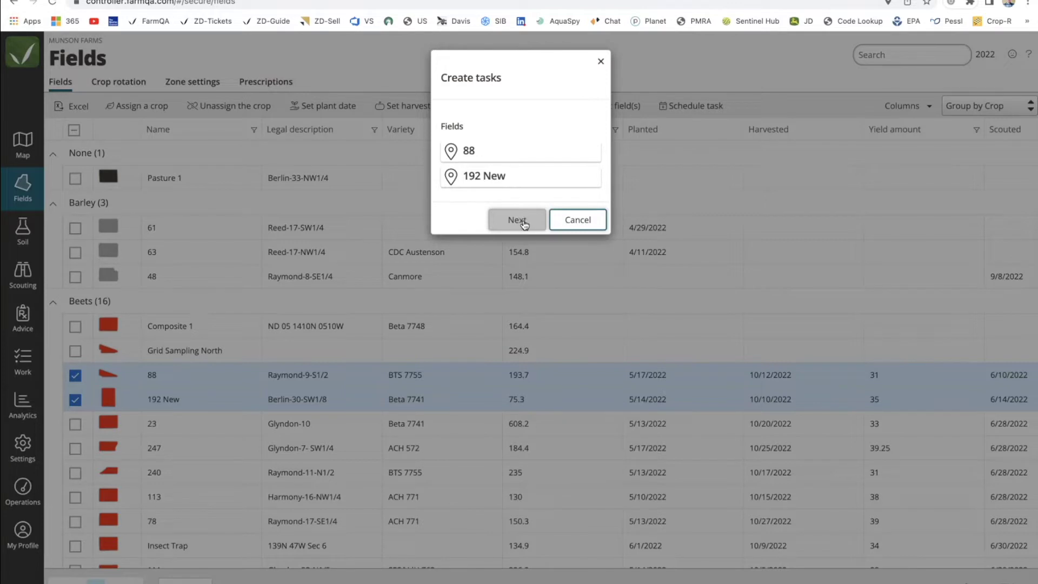
# Set sample depth 0-12, finish by 12/31/2022, priority Low, and assign the soil sampler.
pyautogui.click(518, 221)
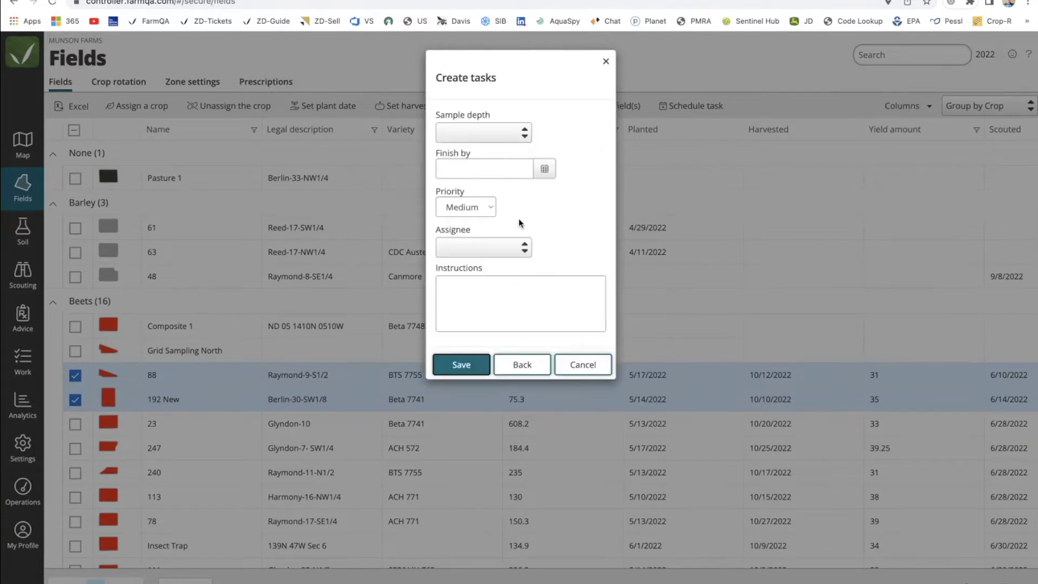
pyautogui.click(517, 133)
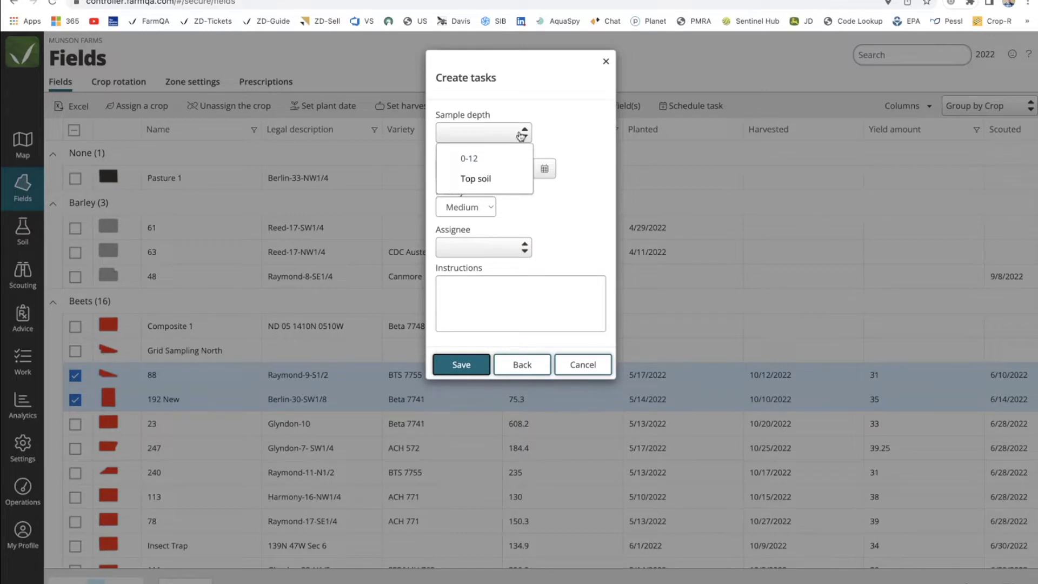
pyautogui.click(488, 159)
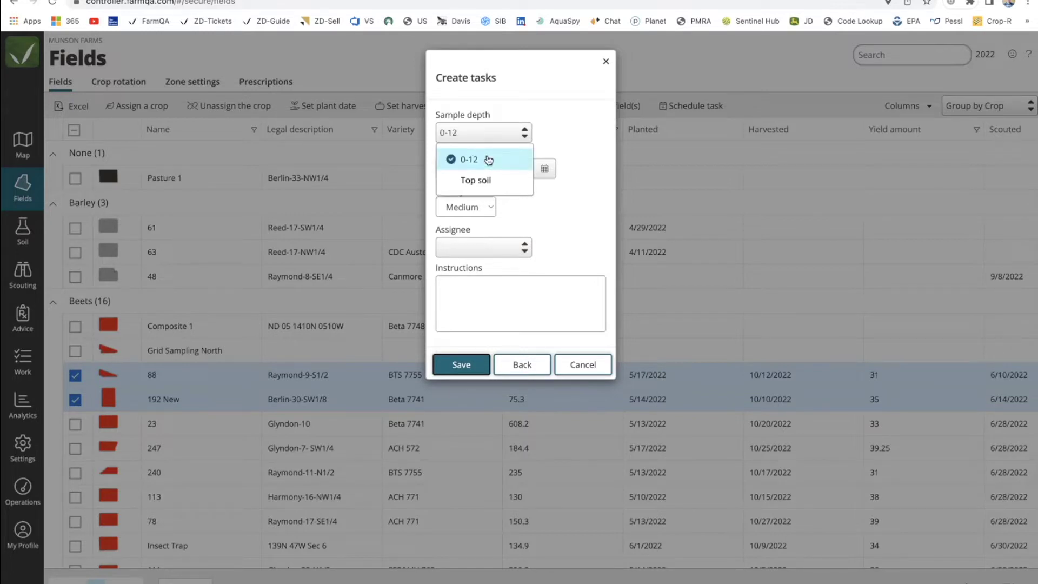
pyautogui.click(589, 154)
pyautogui.click(544, 169)
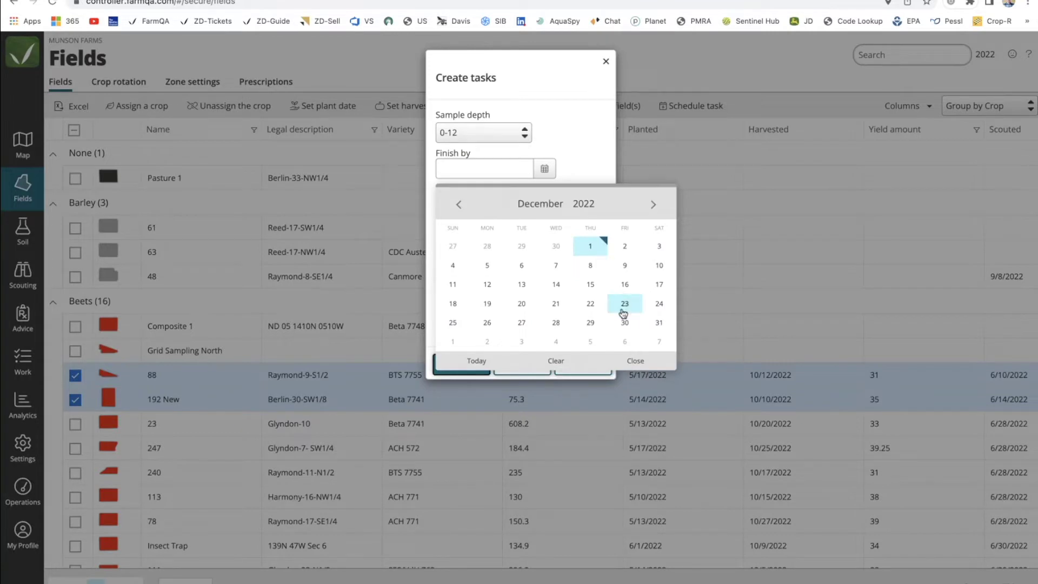
pyautogui.click(659, 322)
pyautogui.click(496, 211)
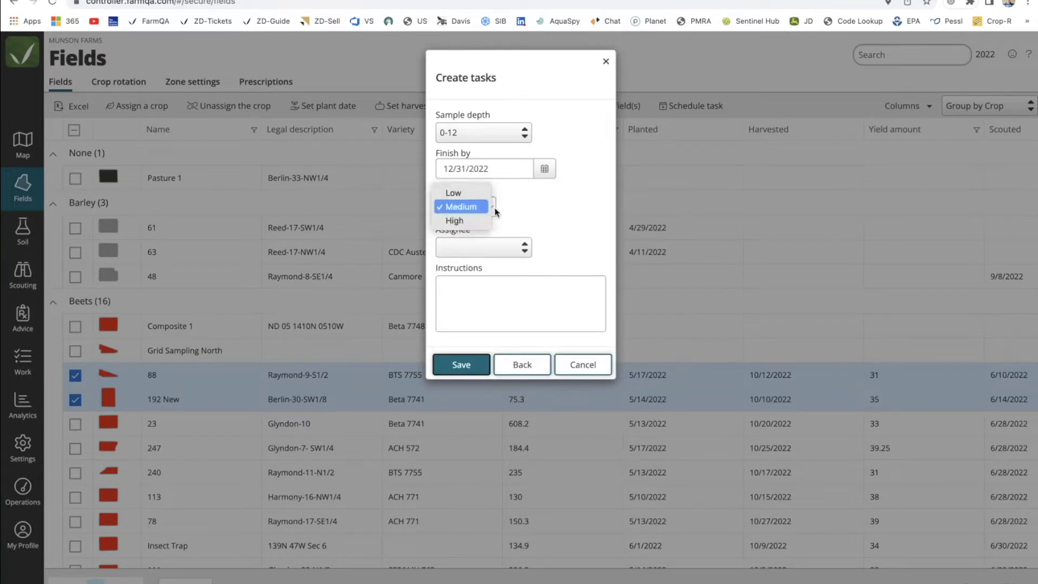
pyautogui.click(457, 192)
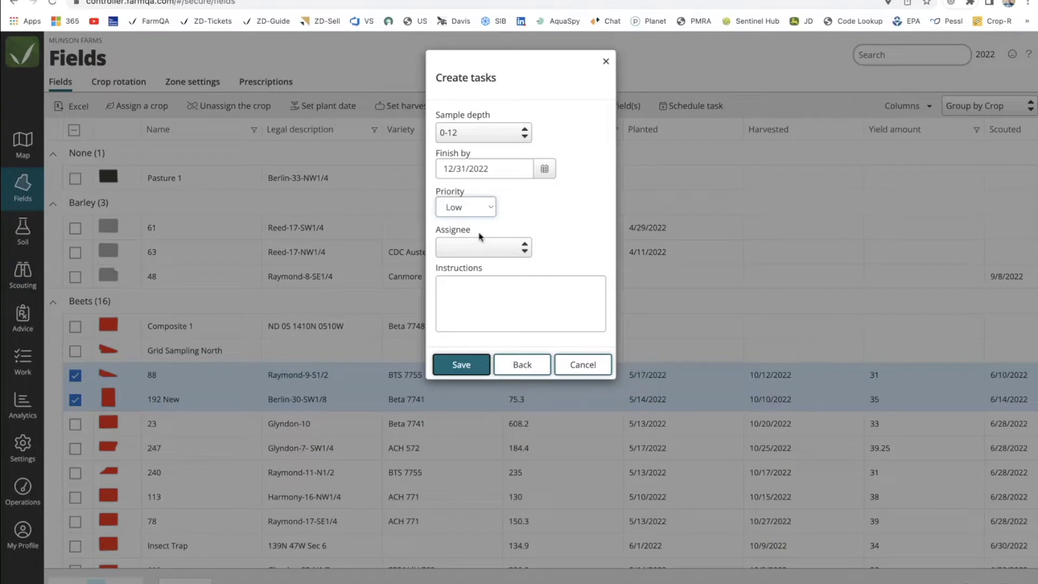
pyautogui.click(480, 247)
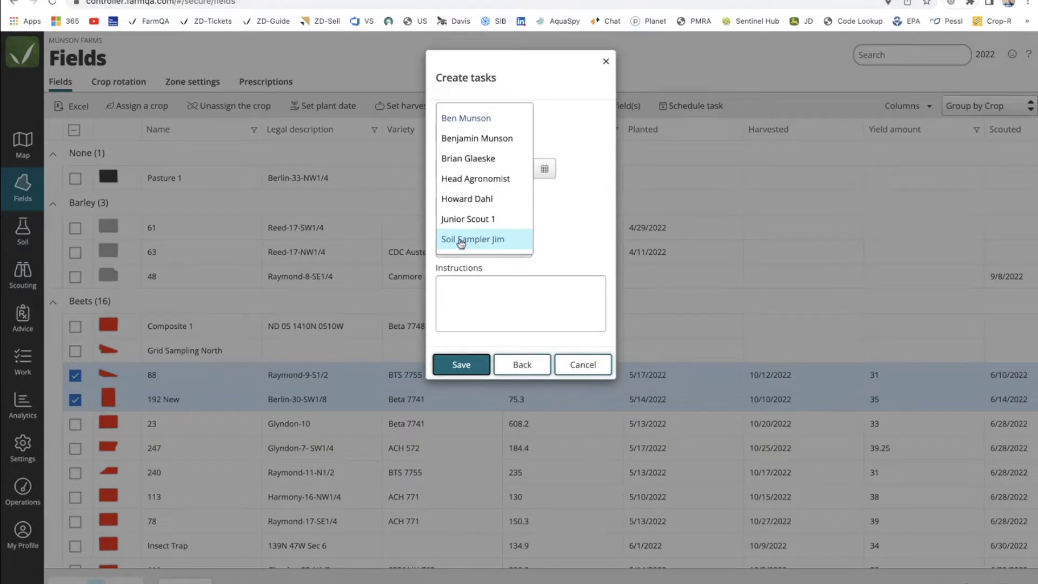
pyautogui.click(475, 244)
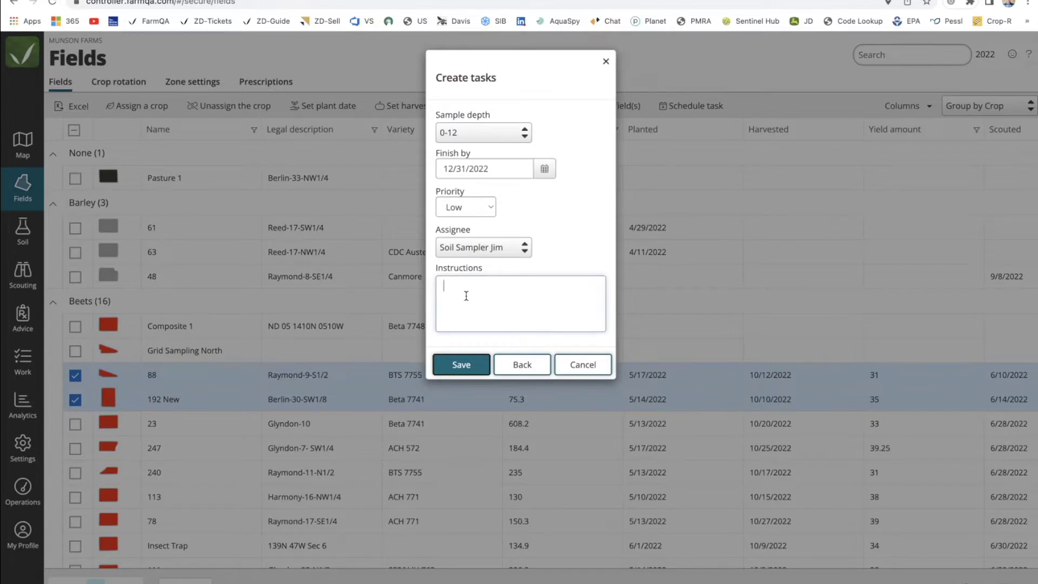
# Enter the instructions 'Collect all samples' and save the two soil sampling tasks.
pyautogui.write('c')
pyautogui.press('BackSpace')
pyautogui.write('Collect all samples')
pyautogui.click(455, 365)
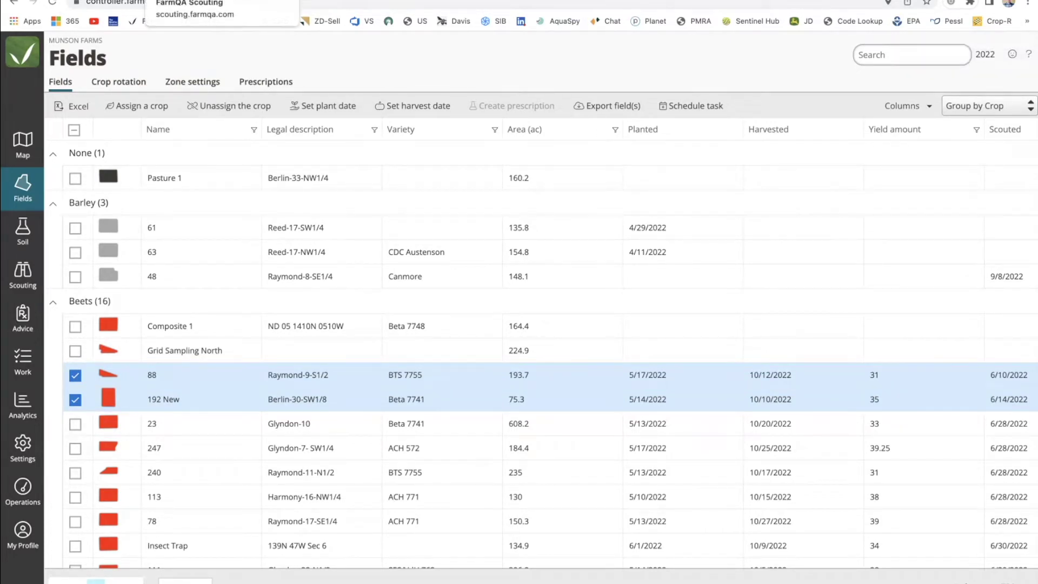
pyautogui.click(222, 0)
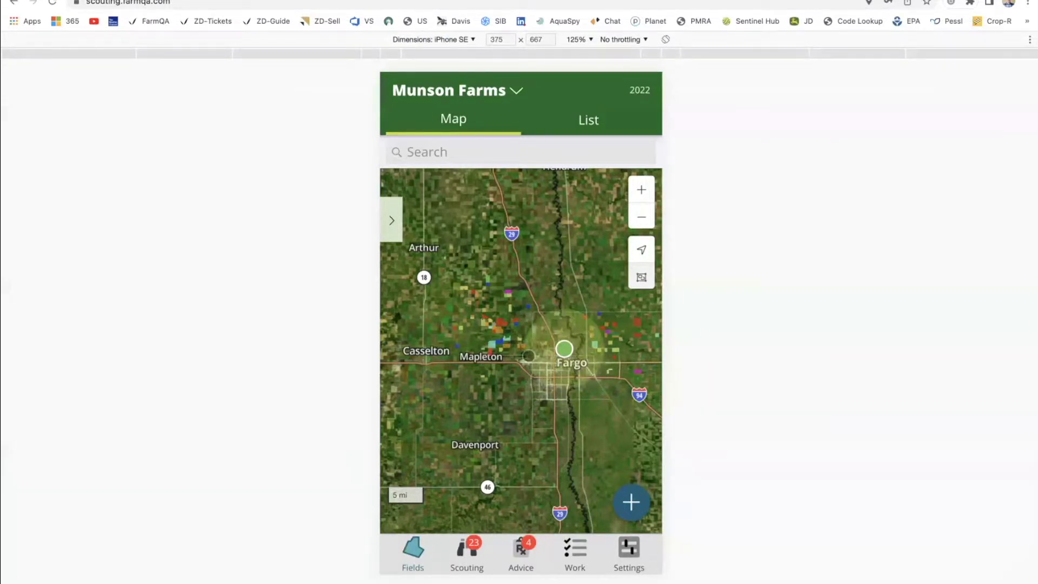
# Zoom the Scouting field map and open the Work list of tasks and flags.
pyautogui.scroll(2, 528, 356)
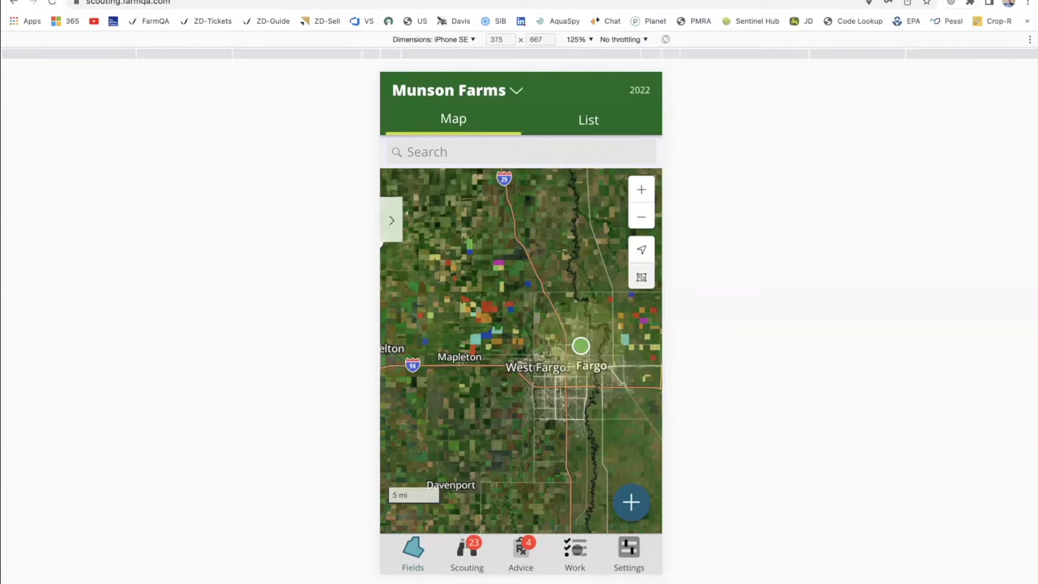
pyautogui.click(576, 549)
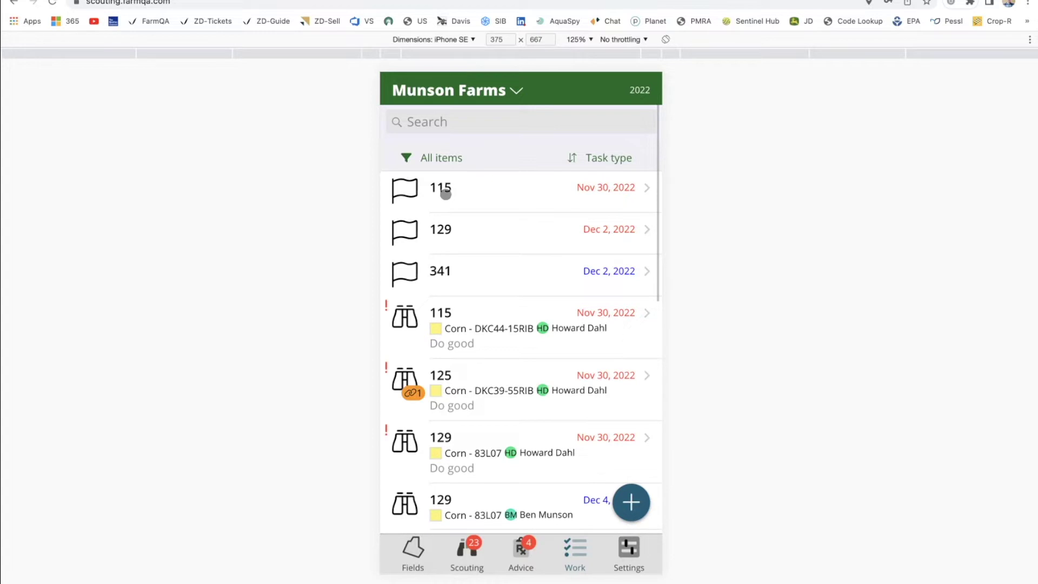
pyautogui.click(429, 160)
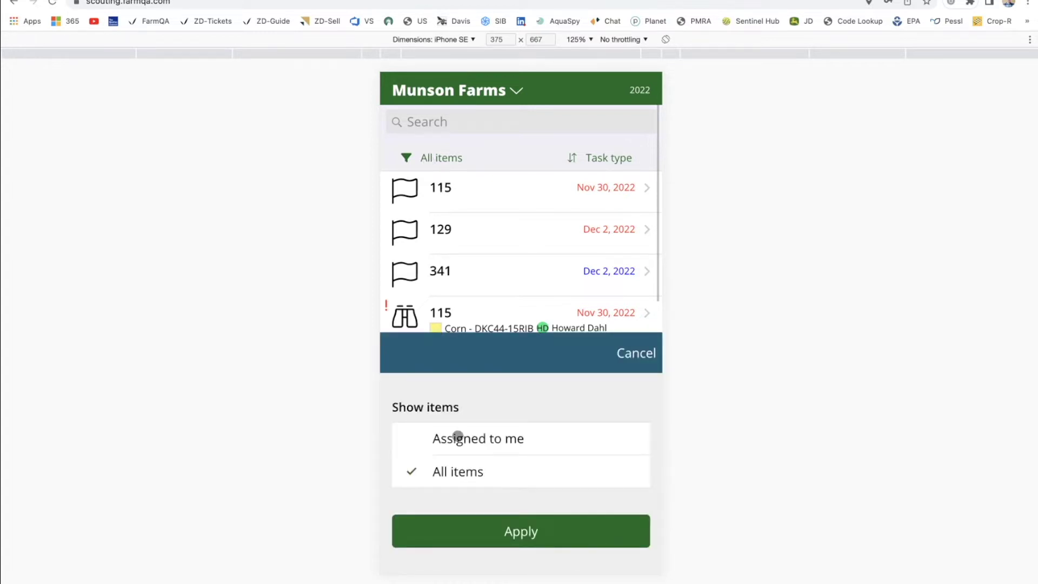
pyautogui.click(449, 437)
pyautogui.click(495, 530)
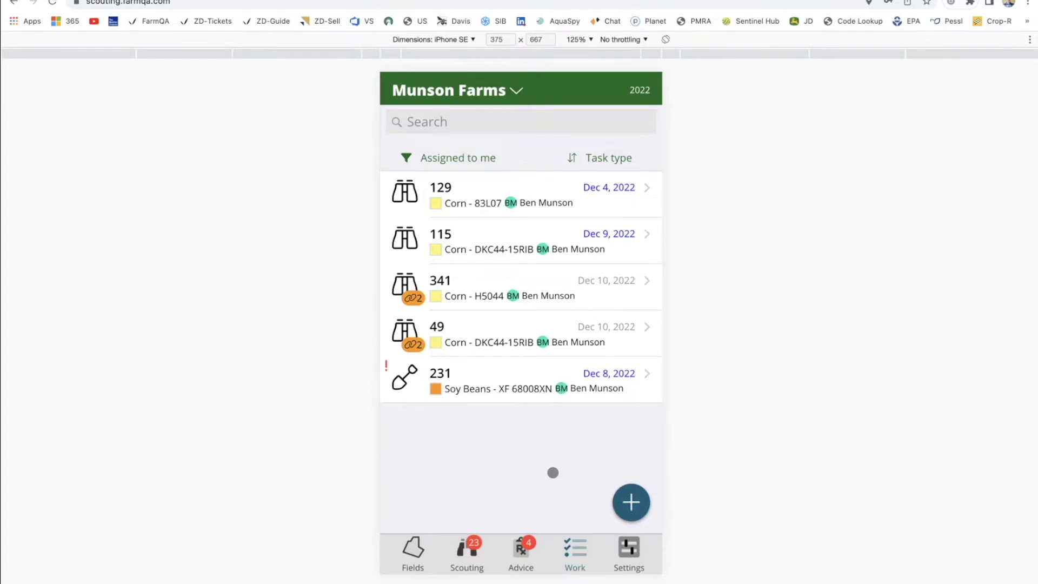
pyautogui.click(455, 161)
pyautogui.click(454, 473)
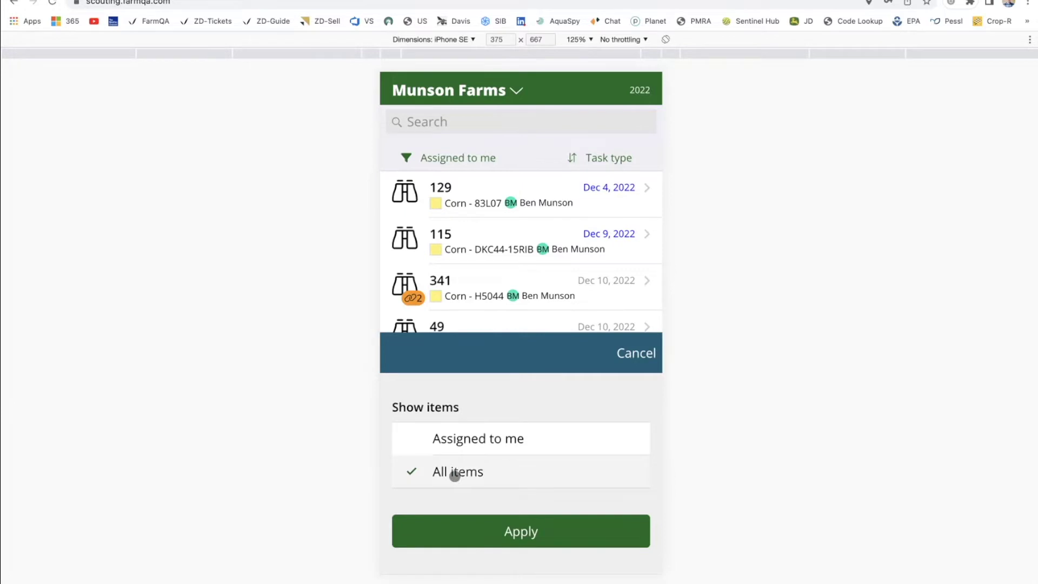
pyautogui.click(470, 532)
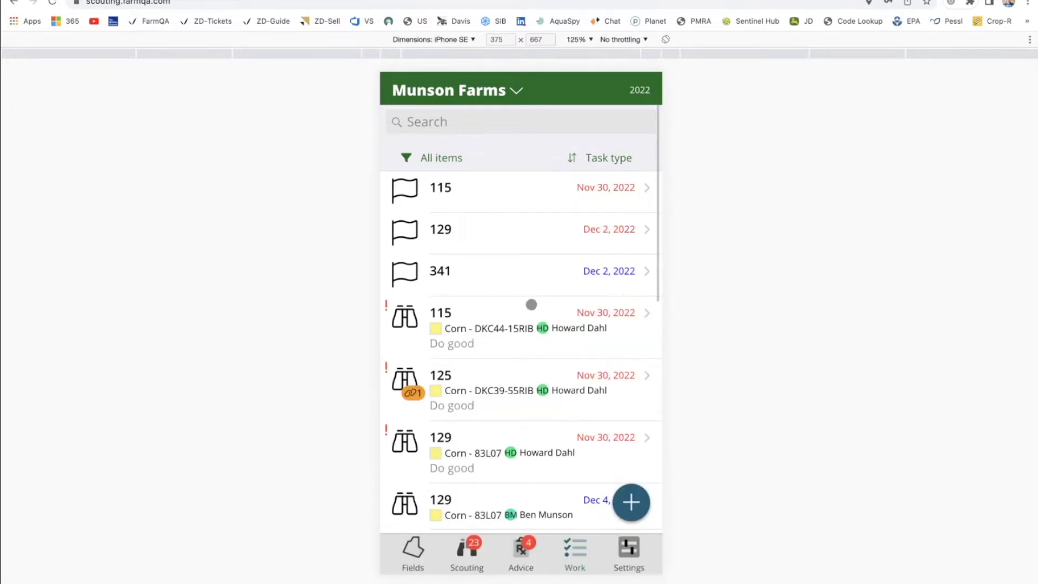
pyautogui.click(594, 158)
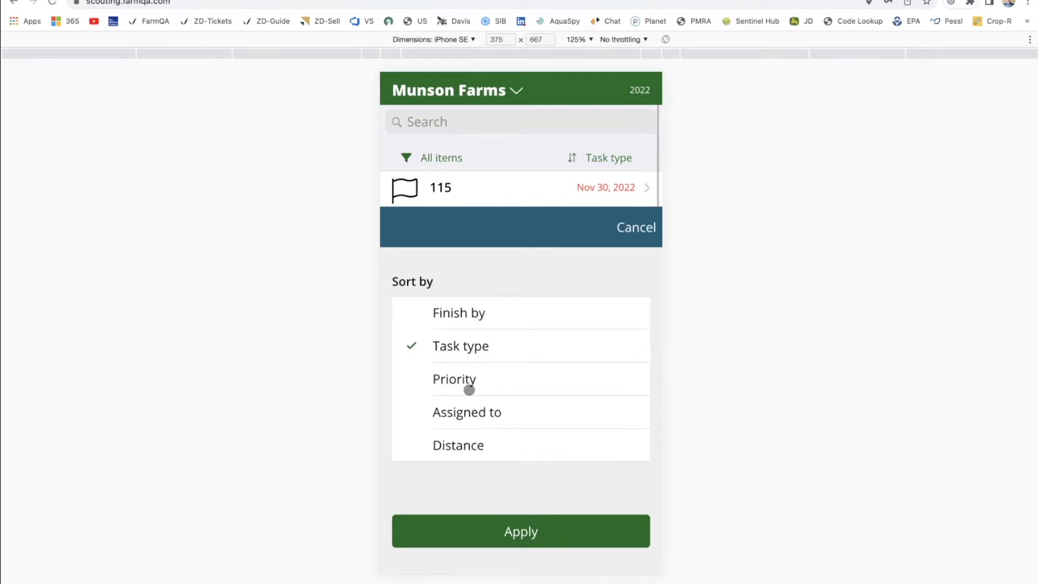
pyautogui.click(465, 414)
pyautogui.click(467, 361)
pyautogui.click(484, 534)
pyautogui.scroll(1, 537, 387)
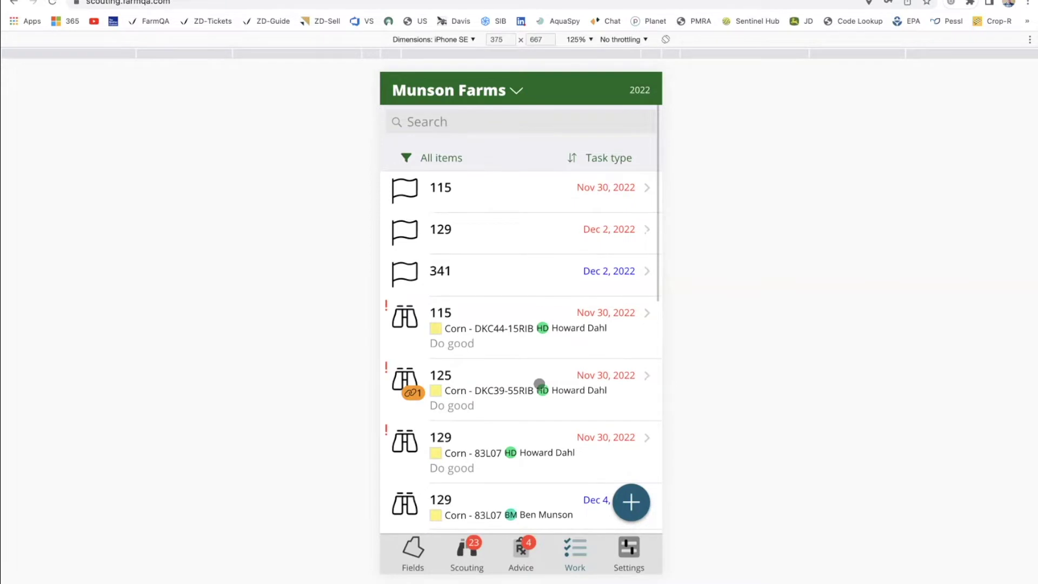
pyautogui.scroll(-5, 533, 390)
pyautogui.scroll(-6, 533, 389)
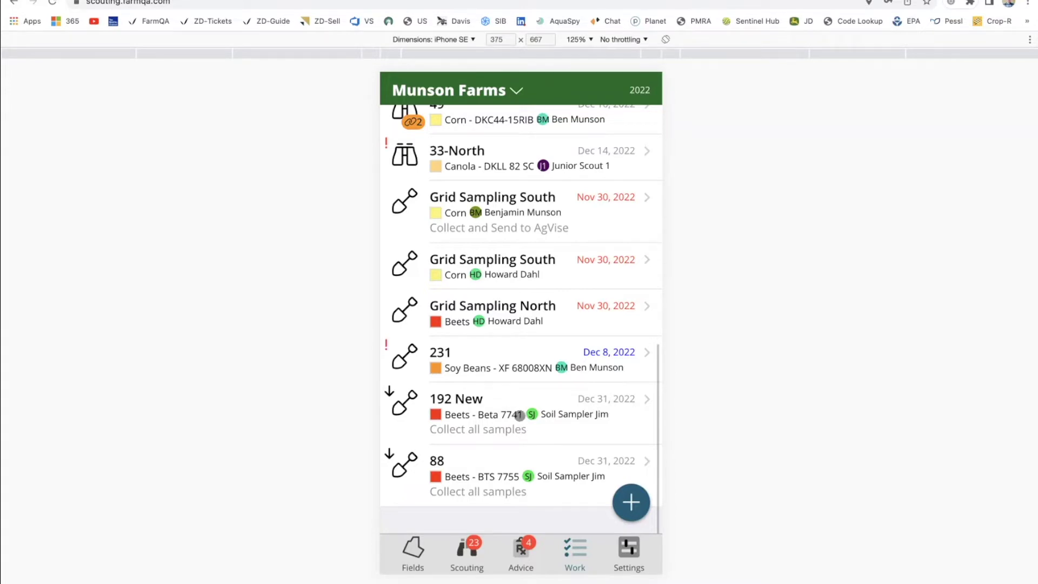
# Add the note 'I skipped this field, it was too wet' to the 192 New task.
pyautogui.click(557, 425)
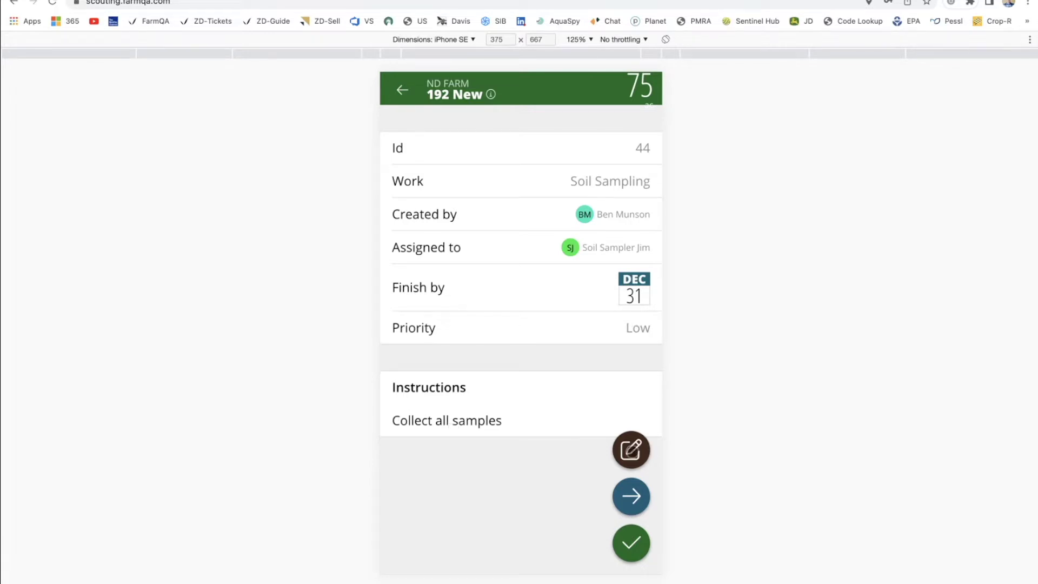
pyautogui.click(632, 451)
pyautogui.scroll(-5, 543, 413)
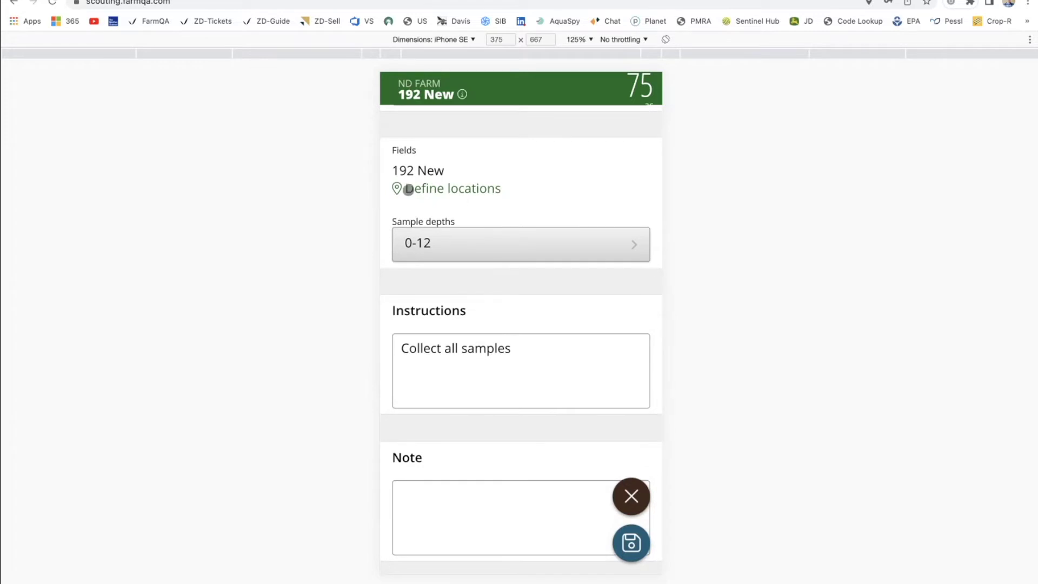
pyautogui.scroll(-1, 457, 378)
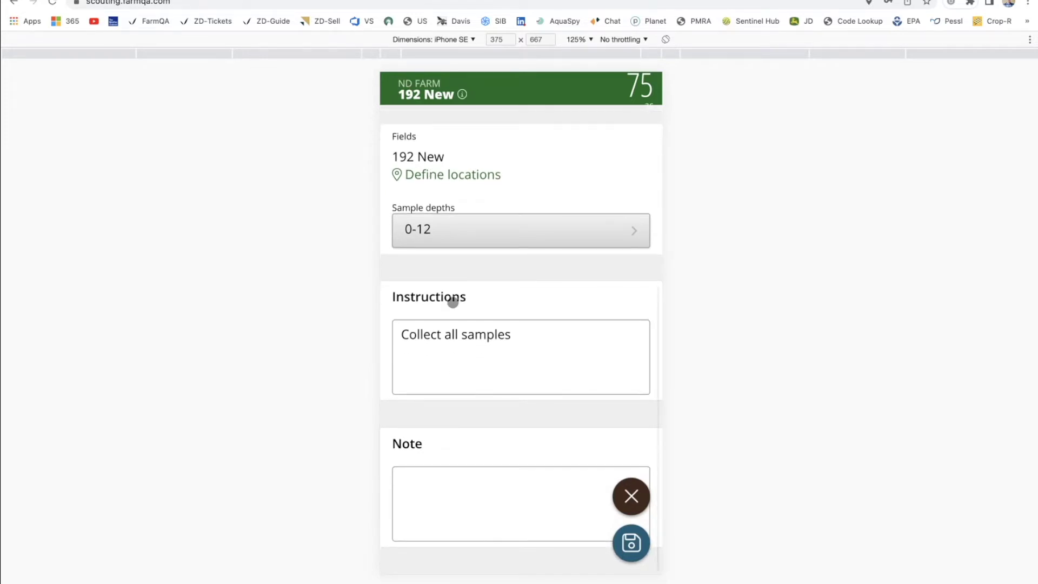
pyautogui.click(453, 487)
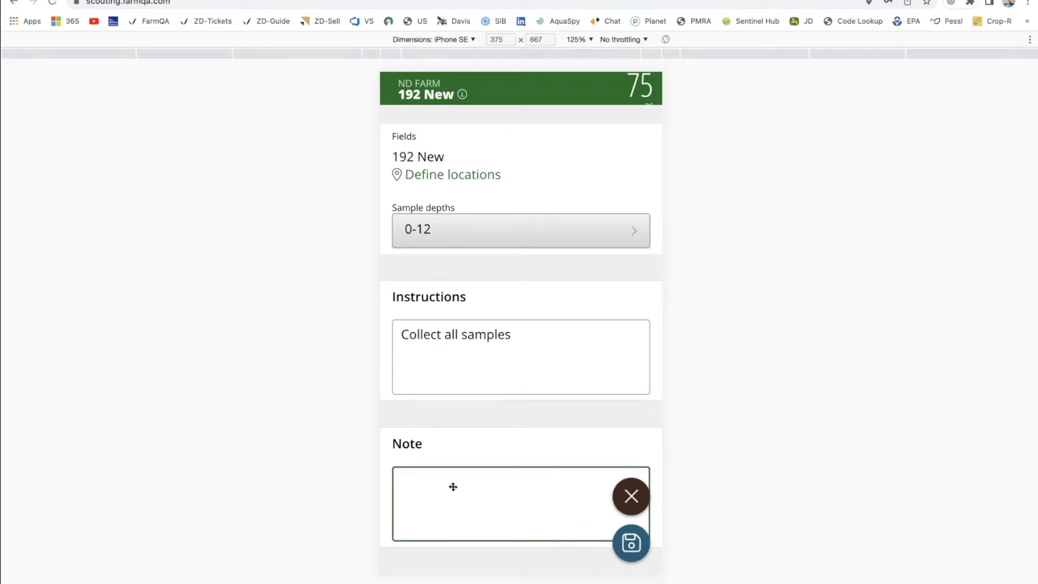
pyautogui.write('I skipped this')
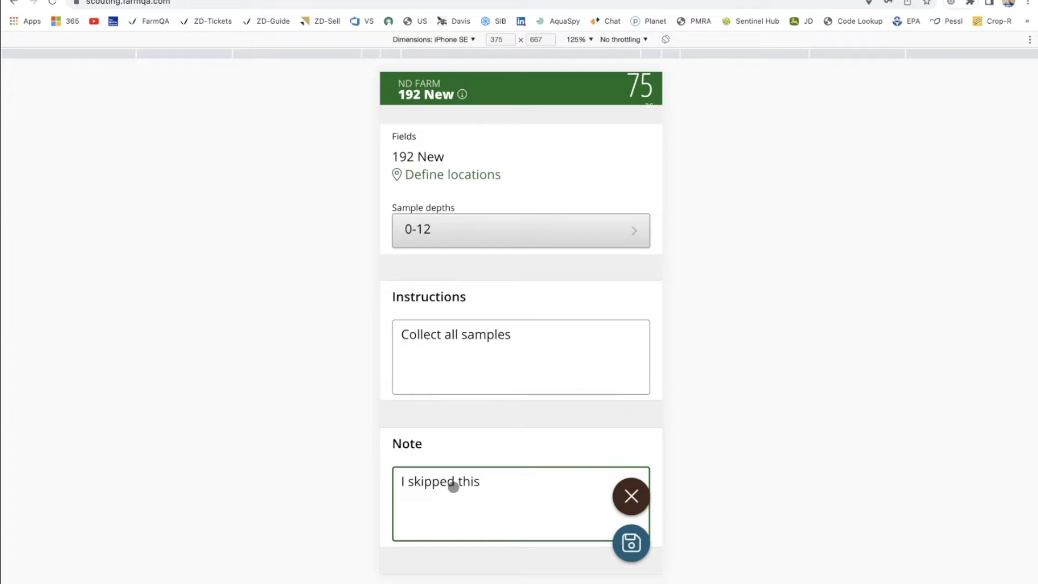
pyautogui.write(' field, it was too wet')
pyautogui.click(635, 550)
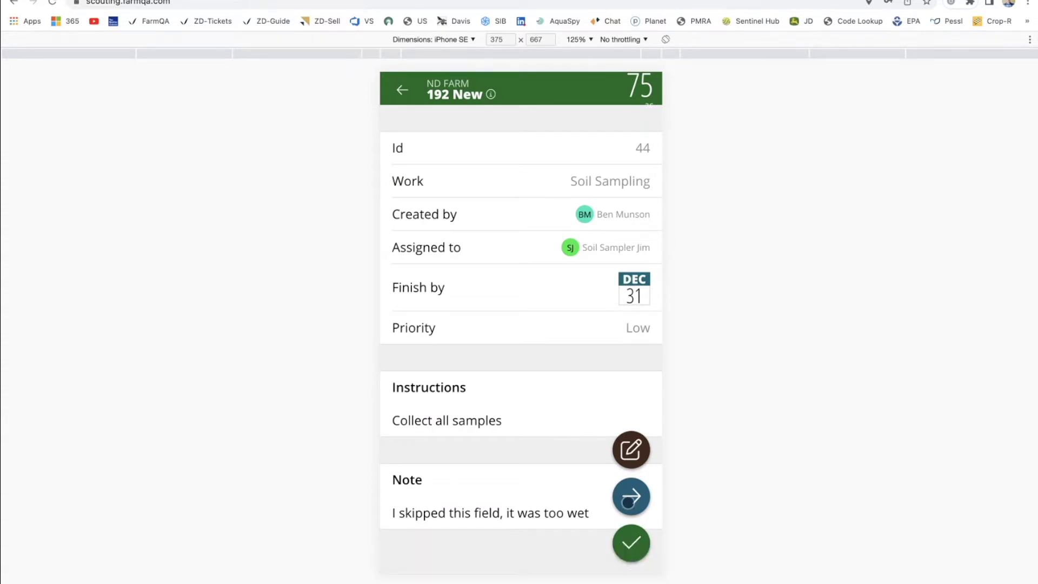
pyautogui.click(628, 502)
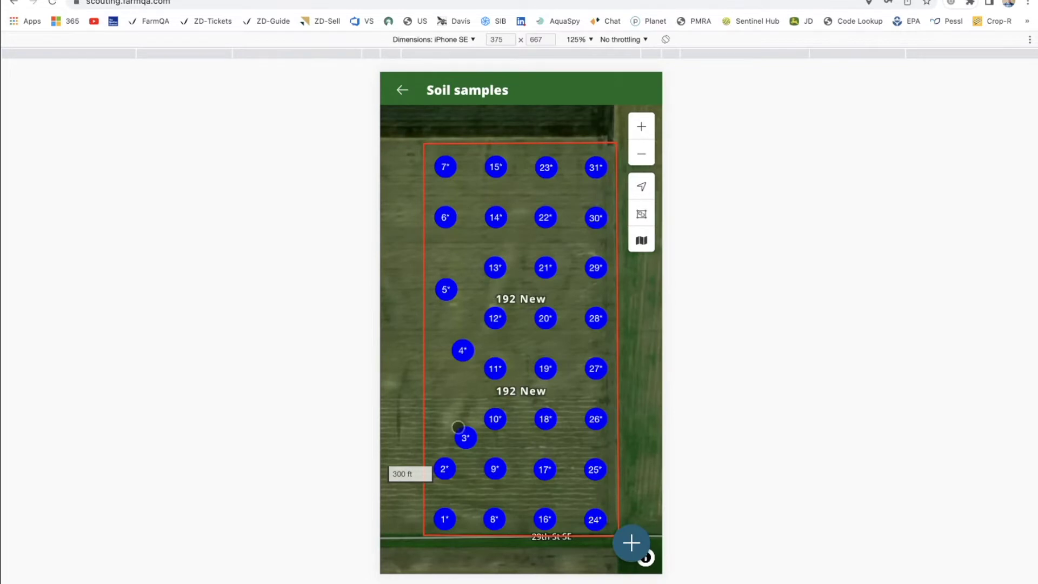
# Zoom to the southern samples, enter barcode 123123 for sample 1, and return to the task.
pyautogui.doubleClick(436, 513)
pyautogui.moveTo(436, 511); pyautogui.dragTo(438, 375)
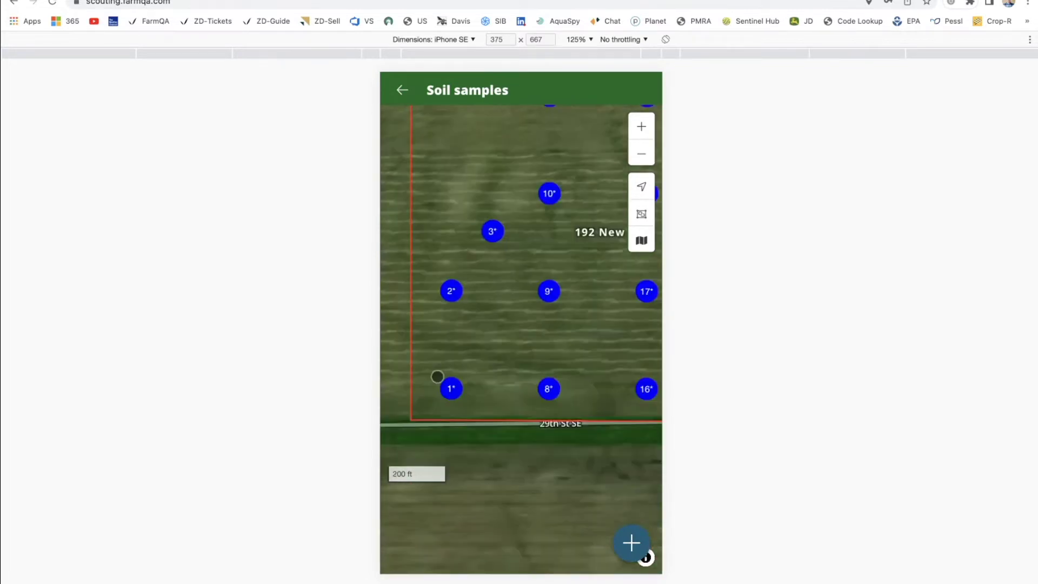
pyautogui.doubleClick(438, 375)
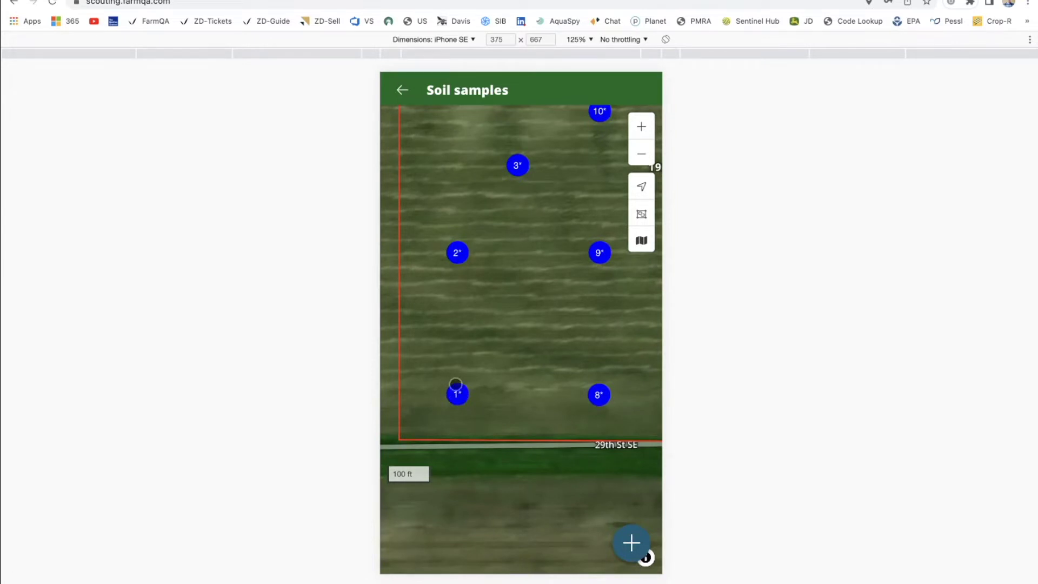
pyautogui.click(458, 394)
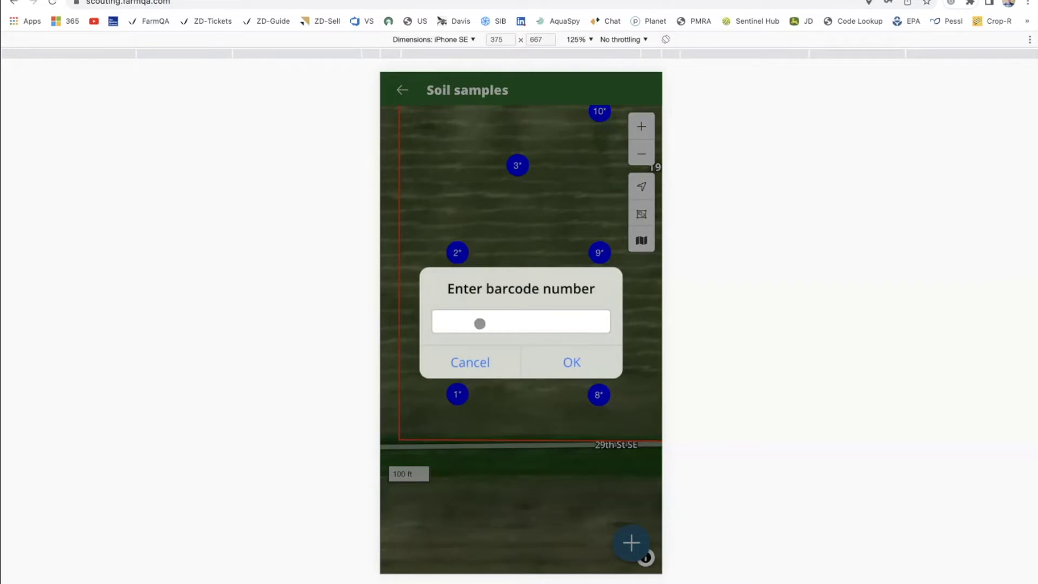
pyautogui.write('123123')
pyautogui.click(561, 360)
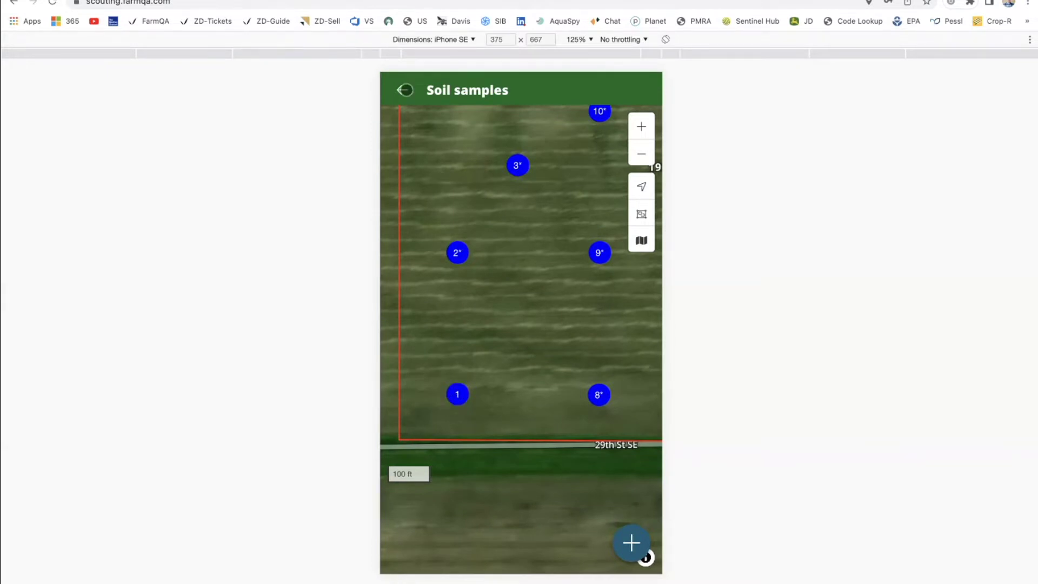
pyautogui.click(402, 89)
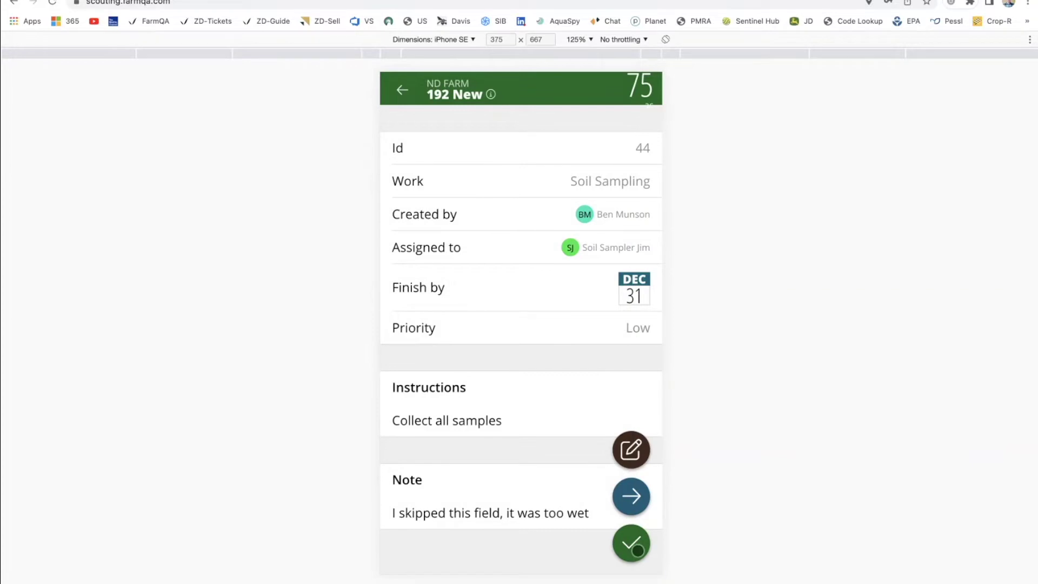
# Mark task 192 New completed, replacing its note with 'Completed, all samples collected'.
pyautogui.click(638, 551)
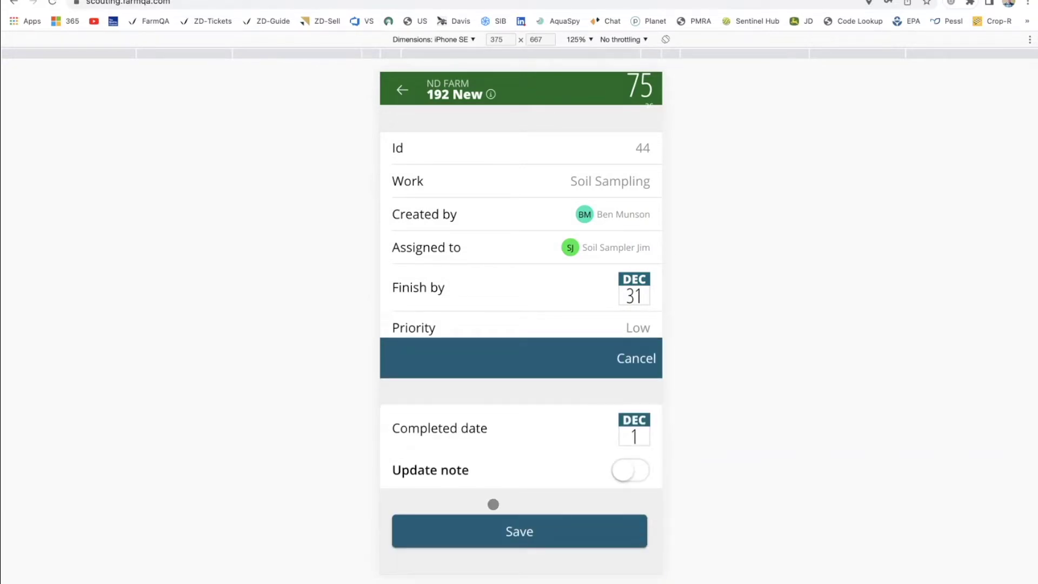
pyautogui.click(630, 468)
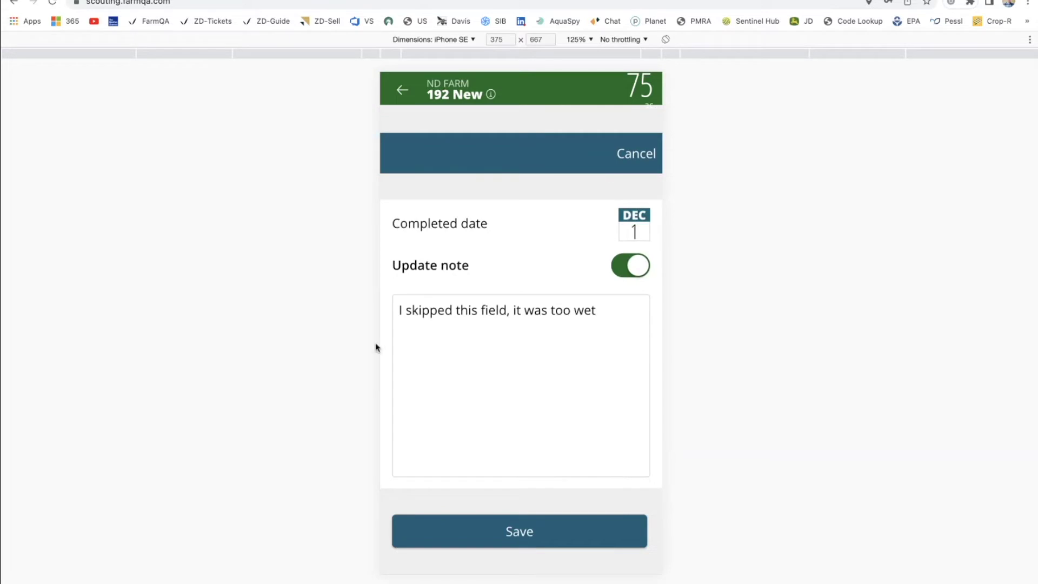
pyautogui.press('super+a')
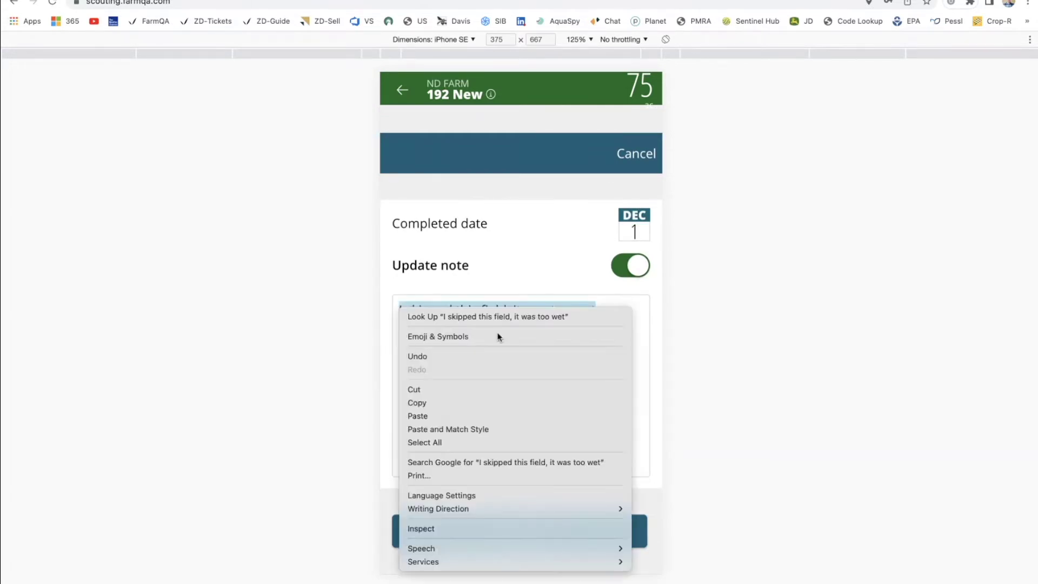
pyautogui.click(508, 287)
pyautogui.press('BackSpace')
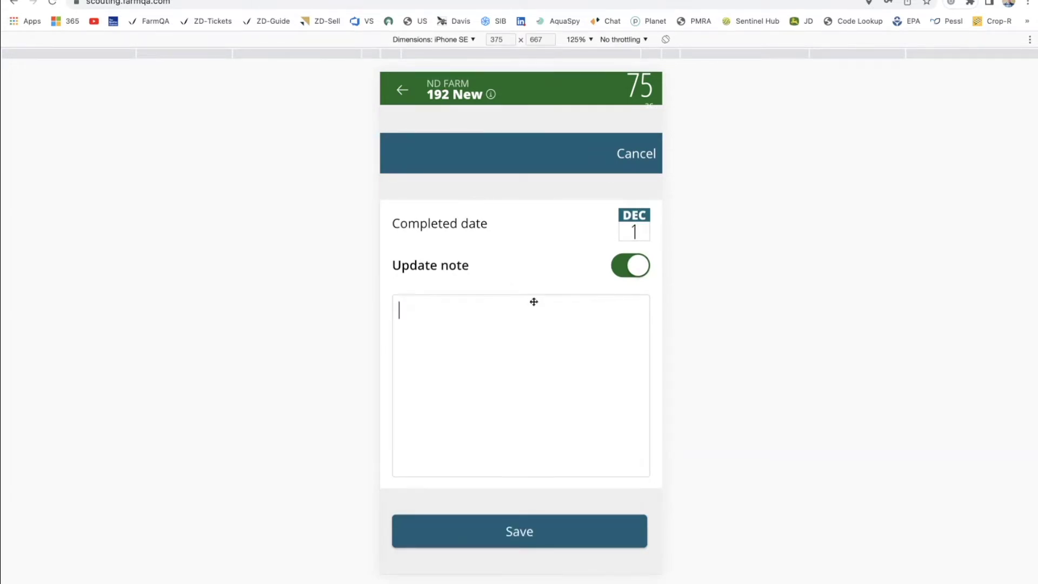
pyautogui.write('Complet')
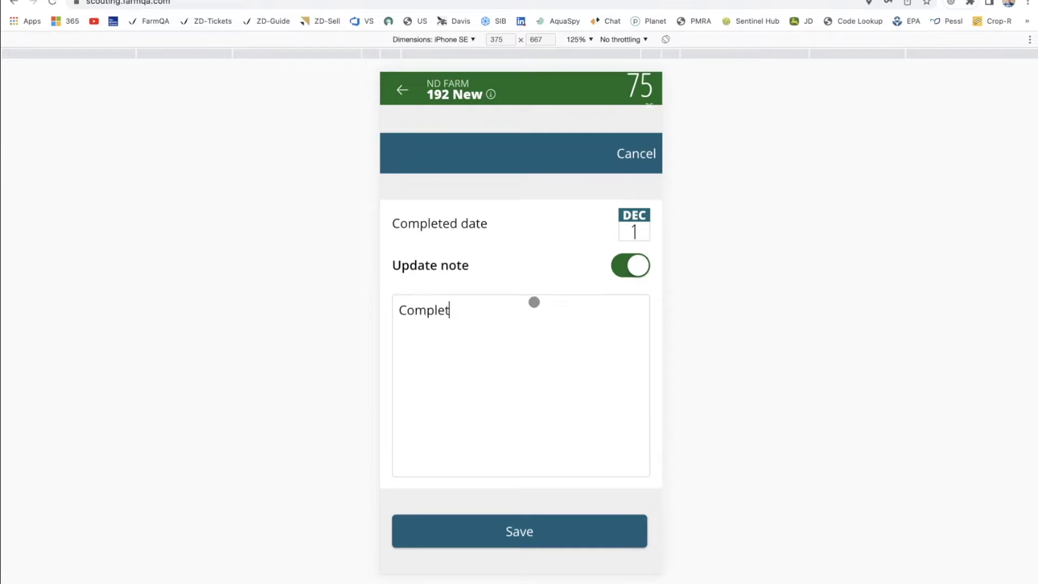
pyautogui.write('ed, all samples collected')
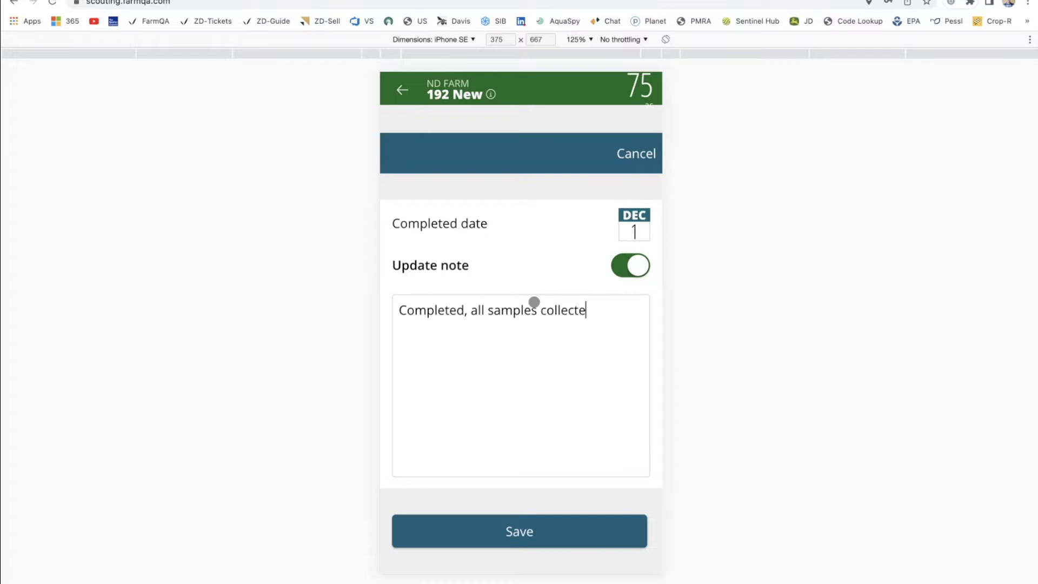
pyautogui.click(508, 531)
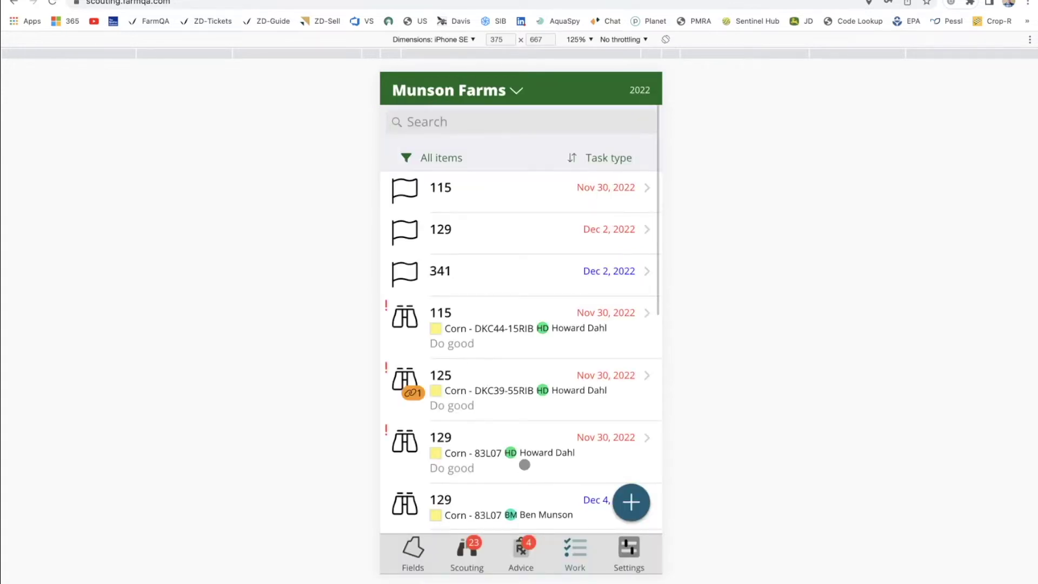
pyautogui.scroll(-10, 524, 465)
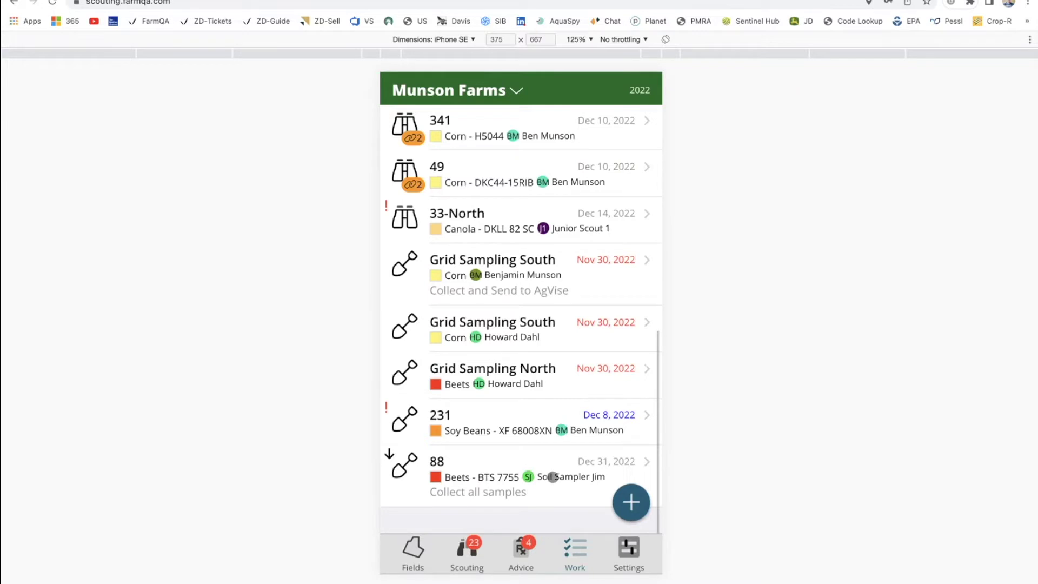
pyautogui.click(552, 477)
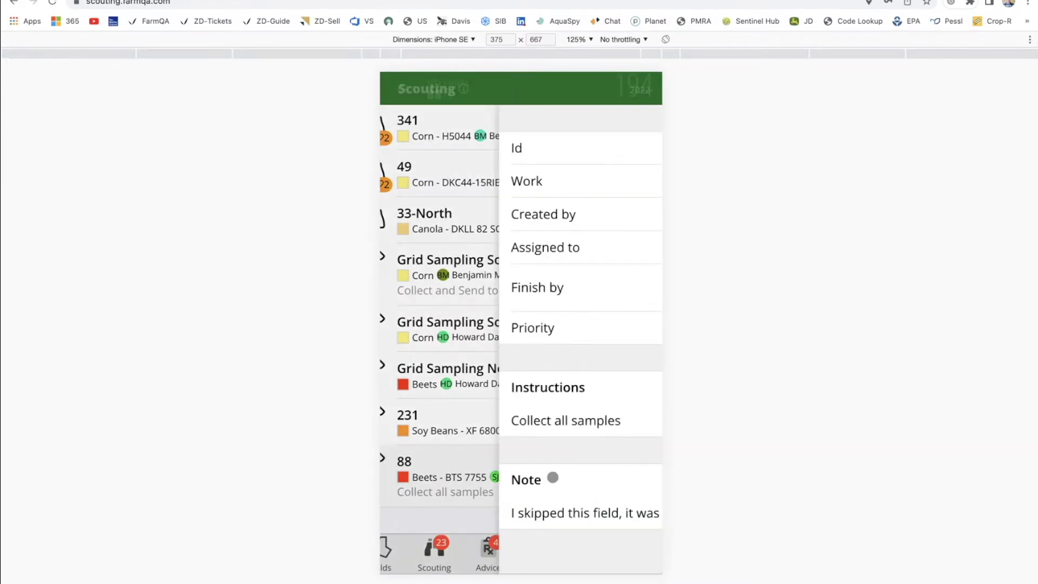
pyautogui.click(627, 496)
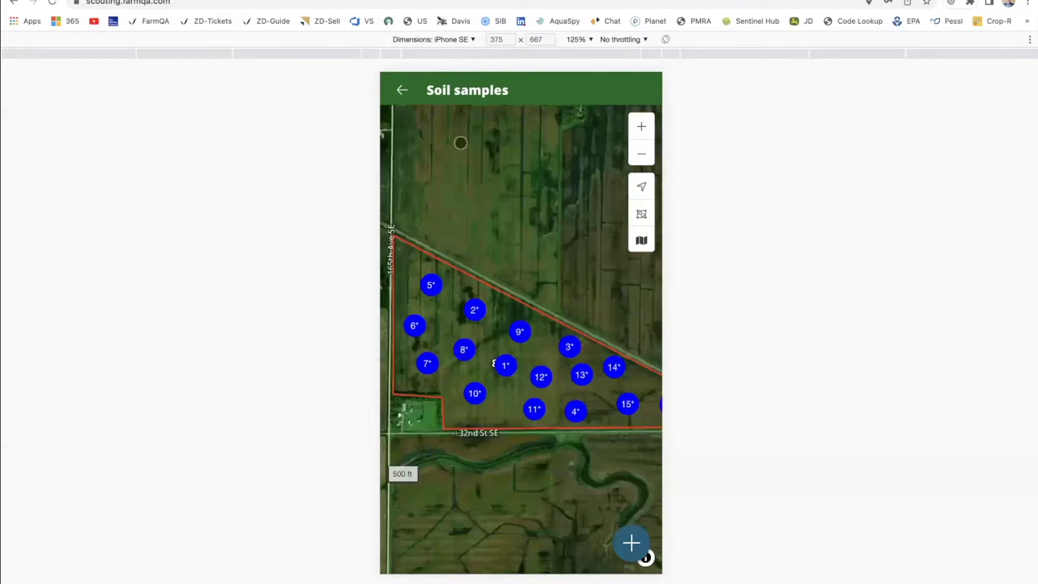
pyautogui.click(401, 89)
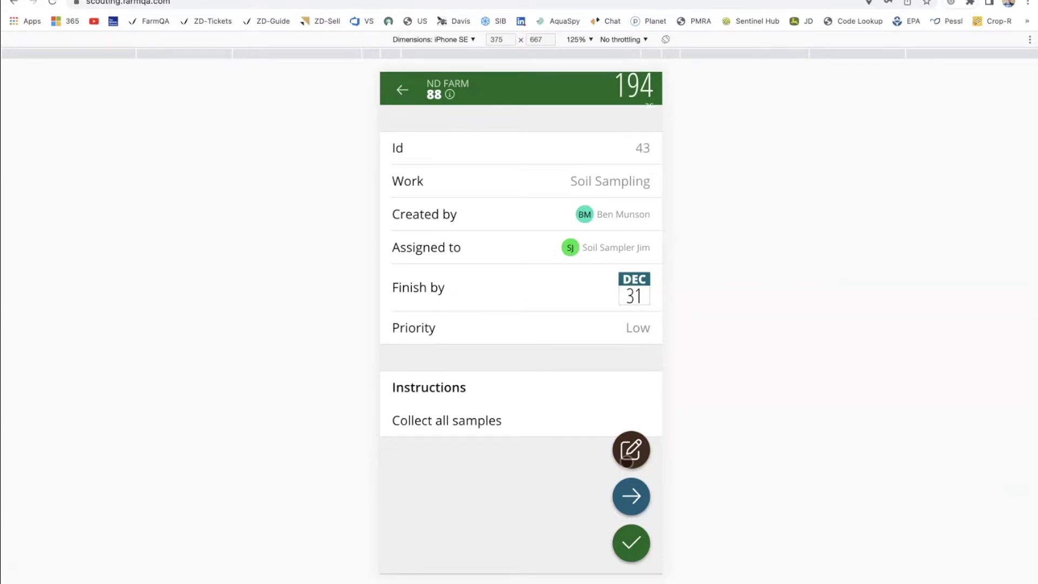
pyautogui.click(404, 89)
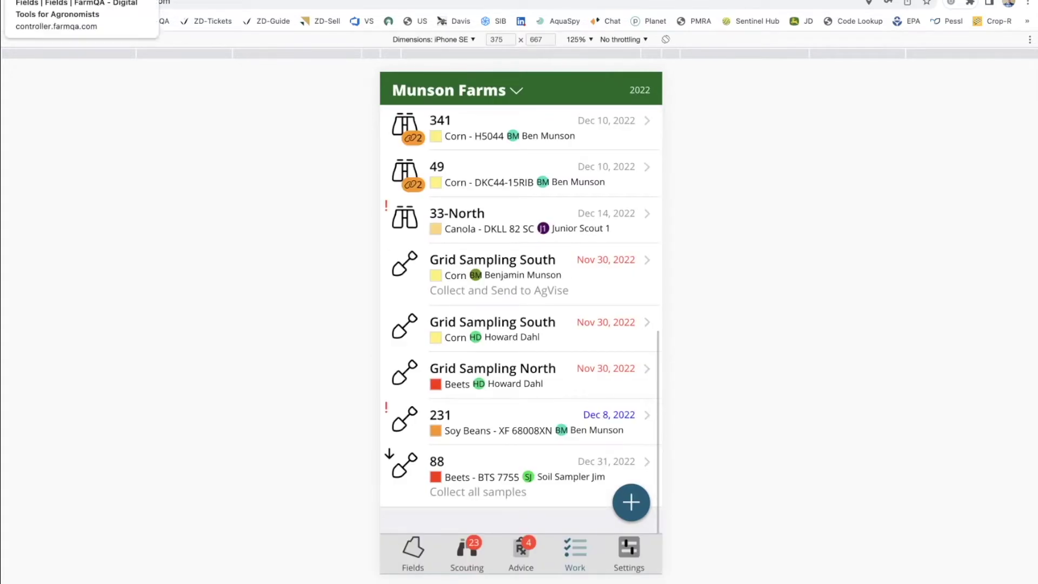
pyautogui.click(70, 1)
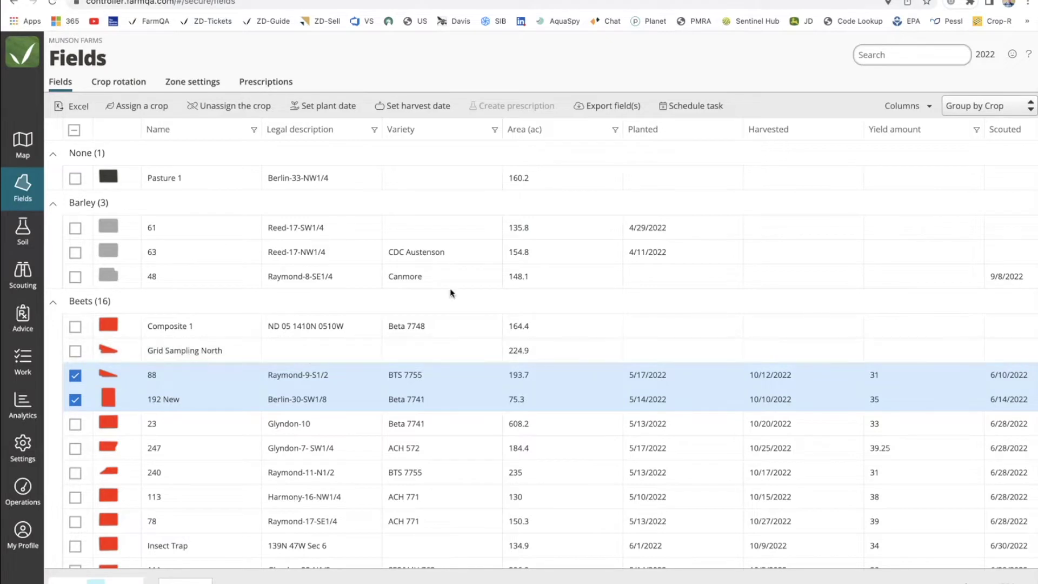
# Clear fields 88 and 192 New, search for 'canol', and tick canola fields 193 and 33.
pyautogui.click(78, 399)
pyautogui.click(79, 399)
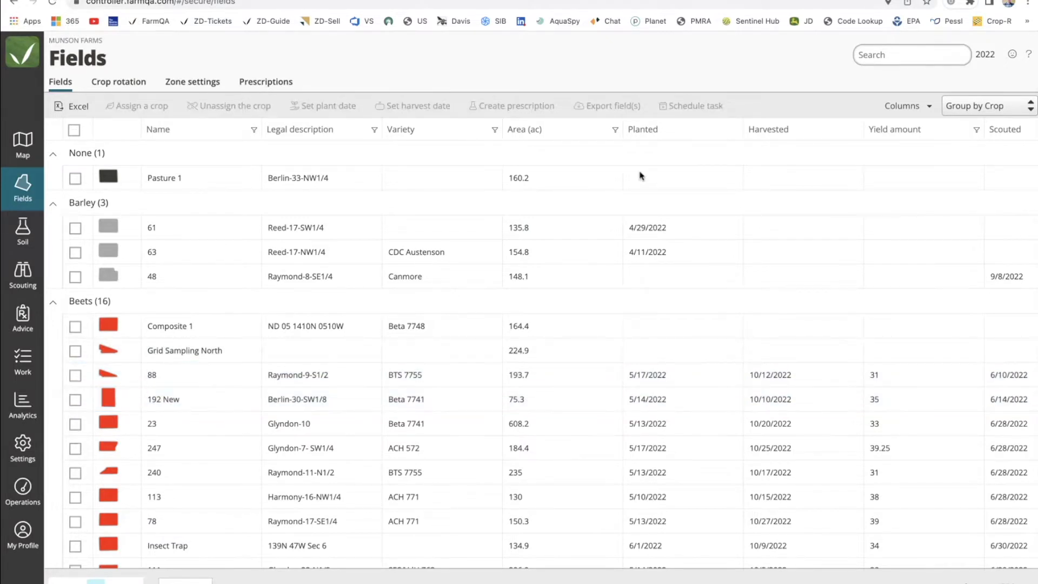
pyautogui.click(896, 55)
pyautogui.write('canol')
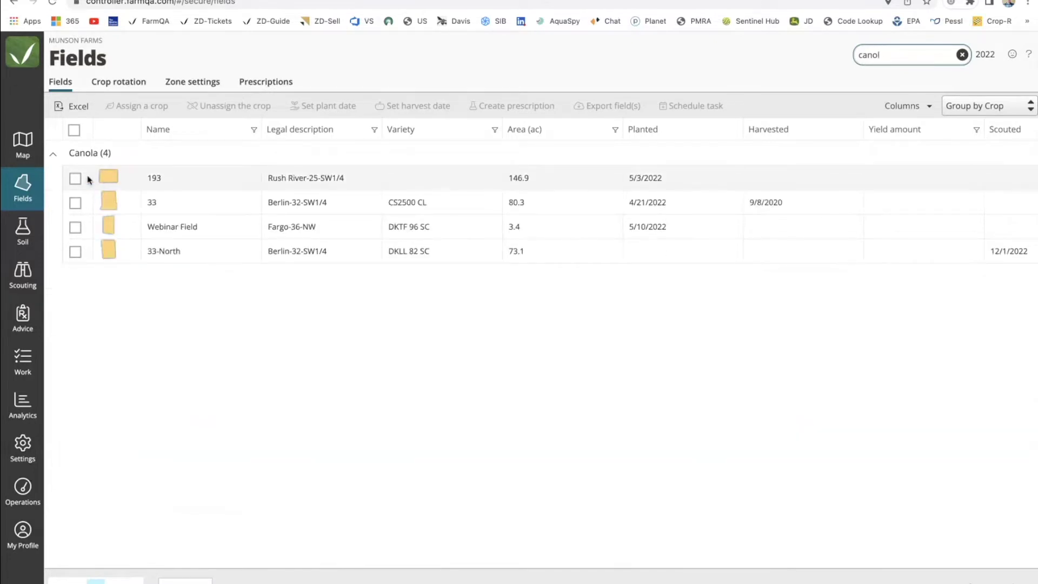
pyautogui.click(75, 178)
pyautogui.click(75, 203)
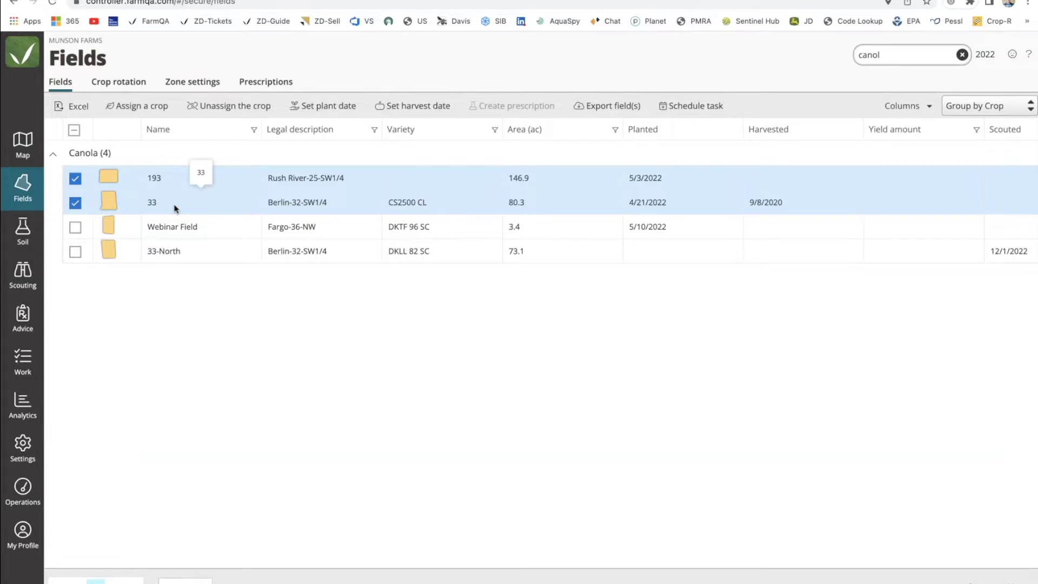
# Filter the fields to ND Farm, reselect 193 and 33, and schedule a Scout task.
pyautogui.click(91, 42)
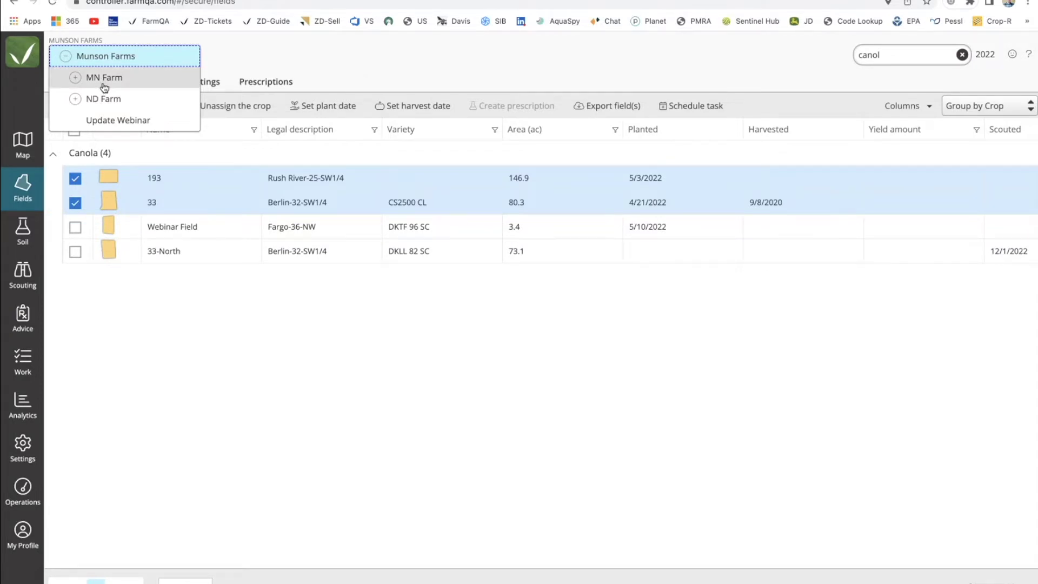
pyautogui.click(105, 87)
pyautogui.click(108, 42)
pyautogui.click(108, 98)
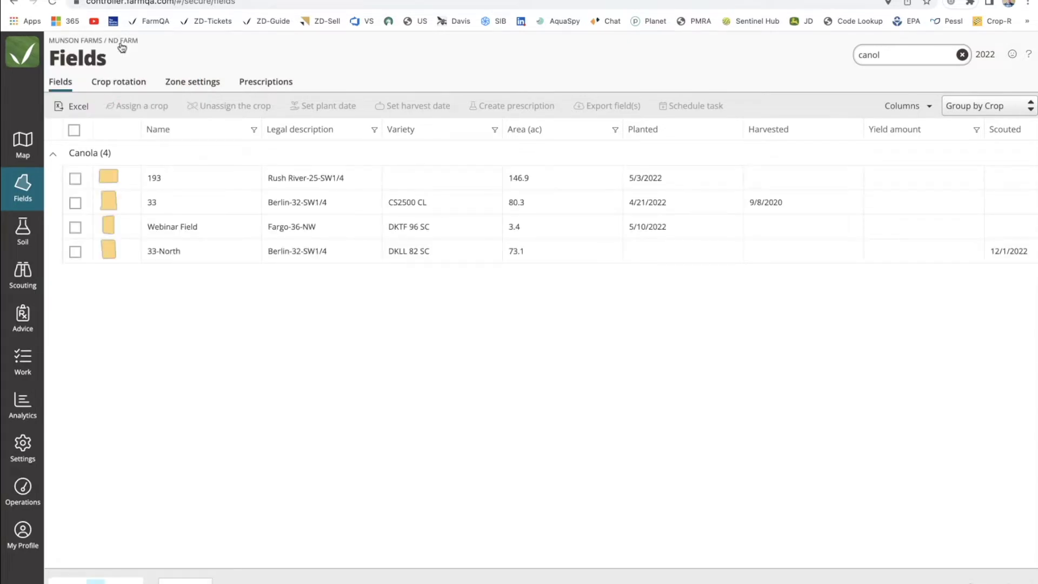
pyautogui.click(75, 178)
pyautogui.keyDown('shift'); pyautogui.click(76, 252); pyautogui.keyUp('shift')
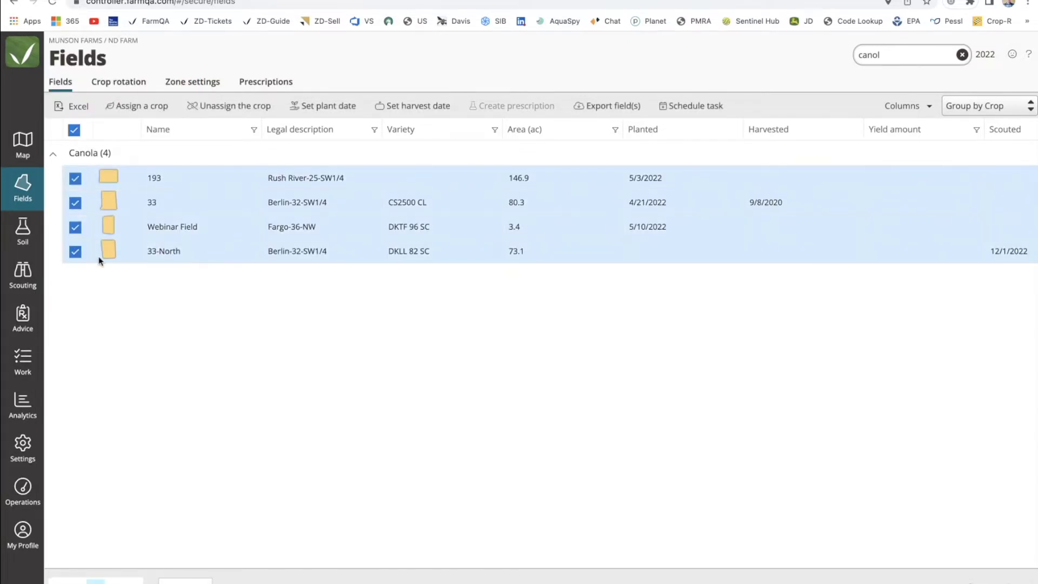
pyautogui.click(76, 251)
pyautogui.click(75, 227)
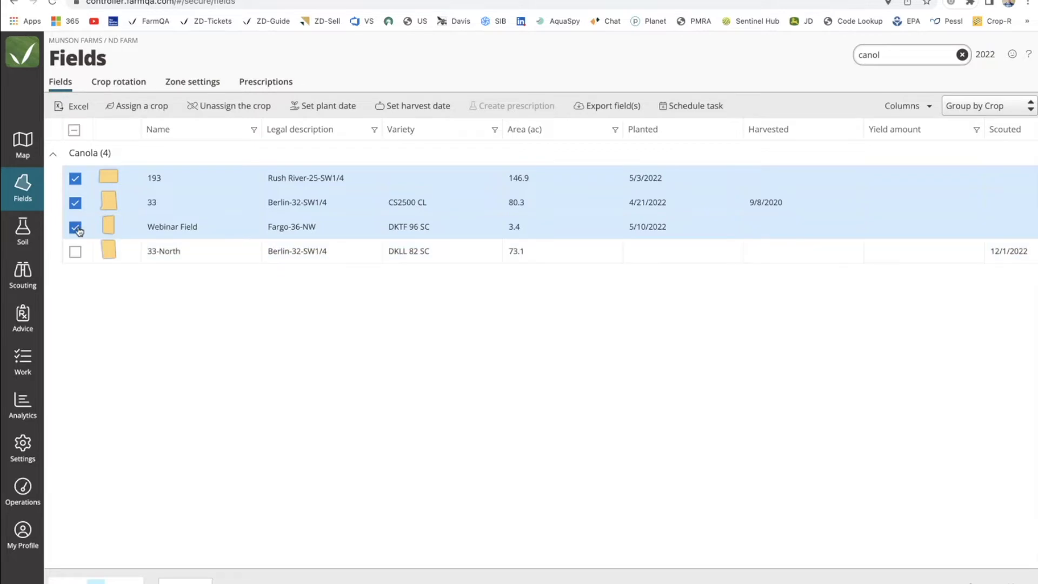
pyautogui.click(703, 112)
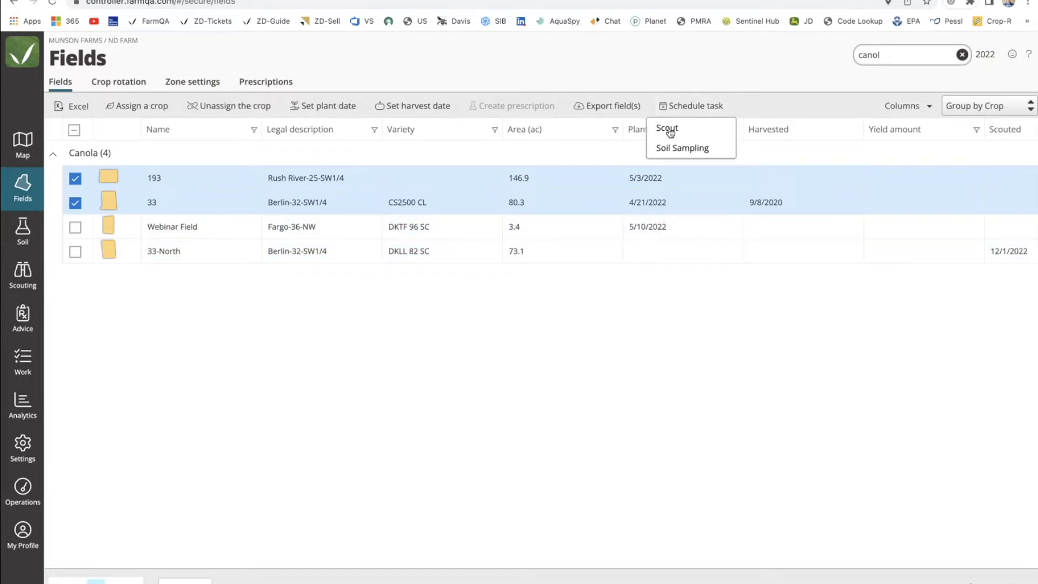
pyautogui.click(668, 128)
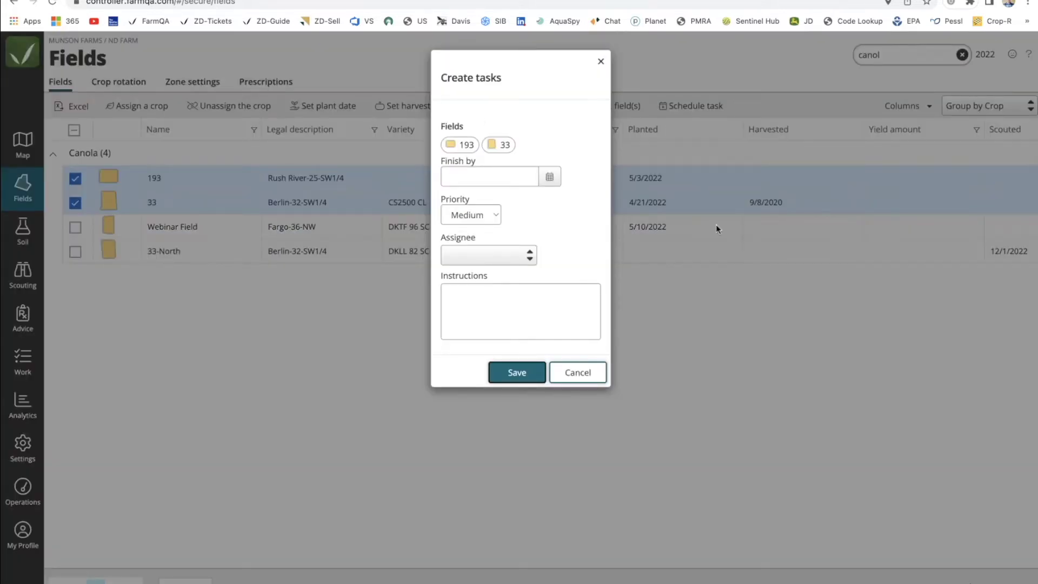
# Save both Scout tasks with Finish by 12/03/2022, High priority, and the junior scout as assignee.
pyautogui.click(549, 176)
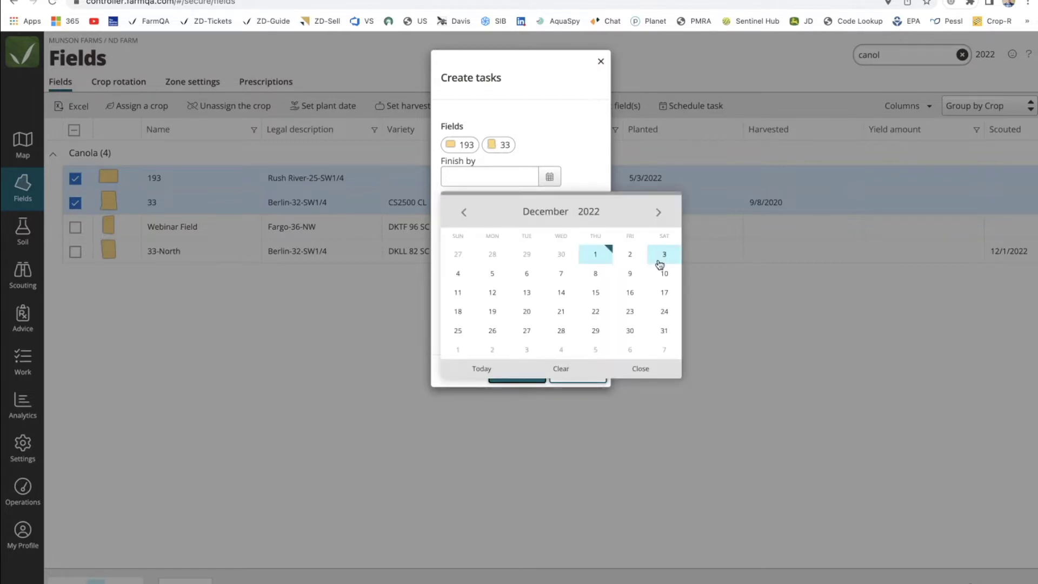
pyautogui.click(656, 262)
pyautogui.click(497, 216)
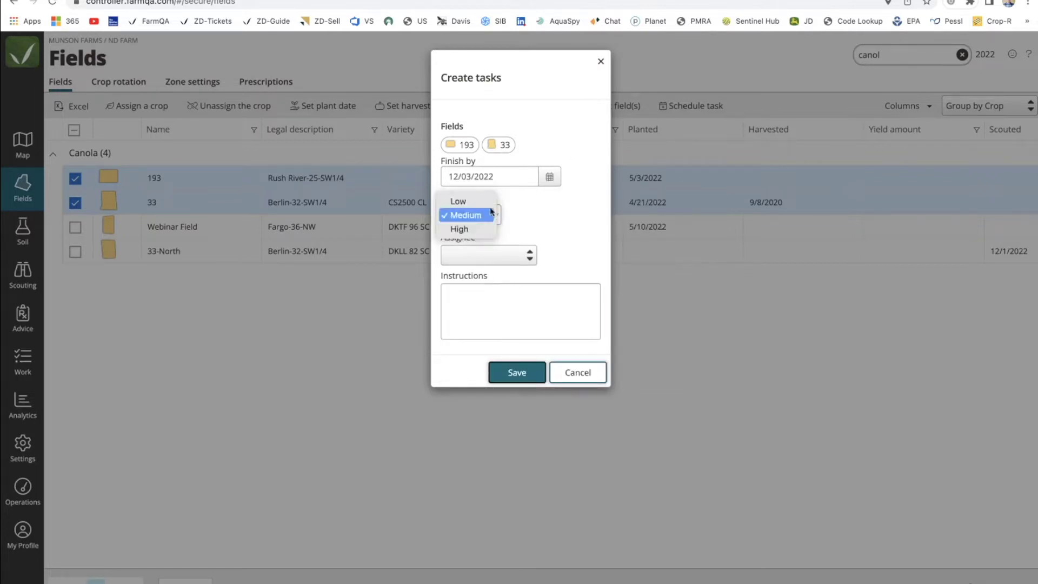
pyautogui.click(466, 215)
pyautogui.click(479, 216)
pyautogui.click(465, 229)
pyautogui.click(476, 250)
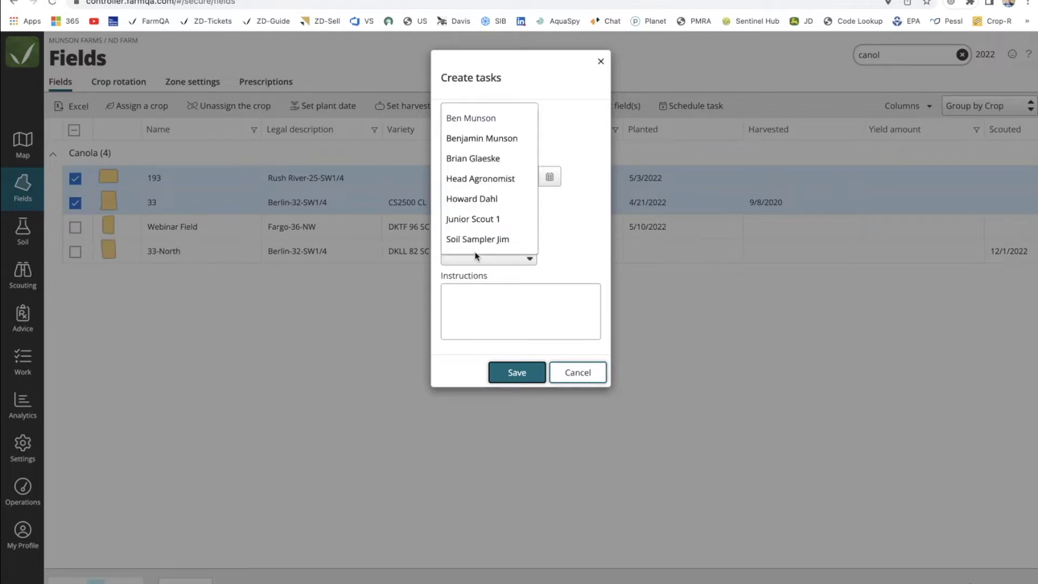
pyautogui.click(481, 219)
pyautogui.click(481, 314)
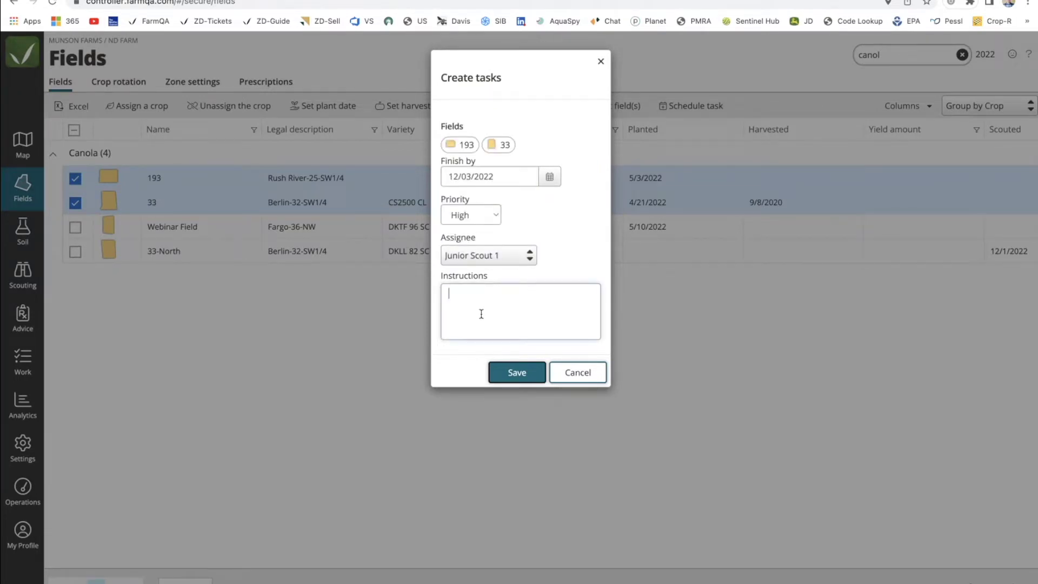
pyautogui.click(518, 372)
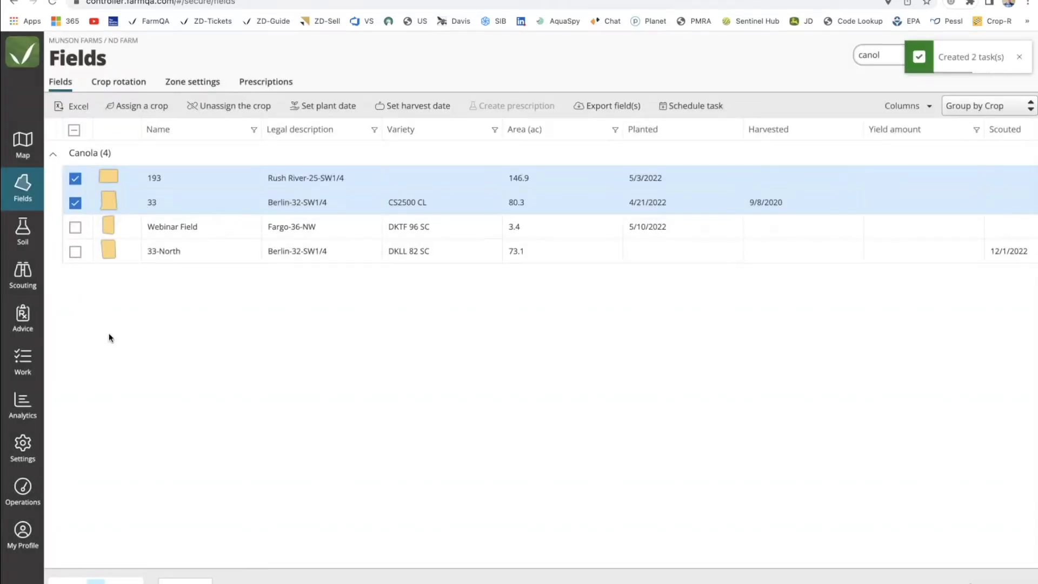
# Show all Munson Farms tasks grouped by assignee, collapsing the unassigned and second groups.
pyautogui.click(21, 361)
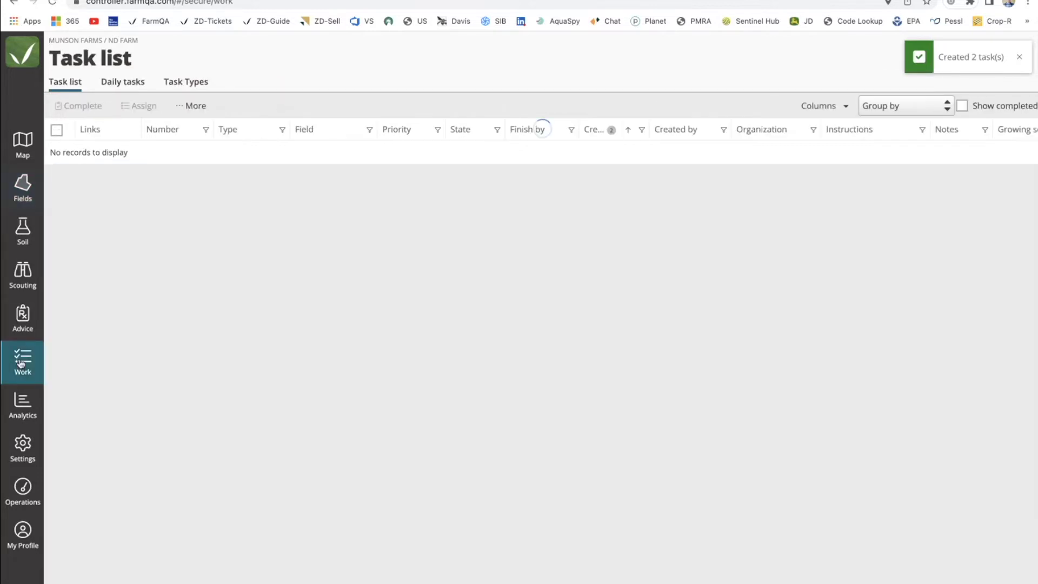
pyautogui.click(94, 40)
pyautogui.click(111, 53)
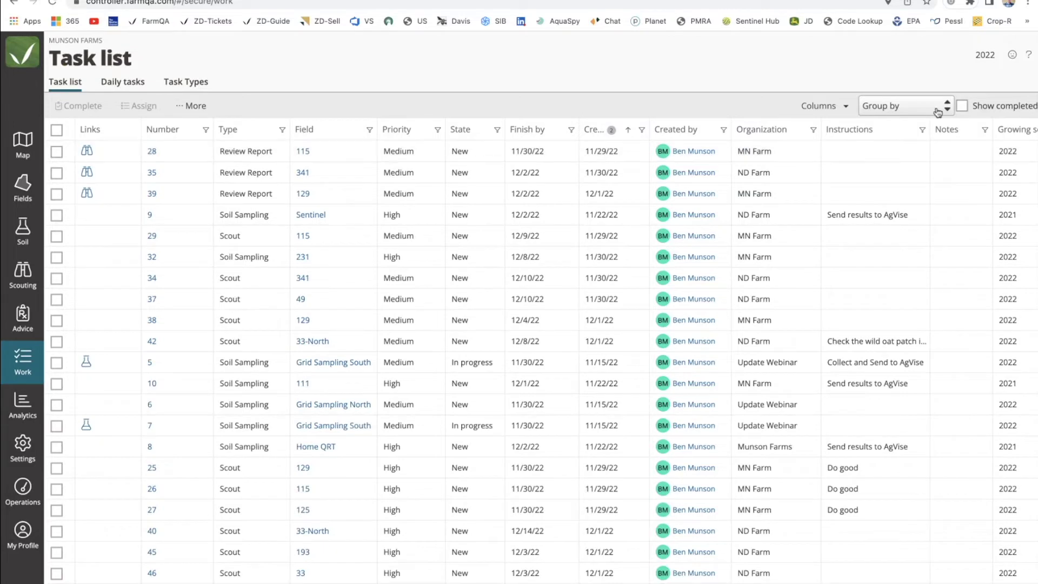
pyautogui.click(938, 107)
pyautogui.click(901, 194)
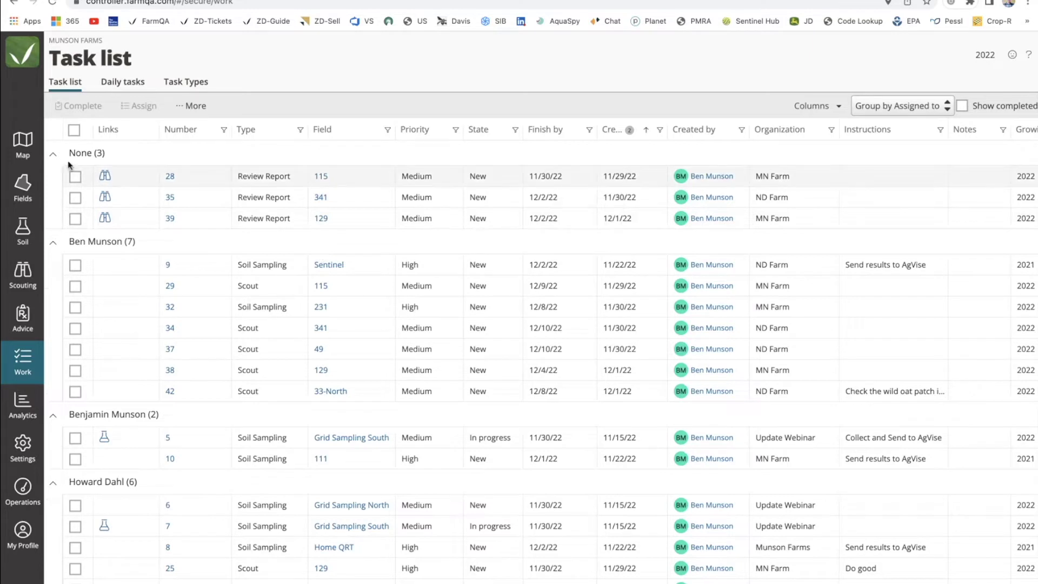
pyautogui.click(54, 158)
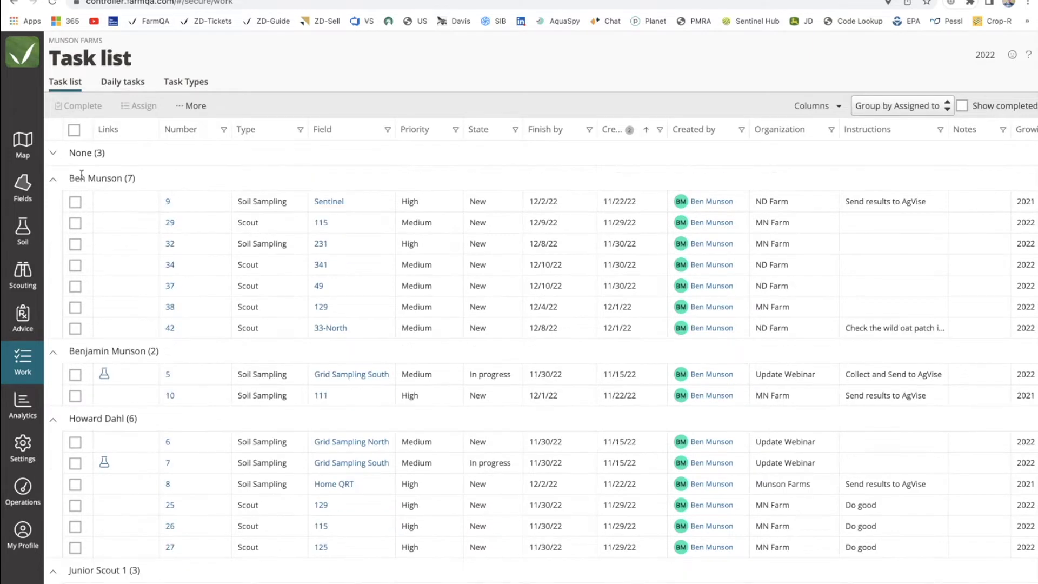
pyautogui.click(52, 180)
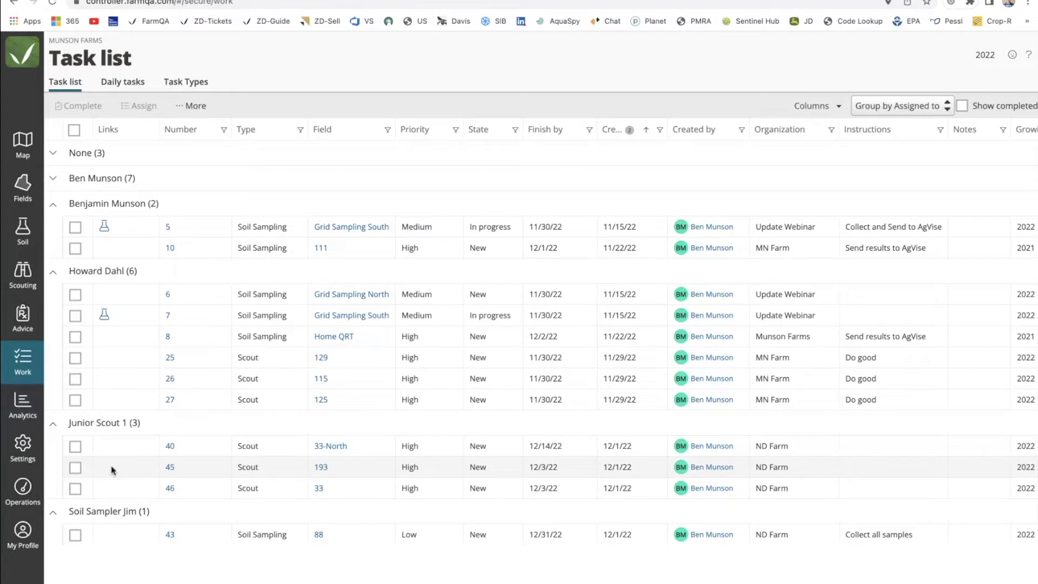
# Check task 40, collapse three more assignee groups, and toggle Show completed on and off.
pyautogui.click(170, 449)
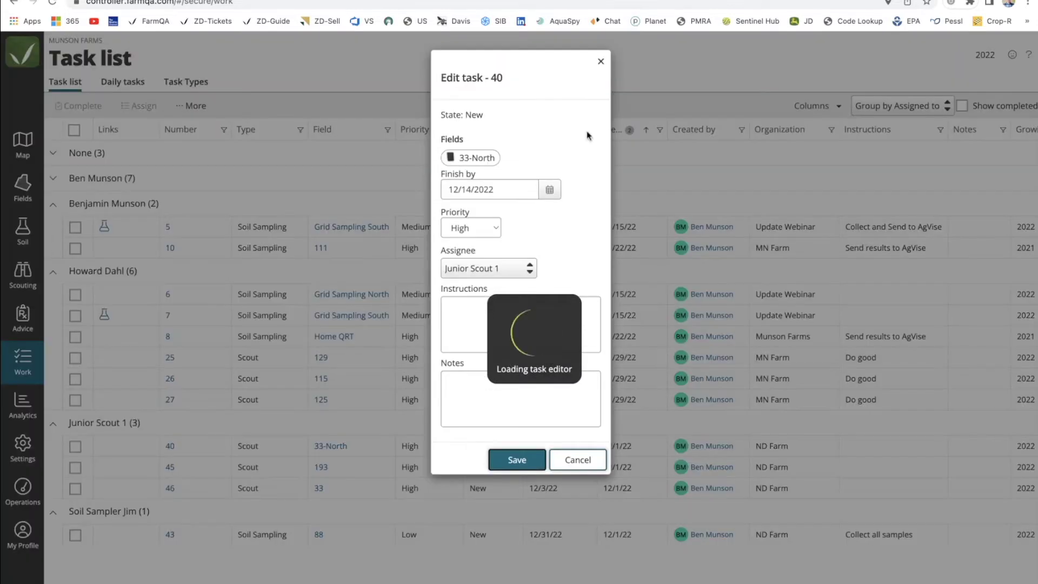
pyautogui.click(601, 63)
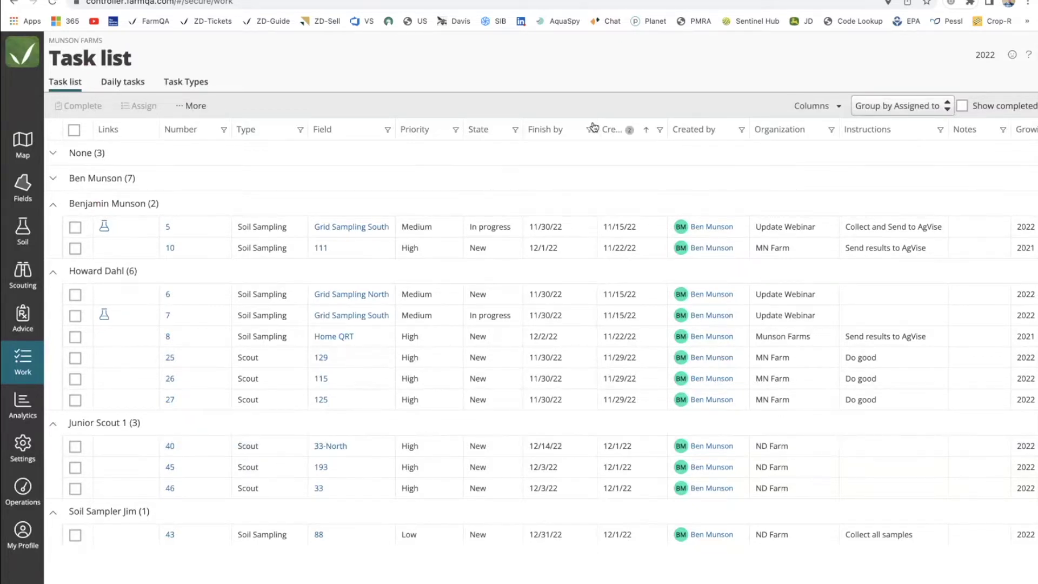
pyautogui.click(54, 205)
pyautogui.click(53, 226)
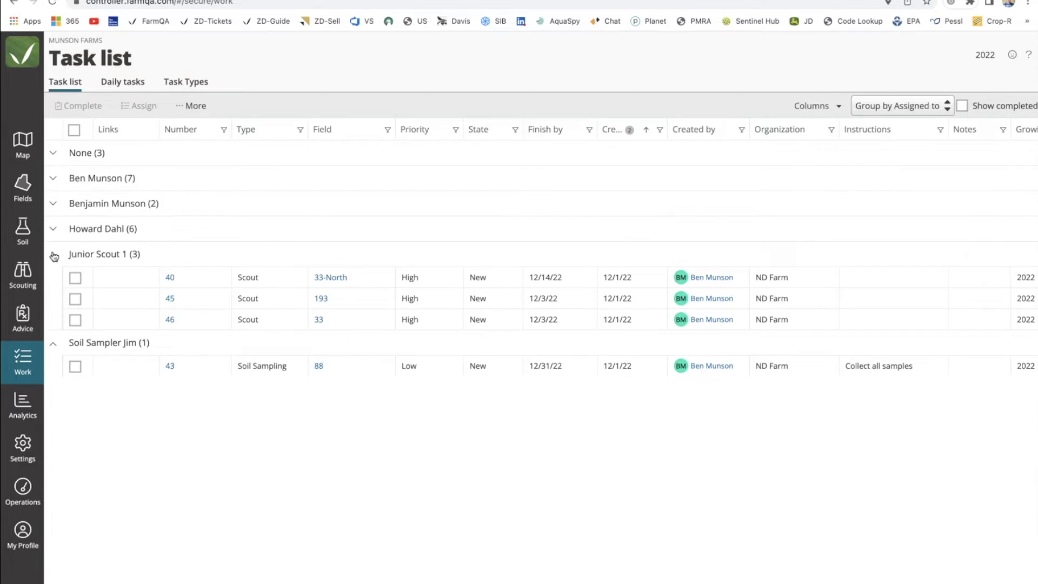
pyautogui.click(54, 343)
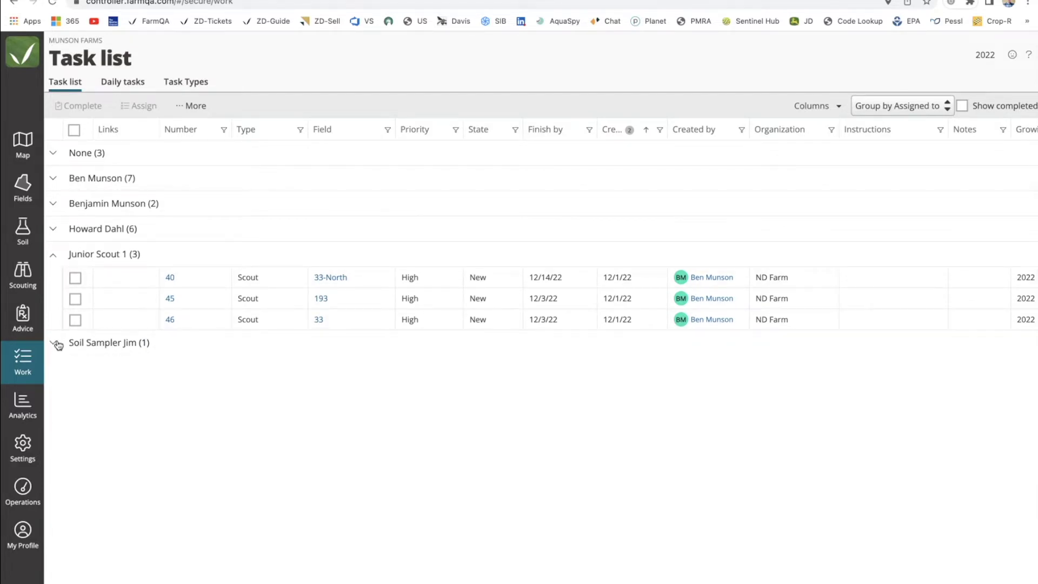
pyautogui.click(962, 106)
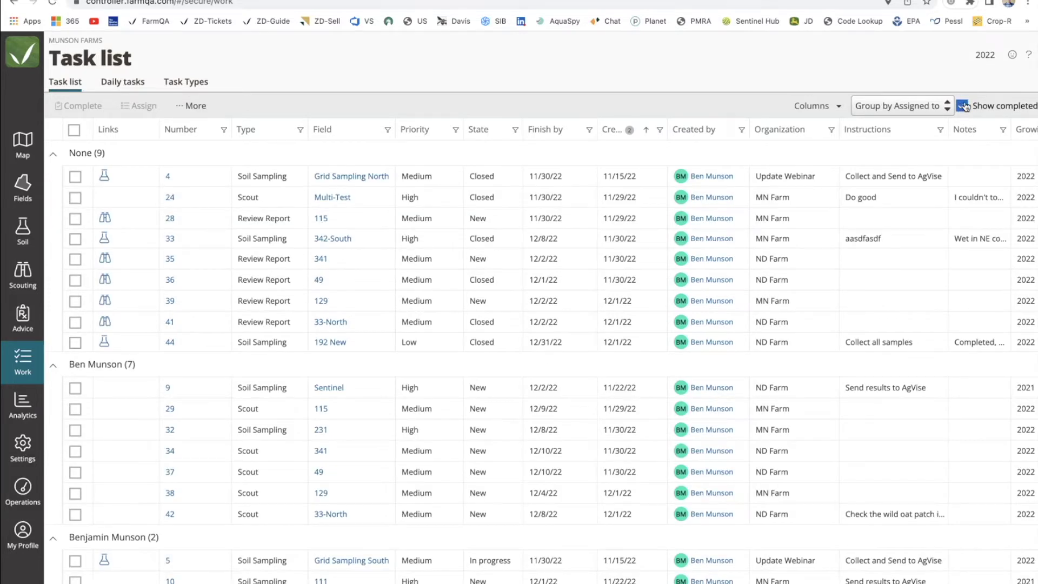
pyautogui.click(962, 107)
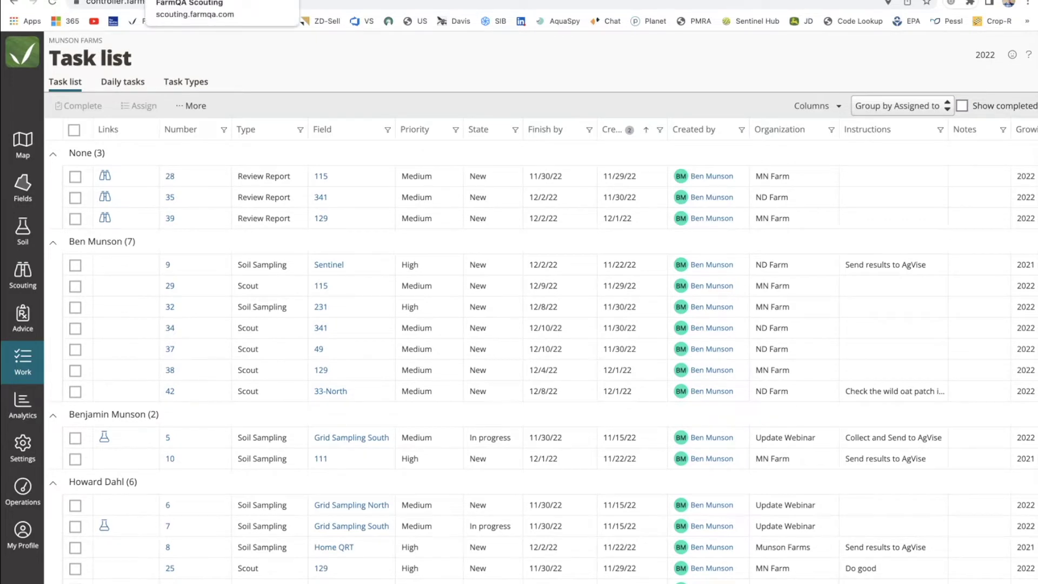
# Switch to FarmQA Scouting and sync its data from Settings.
pyautogui.click(211, 0)
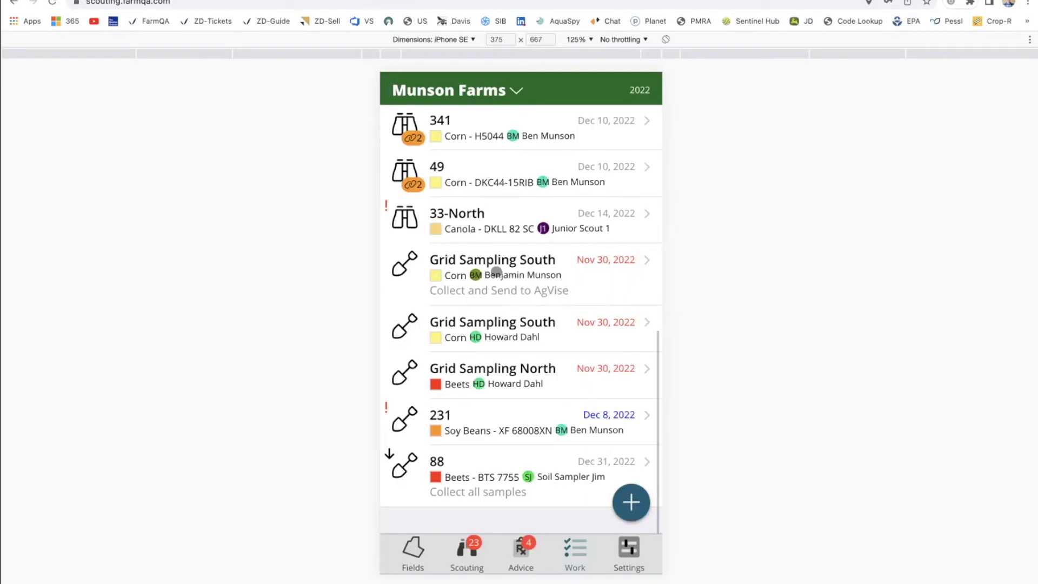
pyautogui.click(628, 548)
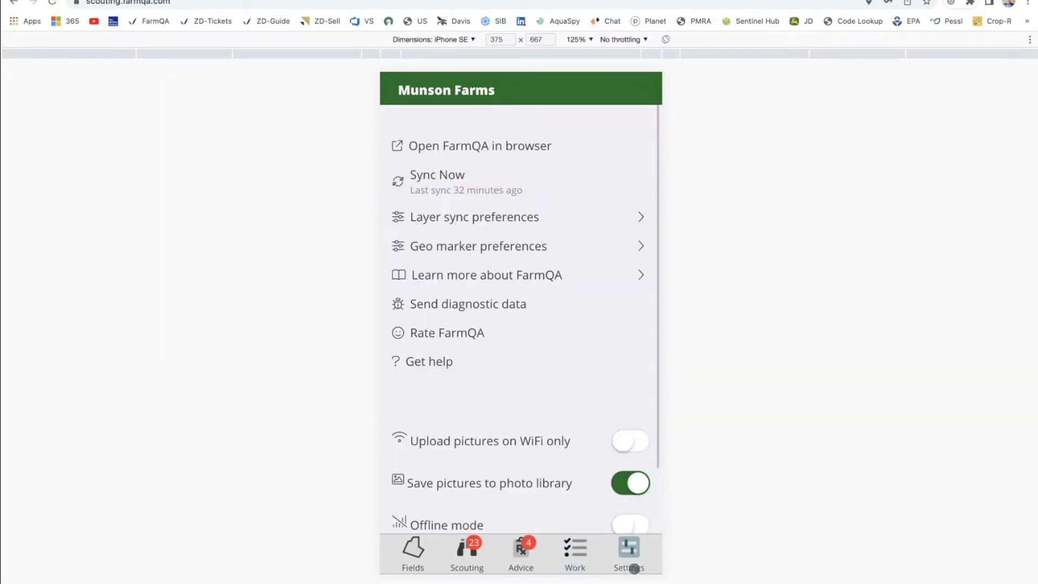
pyautogui.click(467, 187)
# Open Scout task 46 for field 33 from the Work list, leaving its edit form unchanged.
pyautogui.click(577, 550)
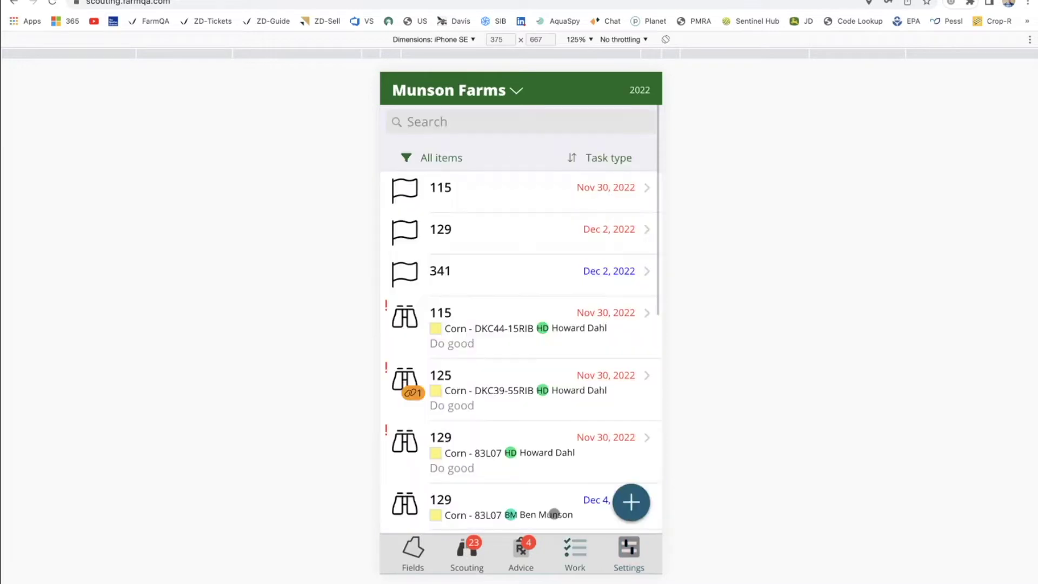
pyautogui.scroll(-3, 496, 304)
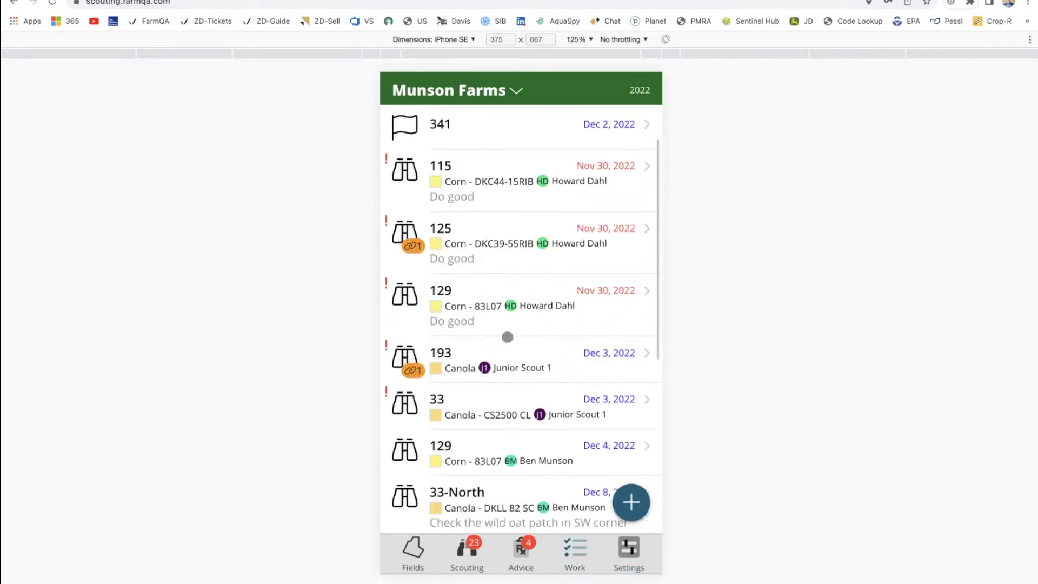
pyautogui.scroll(-1, 507, 334)
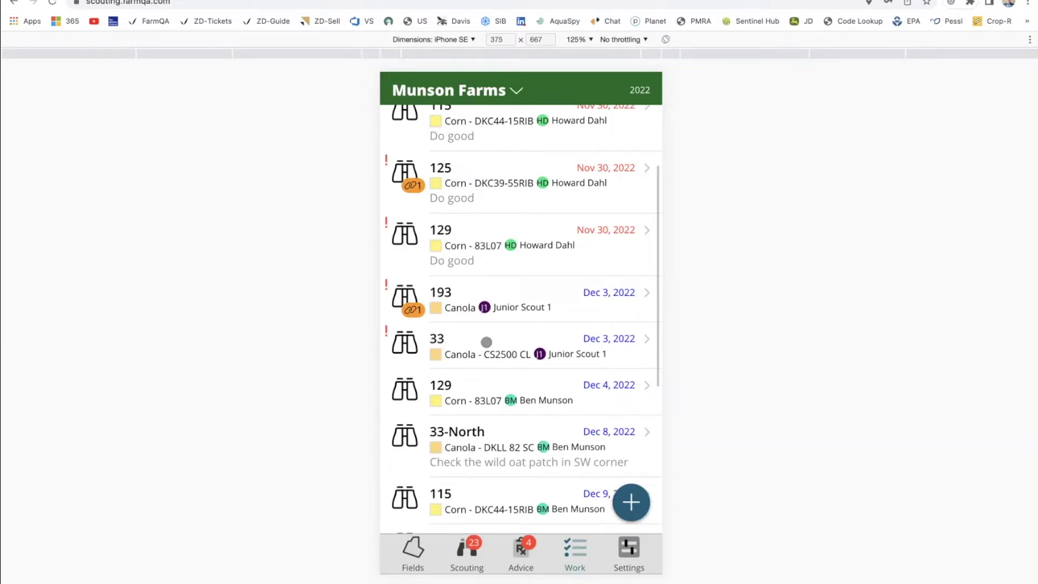
pyautogui.click(487, 341)
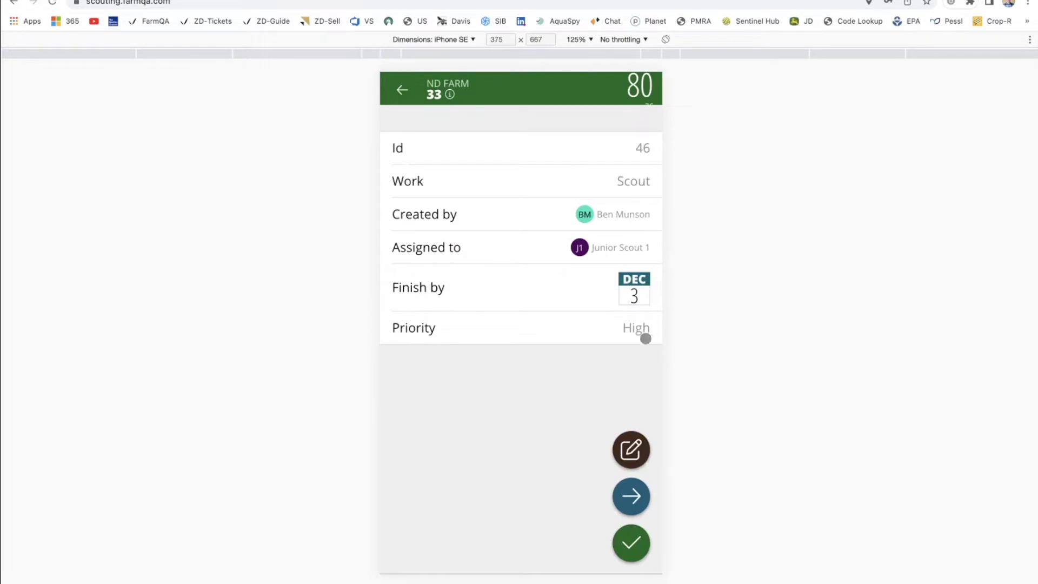
pyautogui.click(632, 450)
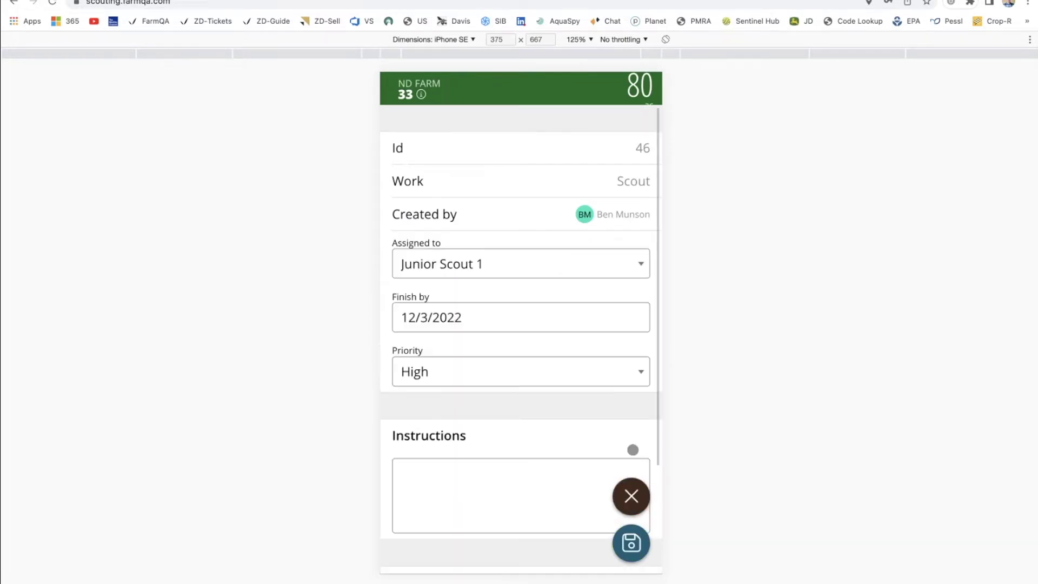
pyautogui.scroll(-3, 477, 456)
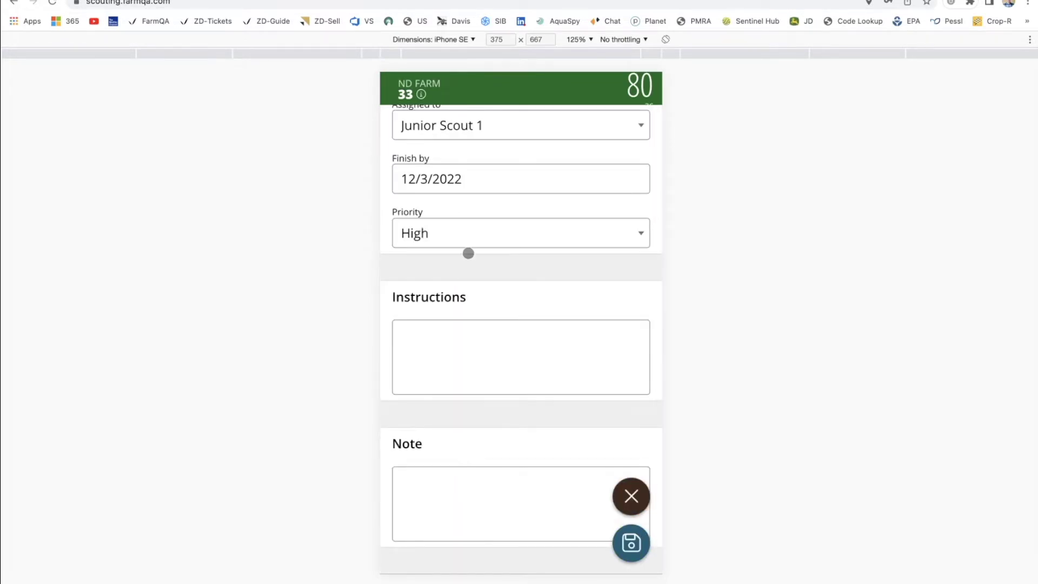
pyautogui.scroll(3, 468, 253)
pyautogui.click(622, 497)
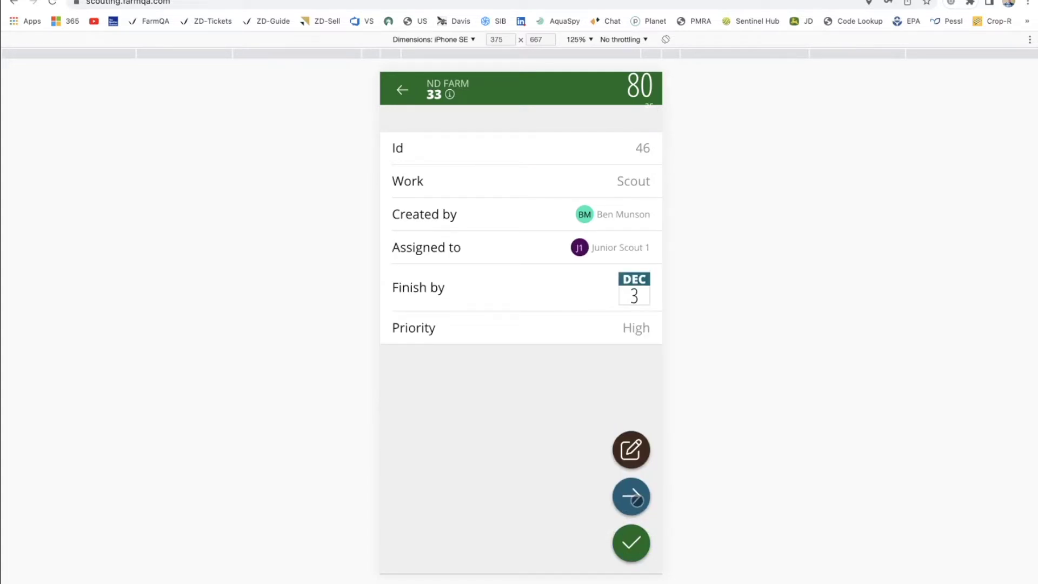
# Open field 33's satellite map and launch Google Maps directions to the field.
pyautogui.click(636, 500)
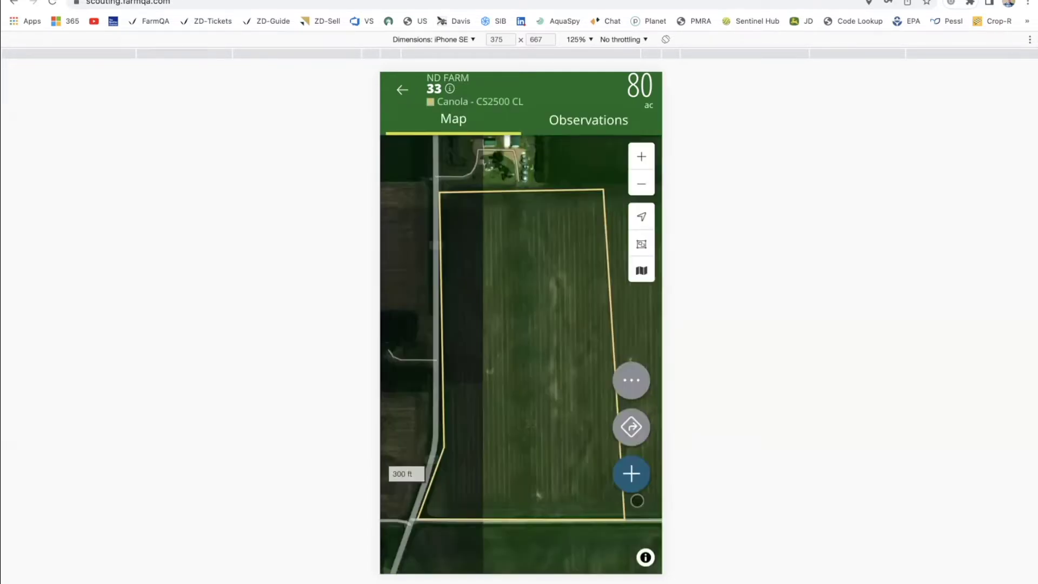
pyautogui.moveTo(525, 367); pyautogui.dragTo(521, 326)
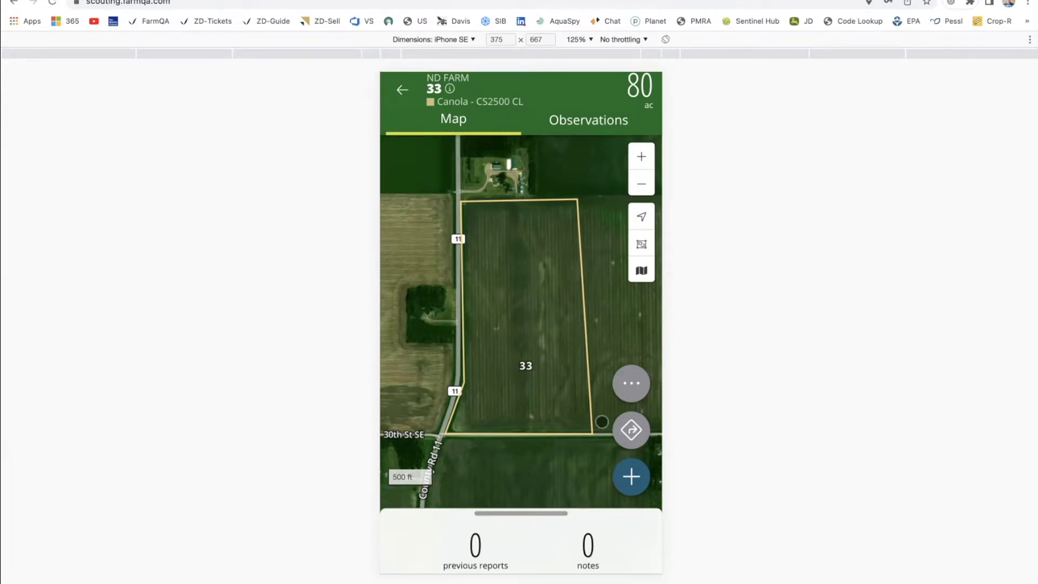
pyautogui.click(631, 429)
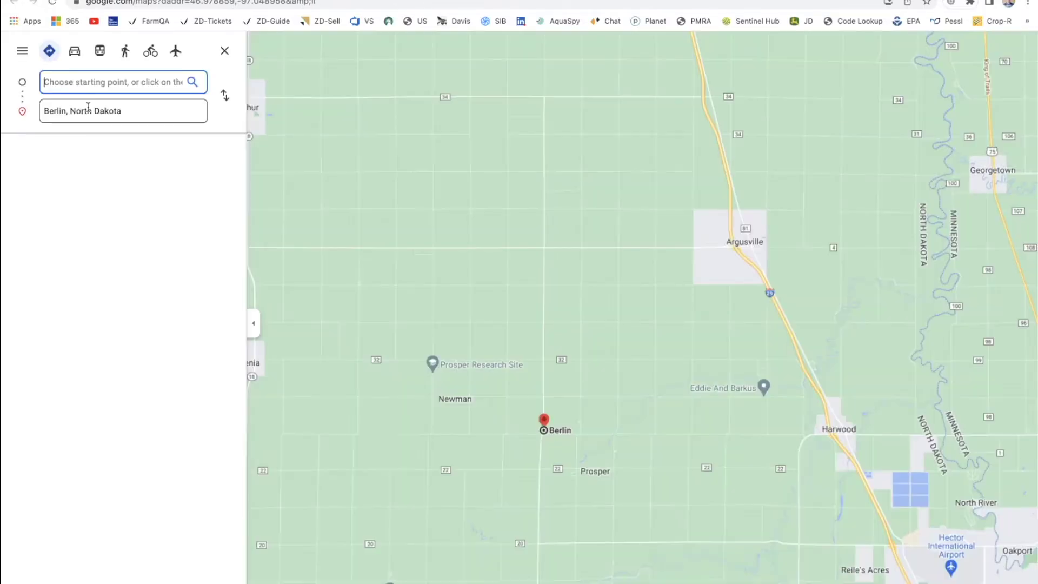
# Route from Home to Berlin, North Dakota, then return to the scouting app tab.
pyautogui.click(87, 173)
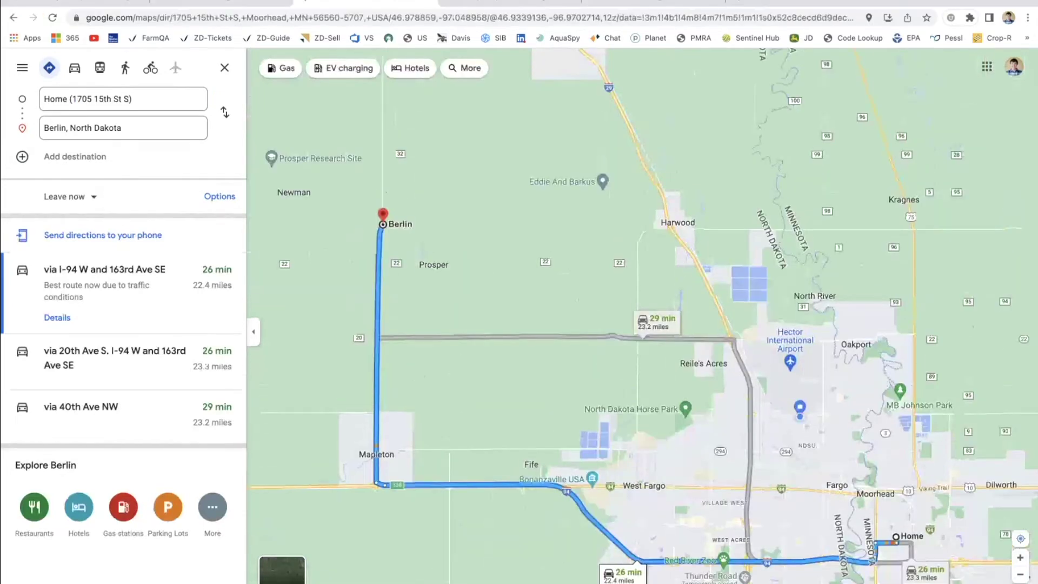
pyautogui.click(236, 2)
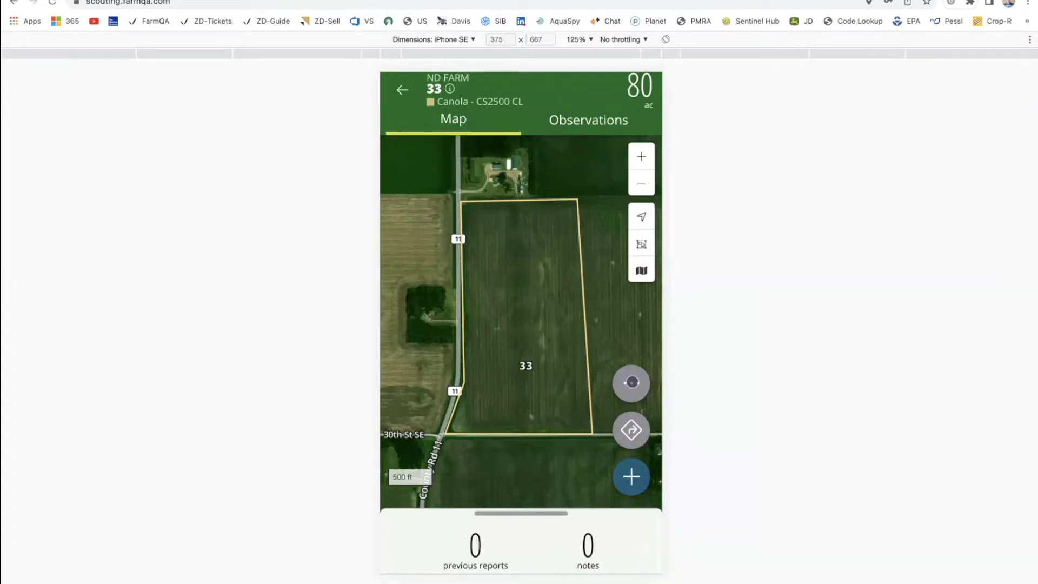
# Set field 33's entrance at its northwest corner and add a General Template observation.
pyautogui.click(630, 382)
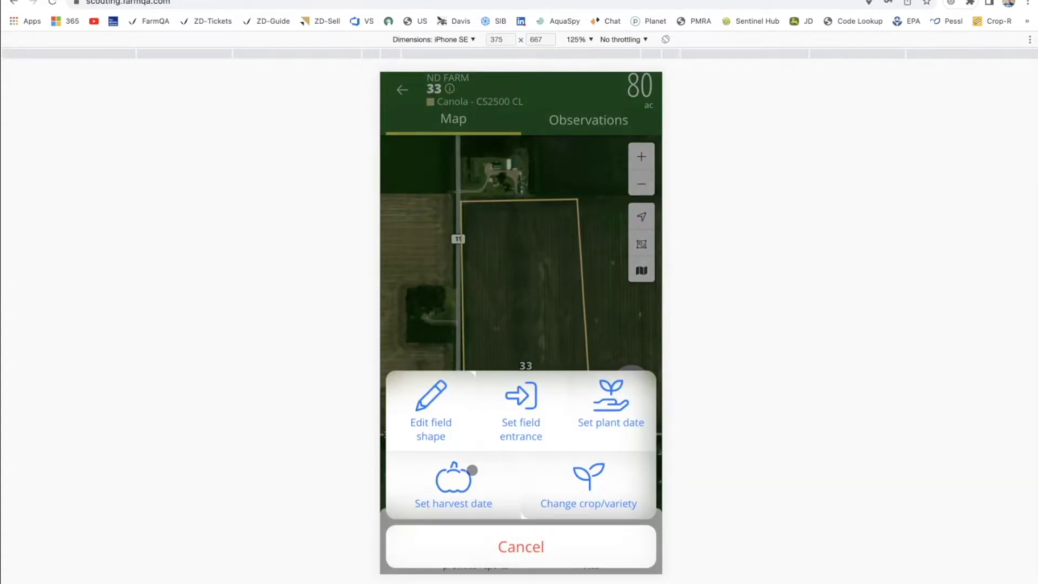
pyautogui.click(521, 409)
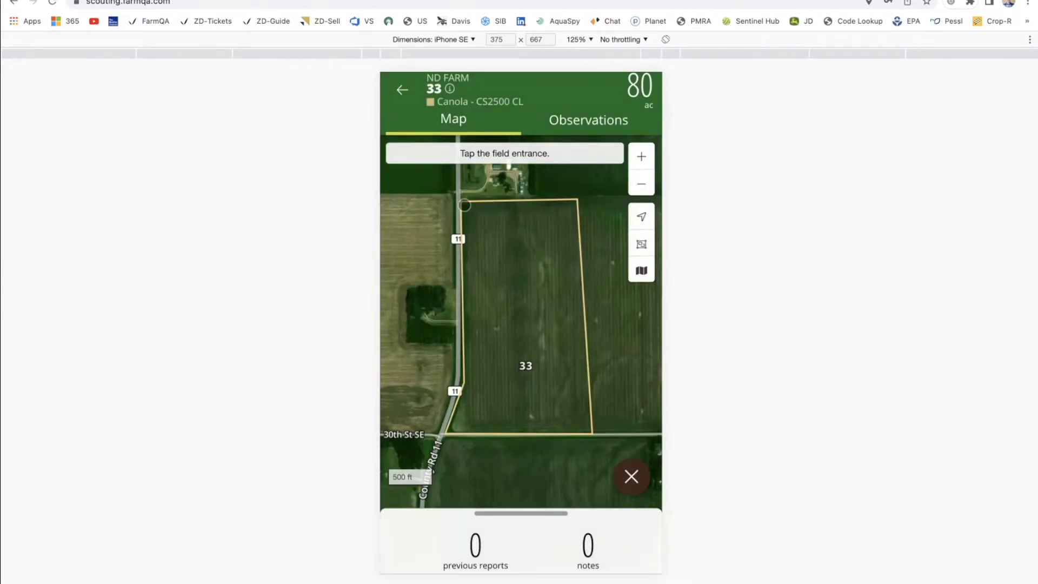
pyautogui.click(460, 211)
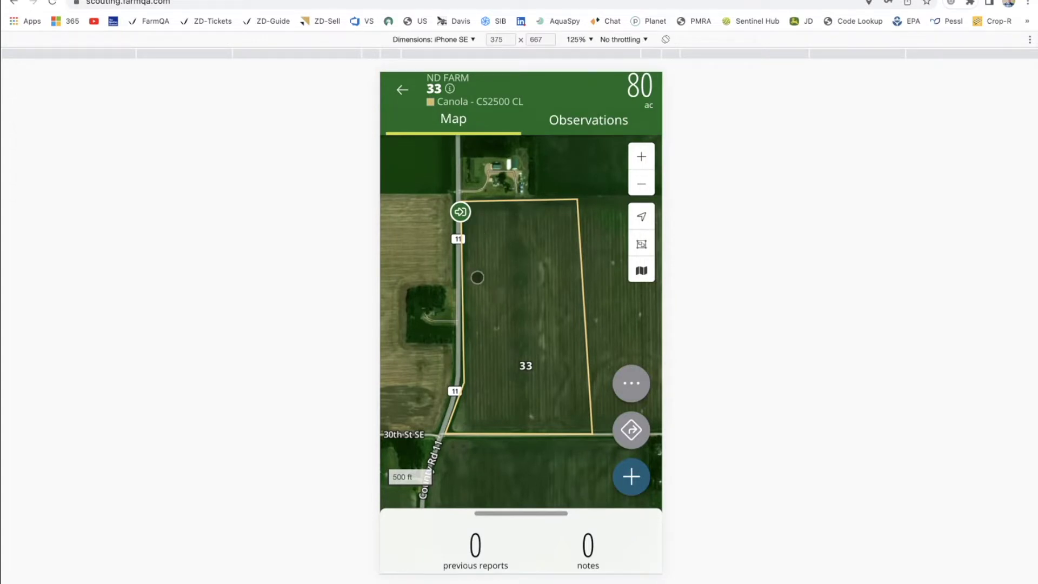
pyautogui.click(505, 293)
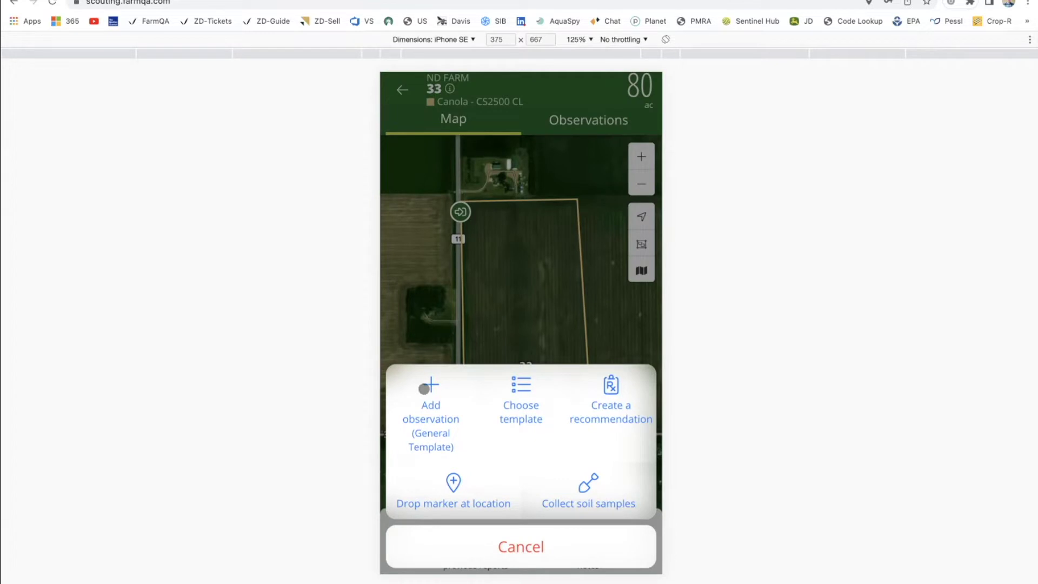
pyautogui.click(425, 389)
# Enter the field summary 'Overall the field looks good, watch the wild oats in Sw corner' and finish.
pyautogui.click(463, 251)
pyautogui.write('Overal')
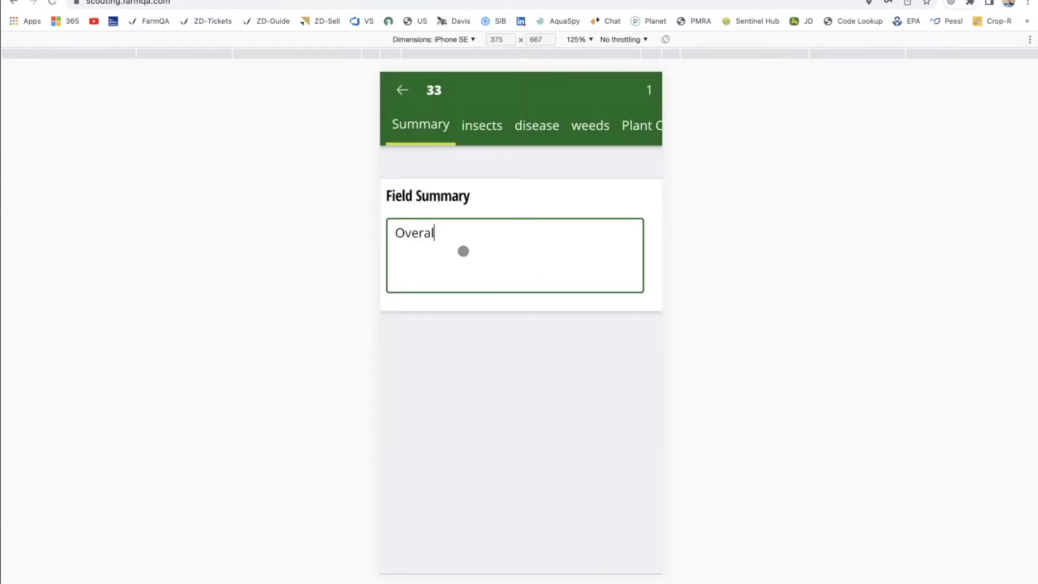
pyautogui.write('l the field looks')
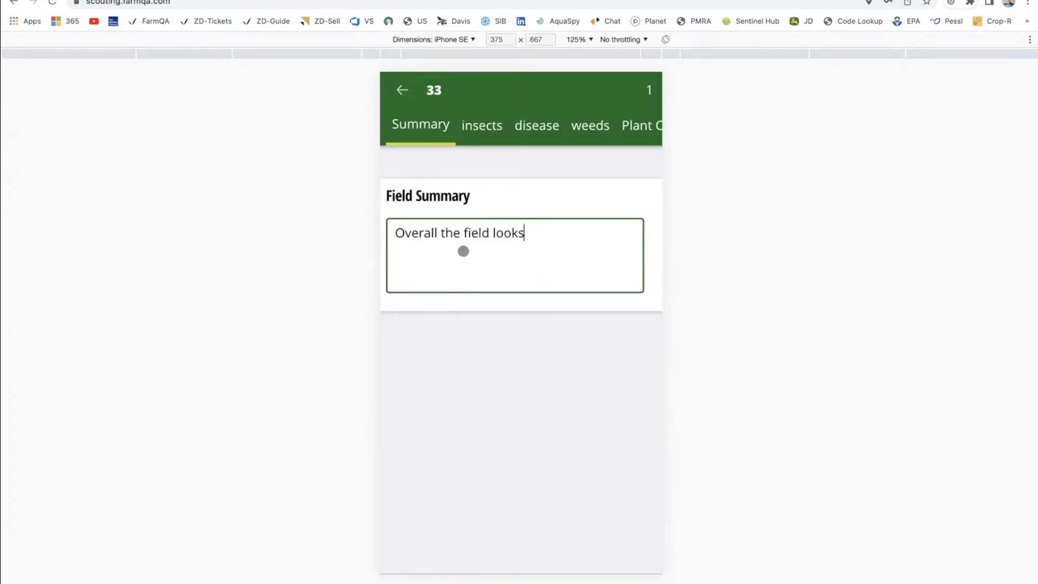
pyautogui.write(' good, watch')
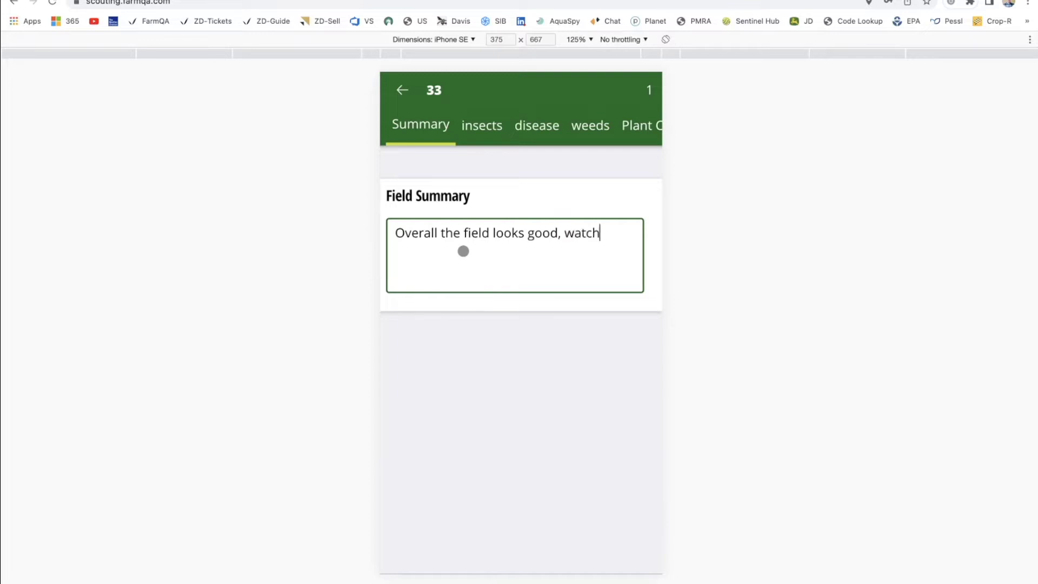
pyautogui.write(' the wild')
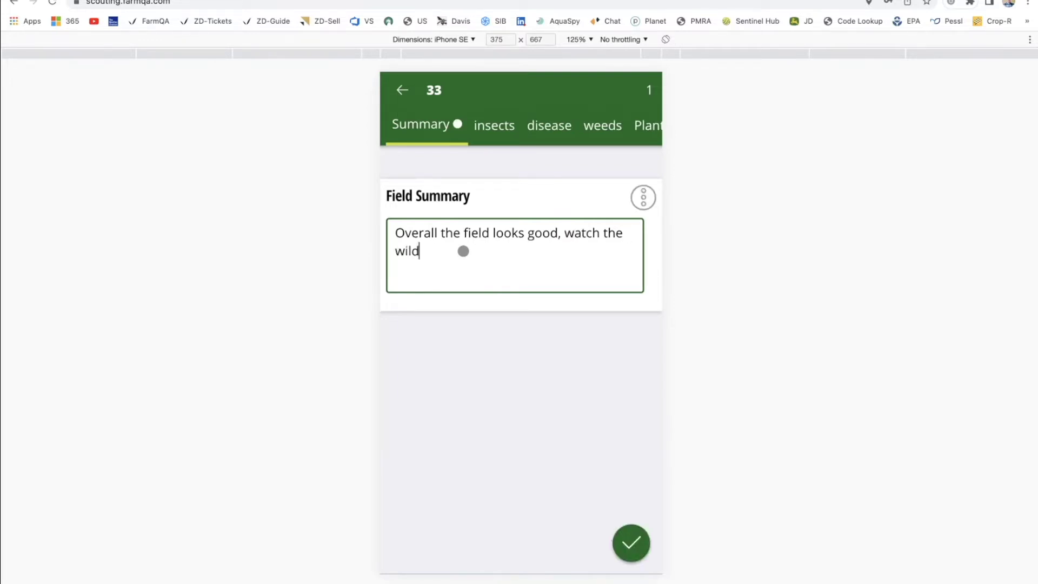
pyautogui.write(' oats in Sw corner')
pyautogui.click(638, 540)
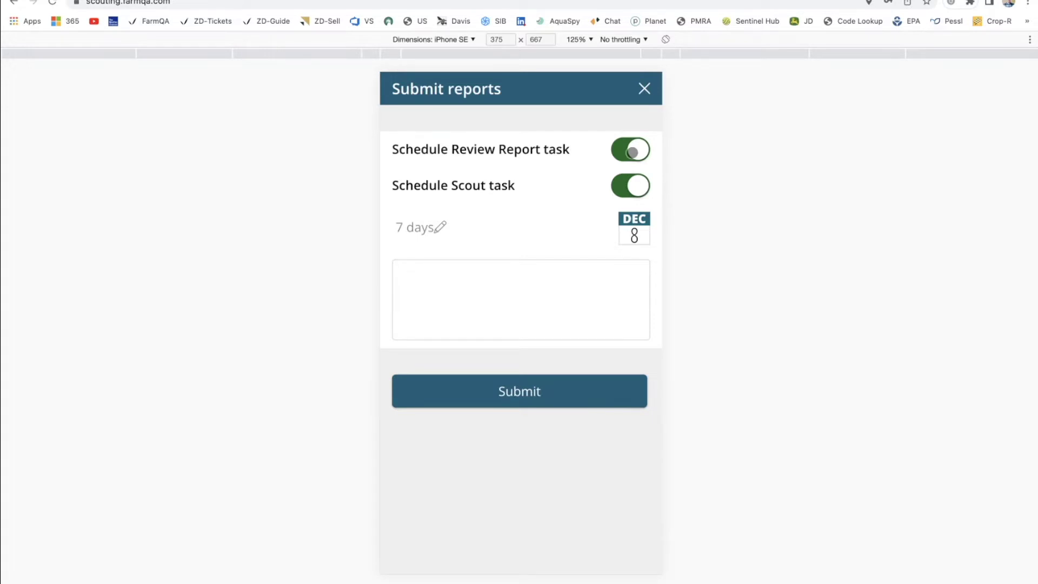
# Drop the Review Report task and schedule the next Scout task 3 days out.
pyautogui.click(643, 146)
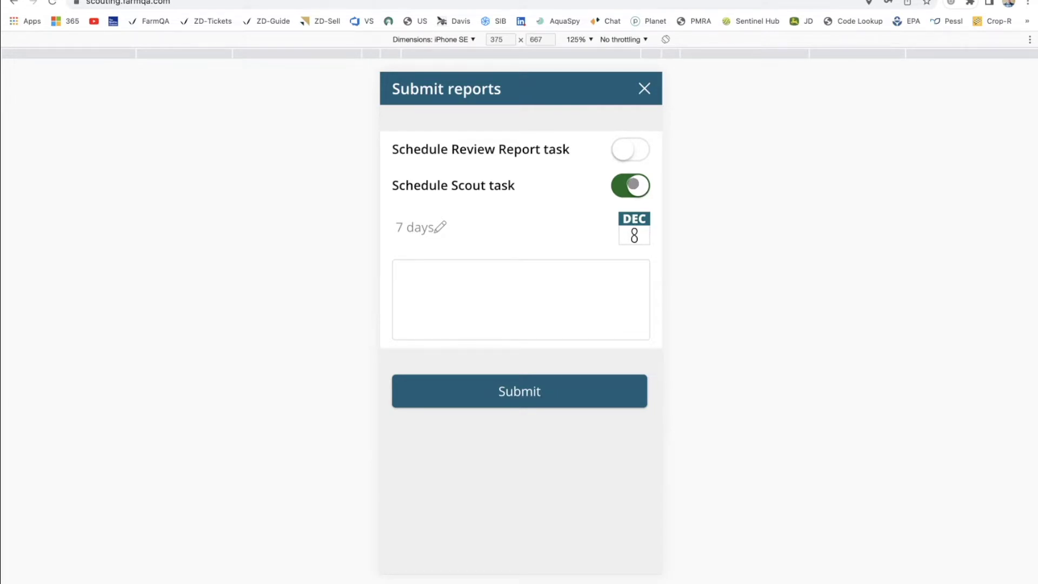
pyautogui.click(442, 227)
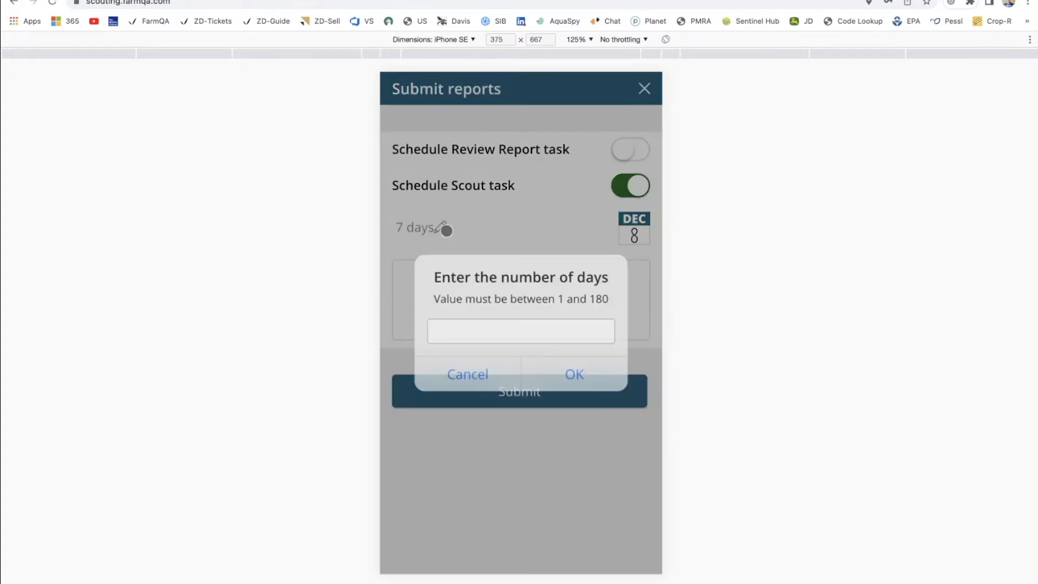
pyautogui.write('3')
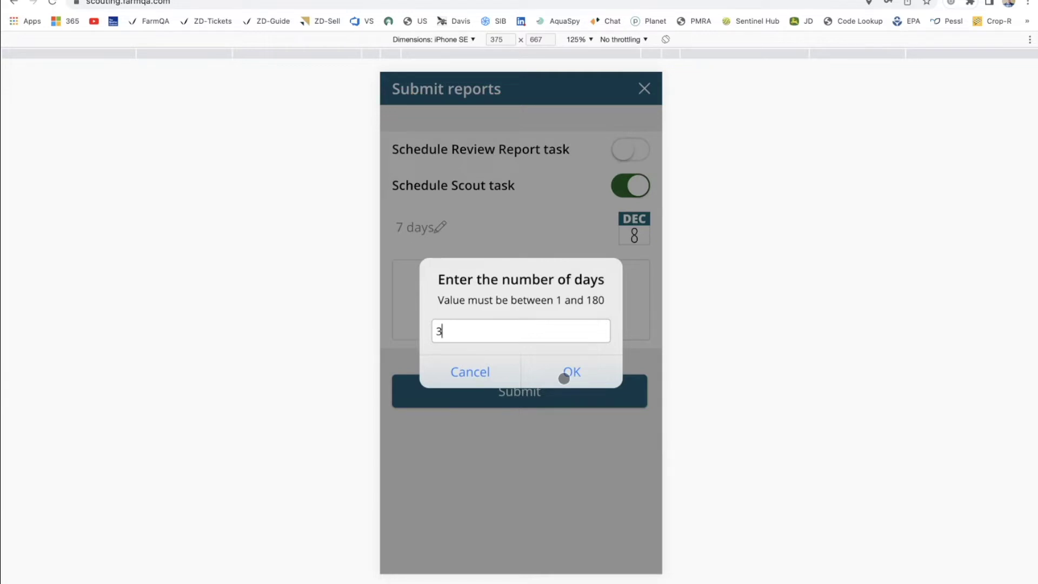
pyautogui.click(566, 371)
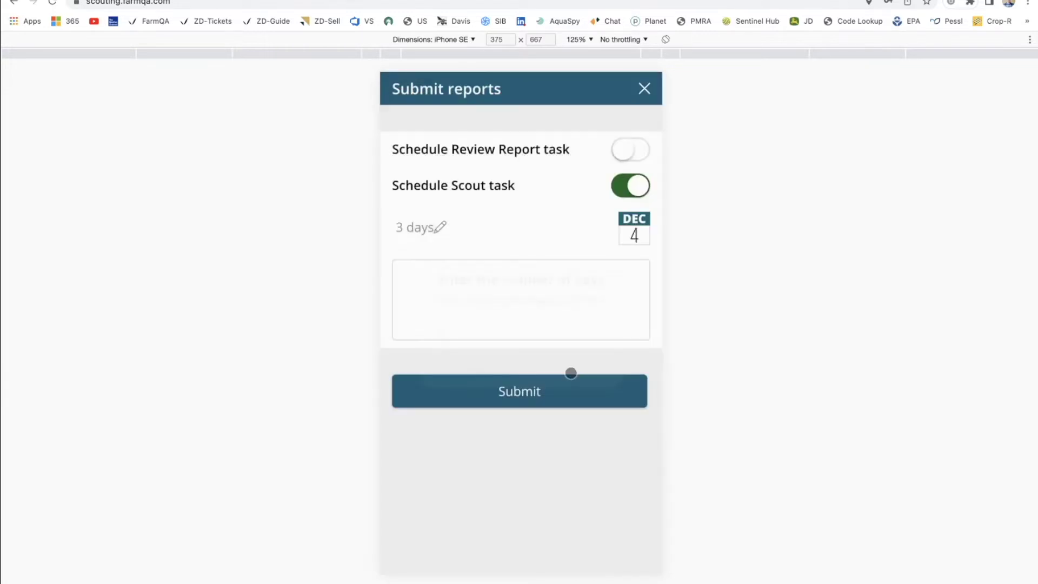
pyautogui.click(442, 225)
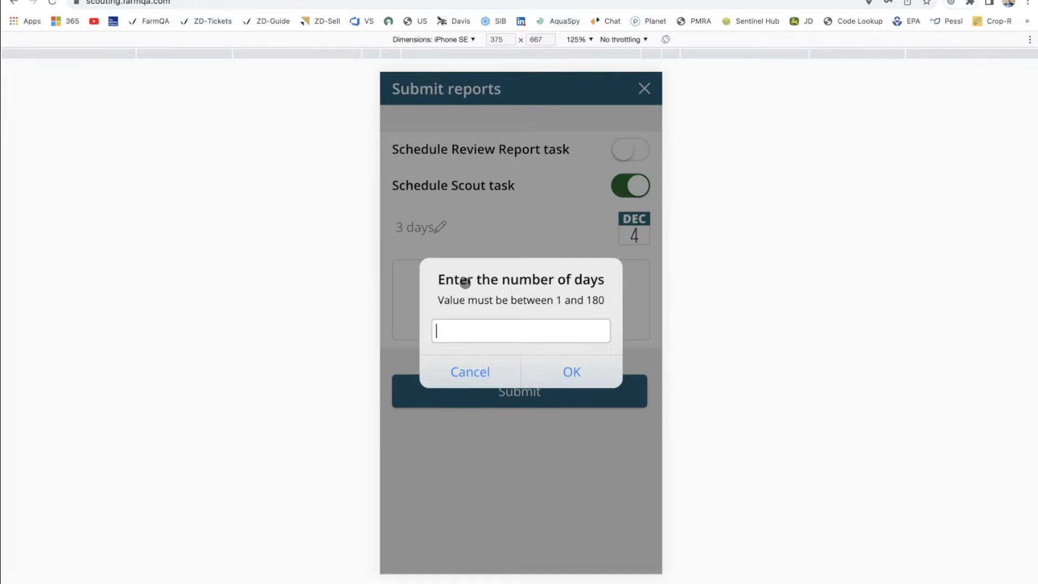
pyautogui.write('10')
pyautogui.click(570, 372)
pyautogui.click(460, 282)
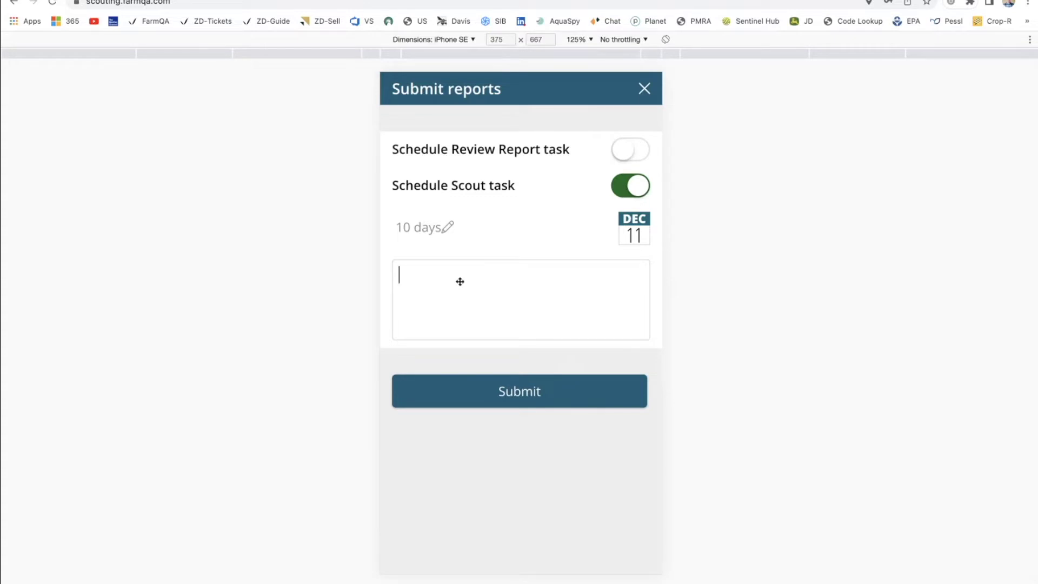
pyautogui.click(448, 227)
pyautogui.write('3')
pyautogui.click(558, 374)
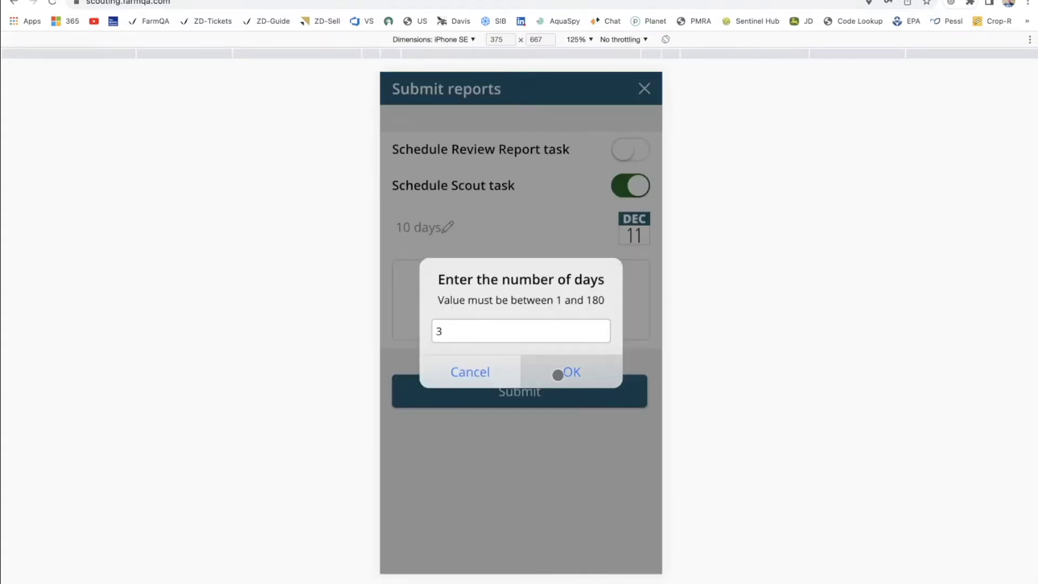
# Add the note 'Watch the wild oats when you return, In SW corner' and submit the report.
pyautogui.click(451, 295)
pyautogui.write('Watch the wild oats ')
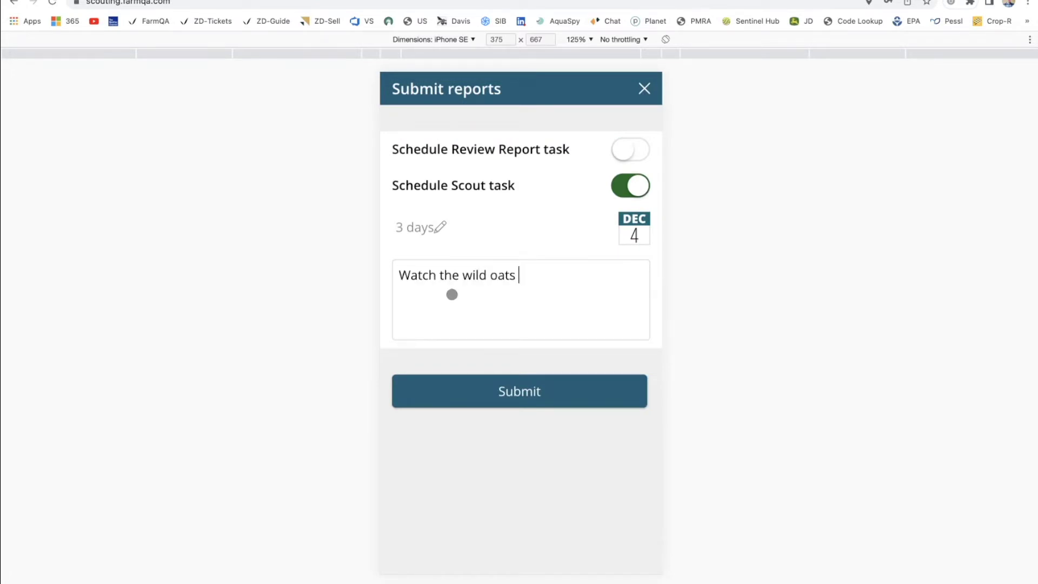
pyautogui.write('when you return')
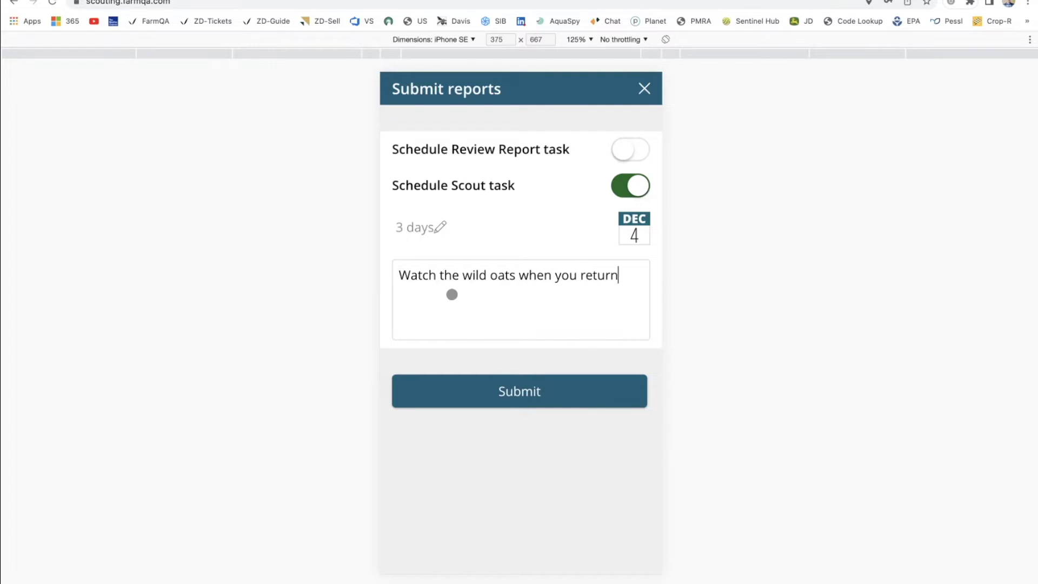
pyautogui.write(', In SW corner')
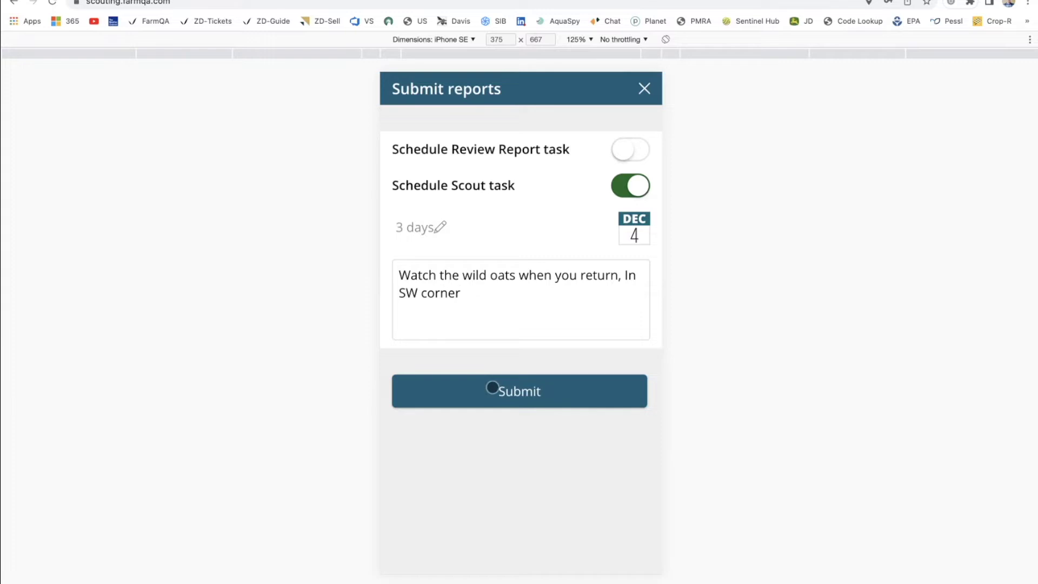
pyautogui.click(491, 387)
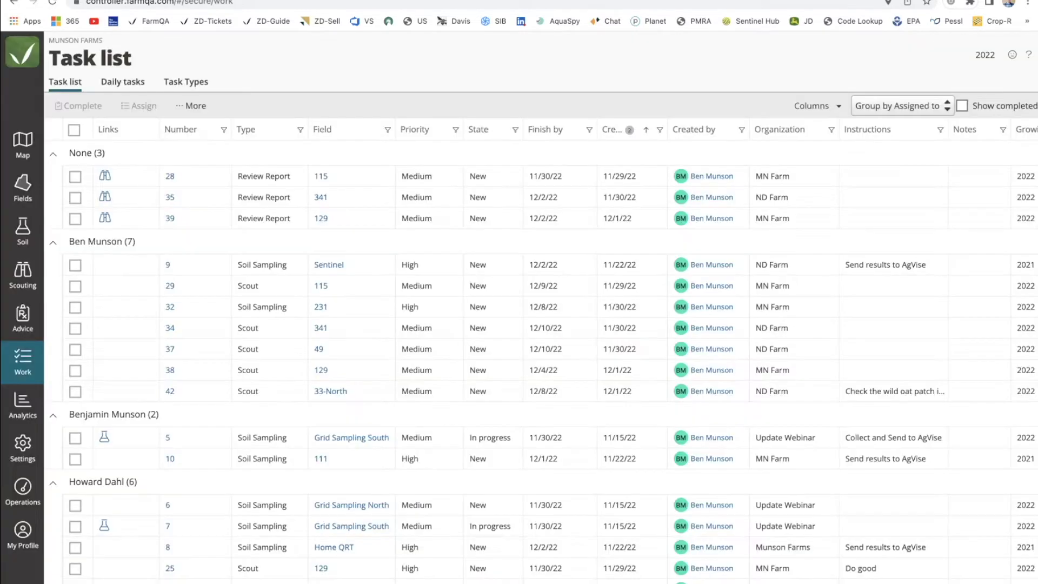
# From the Scouting list, open field 33's Dec 1, 2022 2:14 PM report about wild oats in the SW corner.
pyautogui.click(22, 273)
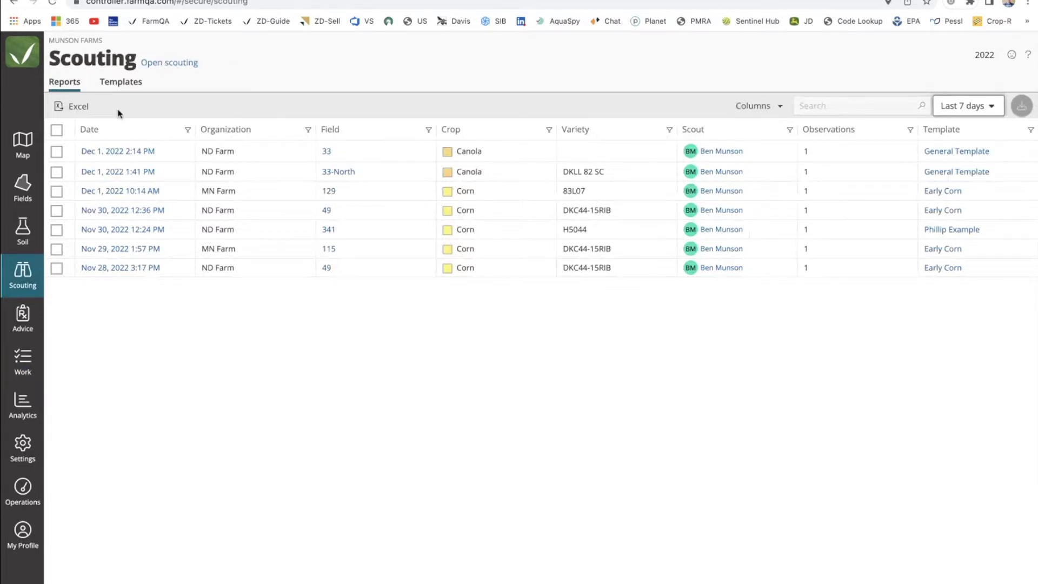
pyautogui.click(941, 110)
pyautogui.click(510, 355)
pyautogui.click(125, 153)
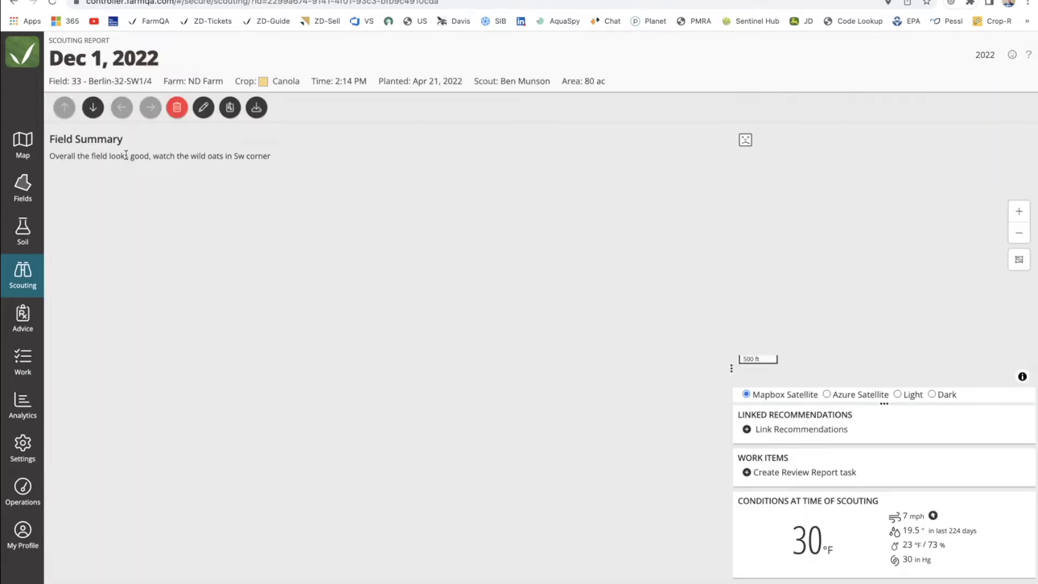
pyautogui.click(93, 108)
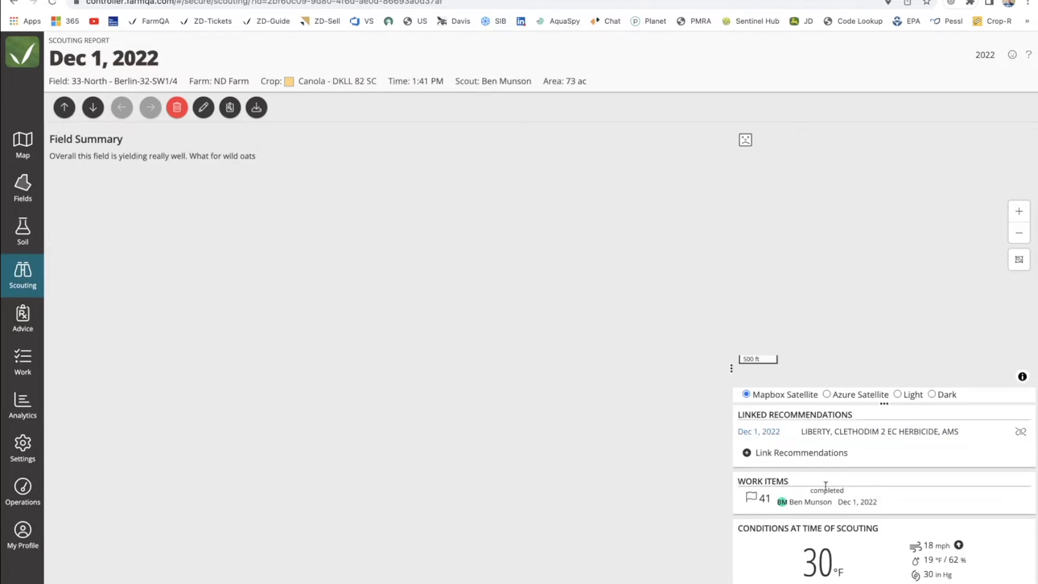
pyautogui.moveTo(738, 481); pyautogui.dragTo(809, 487)
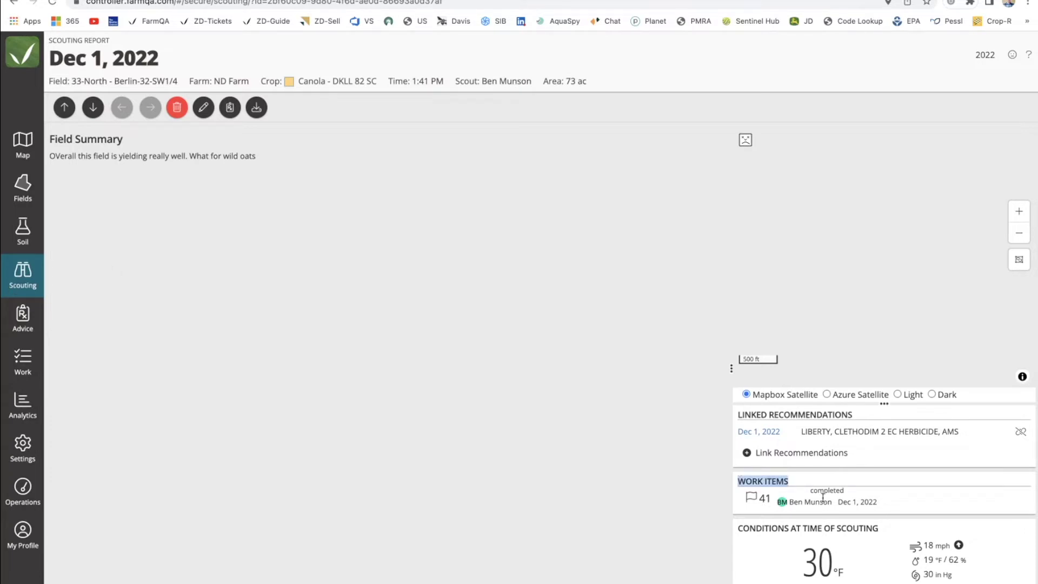
pyautogui.click(50, 6)
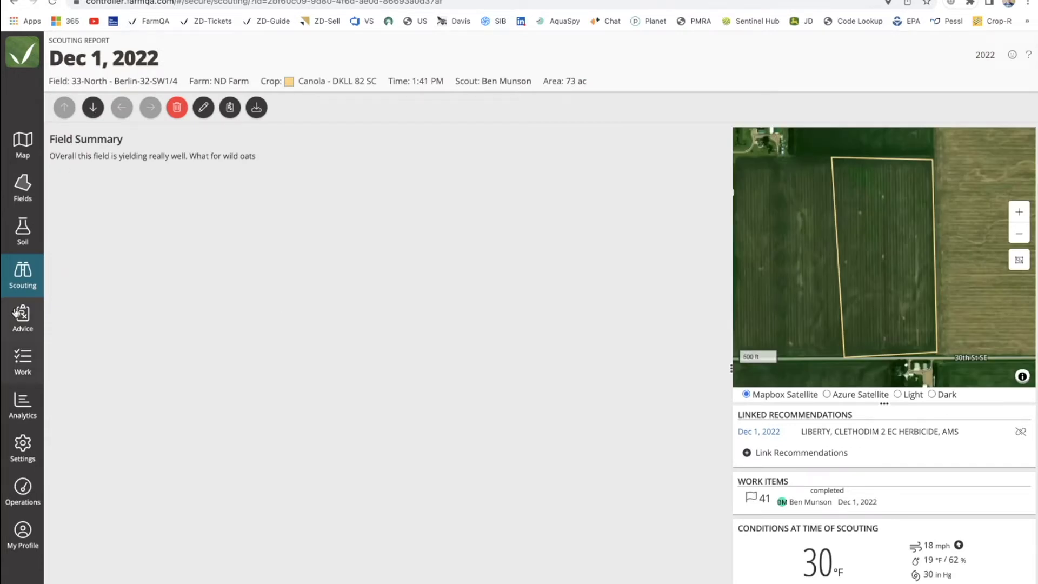
pyautogui.click(22, 273)
pyautogui.click(113, 151)
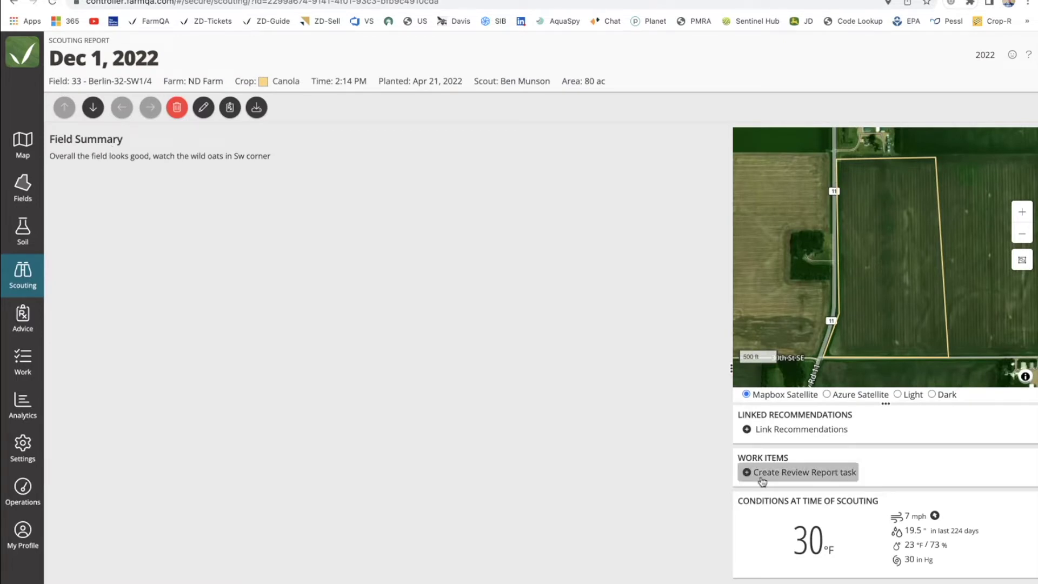
# Start a recommendation from the report using the Canola-1st spray tank mix.
pyautogui.click(230, 107)
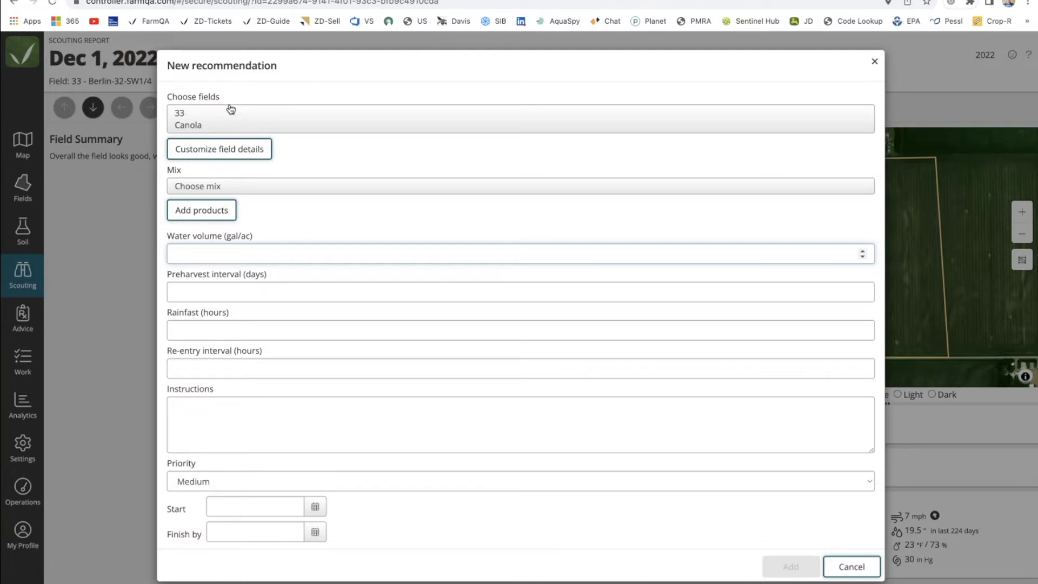
pyautogui.click(210, 189)
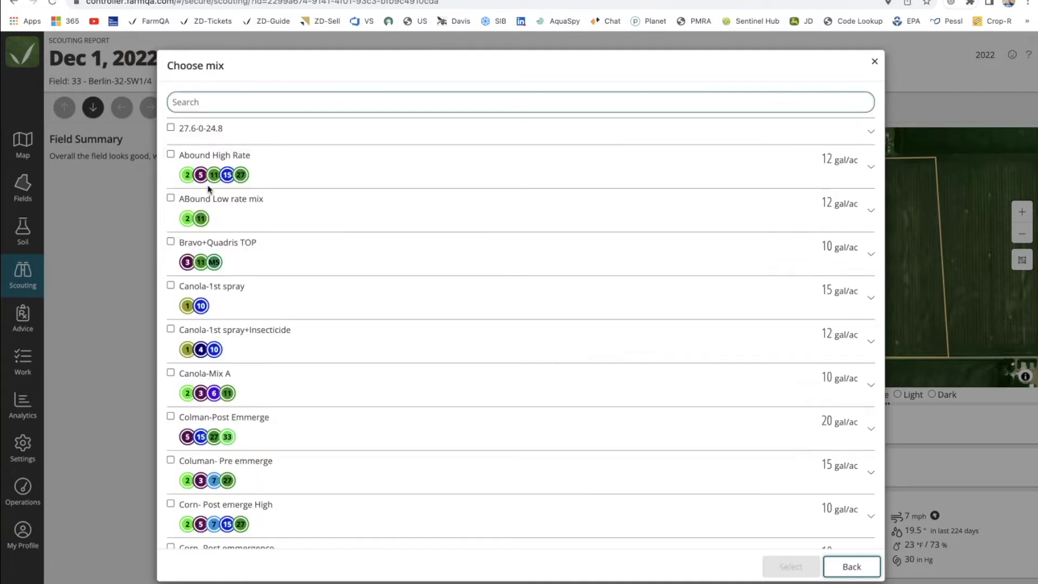
pyautogui.click(234, 103)
pyautogui.write('Canol')
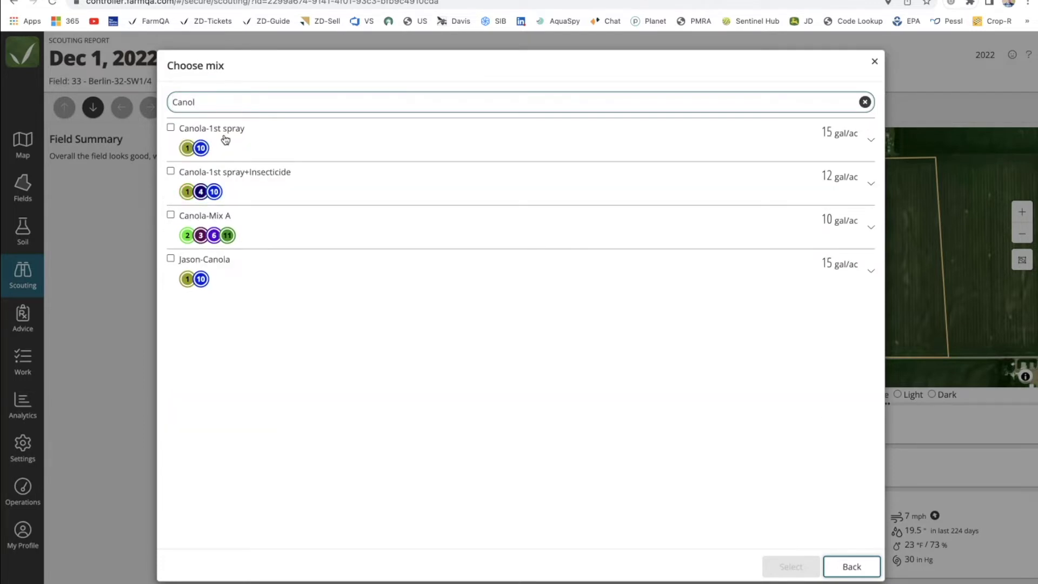
pyautogui.click(225, 139)
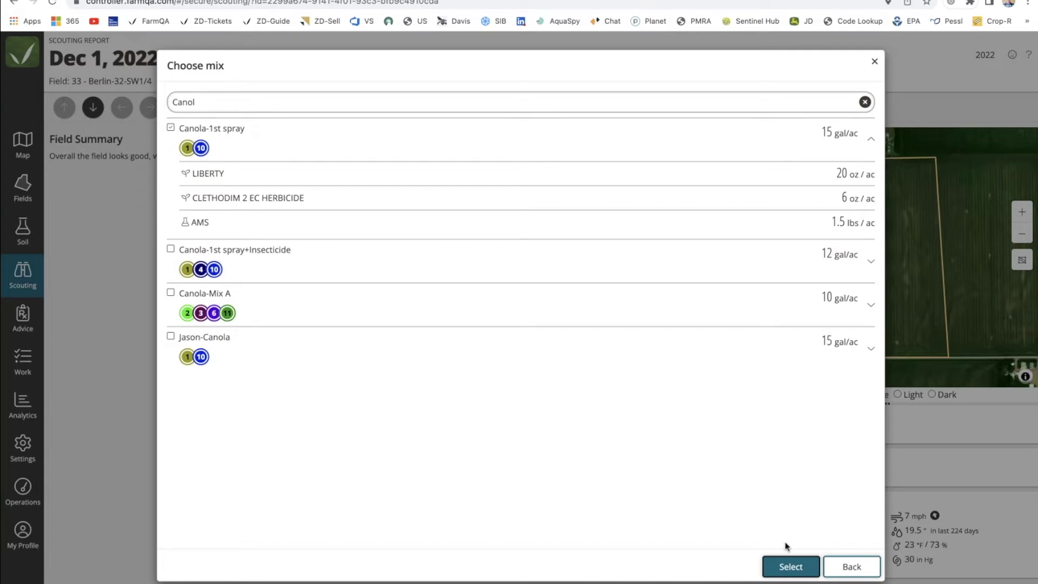
pyautogui.click(789, 565)
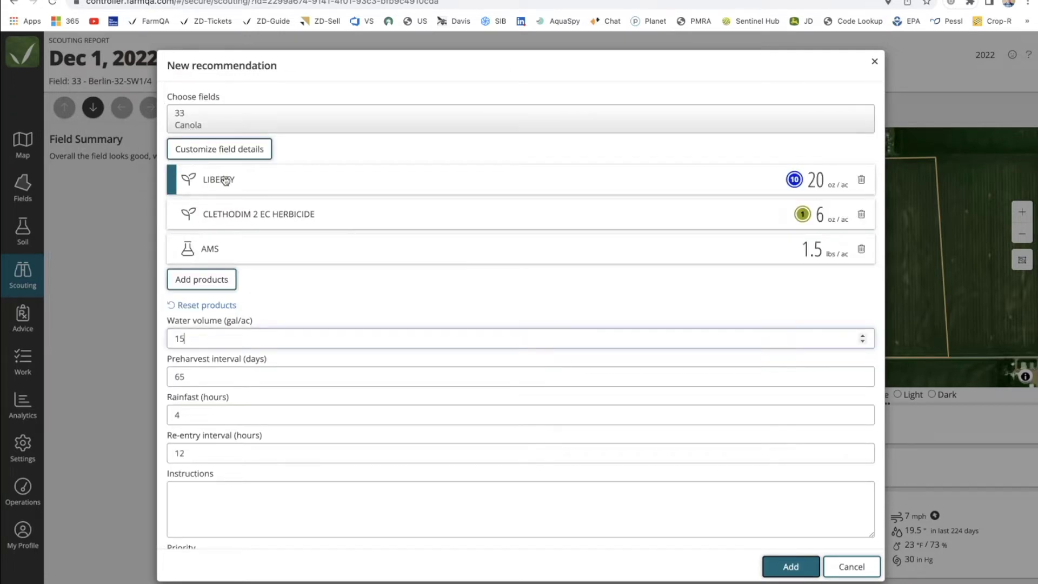
# Change the LIBERTY rate to 21 oz/ac and add the recommendation to the report.
pyautogui.click(732, 187)
pyautogui.click(233, 192)
pyautogui.press('BackSpace')
pyautogui.write('1')
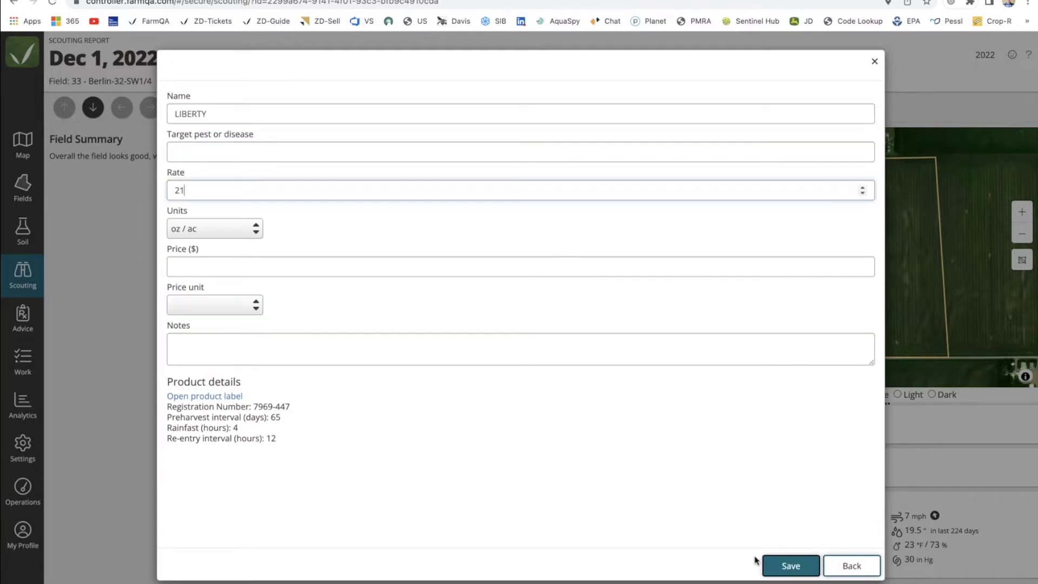
pyautogui.click(790, 566)
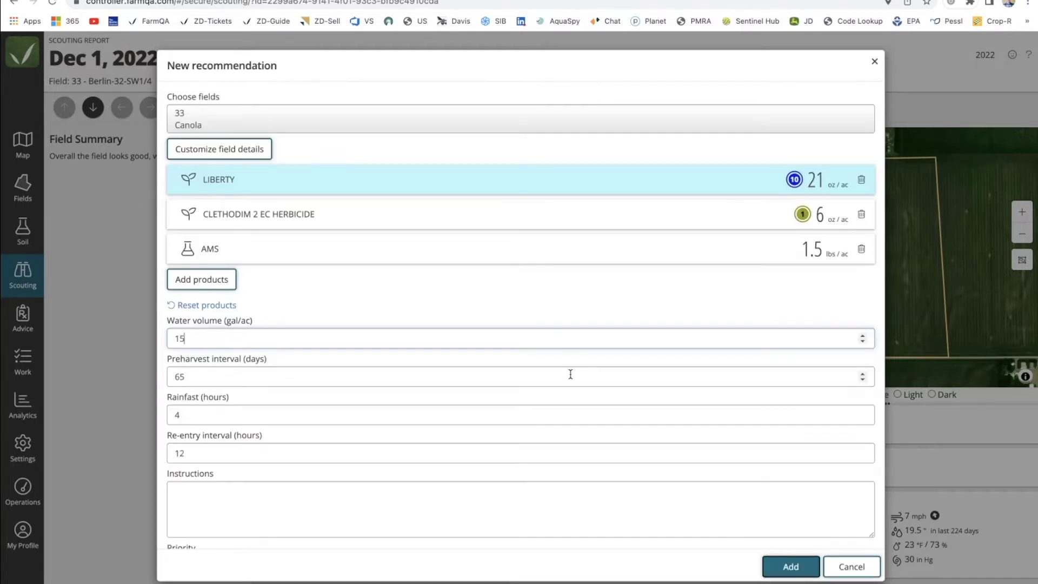
pyautogui.click(789, 565)
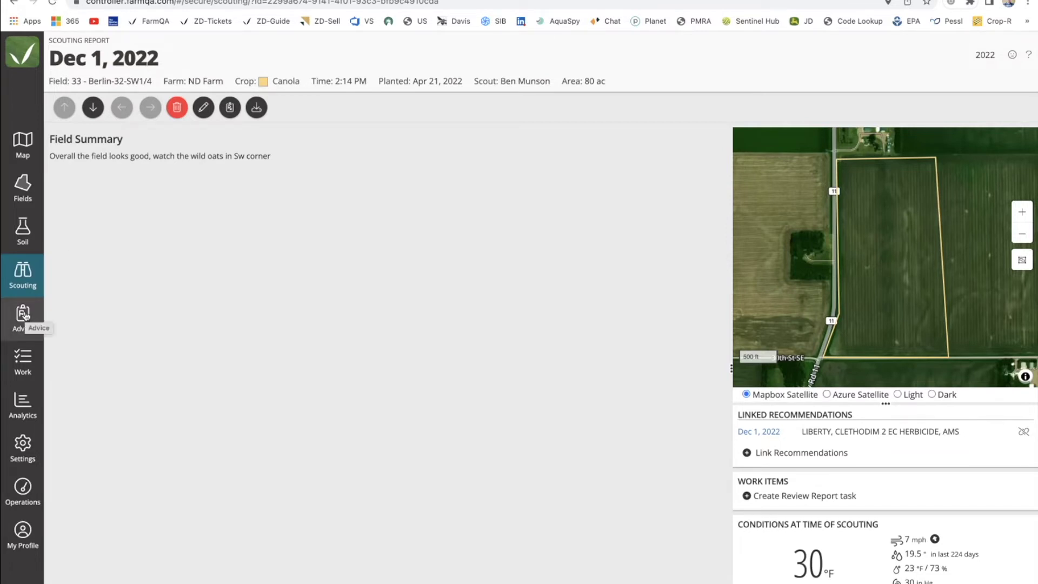
# In Advice, view field 33's Dec 1, 2022 recommendation details, then tick its row.
pyautogui.click(23, 315)
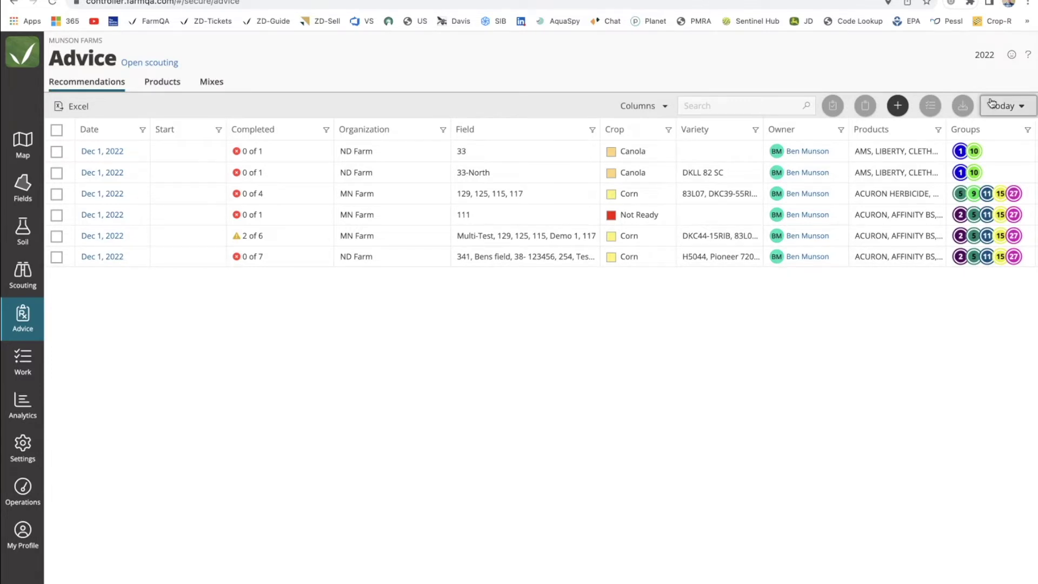
pyautogui.click(1014, 108)
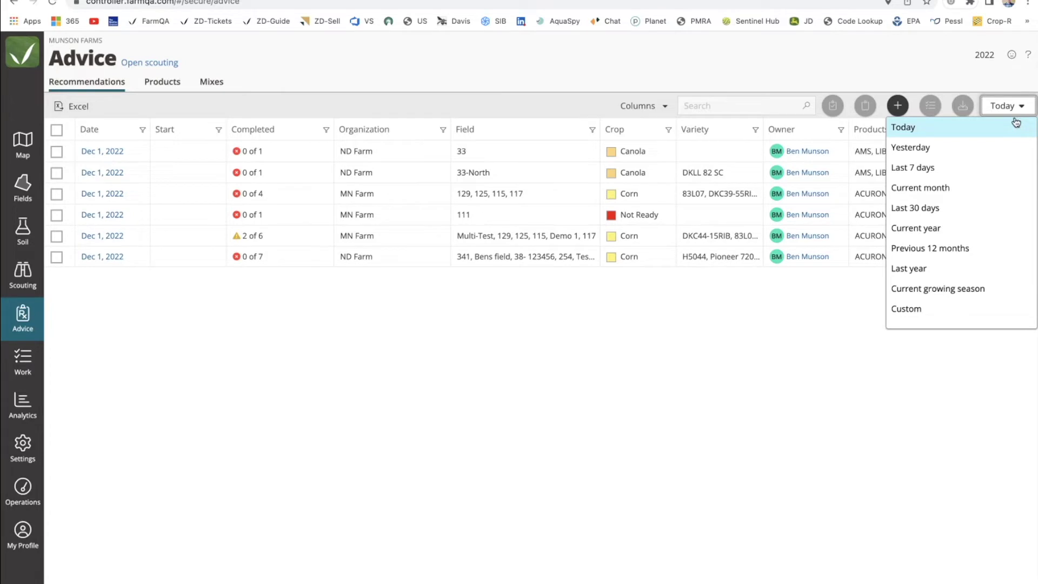
pyautogui.click(629, 343)
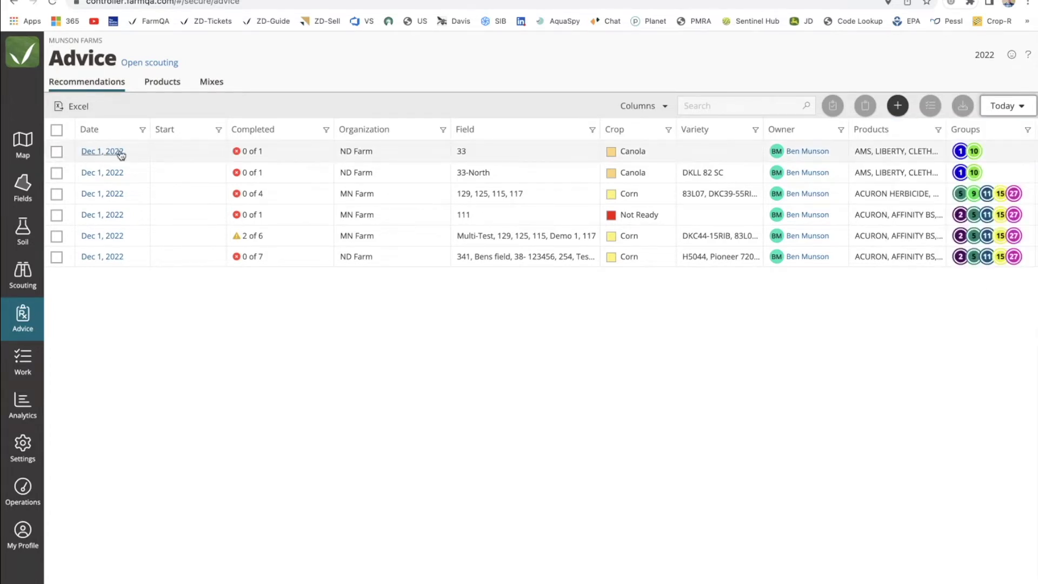
pyautogui.click(120, 154)
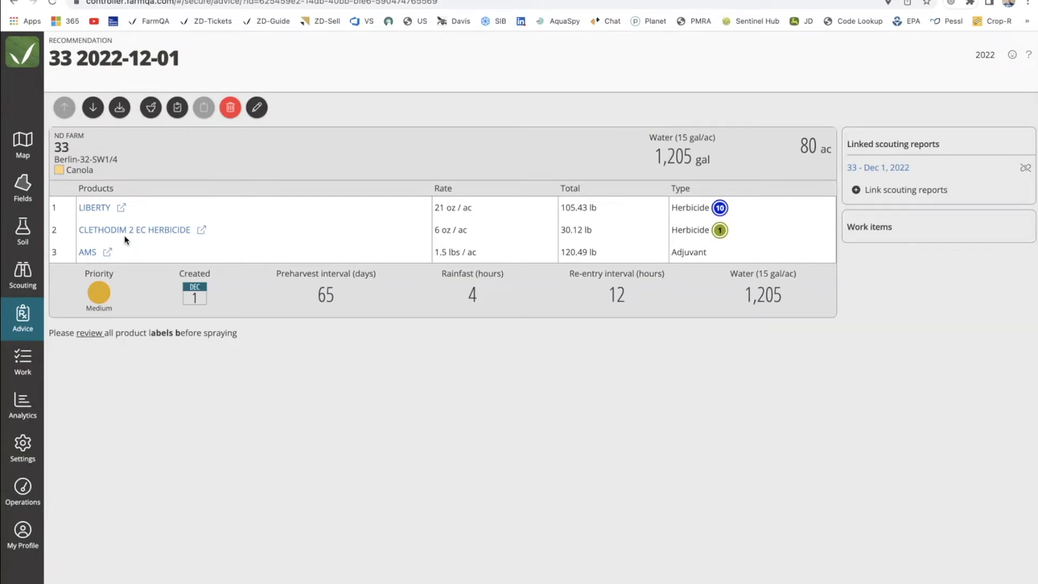
pyautogui.click(21, 314)
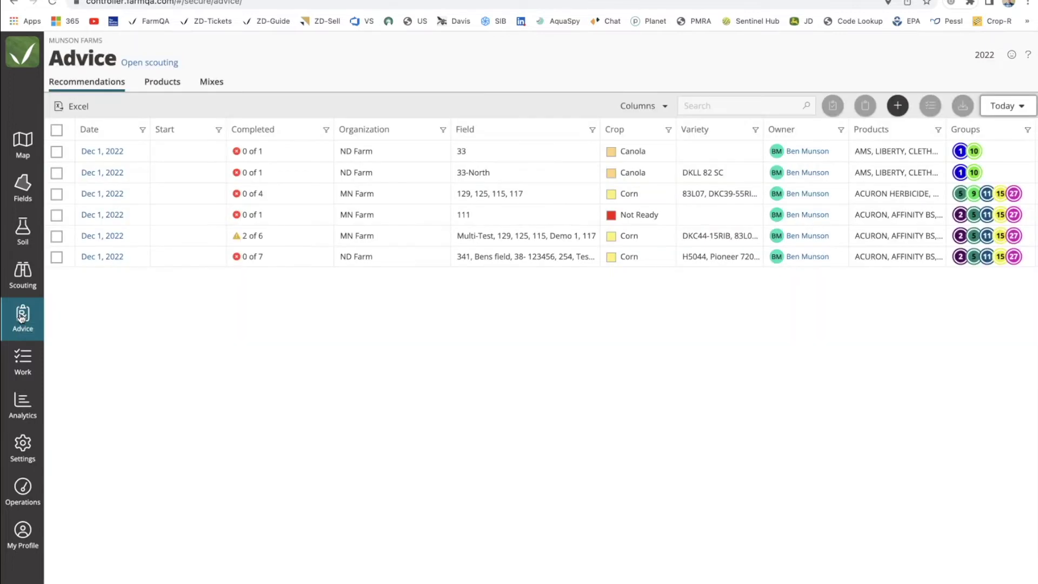
pyautogui.click(57, 153)
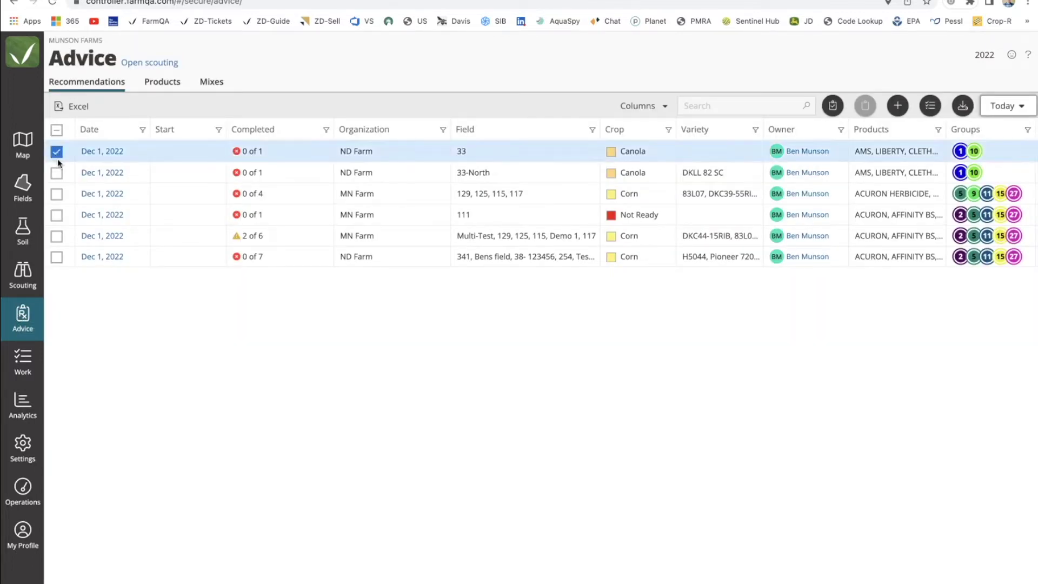
# Create a High-priority task due 12/03/2022 for ND Driver with the instructions 'Spary 1st'.
pyautogui.click(930, 105)
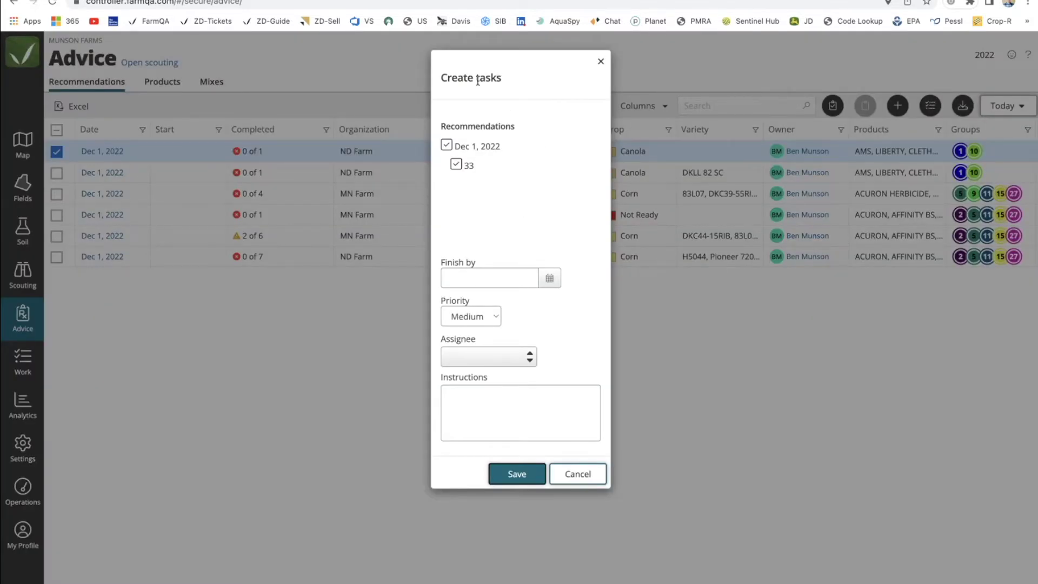
pyautogui.click(550, 279)
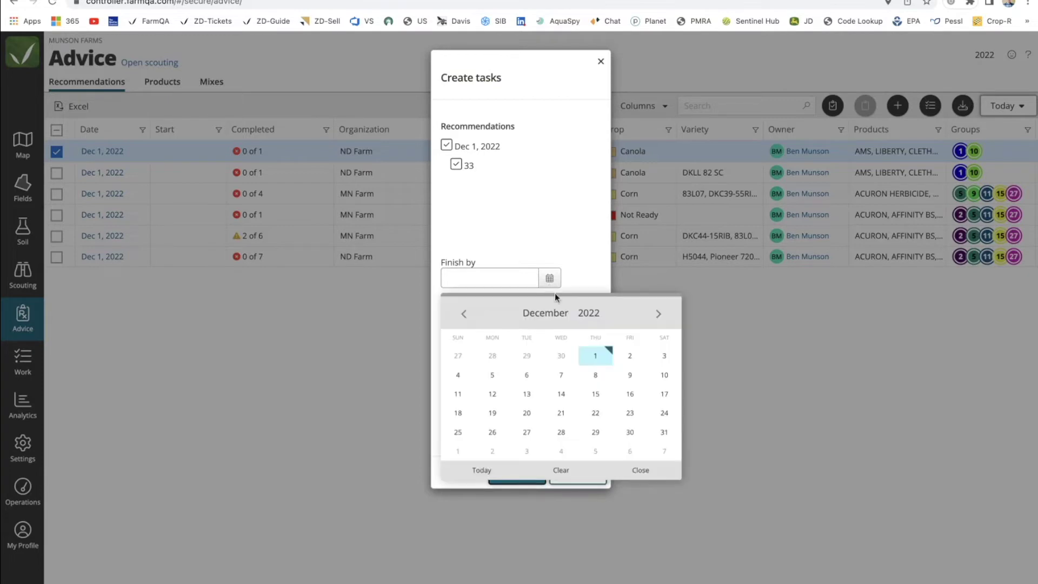
pyautogui.click(661, 358)
pyautogui.click(493, 316)
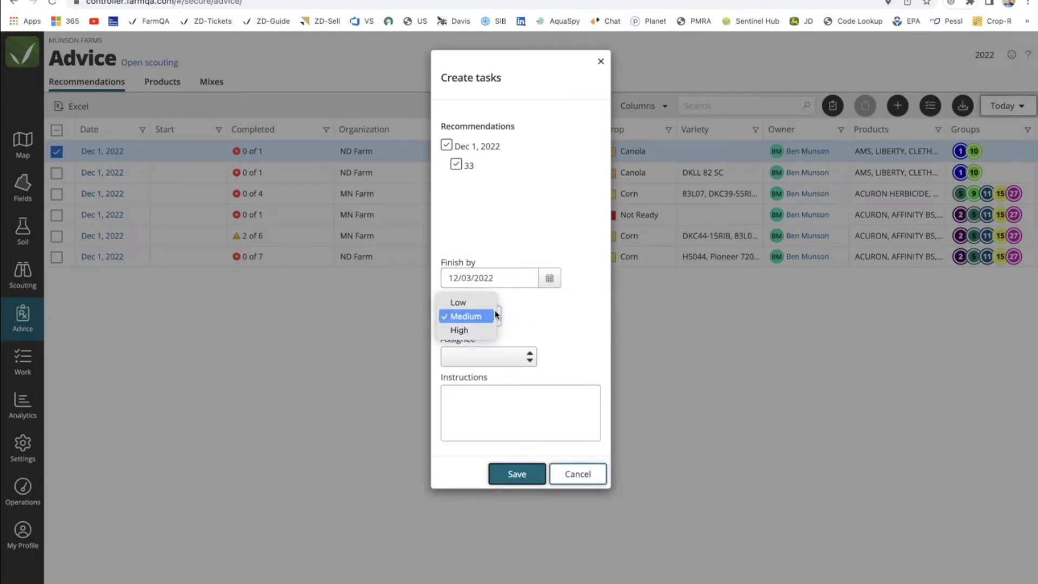
pyautogui.click(473, 334)
pyautogui.click(494, 359)
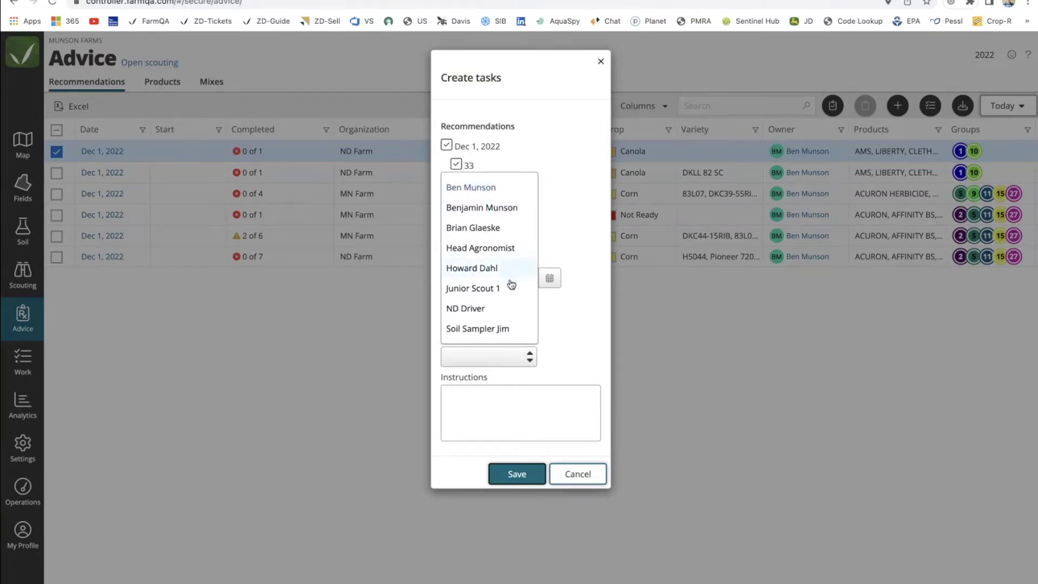
pyautogui.click(463, 310)
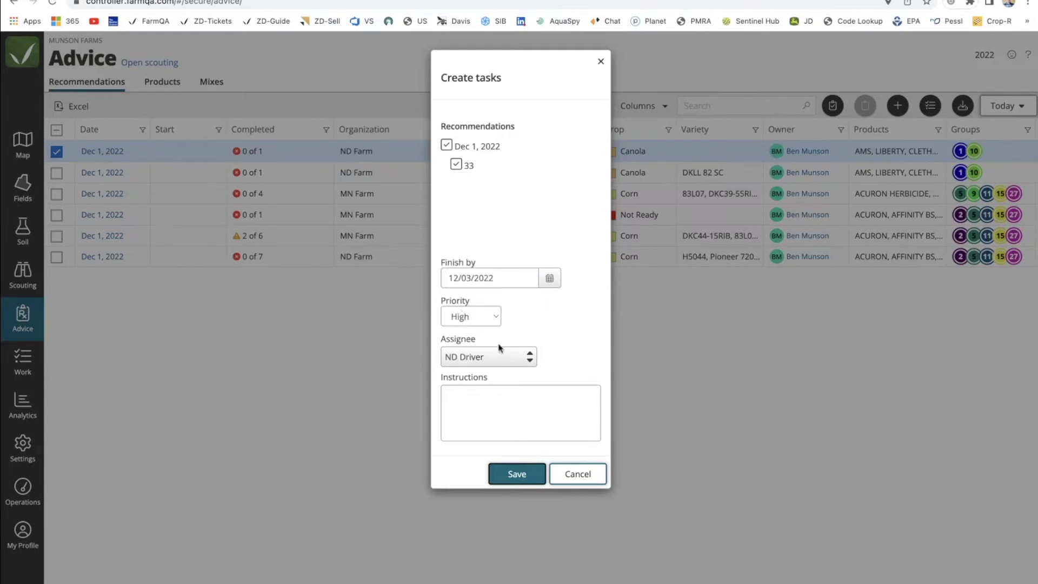
pyautogui.click(479, 406)
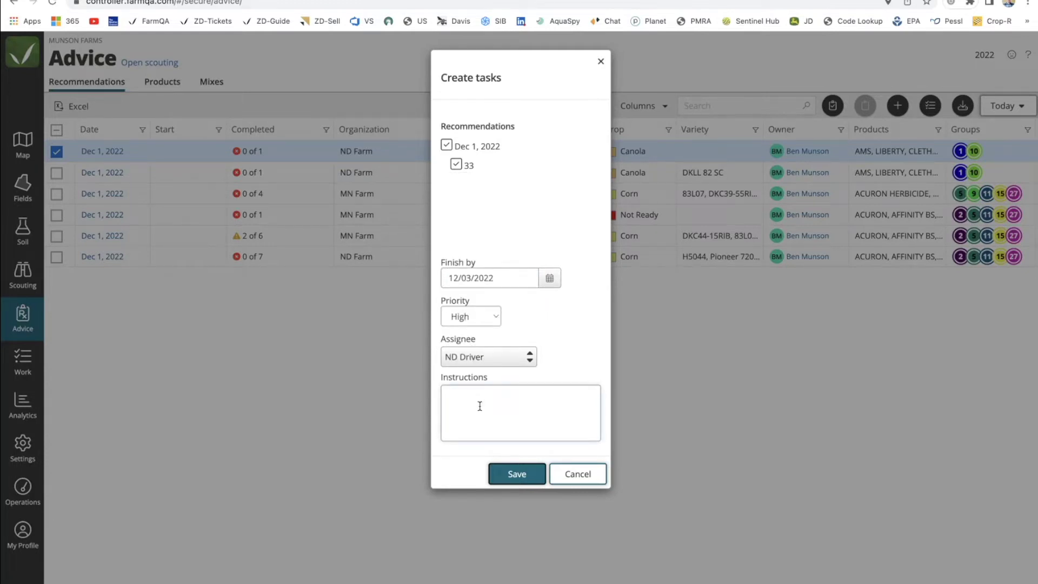
pyautogui.write('Spary 1st')
pyautogui.click(517, 474)
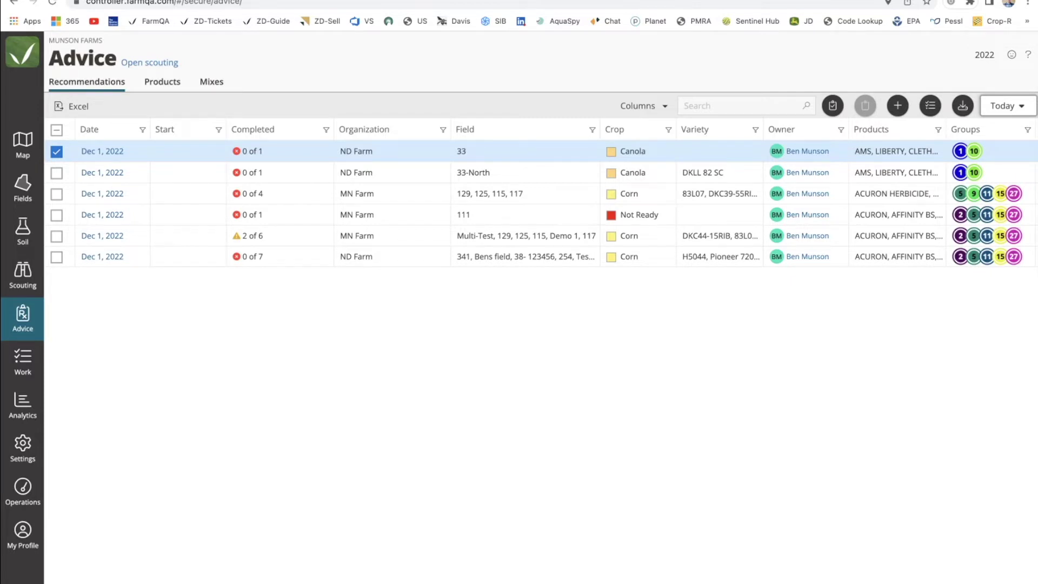
# Show the Work task list grouped by Assigned to.
pyautogui.click(206, 2)
pyautogui.click(22, 362)
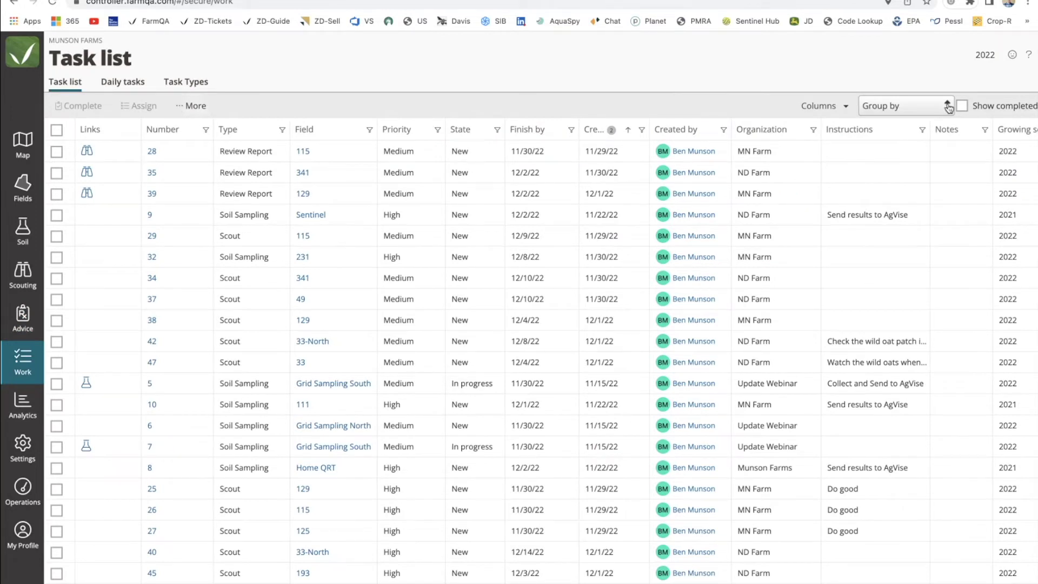
pyautogui.click(946, 106)
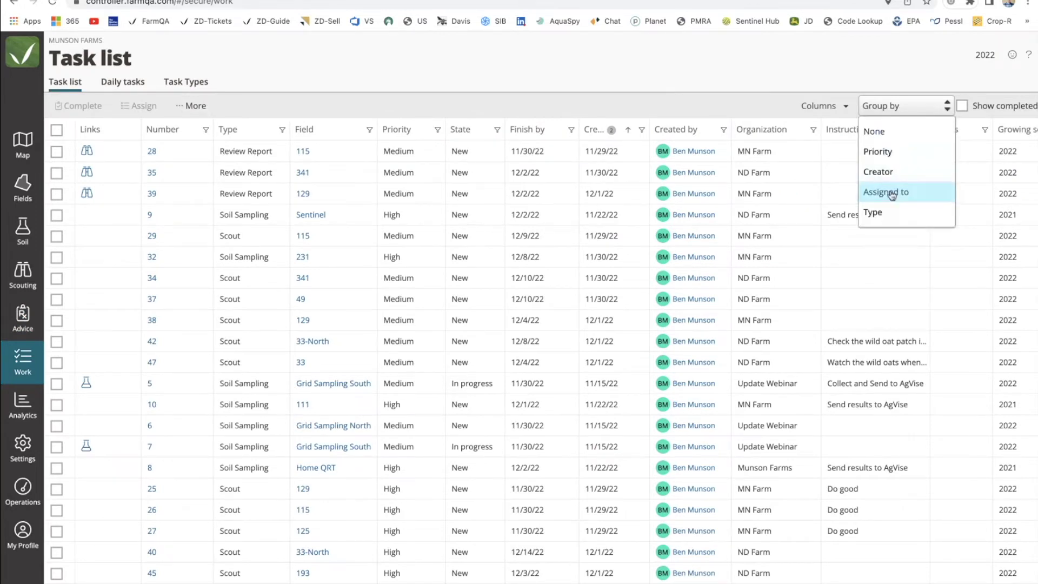
pyautogui.click(884, 192)
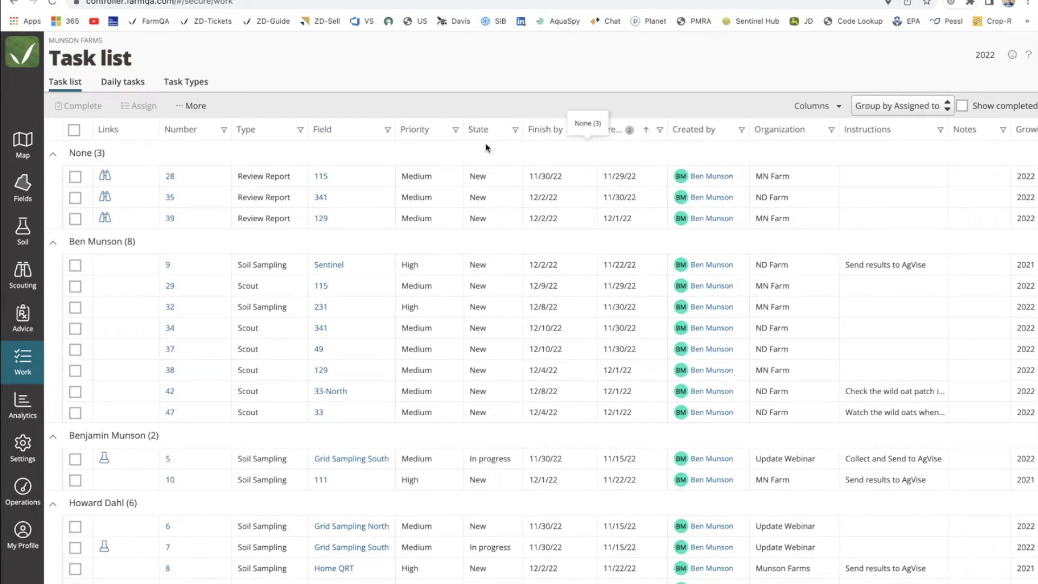
pyautogui.scroll(-3, 371, 358)
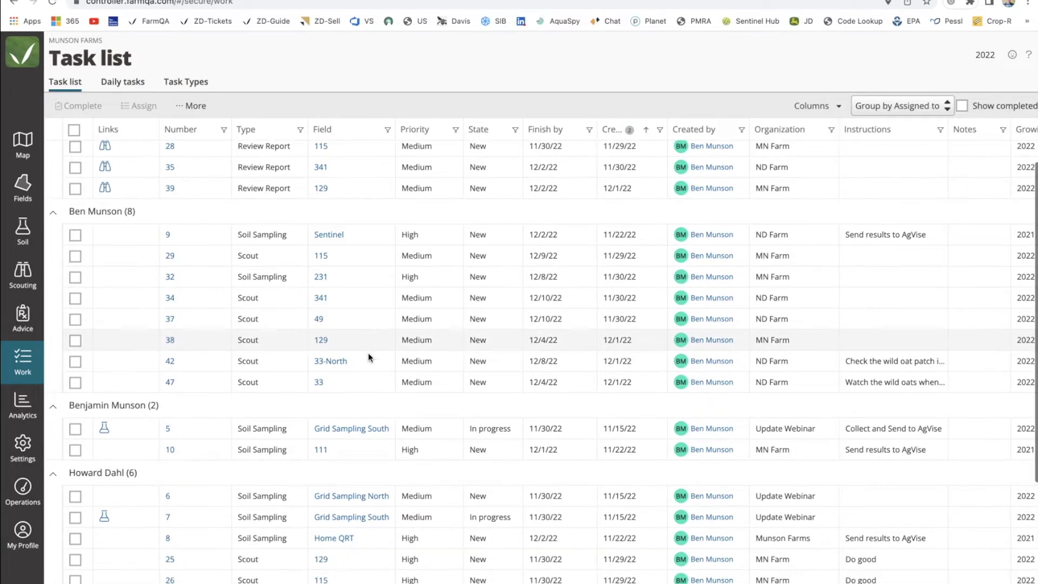
pyautogui.scroll(3, 369, 357)
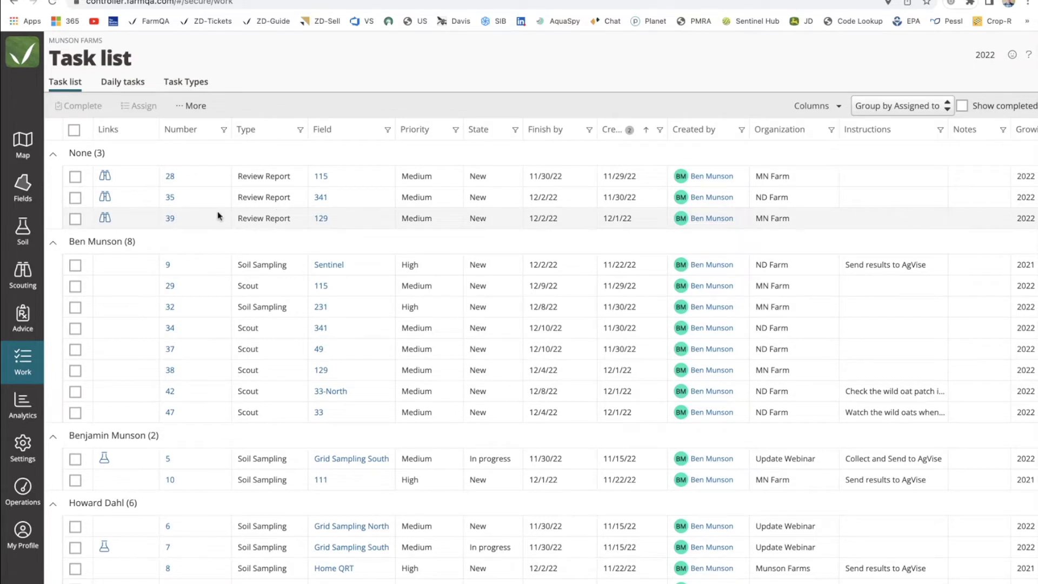
# Complete task 28's work item for field 115, then open task 5's linked soil samples.
pyautogui.click(105, 176)
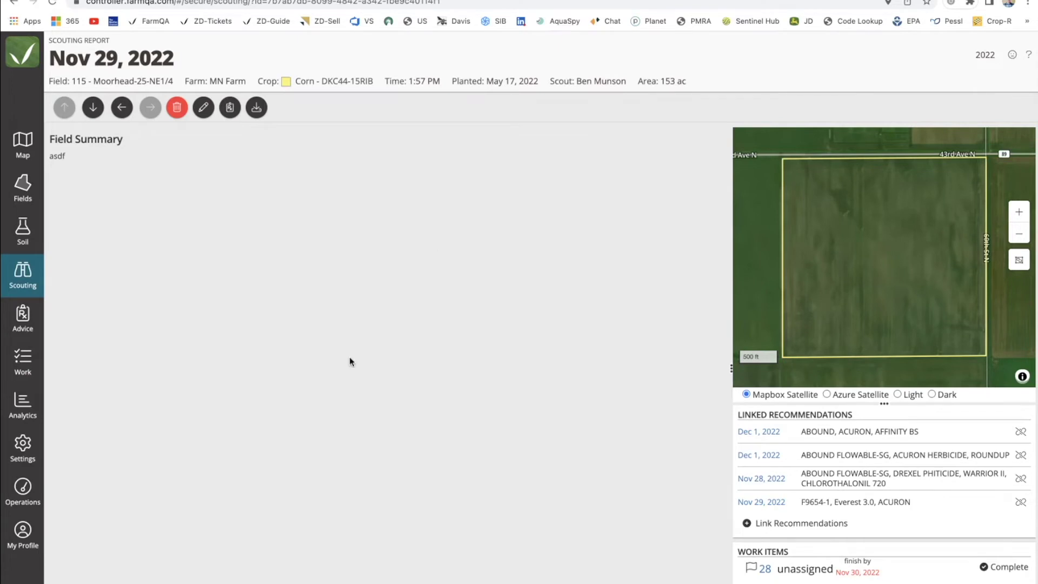
pyautogui.scroll(-2, 797, 544)
pyautogui.click(997, 493)
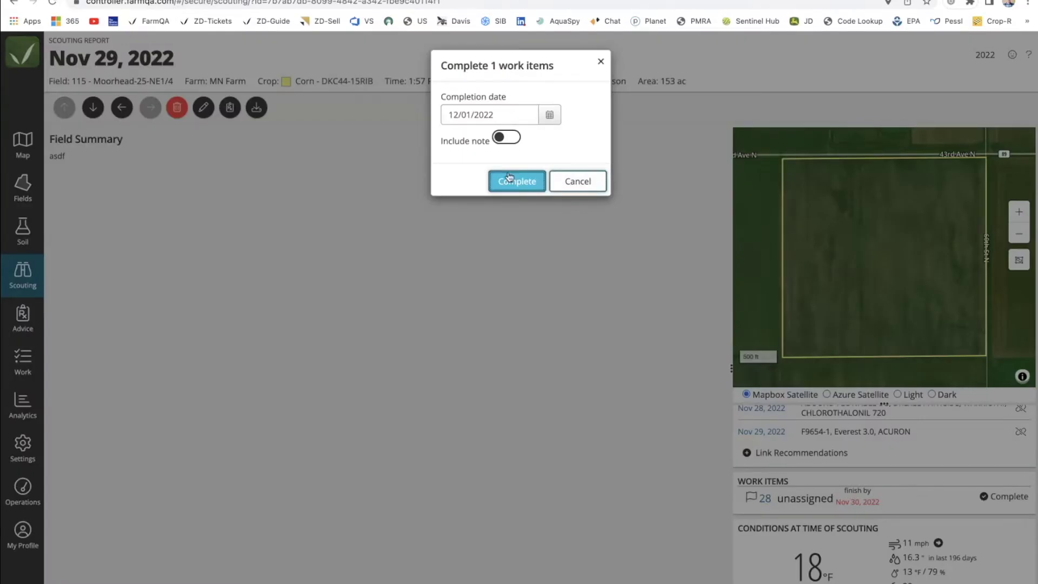
pyautogui.click(513, 181)
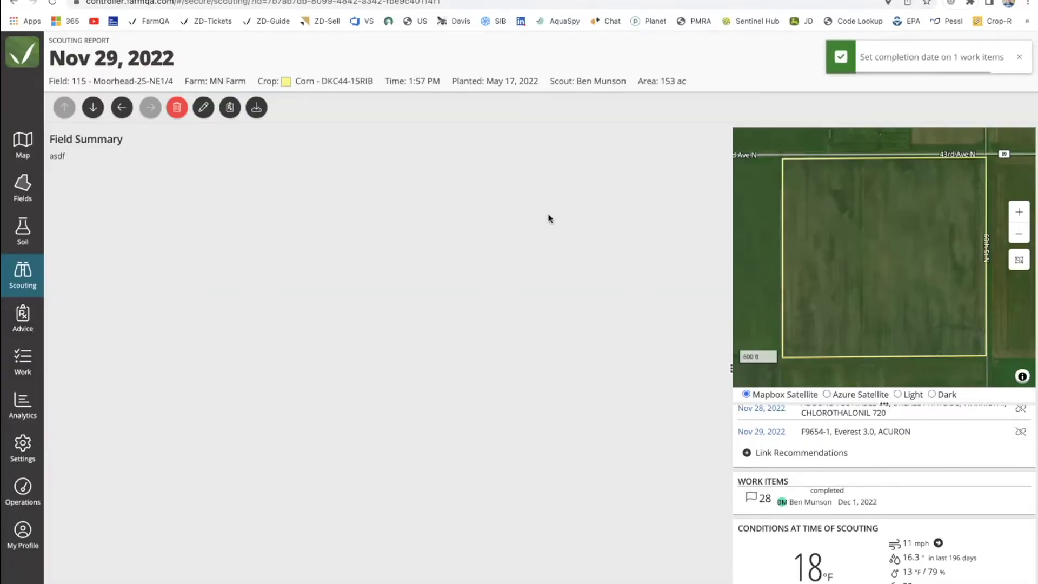
pyautogui.click(23, 360)
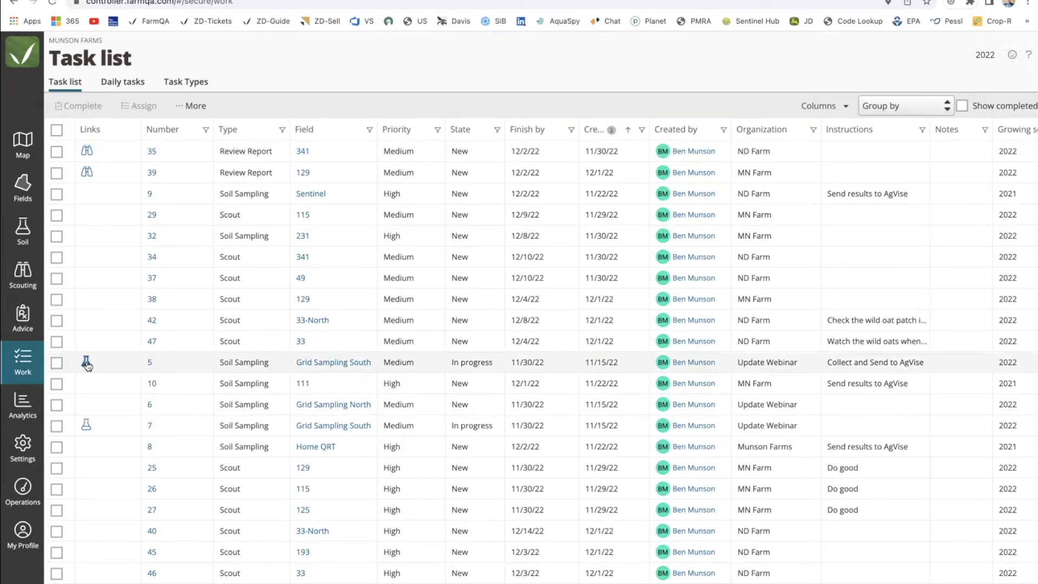
pyautogui.click(86, 364)
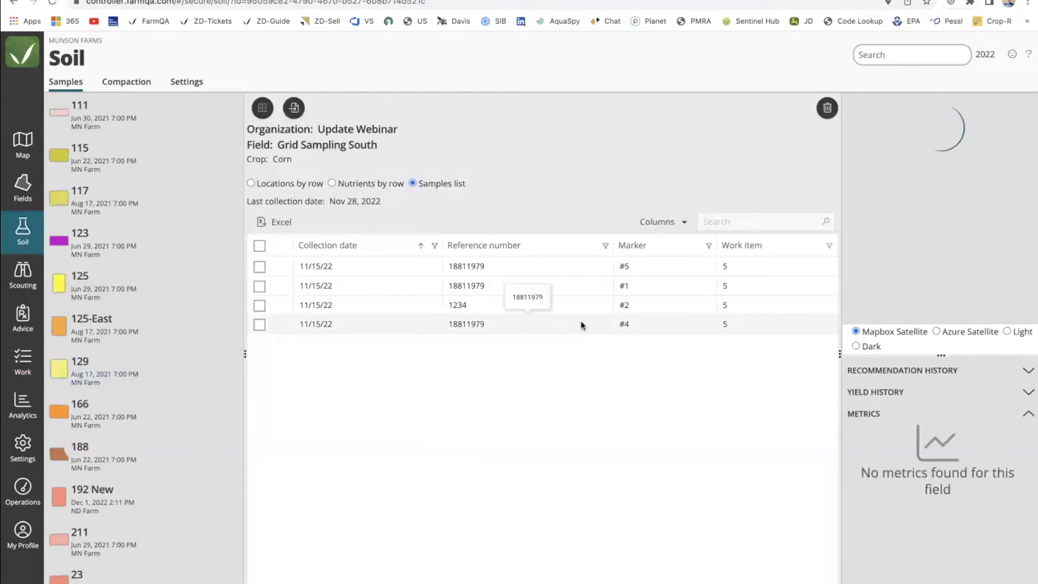
# Zoom the map to inspect the Grid Sampling South sample markers, then return to the task list.
pyautogui.scroll(5, 920, 277)
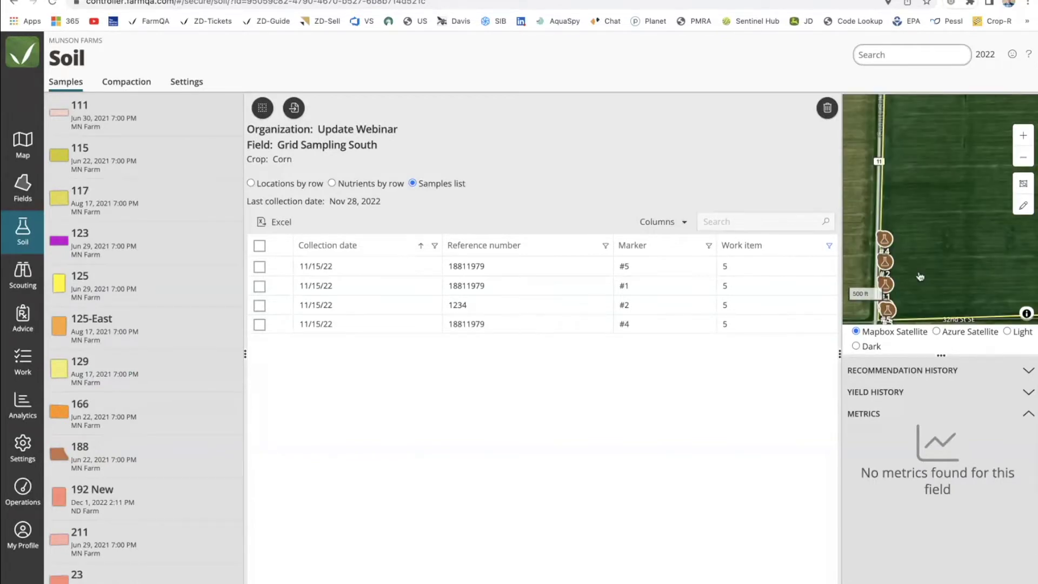
pyautogui.scroll(-1, 955, 213)
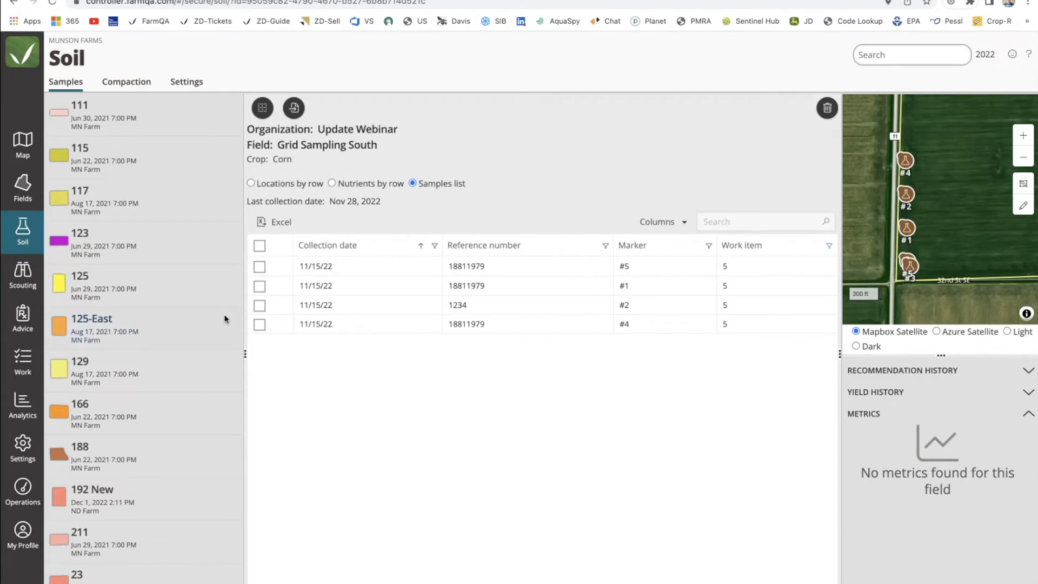
pyautogui.click(25, 363)
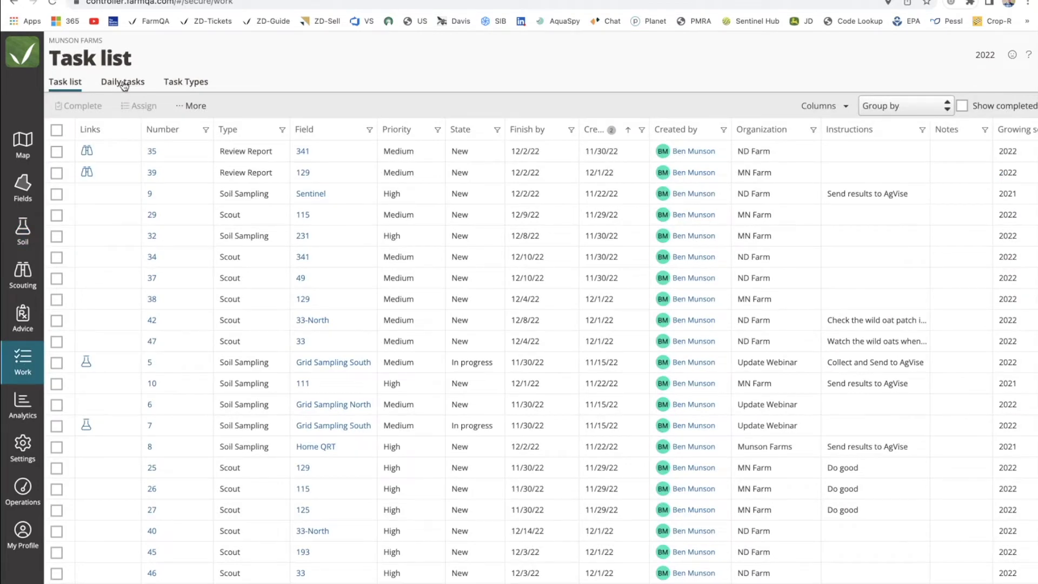
# Group tasks by assignee, select tasks 9, 29 and 32, cancel assigning, then view Daily tasks.
pyautogui.click(914, 105)
pyautogui.click(889, 193)
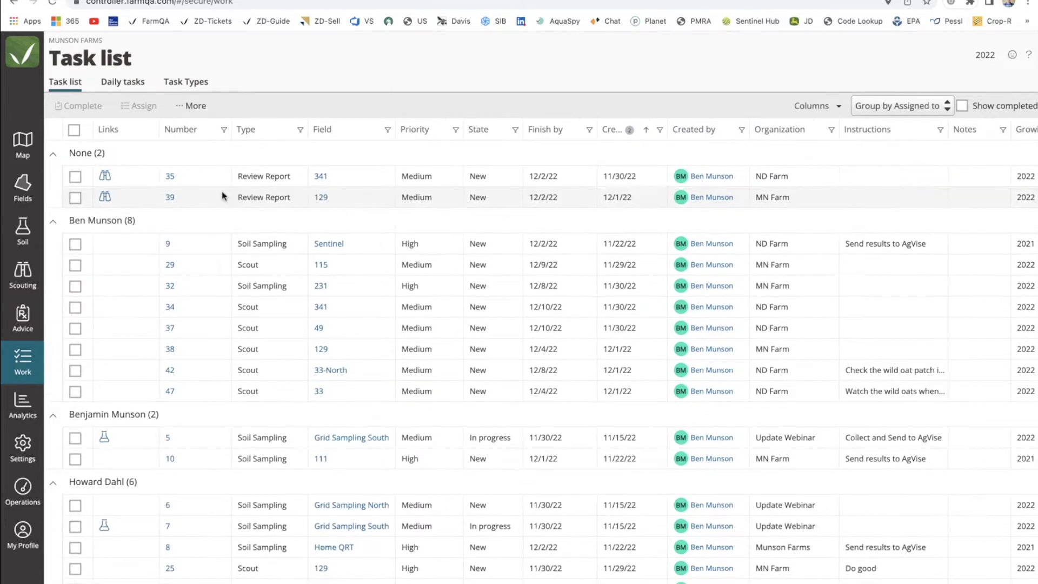
pyautogui.click(75, 244)
pyautogui.click(75, 265)
pyautogui.click(75, 286)
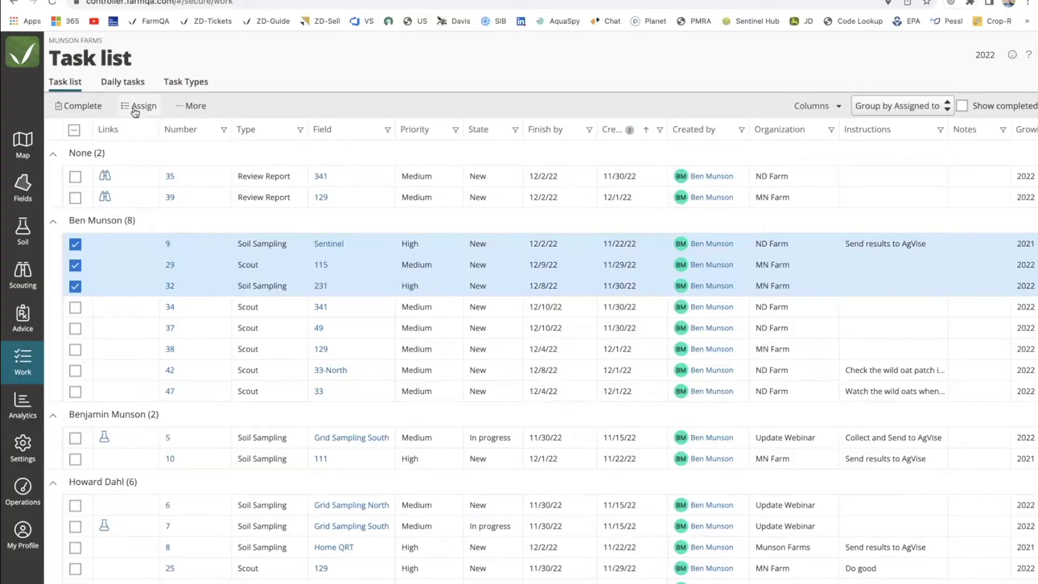
pyautogui.click(139, 106)
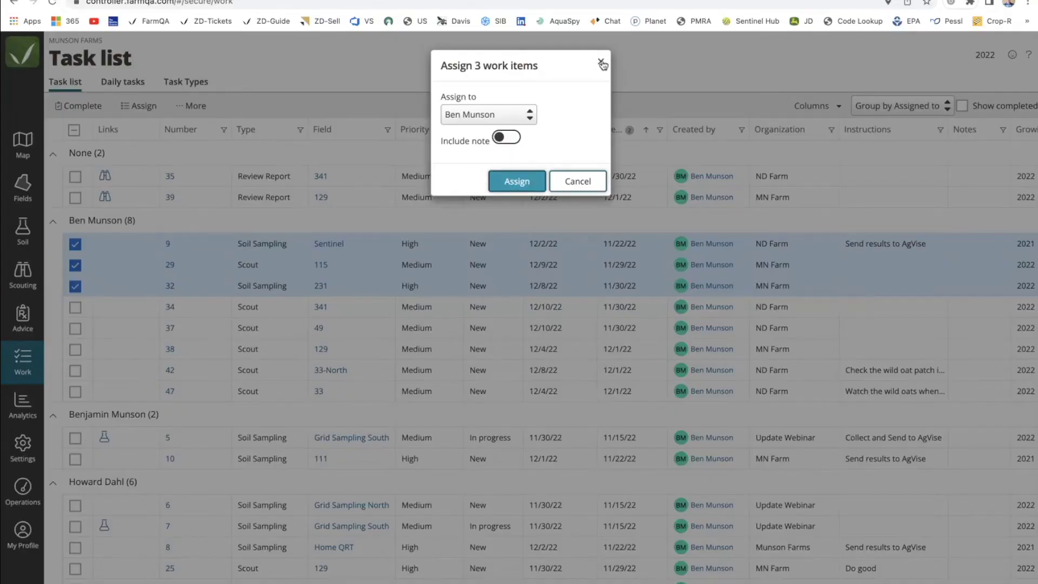
pyautogui.click(601, 62)
pyautogui.click(133, 83)
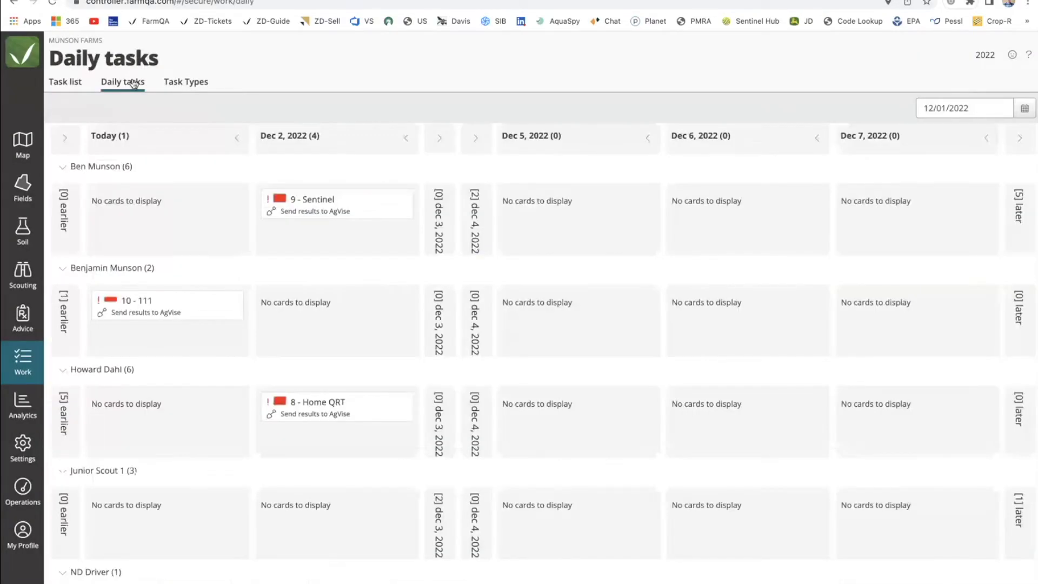
# Collapse the assignee rows and reschedule card 35-341 to Dec 5 for the assignee holding 10-111.
pyautogui.click(63, 167)
pyautogui.click(62, 198)
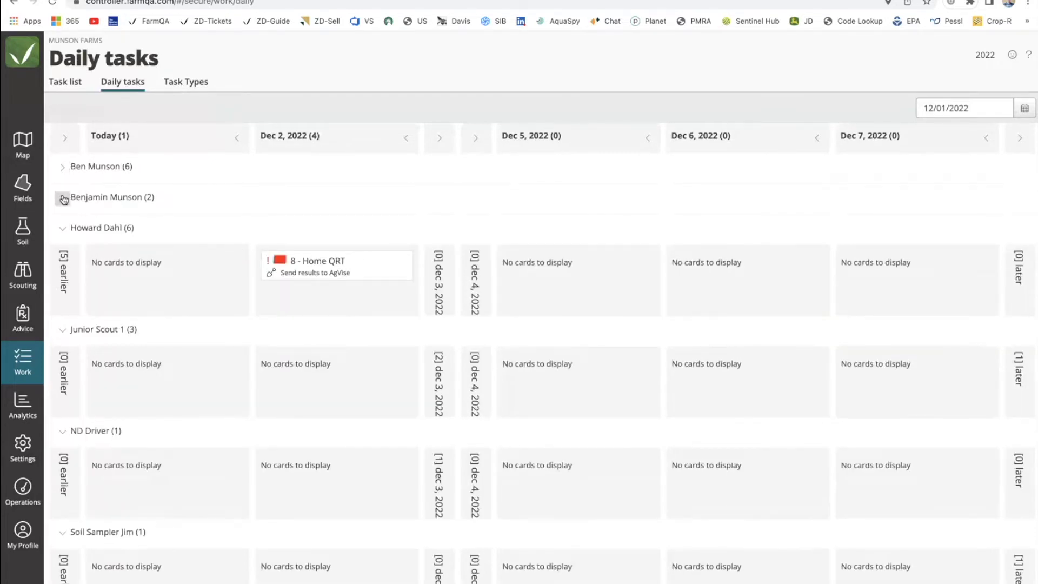
pyautogui.click(63, 229)
pyautogui.click(63, 259)
pyautogui.click(63, 290)
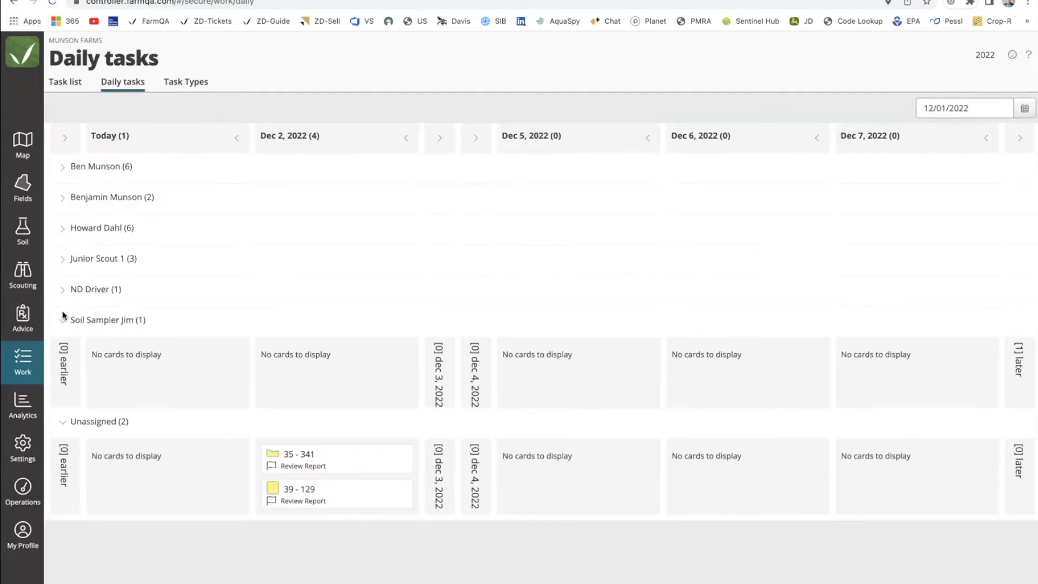
pyautogui.click(62, 321)
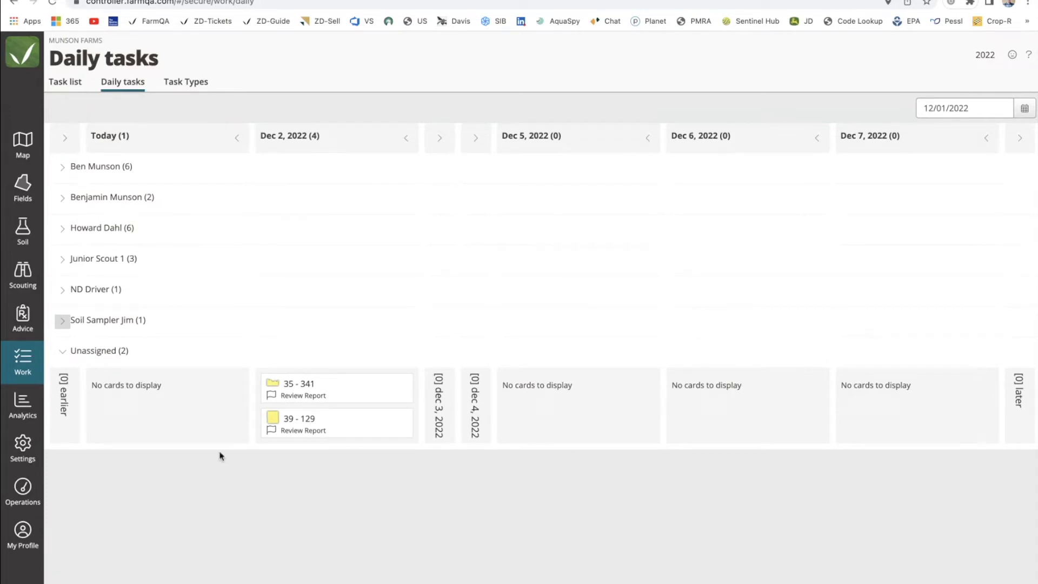
pyautogui.click(60, 197)
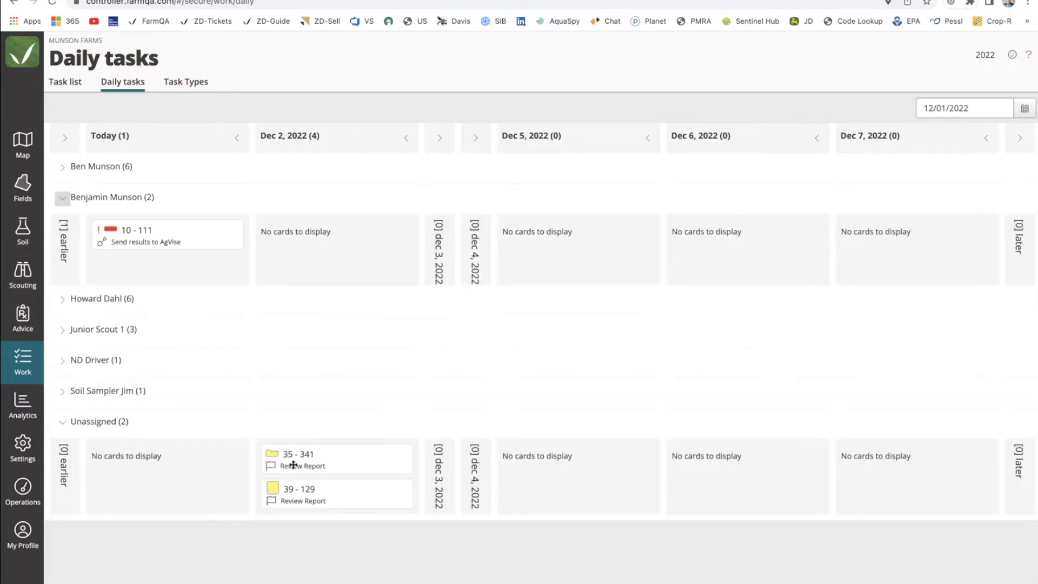
pyautogui.moveTo(297, 463); pyautogui.dragTo(559, 243)
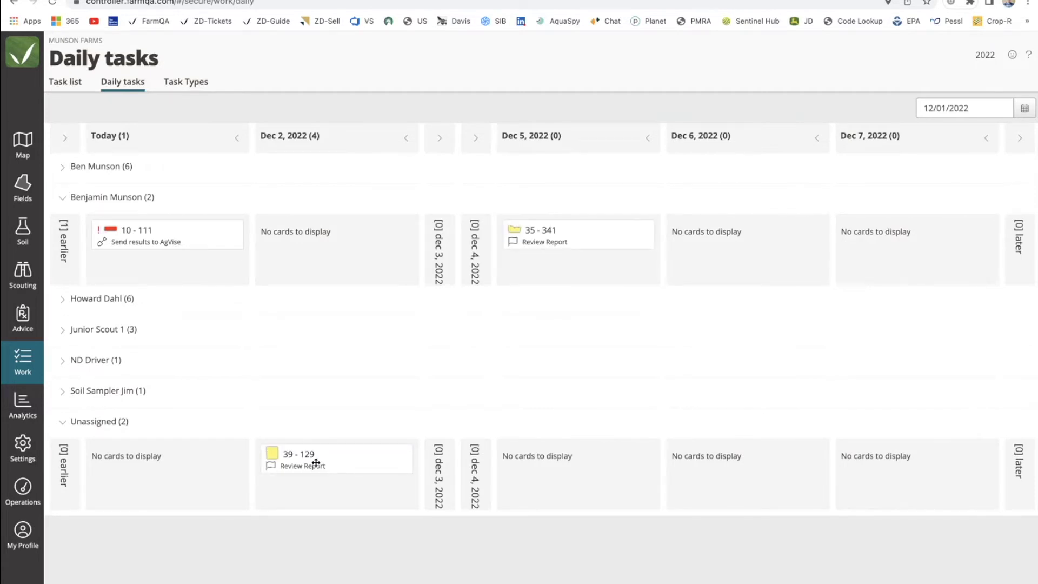
# Move card 39-129 to Junior Scout 1 on Dec 7.
pyautogui.click(60, 197)
pyautogui.click(60, 167)
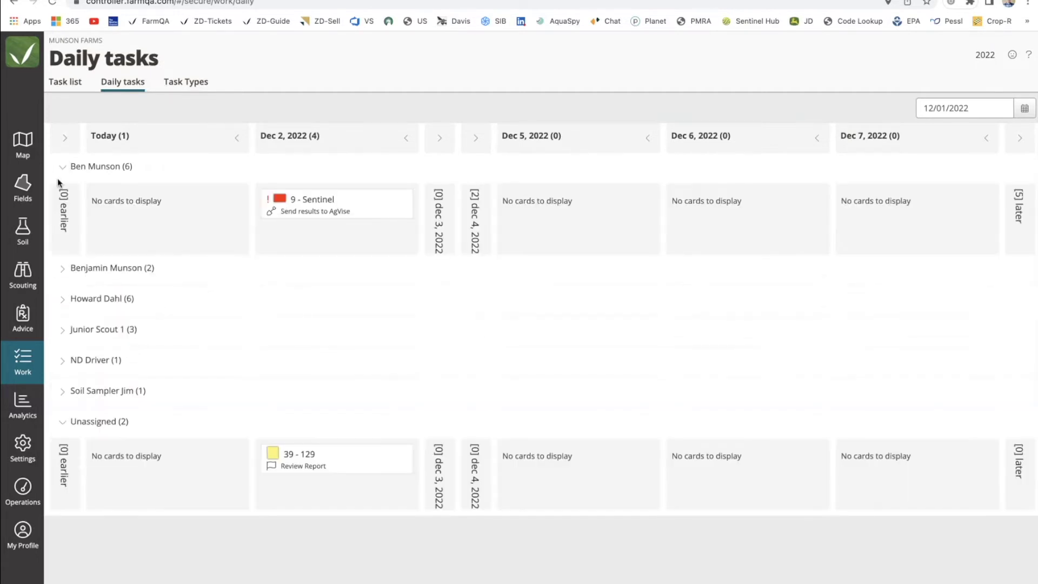
pyautogui.click(62, 167)
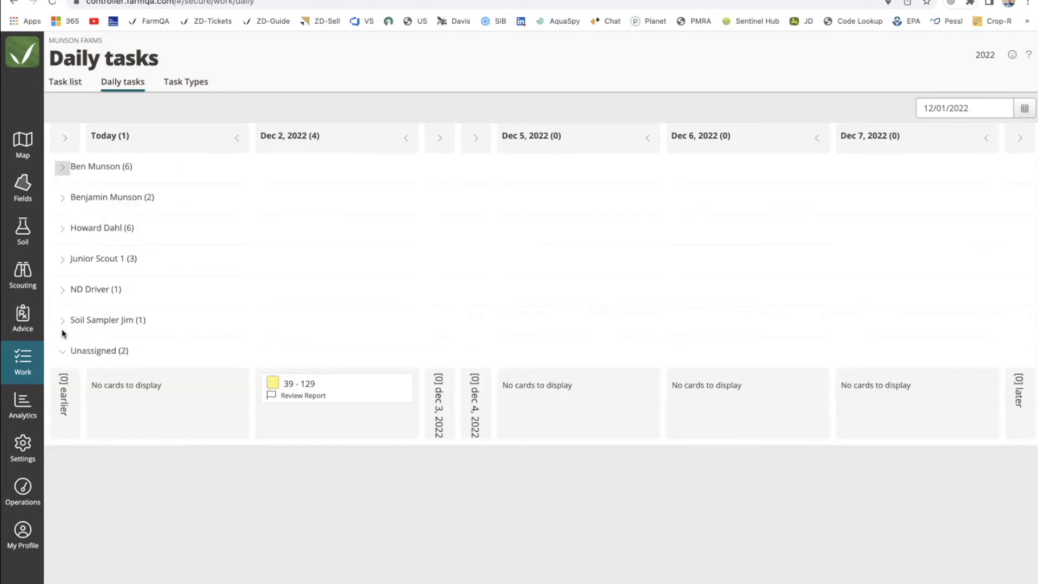
pyautogui.click(62, 260)
pyautogui.moveTo(324, 457); pyautogui.dragTo(892, 315)
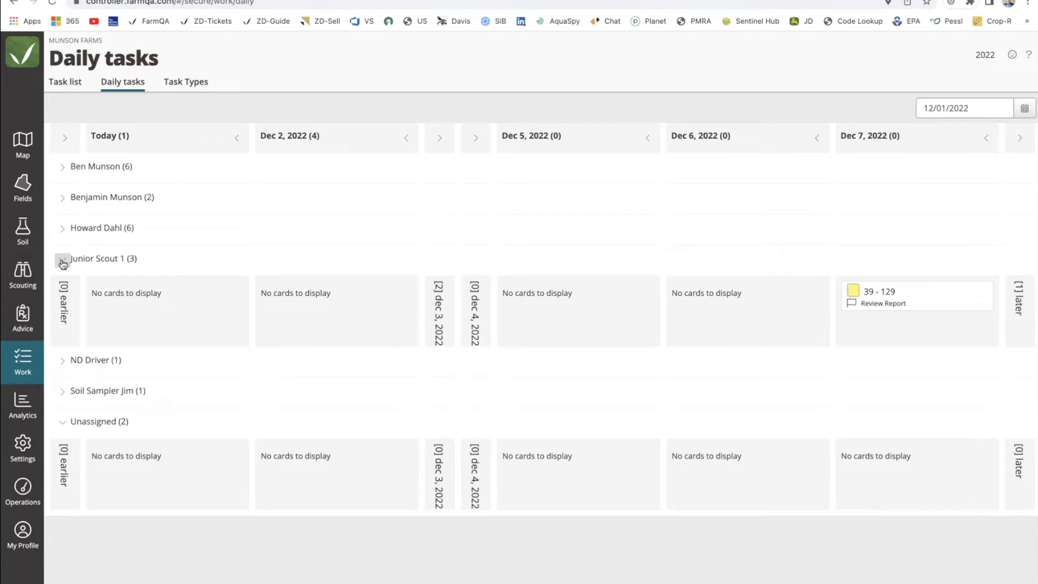
pyautogui.click(25, 153)
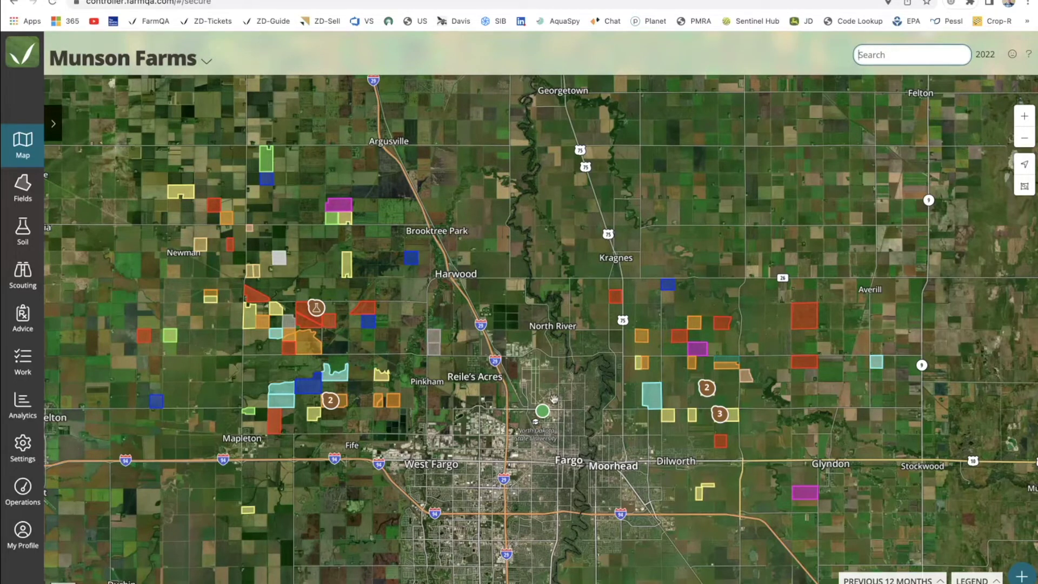
# In Marker settings, save a Custom location marker named 'Tile Inlets' with the Sprinkler icon.
pyautogui.click(31, 432)
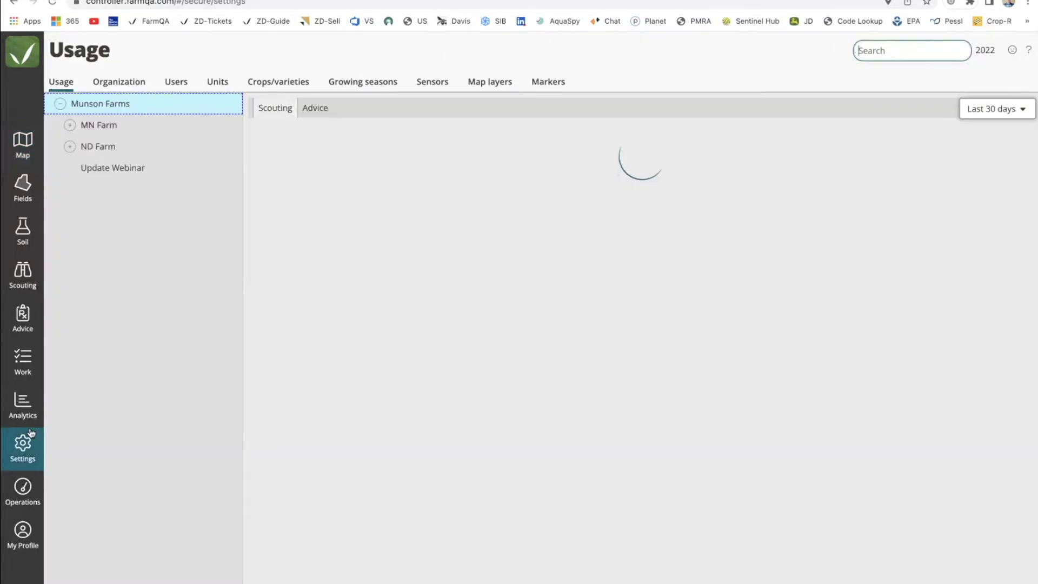
pyautogui.click(548, 82)
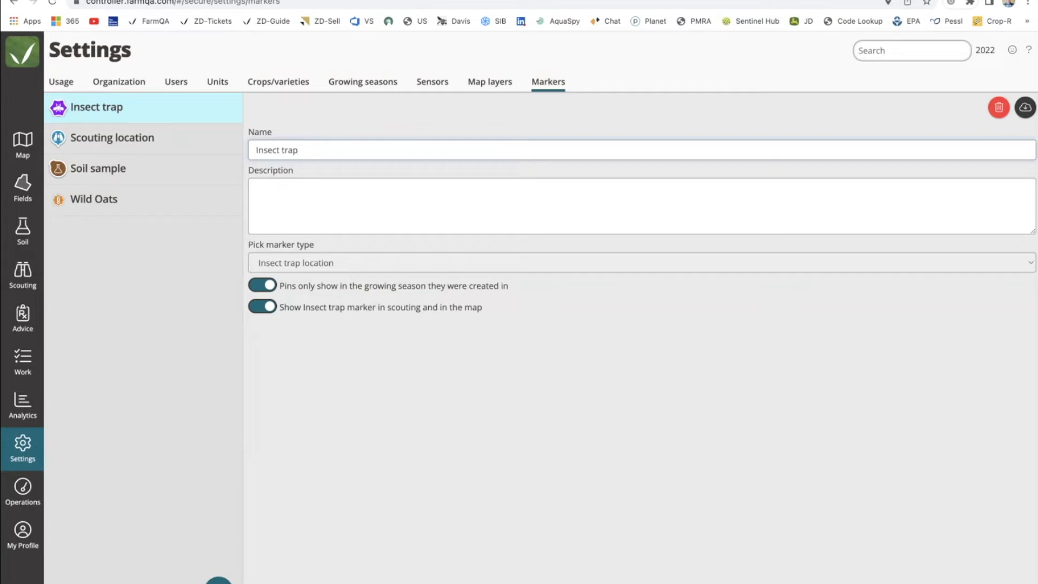
pyautogui.click(218, 579)
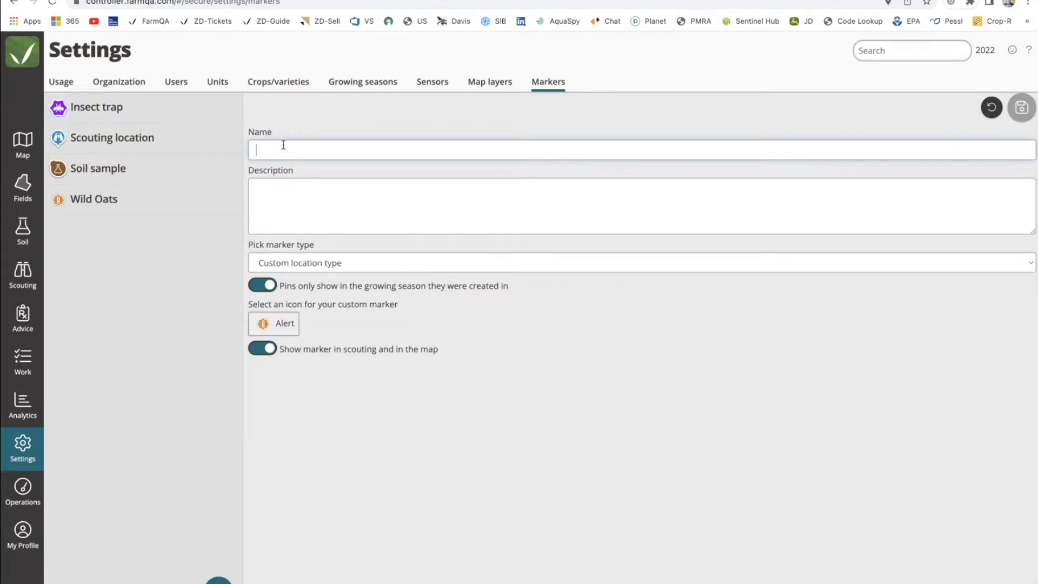
pyautogui.write('Ti')
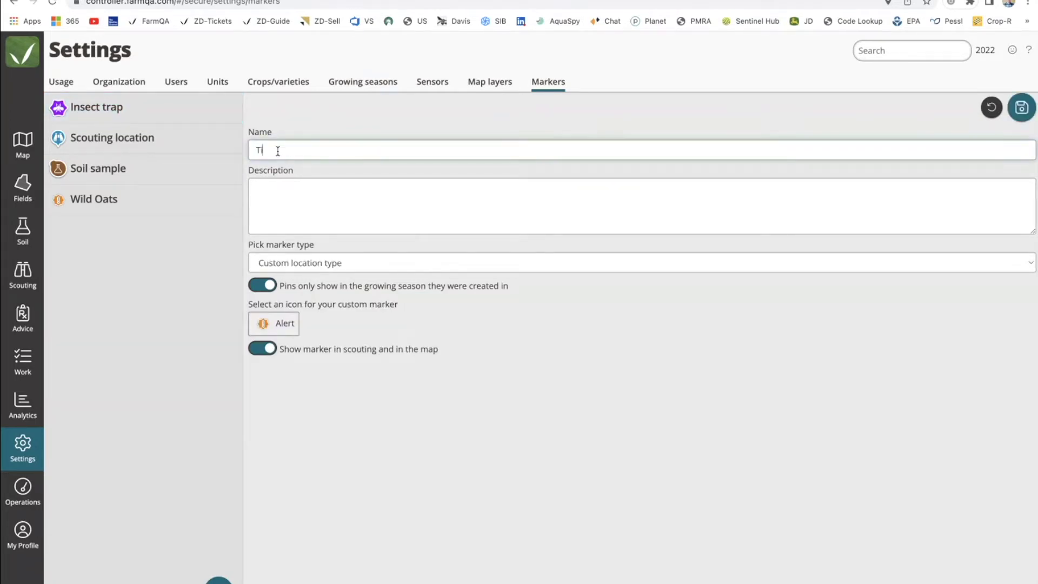
pyautogui.write('le Inlets')
pyautogui.click(310, 263)
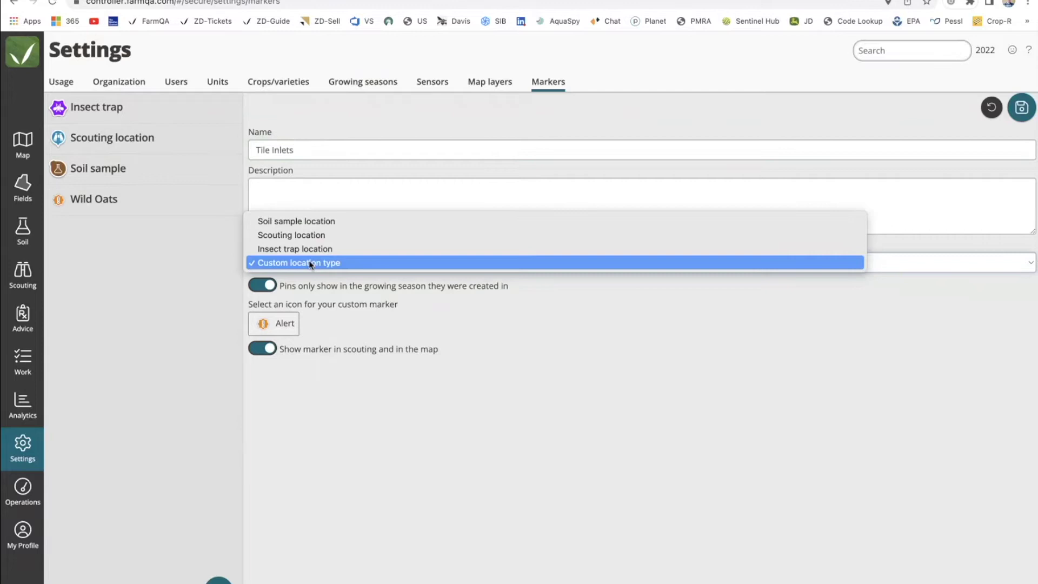
pyautogui.click(311, 264)
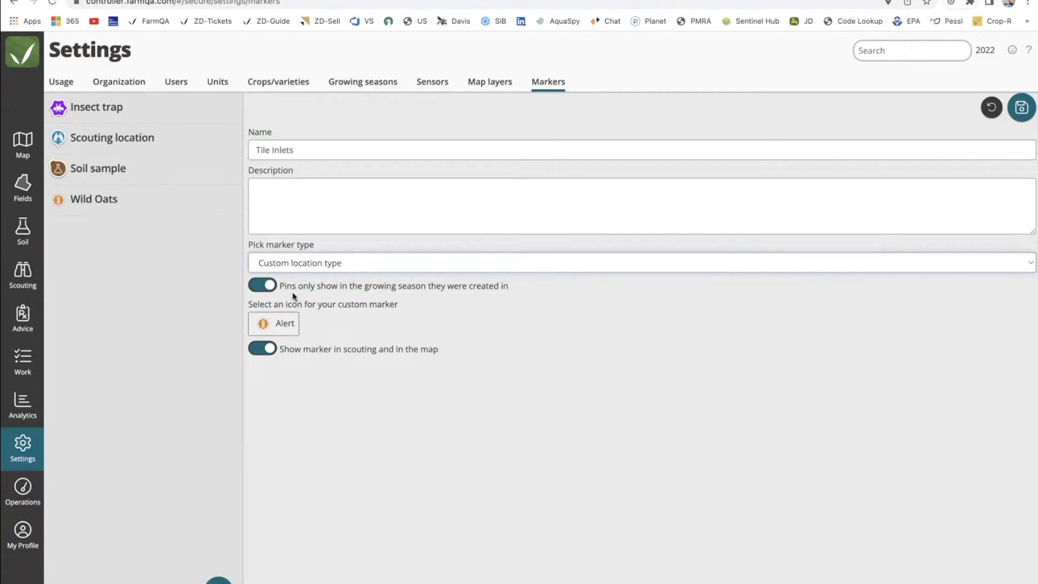
pyautogui.click(273, 323)
pyautogui.scroll(-1, 298, 259)
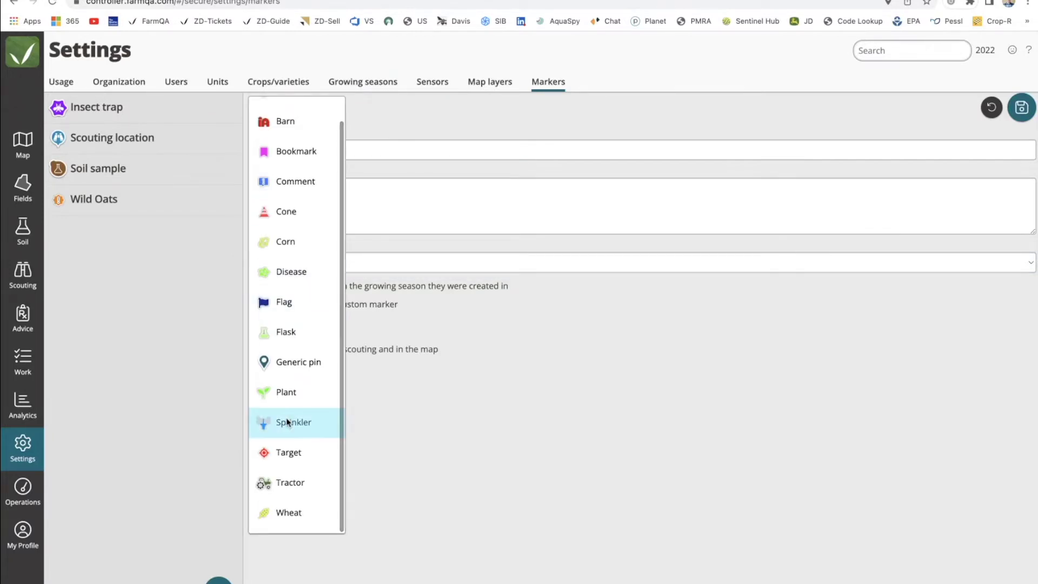
pyautogui.click(301, 422)
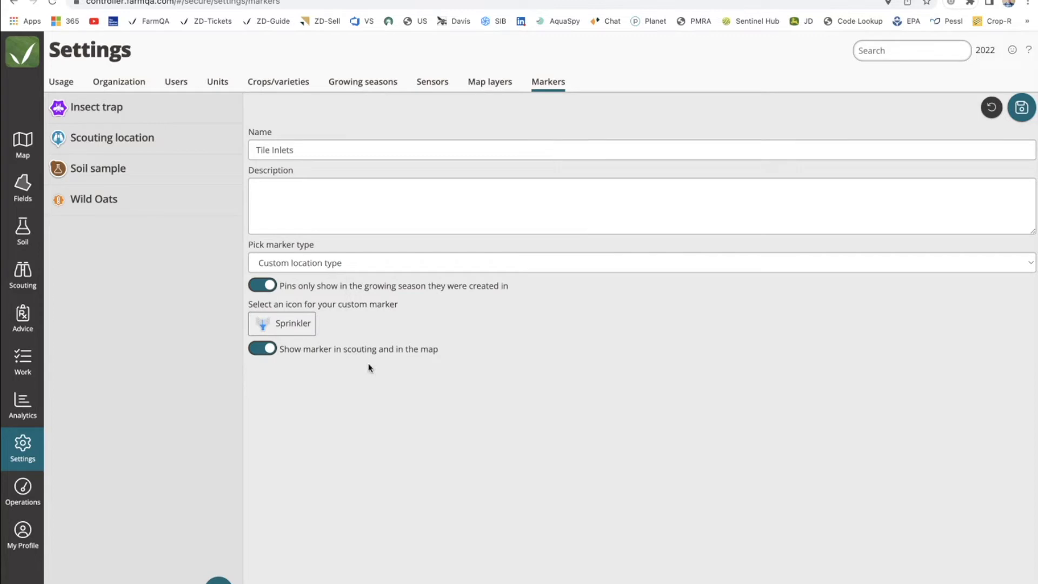
pyautogui.click(1021, 107)
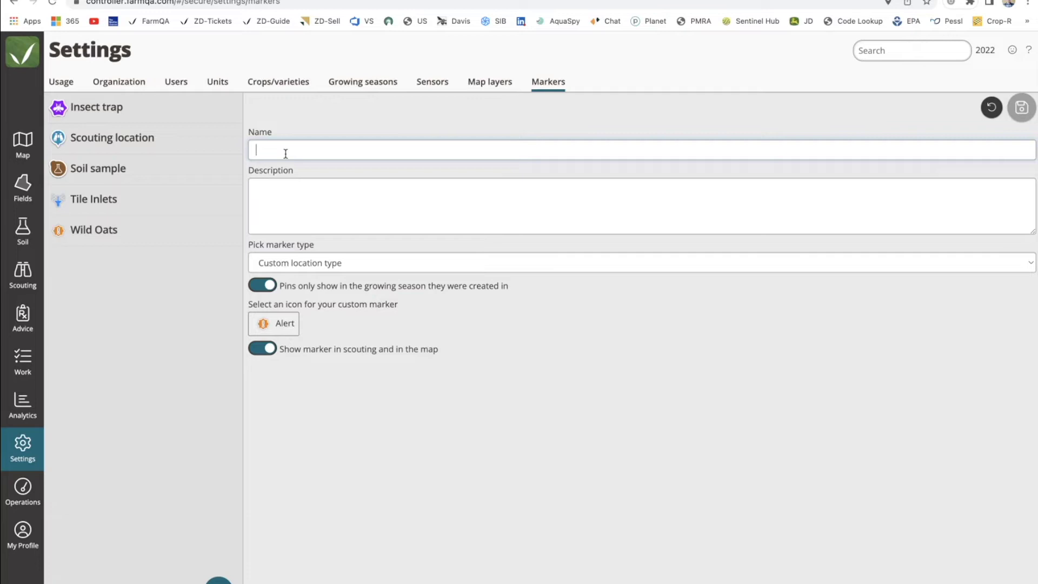
# Create the 'Large Rocks' marker with the Flag icon, save it, then select Soil sample.
pyautogui.write('Large Rocks')
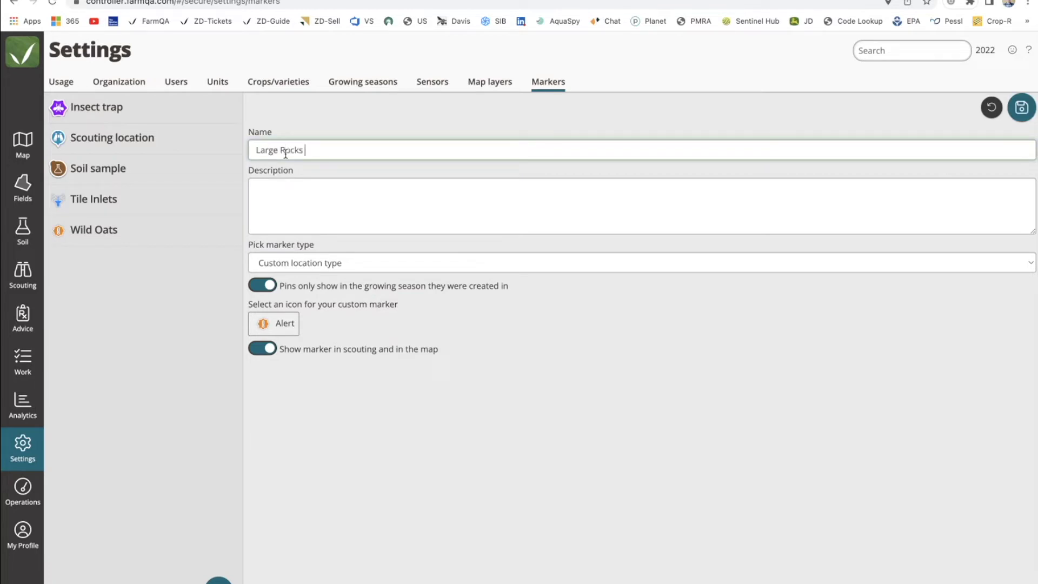
pyautogui.click(273, 327)
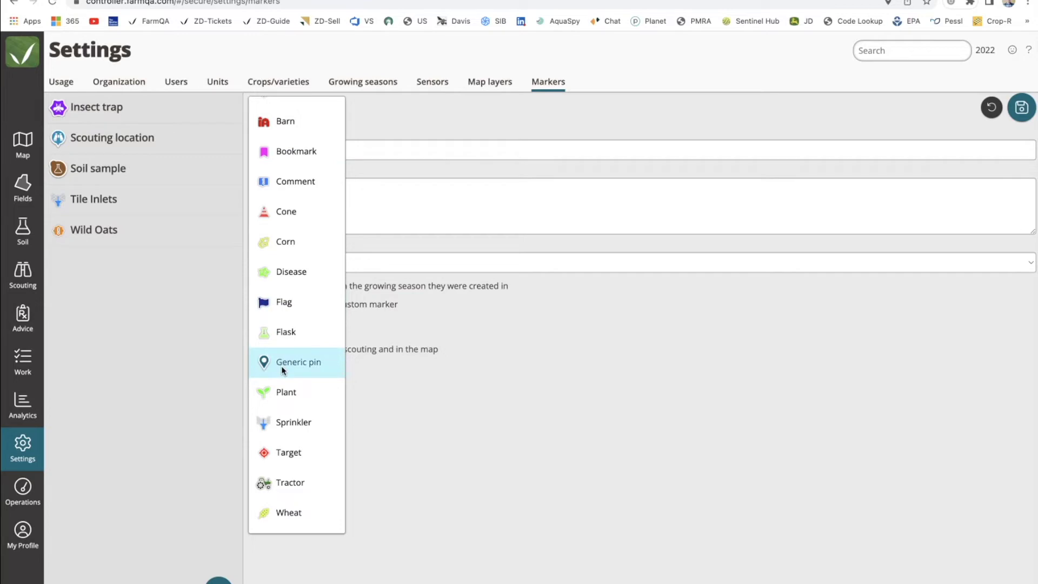
pyautogui.click(286, 306)
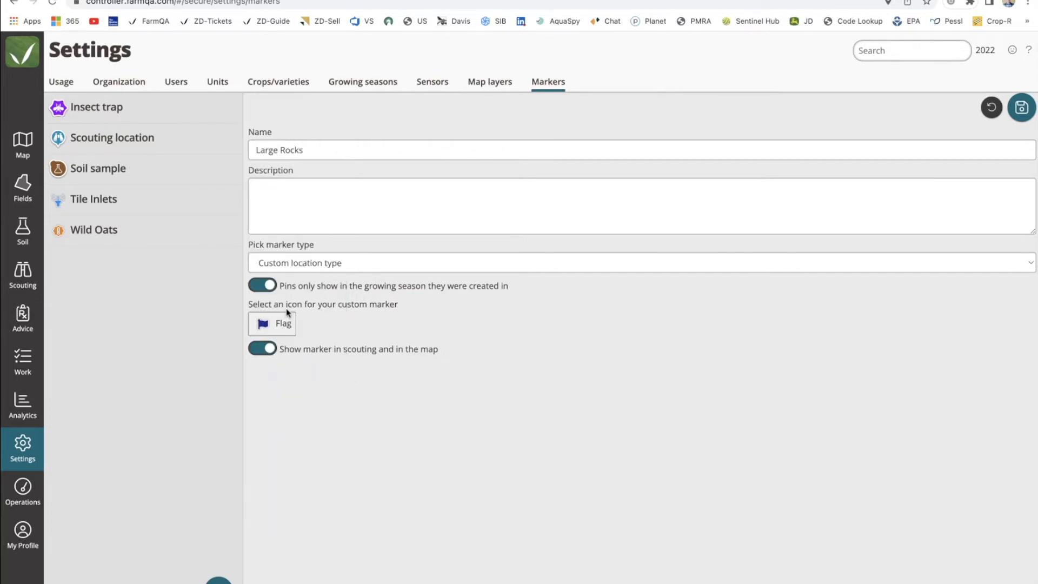
pyautogui.click(1021, 108)
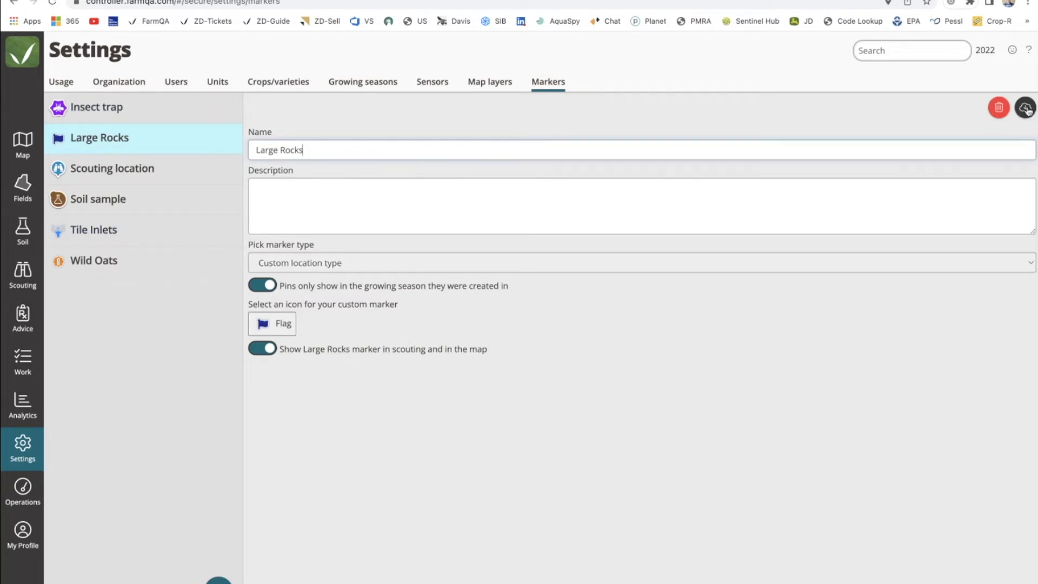
pyautogui.click(134, 211)
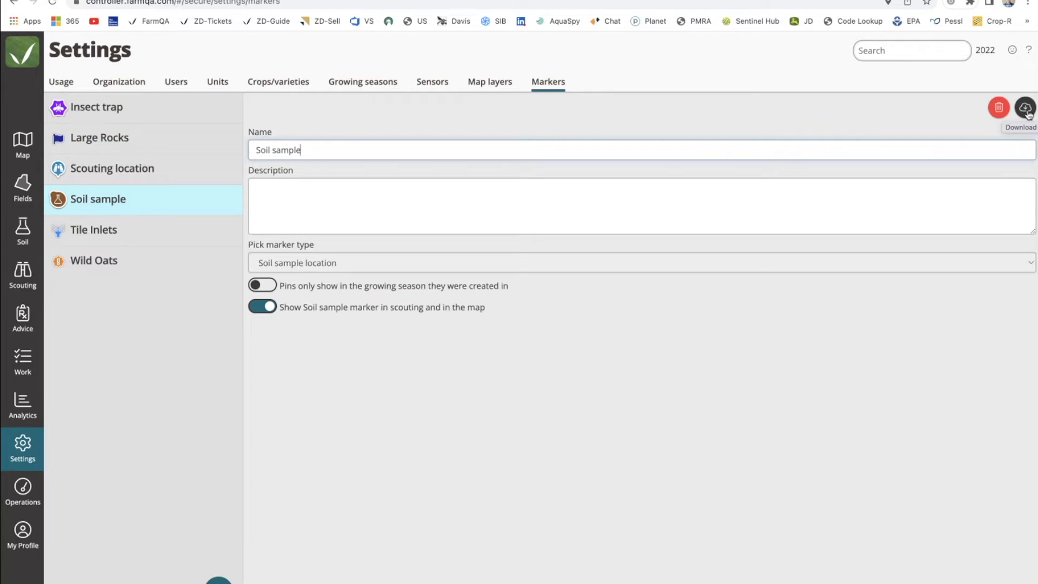
# On the farm map, hide Soil sample markers, show Insect trap markers, and pan to the east-Fargo traps.
pyautogui.click(28, 154)
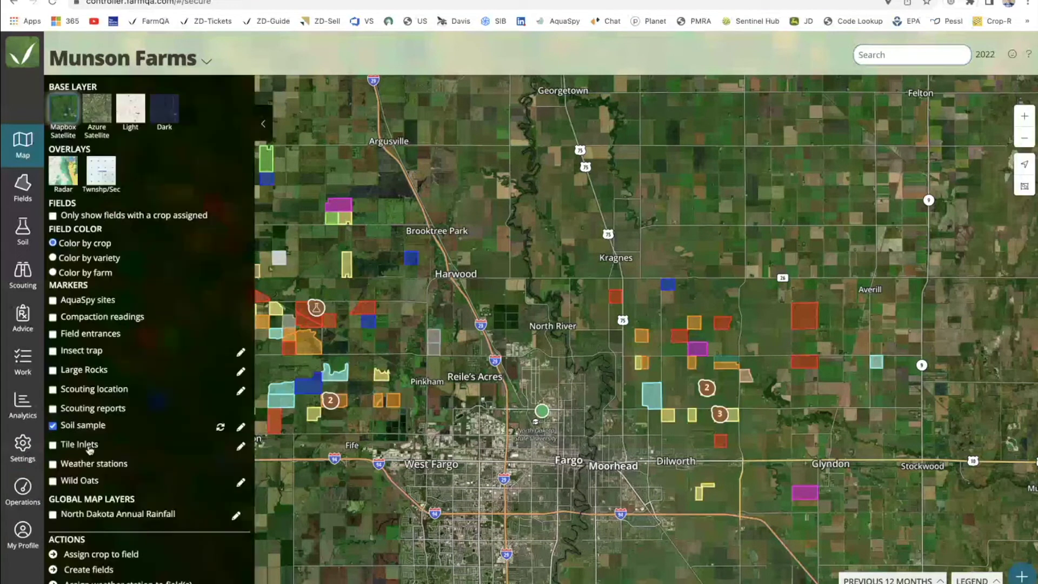
pyautogui.click(53, 426)
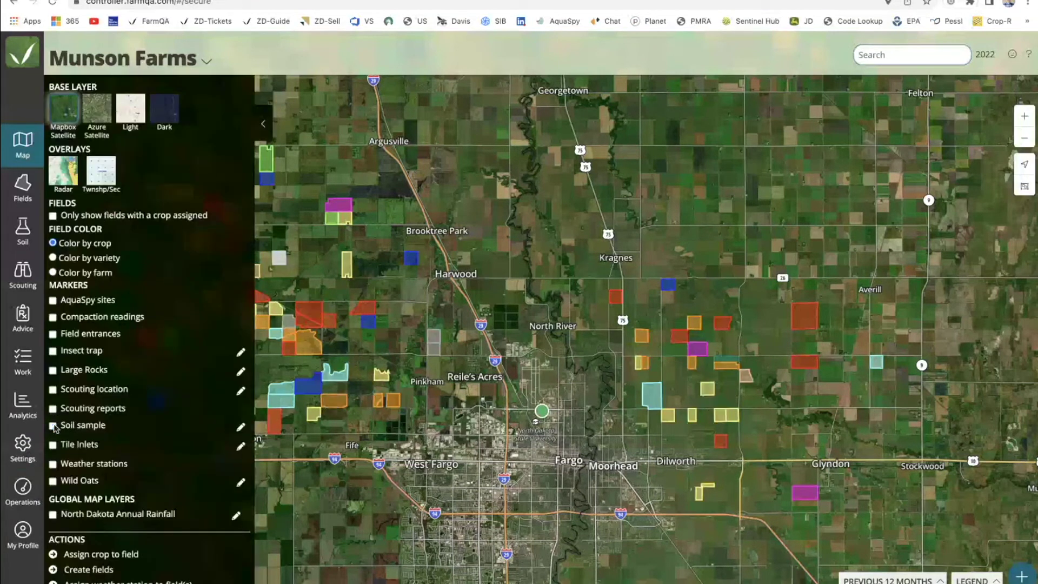
pyautogui.click(53, 351)
pyautogui.moveTo(424, 305); pyautogui.dragTo(591, 254)
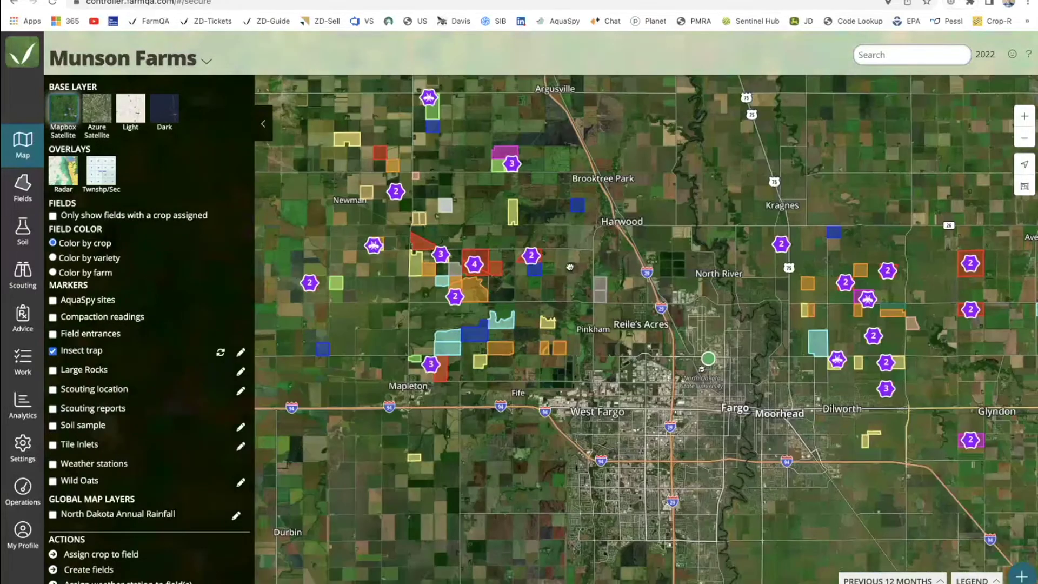
pyautogui.moveTo(488, 283); pyautogui.dragTo(495, 303)
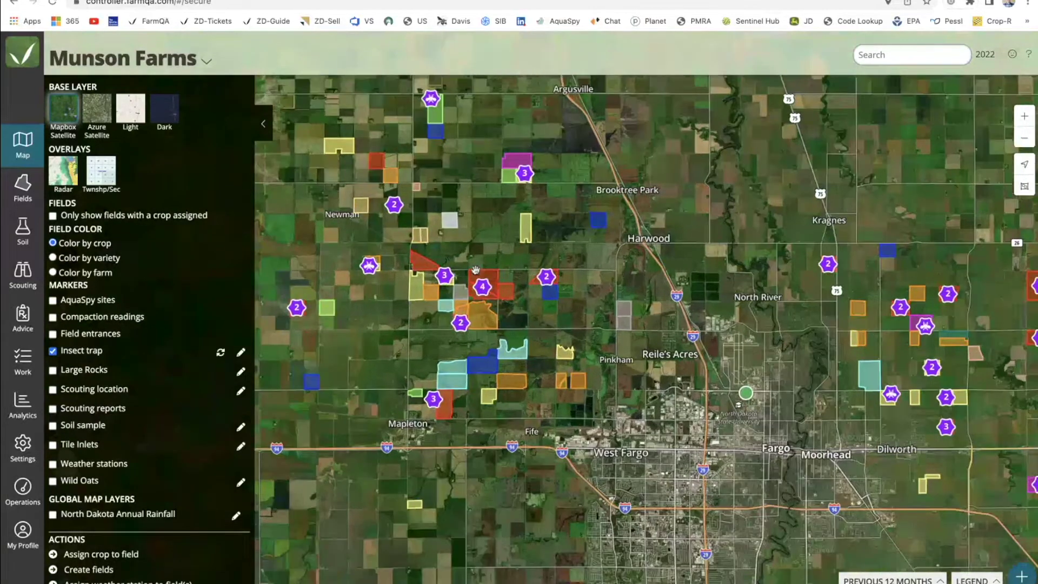
pyautogui.scroll(2, 475, 270)
pyautogui.scroll(2, 475, 270)
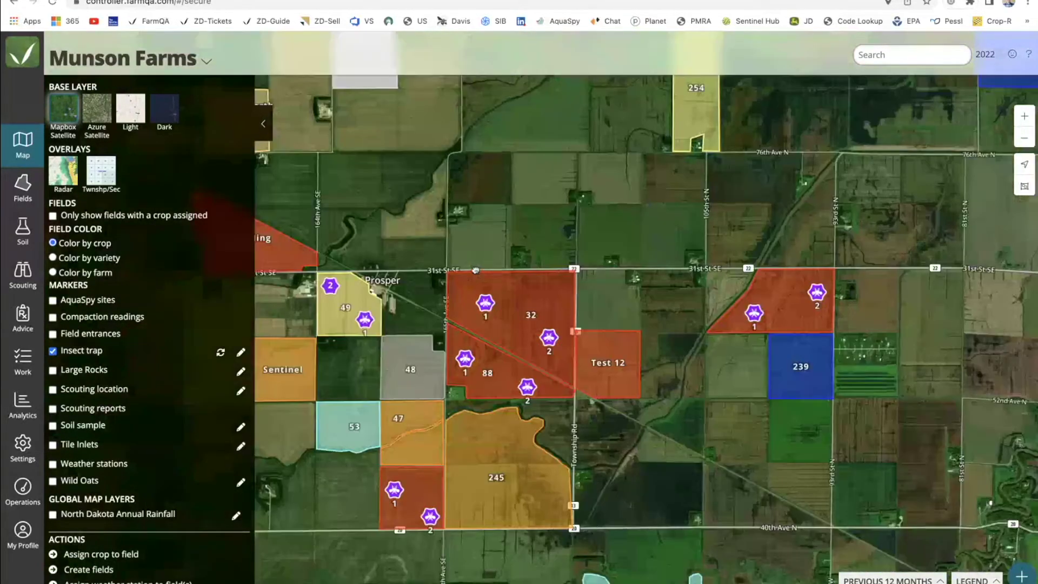
pyautogui.moveTo(475, 269); pyautogui.dragTo(605, 229)
pyautogui.scroll(-2, 604, 229)
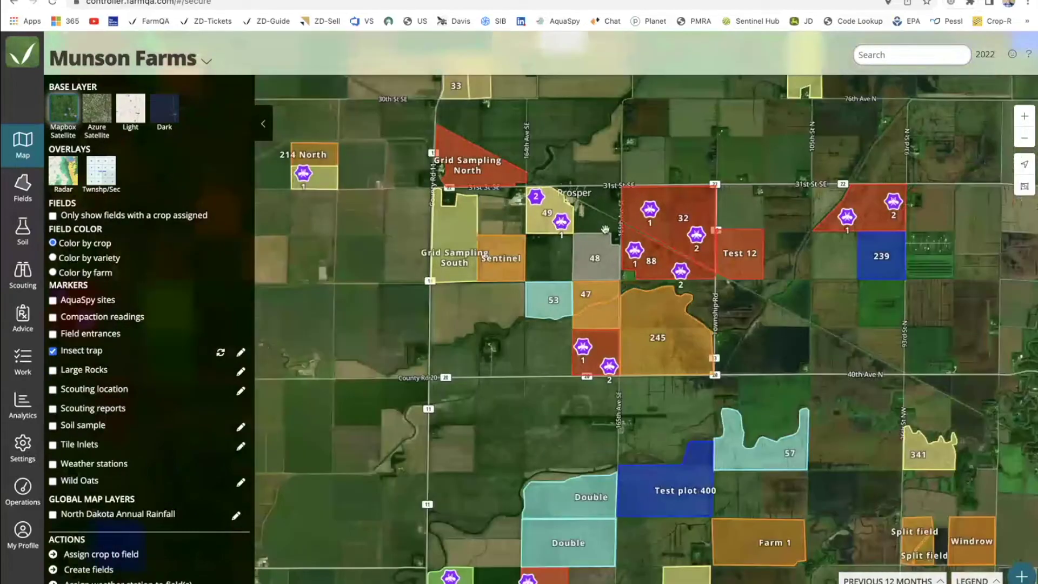
pyautogui.scroll(-5, 605, 229)
pyautogui.moveTo(605, 229); pyautogui.dragTo(464, 248)
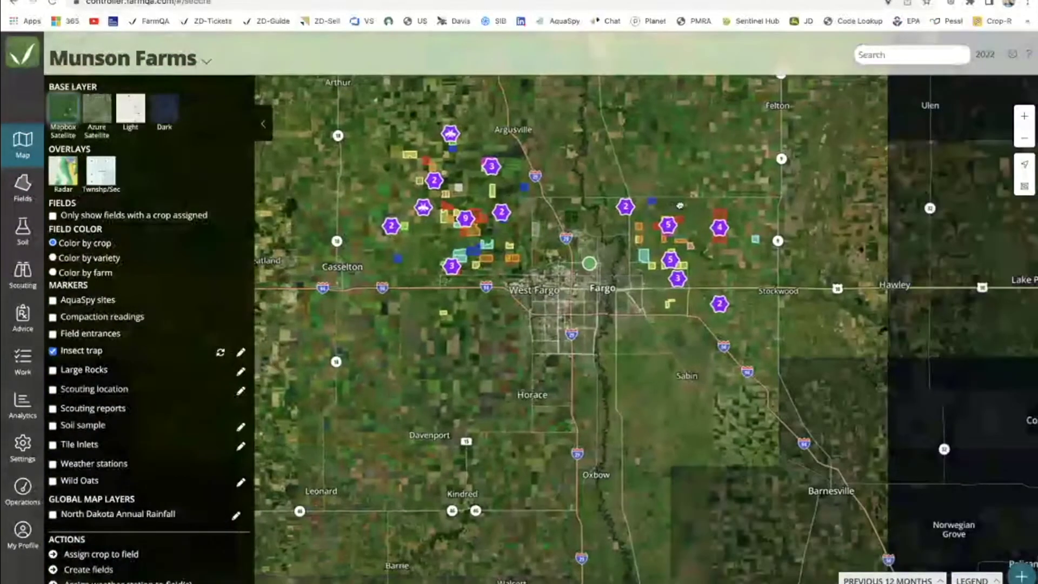
pyautogui.scroll(4, 672, 281)
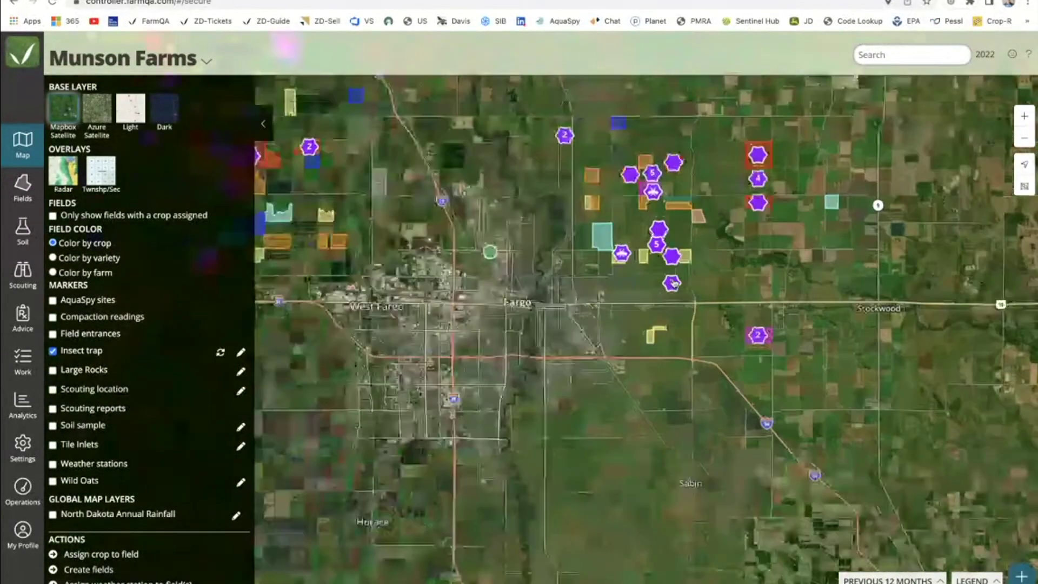
# Open the Insect Trap (Beets) field and chart Insects - Root Maggot by markers, one line per trap.
pyautogui.click(671, 289)
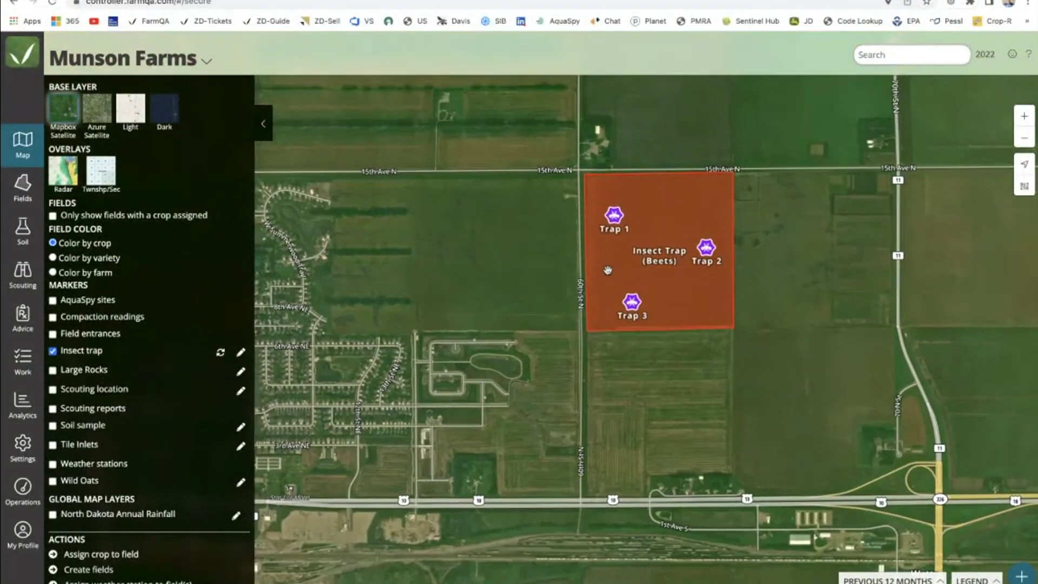
pyautogui.click(670, 212)
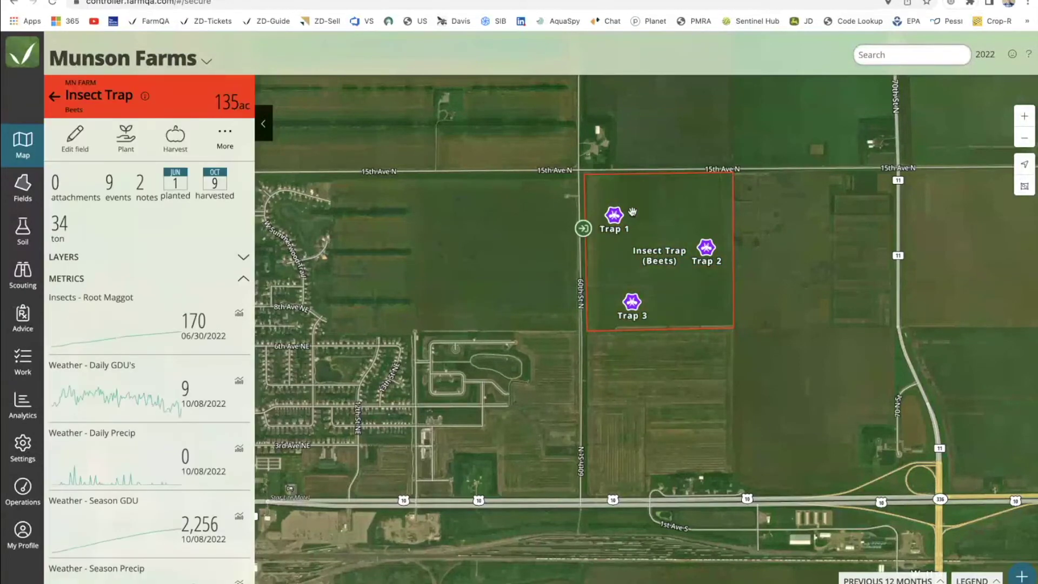
pyautogui.scroll(2, 616, 220)
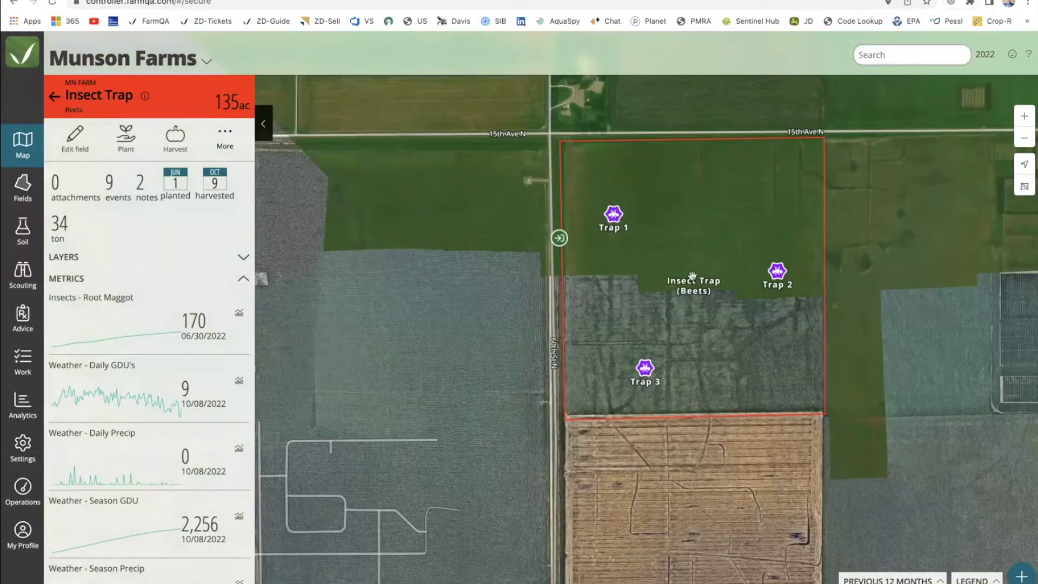
pyautogui.moveTo(145, 302); pyautogui.dragTo(56, 299)
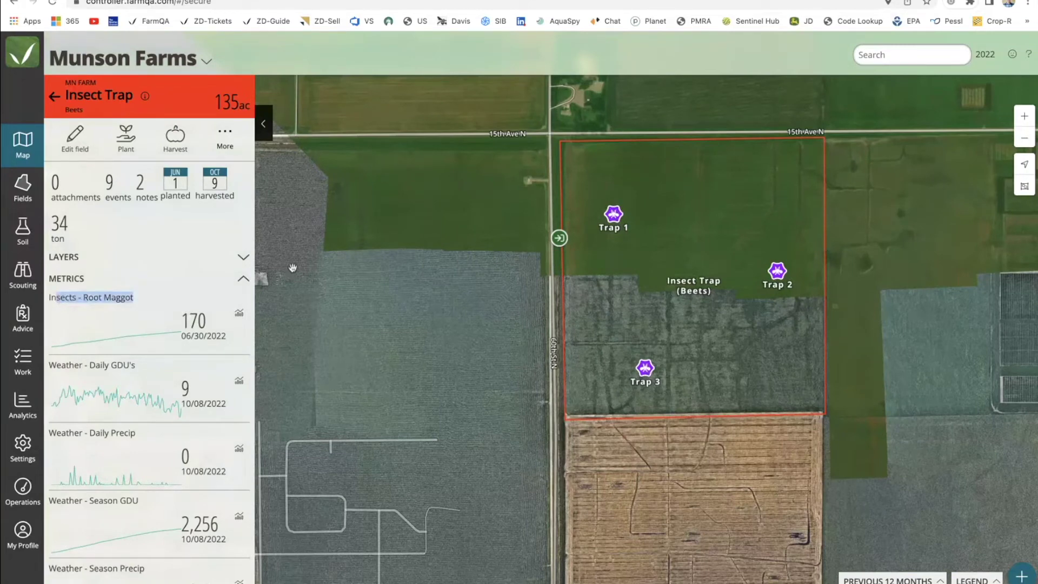
pyautogui.click(239, 312)
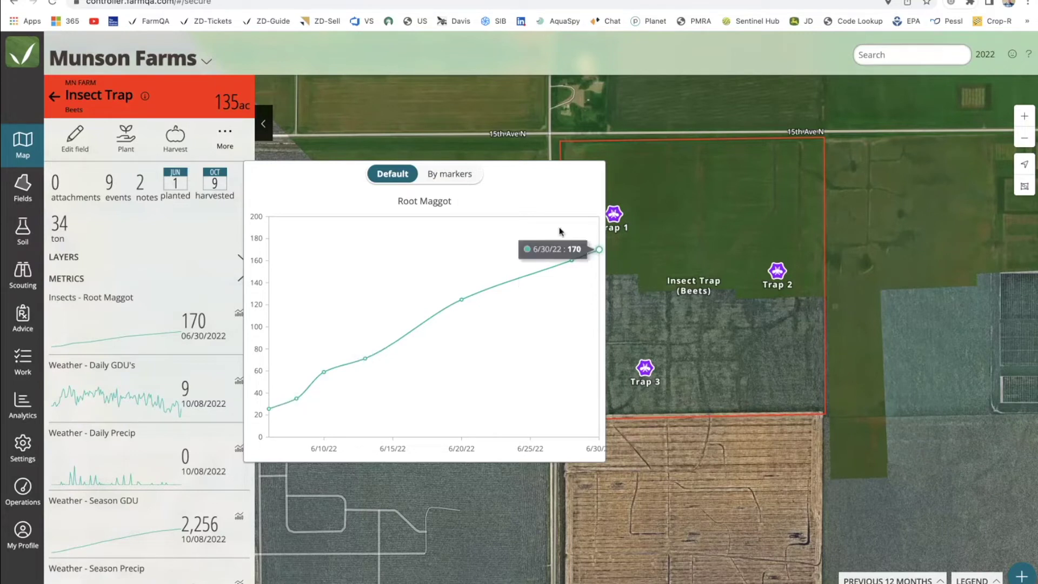
pyautogui.click(451, 181)
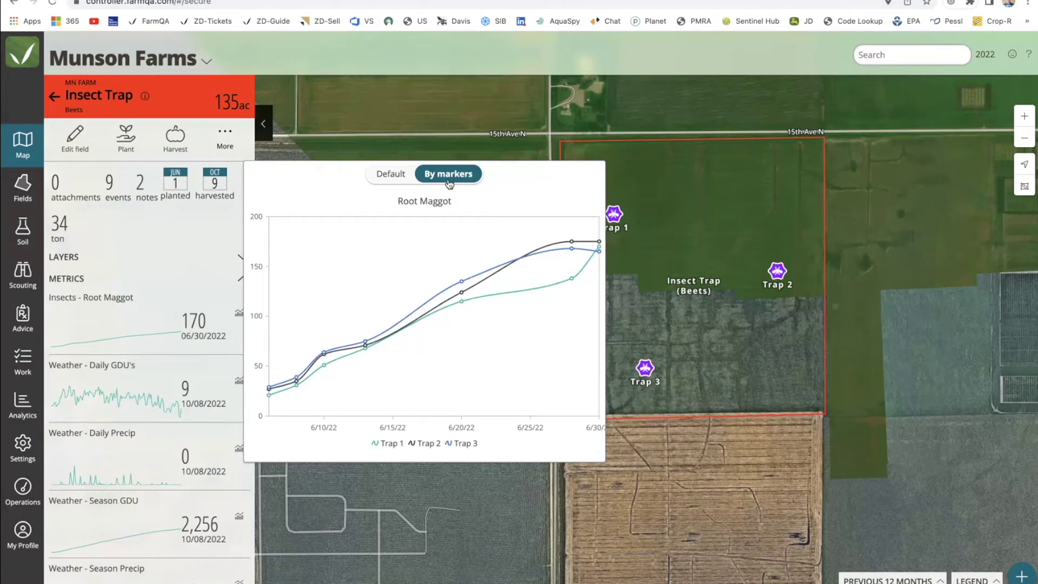
pyautogui.click(423, 140)
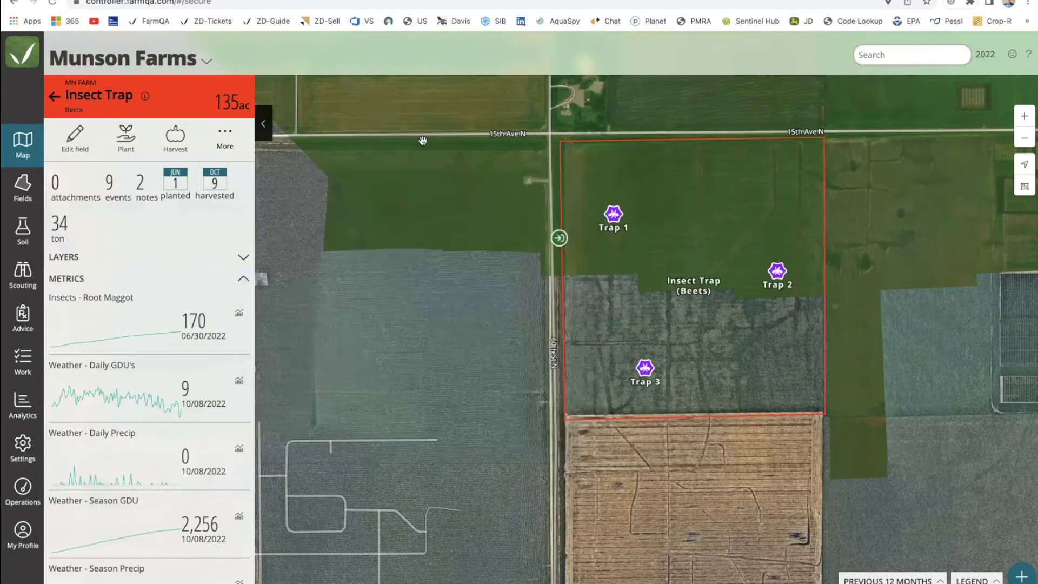
# Collapse the field details, pan across more farm fields, and bring back the Map layers panel.
pyautogui.click(264, 124)
pyautogui.scroll(-3, 283, 235)
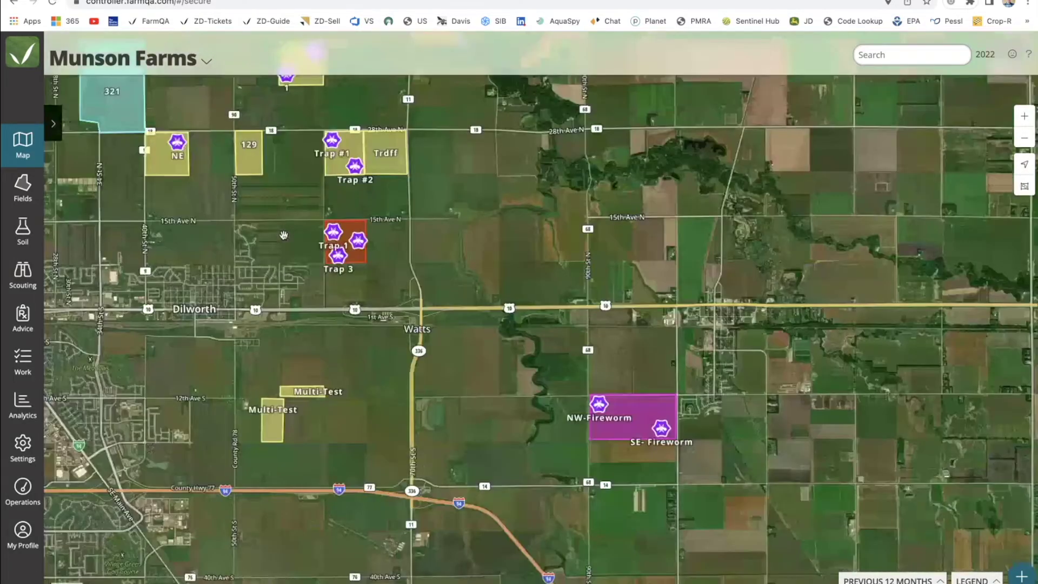
pyautogui.moveTo(284, 235); pyautogui.dragTo(440, 330)
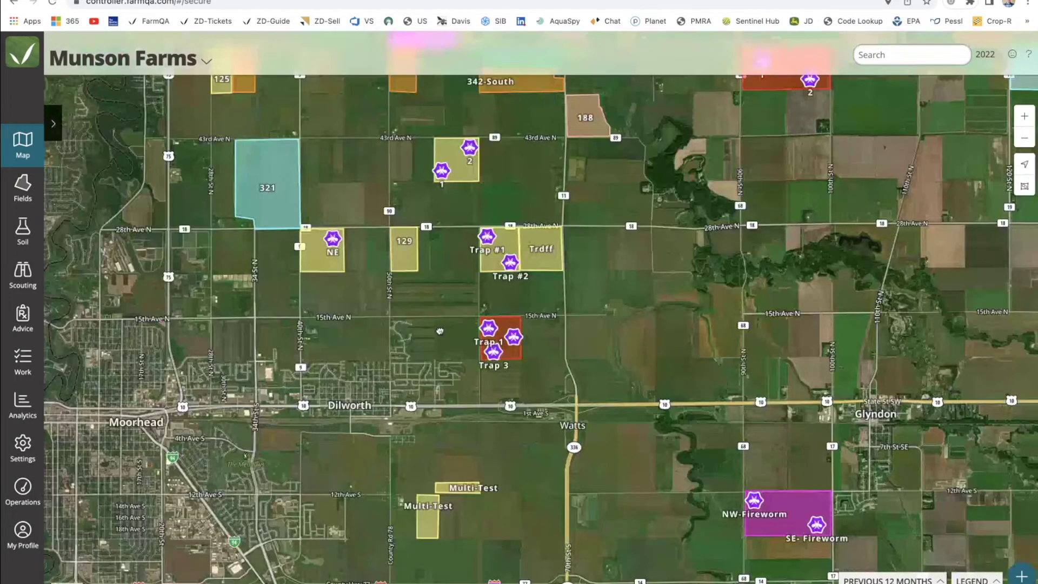
pyautogui.scroll(-1, 439, 331)
pyautogui.click(53, 123)
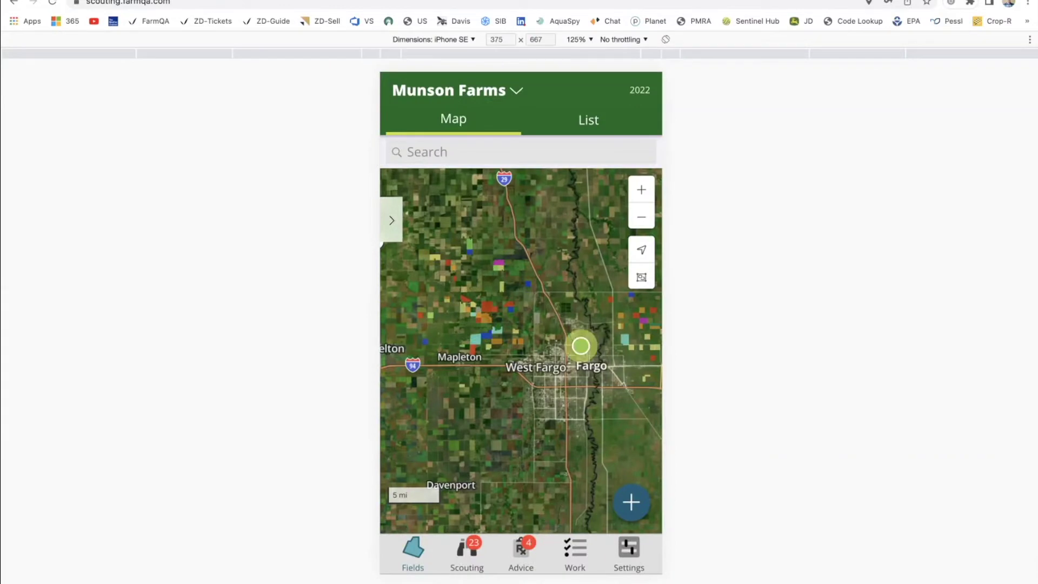
# Search 'insect', open the Insect Trap (Beets) field, and show its insect trap markers.
pyautogui.click(493, 153)
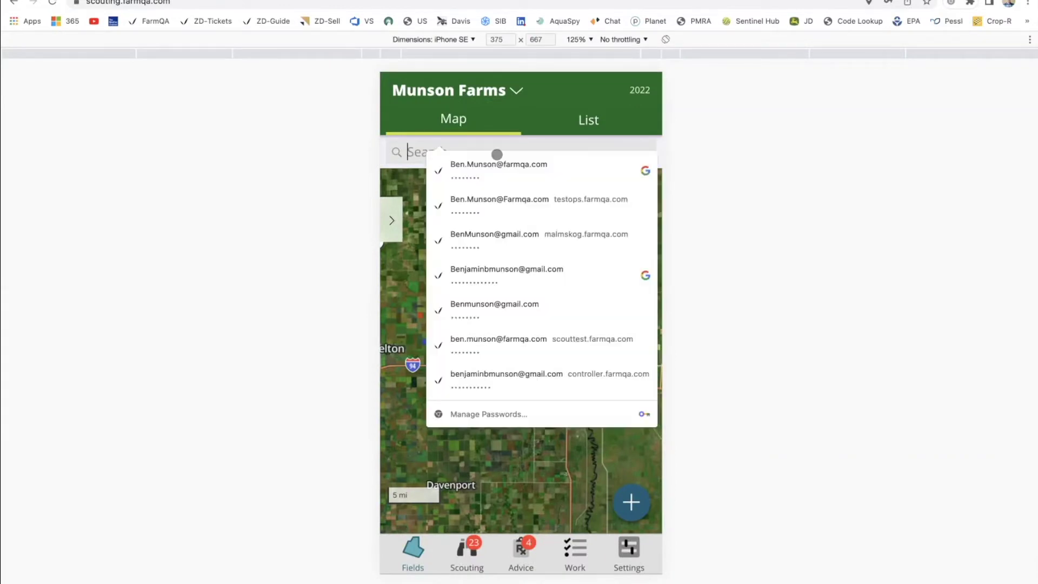
pyautogui.write('insect')
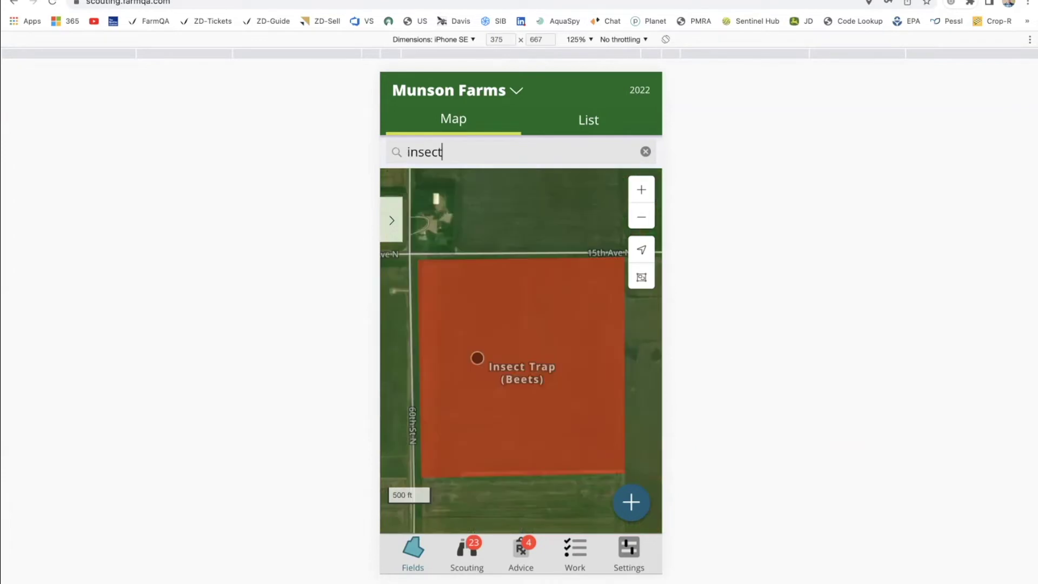
pyautogui.click(513, 403)
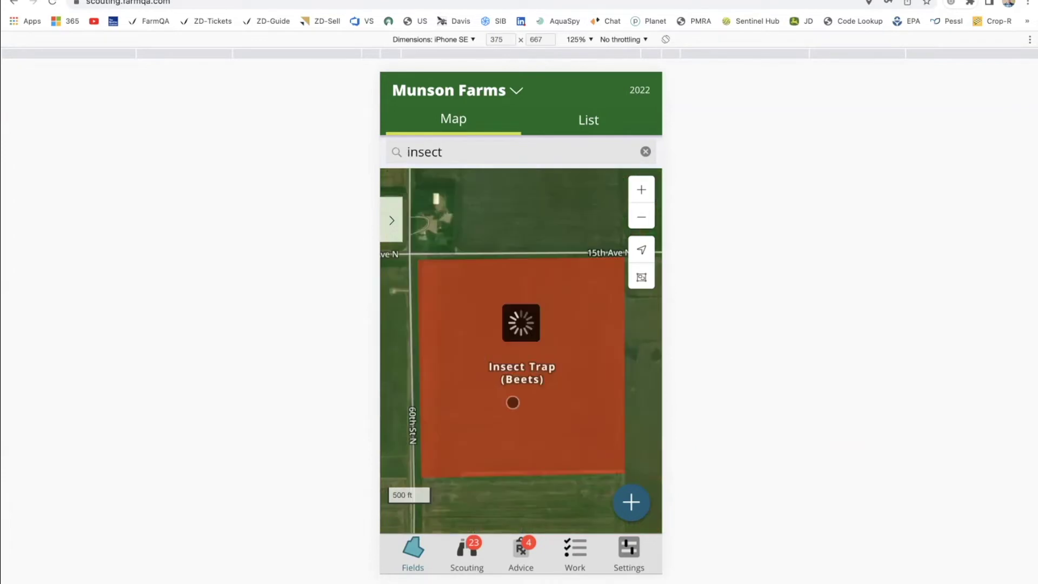
pyautogui.moveTo(513, 402); pyautogui.dragTo(503, 364)
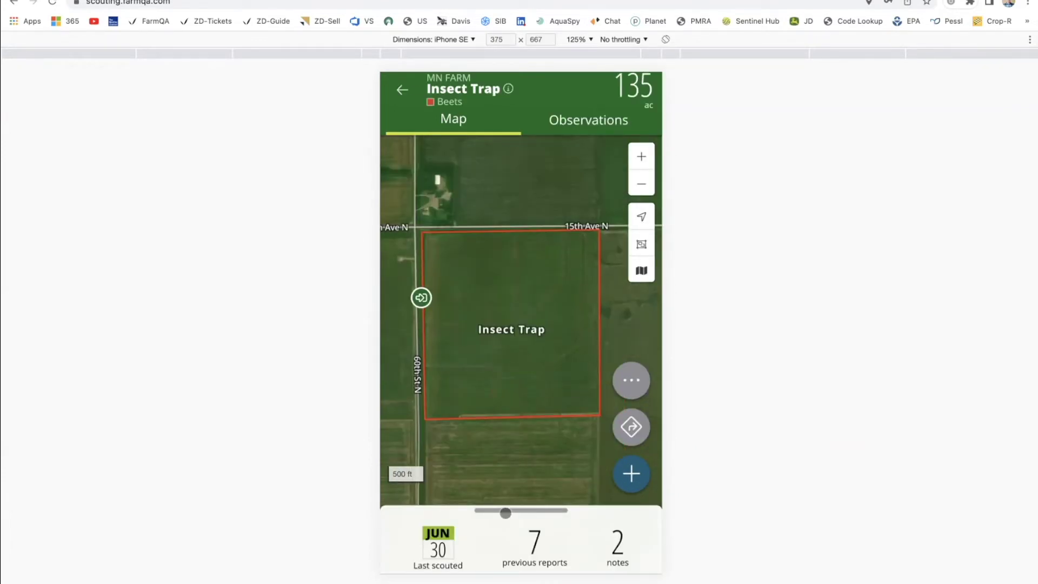
pyautogui.click(505, 513)
pyautogui.click(418, 546)
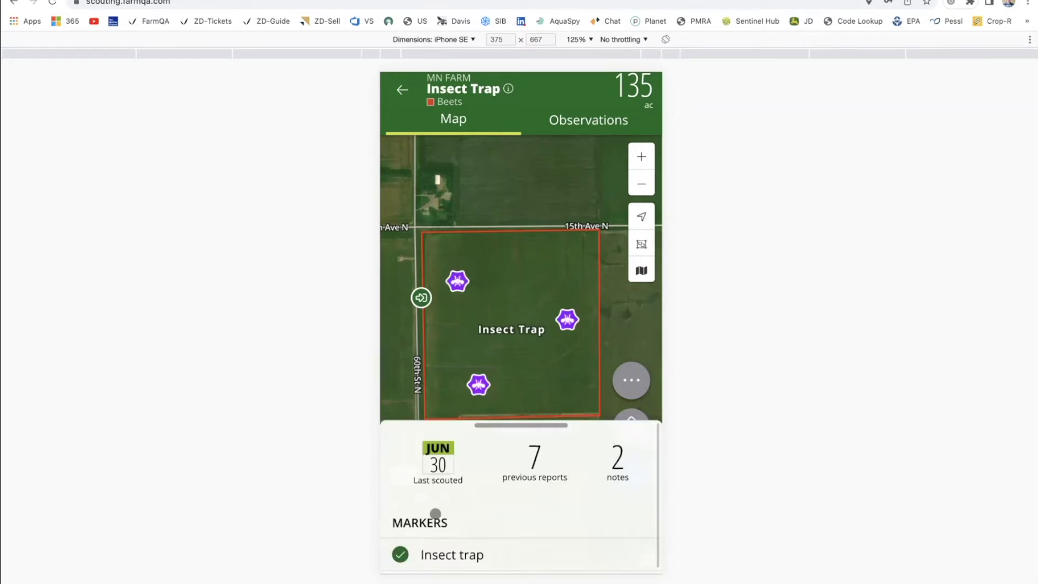
pyautogui.click(510, 425)
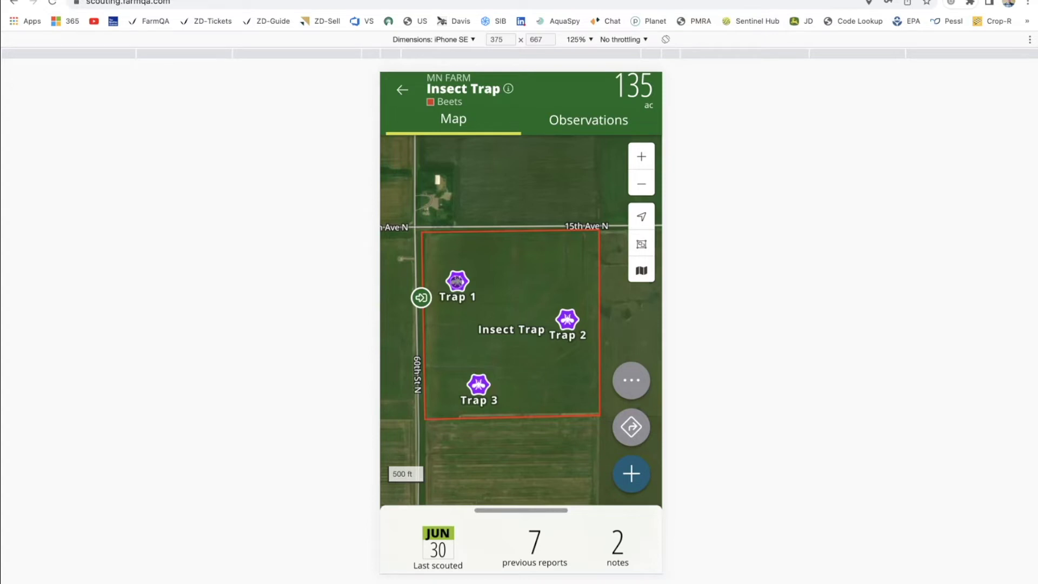
pyautogui.scroll(3, 459, 281)
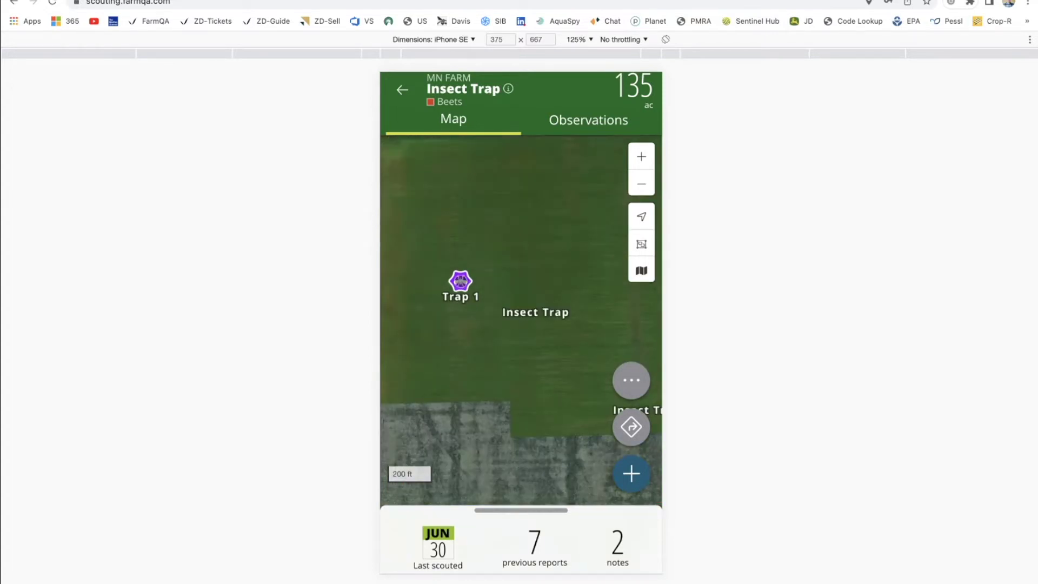
# Start an observation at the Trap 1 marker, then back out to the Munson Farms map.
pyautogui.click(460, 280)
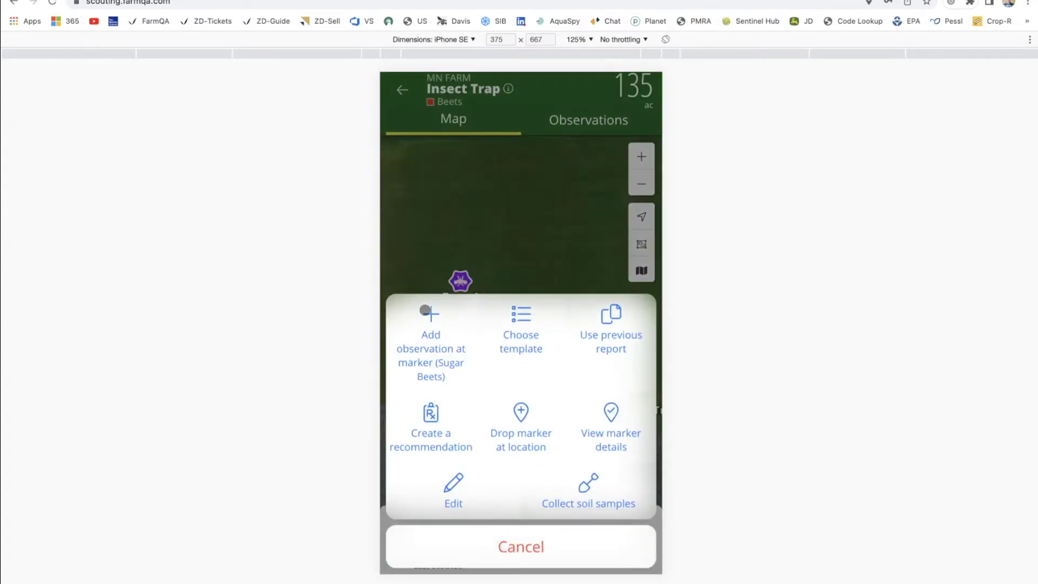
pyautogui.click(428, 324)
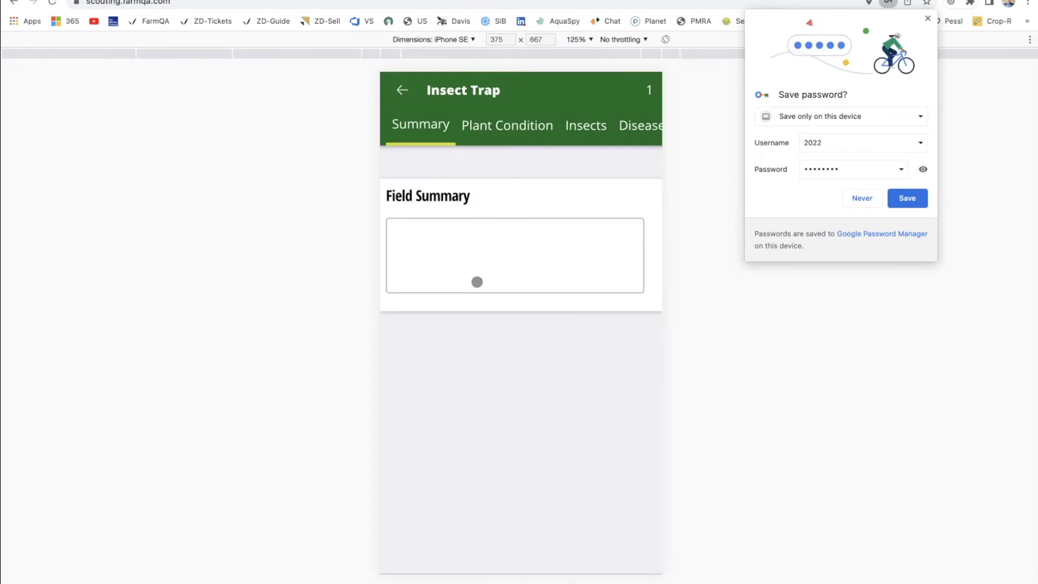
pyautogui.click(861, 199)
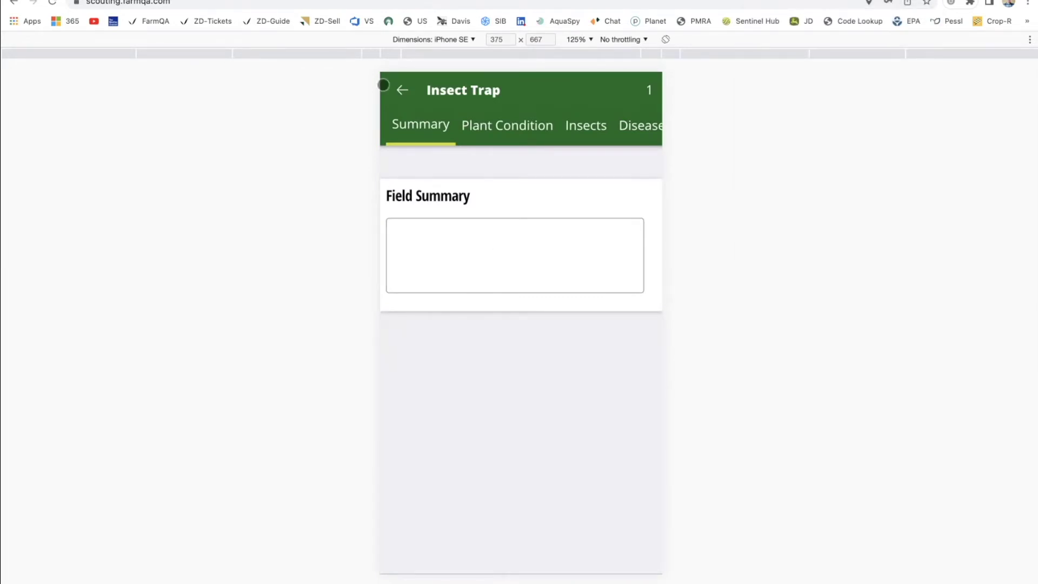
pyautogui.click(401, 90)
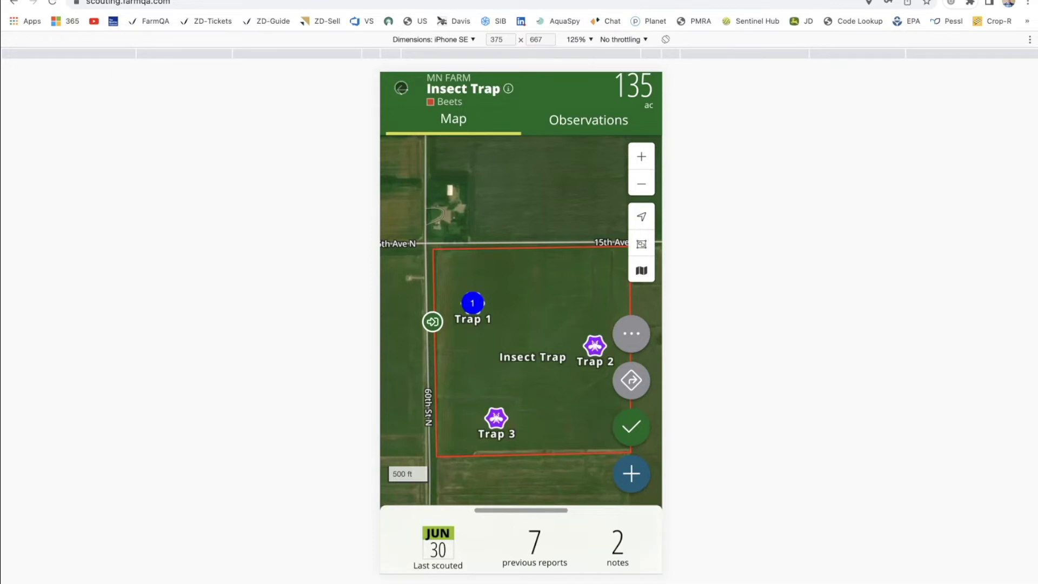
pyautogui.click(401, 88)
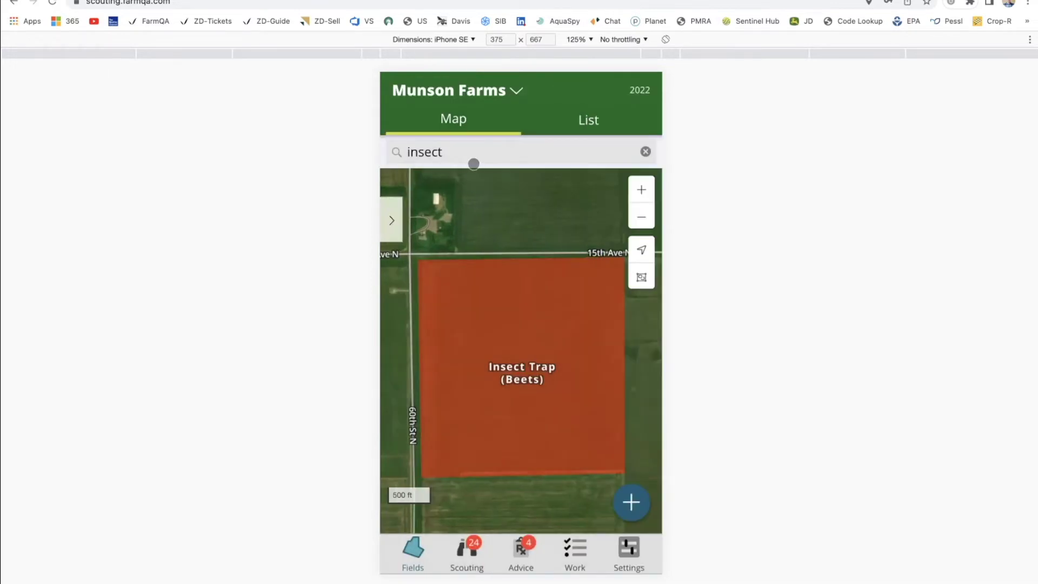
# Search '117', open field 117, and turn on its Insect trap and Soil sample markers.
pyautogui.click(464, 150)
pyautogui.press('BackSpace')
pyautogui.press('BackSpace')
pyautogui.press('BackSpace')
pyautogui.press('BackSpace')
pyautogui.press('BackSpace')
pyautogui.press('BackSpace')
pyautogui.write('117')
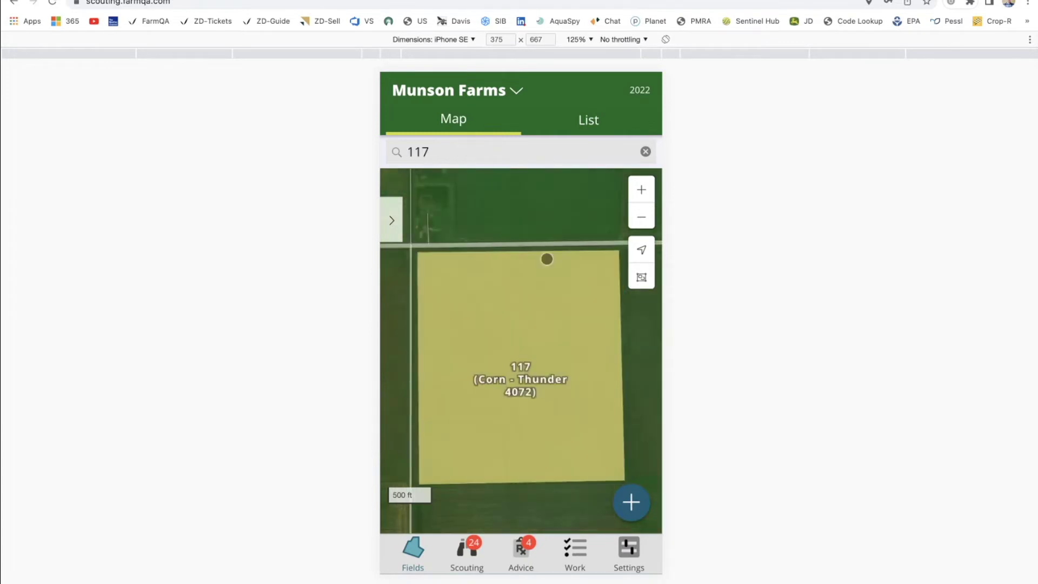
pyautogui.moveTo(538, 512); pyautogui.dragTo(505, 307)
pyautogui.moveTo(506, 242); pyautogui.dragTo(504, 204)
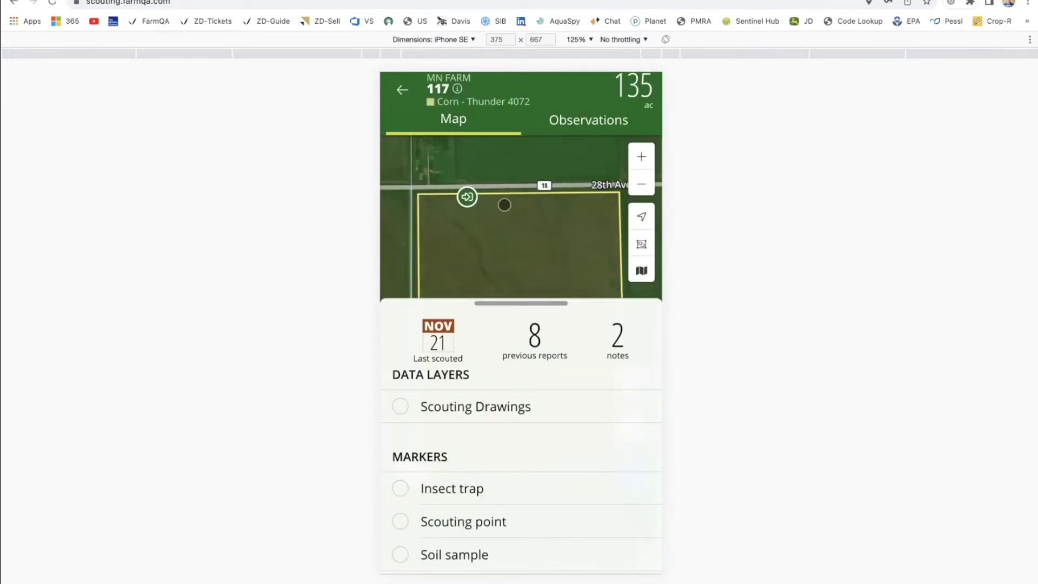
pyautogui.click(399, 488)
pyautogui.click(400, 521)
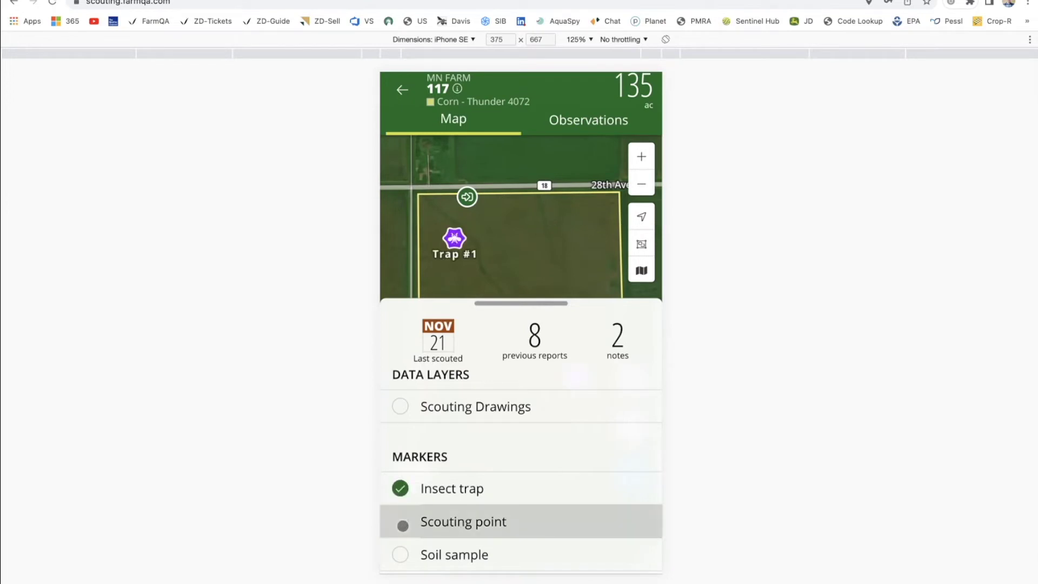
pyautogui.click(400, 555)
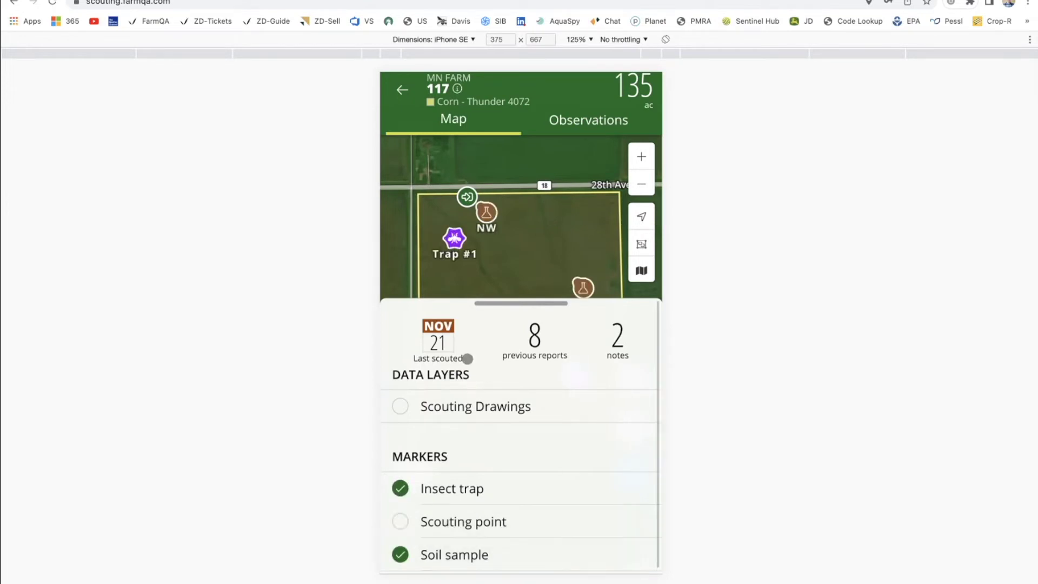
pyautogui.moveTo(498, 303); pyautogui.dragTo(477, 362)
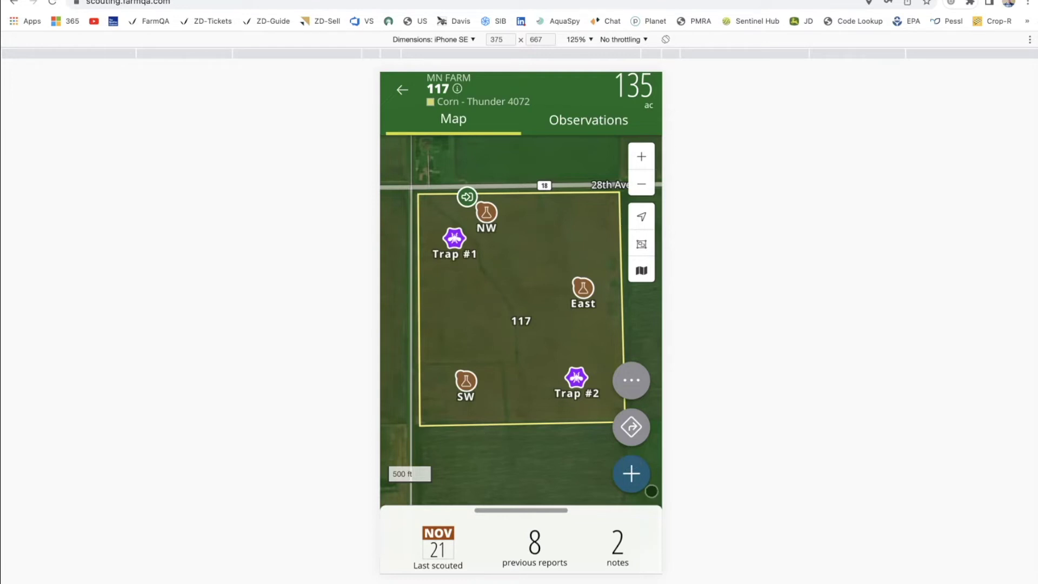
# Cancel a marker drop at the field centre, run Sync Now in Settings, and return to Fields.
pyautogui.click(512, 306)
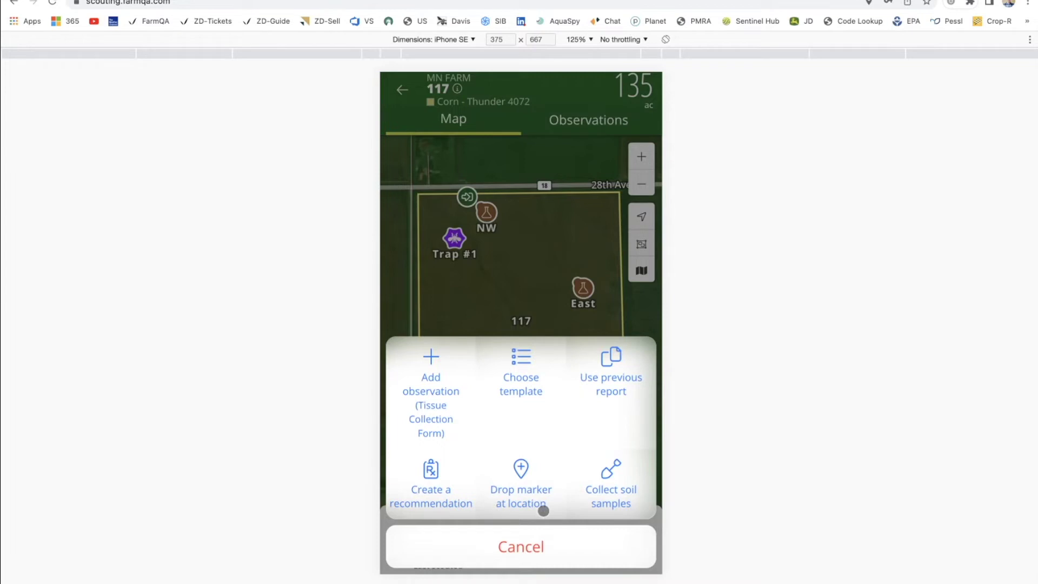
pyautogui.click(520, 488)
pyautogui.click(644, 88)
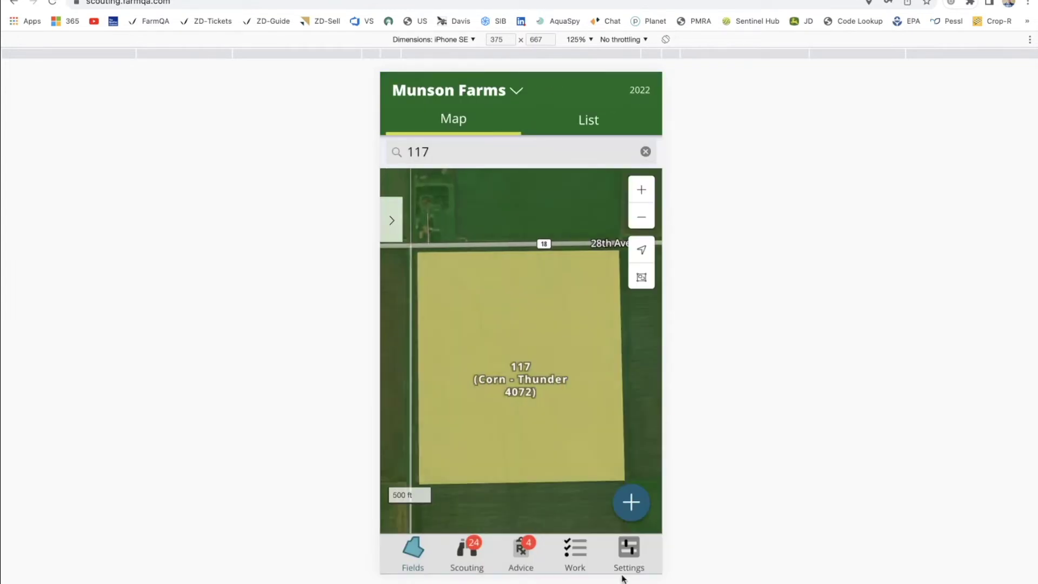
pyautogui.click(623, 574)
pyautogui.click(455, 201)
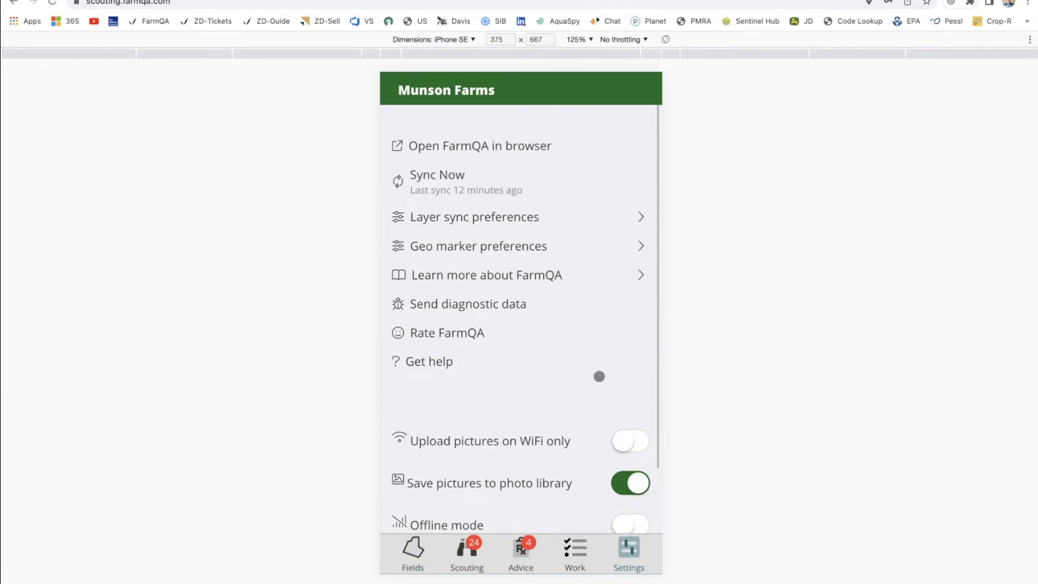
pyautogui.click(413, 552)
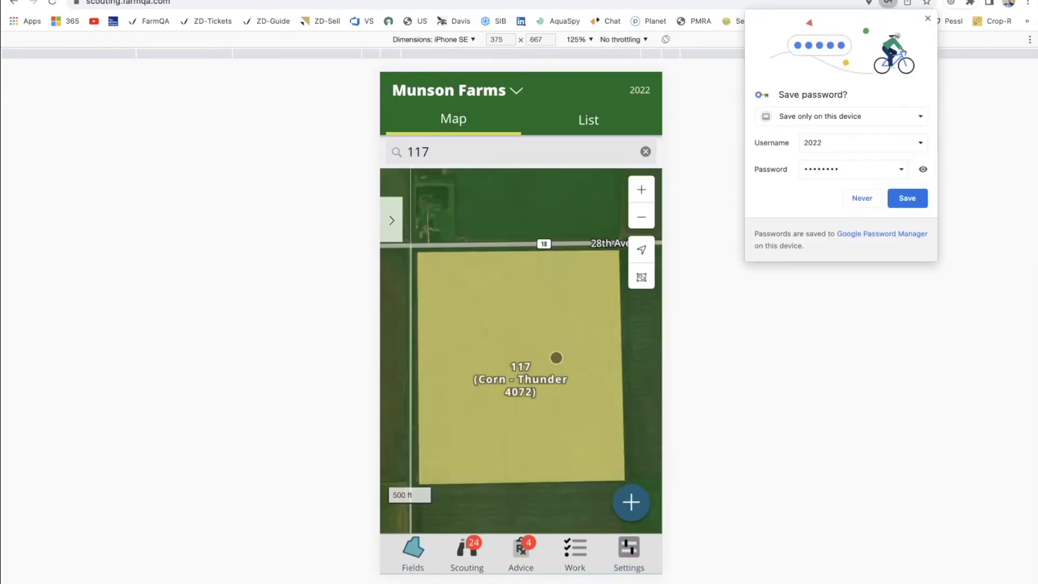
# Drop a Tile Inlets marker named 'N' in field 117 and save it.
pyautogui.click(860, 197)
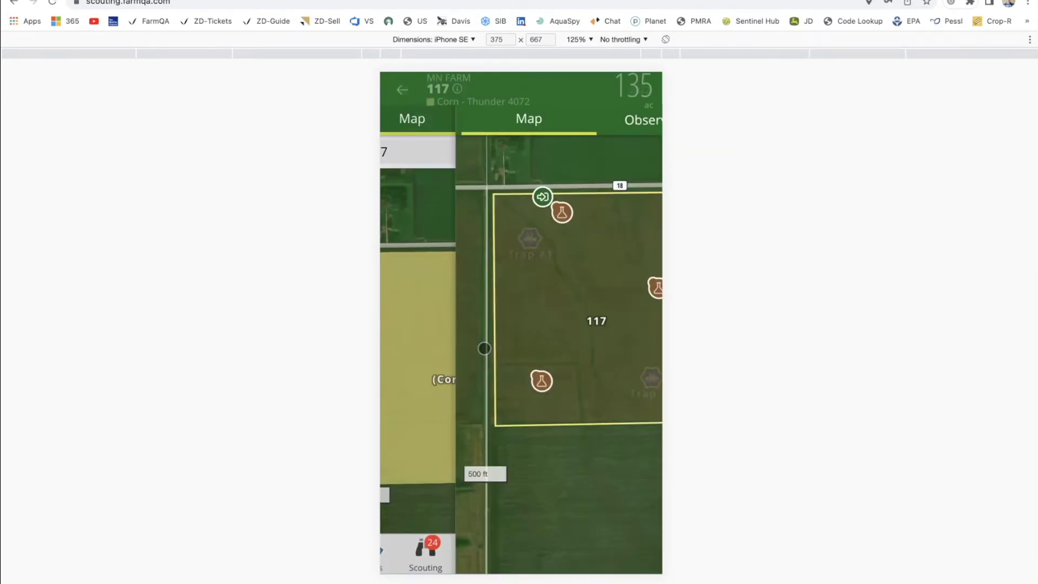
pyautogui.click(527, 275)
pyautogui.click(521, 476)
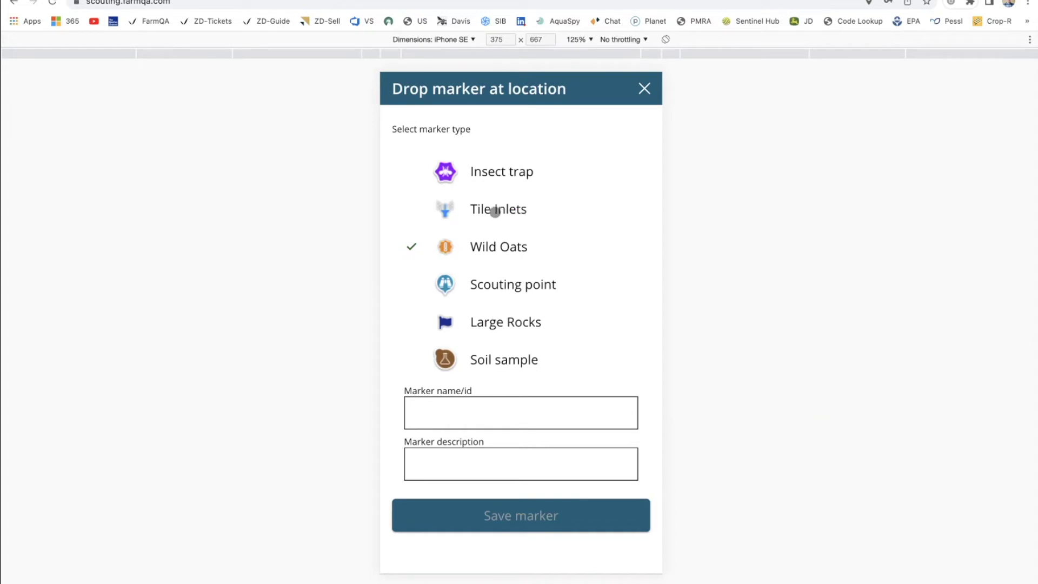
pyautogui.click(495, 211)
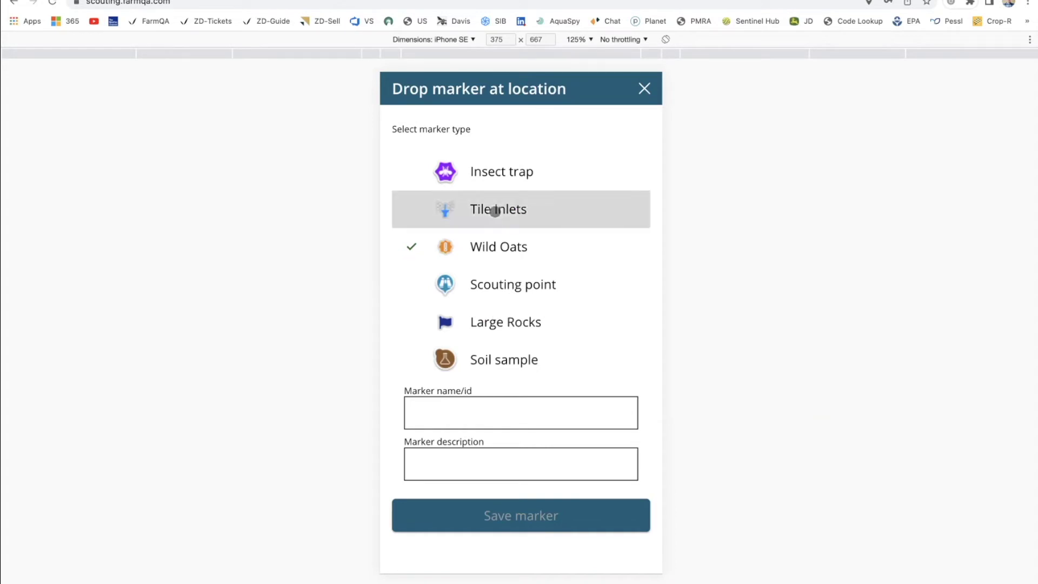
pyautogui.click(450, 411)
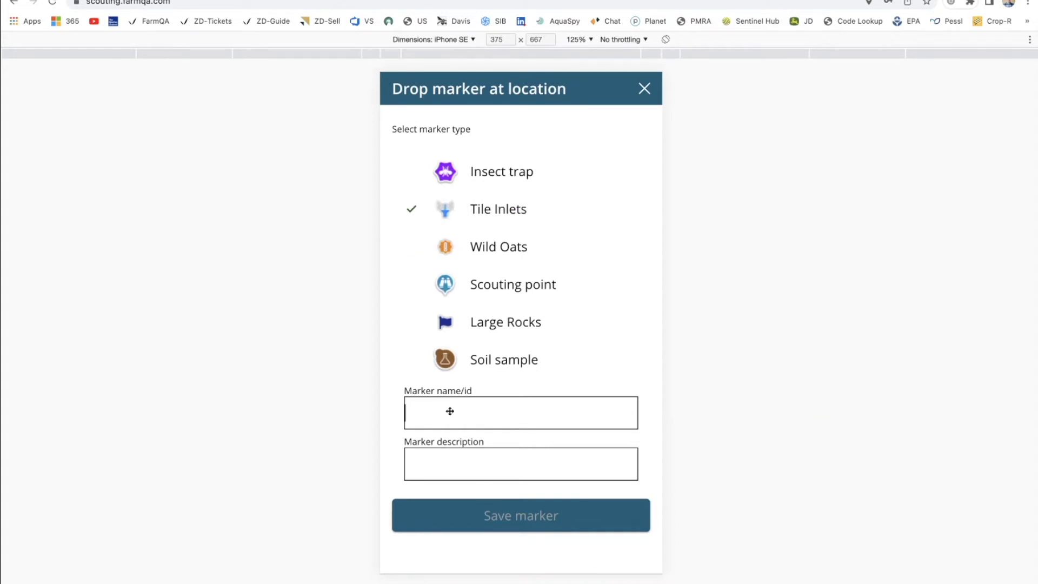
pyautogui.write('N')
pyautogui.click(482, 523)
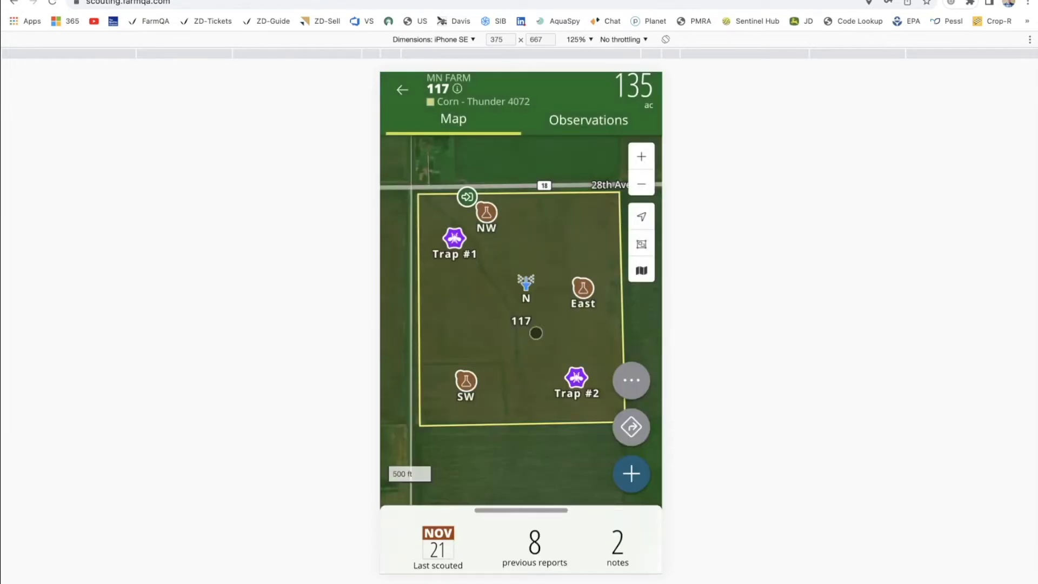
# Hide the insect trap and soil sample marker layers in field 117.
pyautogui.click(495, 519)
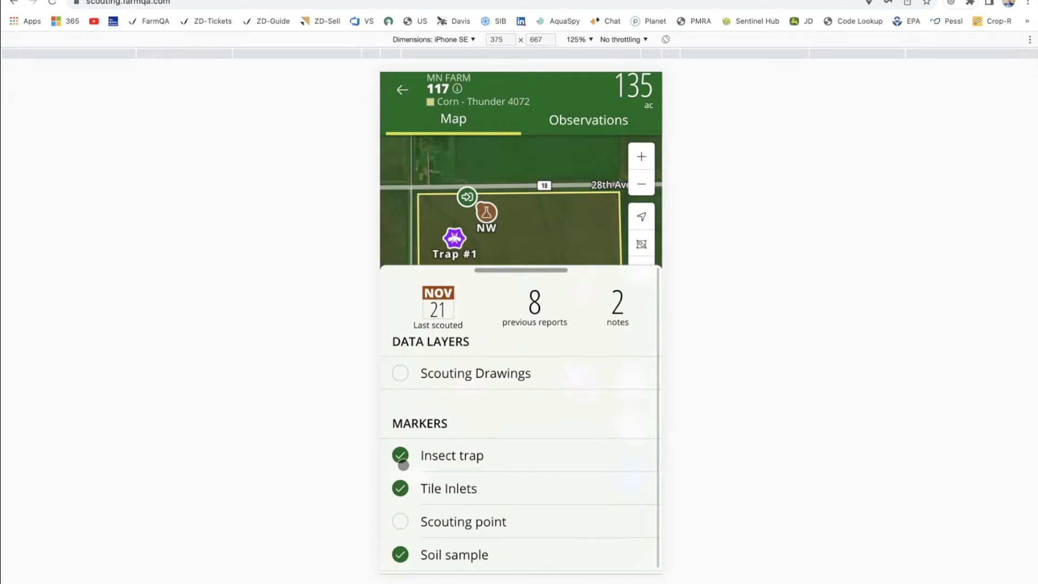
pyautogui.click(404, 464)
pyautogui.click(400, 554)
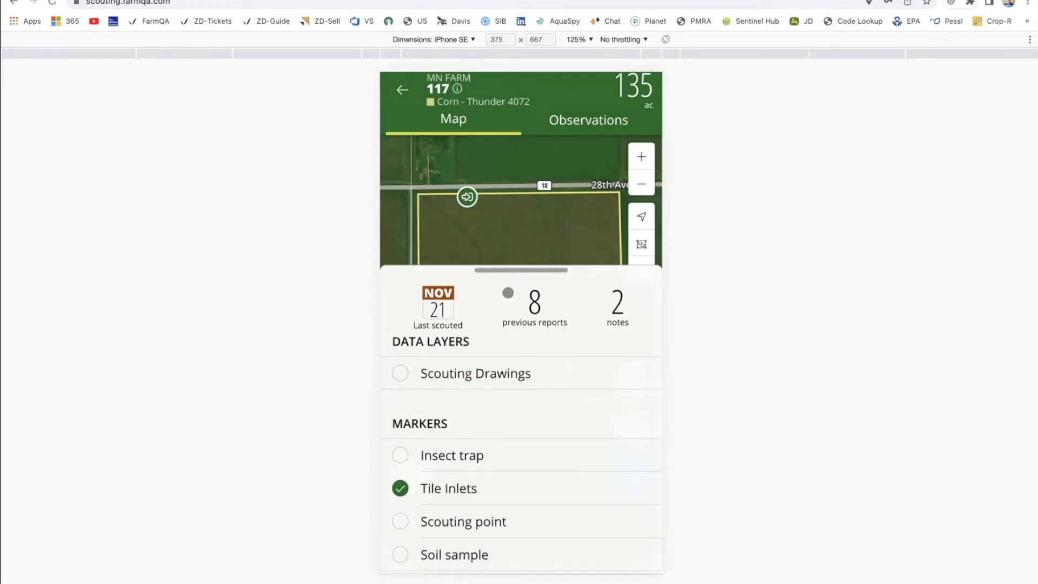
pyautogui.click(508, 293)
# Add two more Tile Inlets markers, 'SW' in the southwest and 'SE' in the southeast.
pyautogui.click(630, 472)
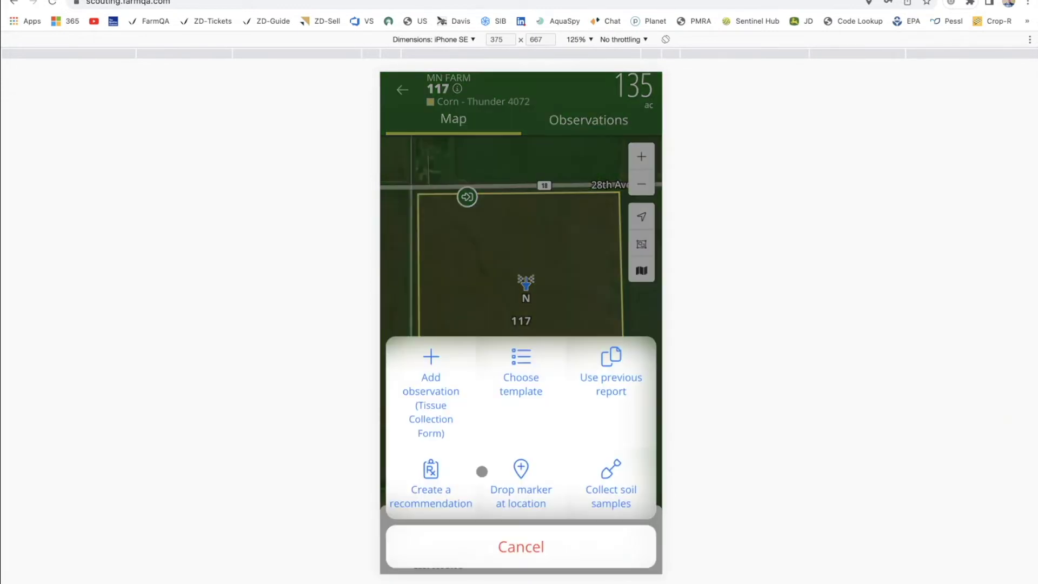
pyautogui.click(507, 473)
pyautogui.click(486, 215)
pyautogui.click(470, 417)
pyautogui.write('SW')
pyautogui.click(471, 514)
pyautogui.click(630, 378)
pyautogui.click(518, 494)
pyautogui.click(453, 412)
pyautogui.write('SE')
pyautogui.click(488, 520)
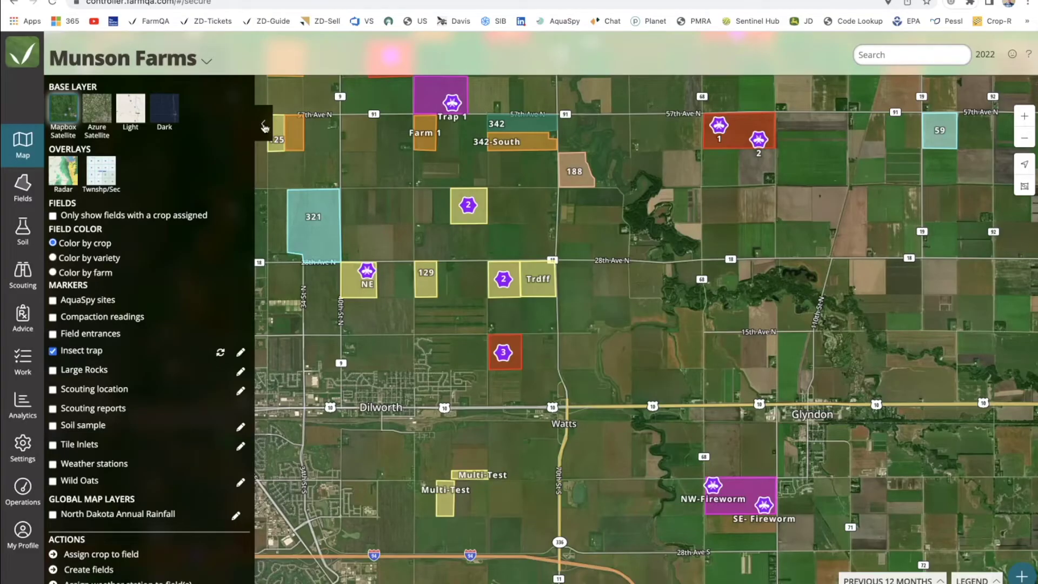
# Turn off Insect trap in Map layers and pan to the Wild Oats points on fields Grid and 193.
pyautogui.click(263, 125)
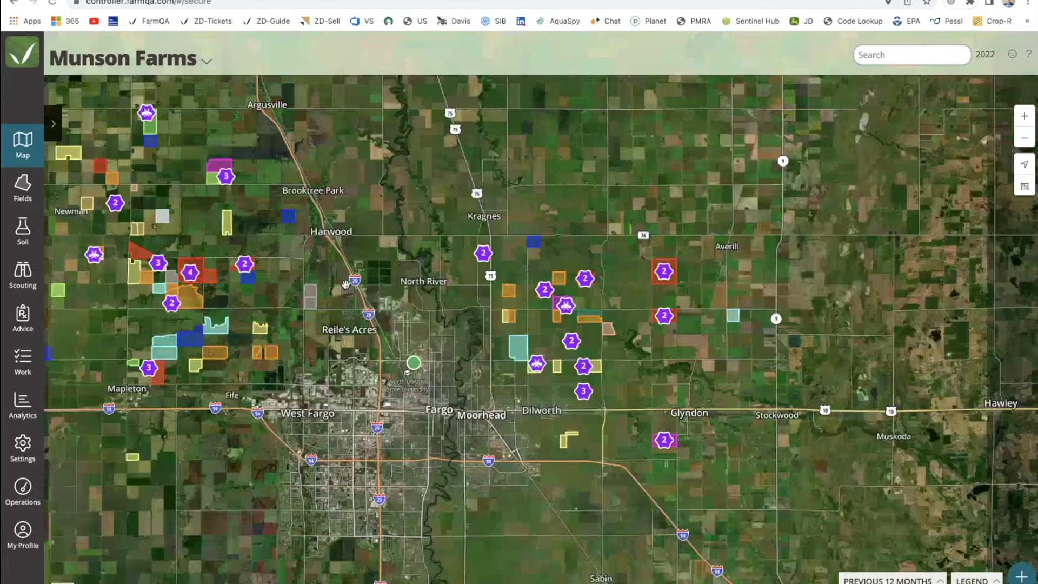
pyautogui.click(53, 123)
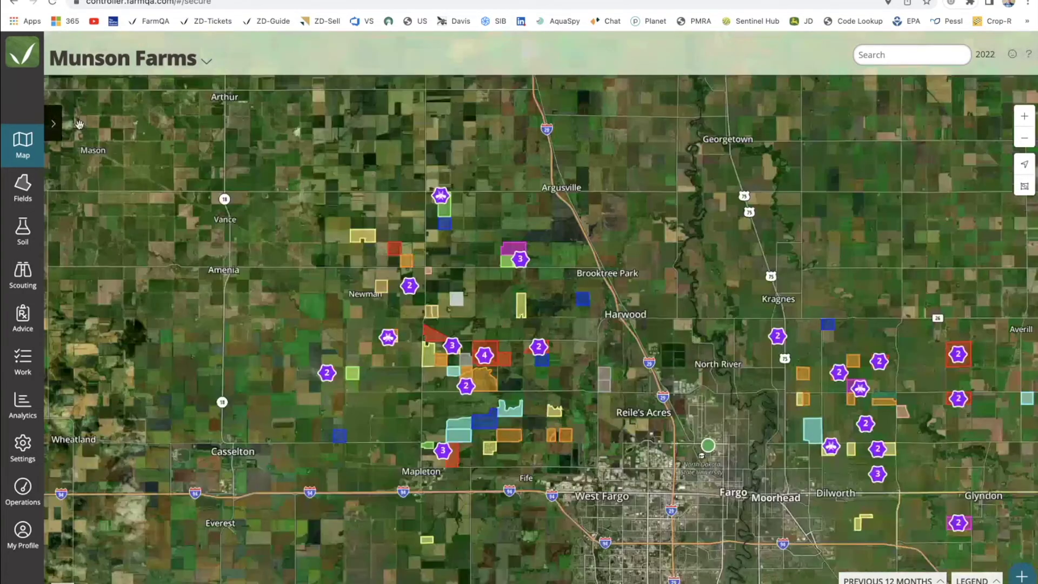
pyautogui.click(53, 351)
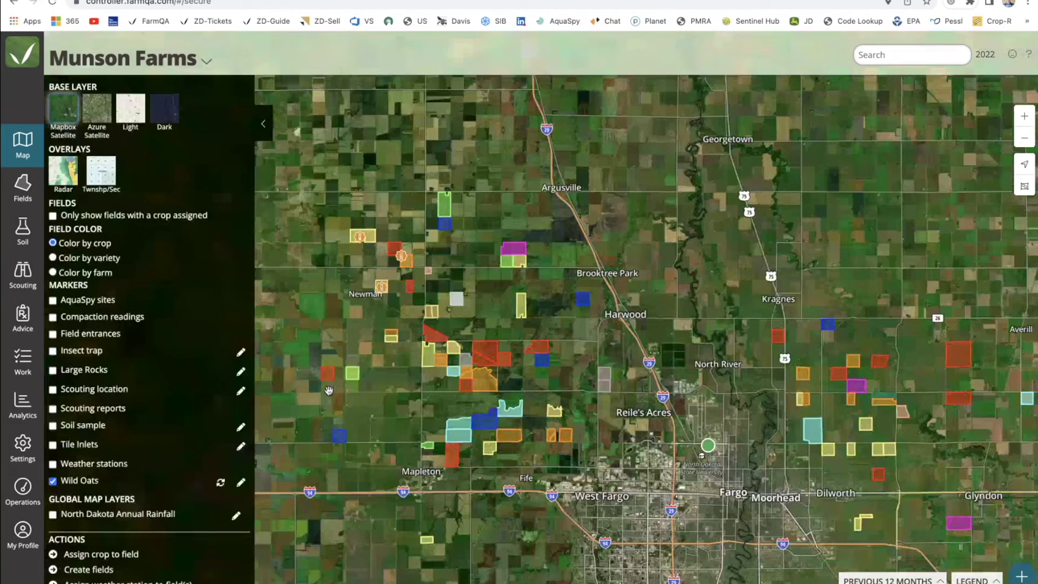
pyautogui.scroll(10, 360, 242)
pyautogui.moveTo(424, 300); pyautogui.dragTo(472, 239)
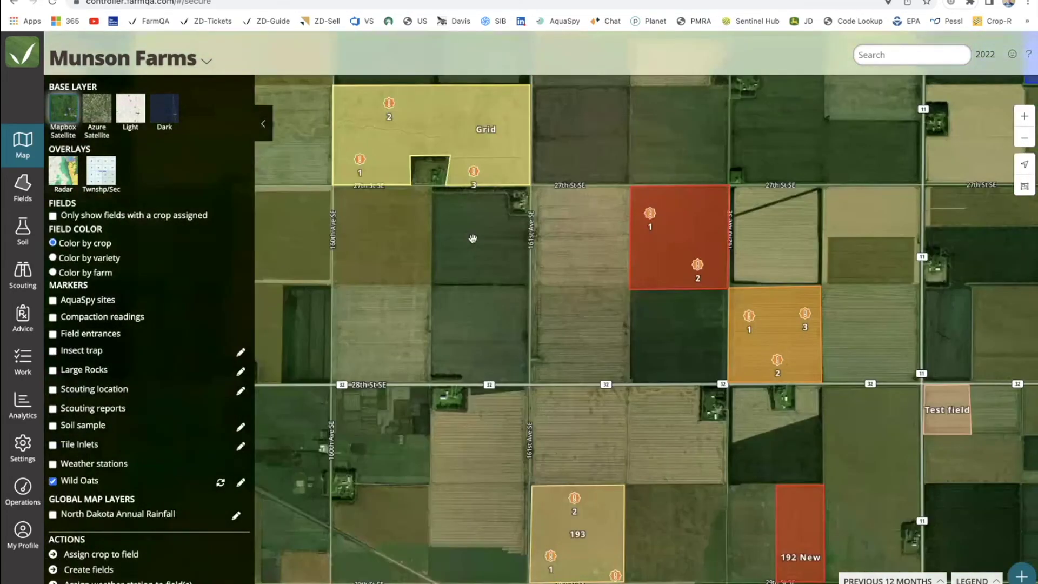
pyautogui.scroll(-2, 472, 238)
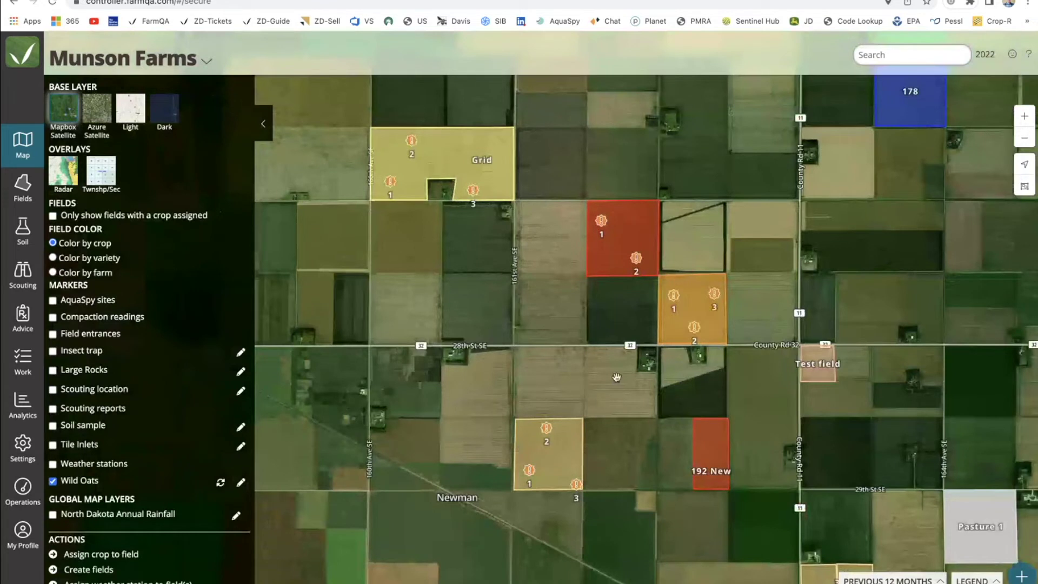
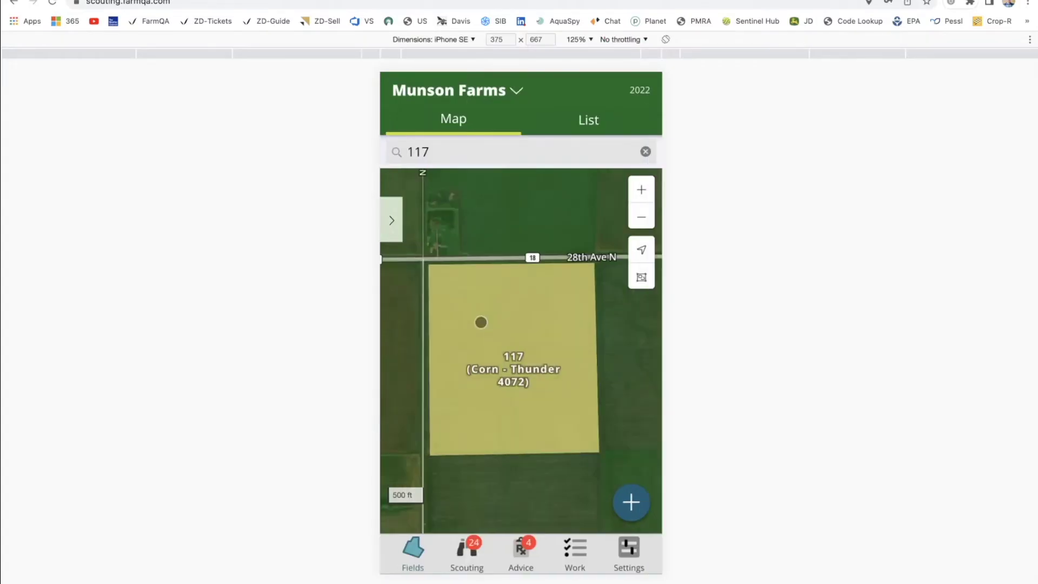
# Clear the 117 search and open the Grid corn field (301 ac) in Scouting.
pyautogui.click(645, 151)
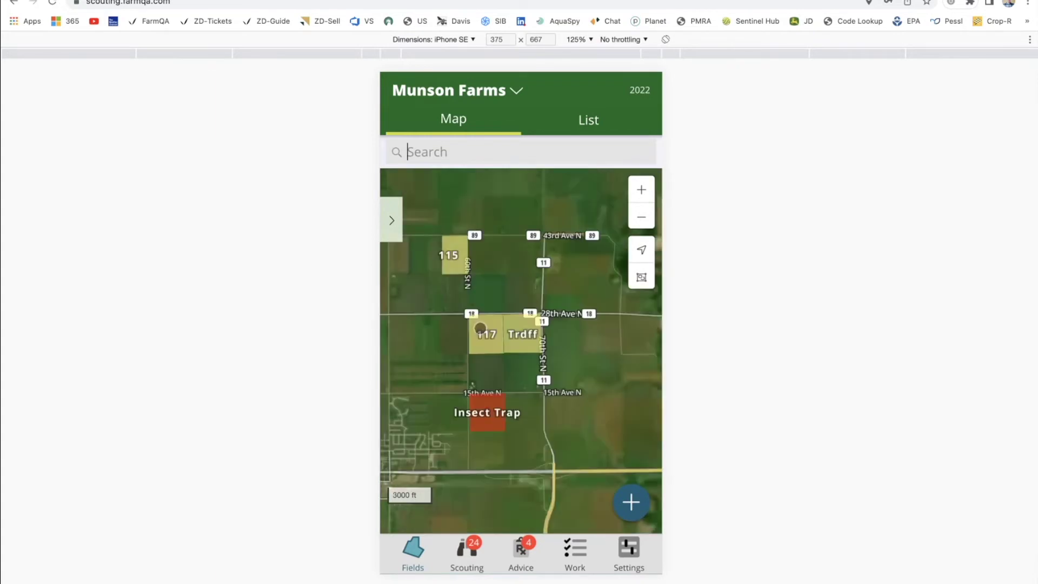
pyautogui.scroll(-5, 517, 334)
pyautogui.moveTo(504, 341); pyautogui.dragTo(623, 354)
pyautogui.scroll(5, 514, 276)
pyautogui.click(514, 276)
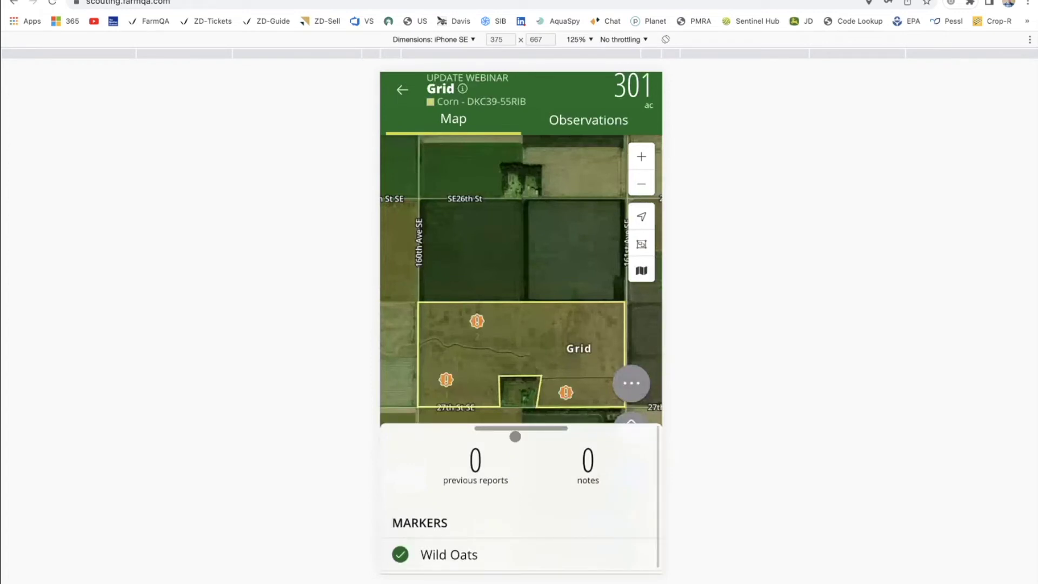
# Lower the field summary to frame Grid's Wild Oats markers, then return to the Munson Farms map.
pyautogui.moveTo(514, 434); pyautogui.dragTo(474, 497)
pyautogui.scroll(2, 466, 370)
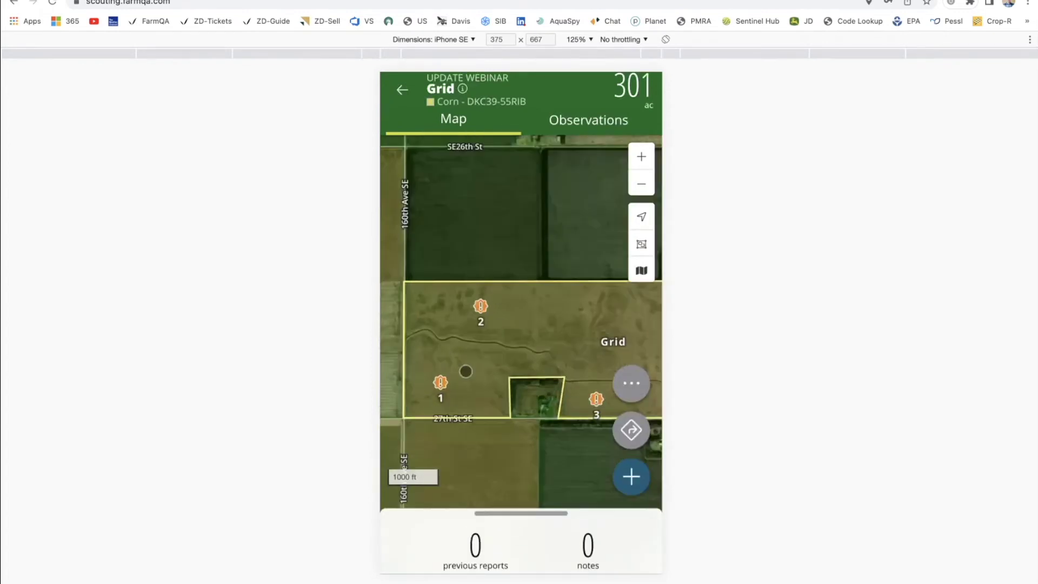
pyautogui.moveTo(465, 365); pyautogui.dragTo(488, 343)
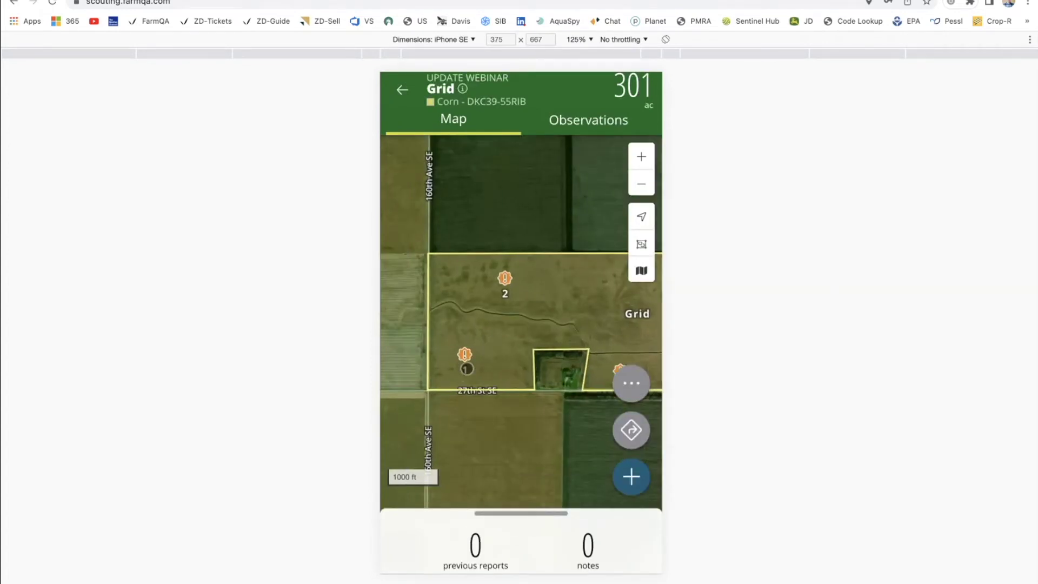
pyautogui.scroll(3, 460, 352)
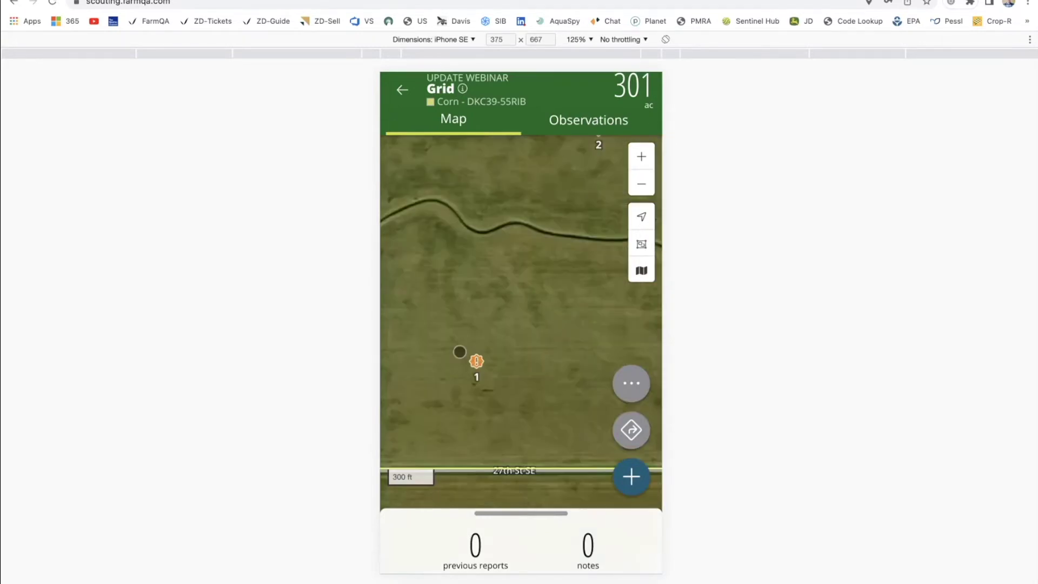
pyautogui.scroll(-3, 459, 353)
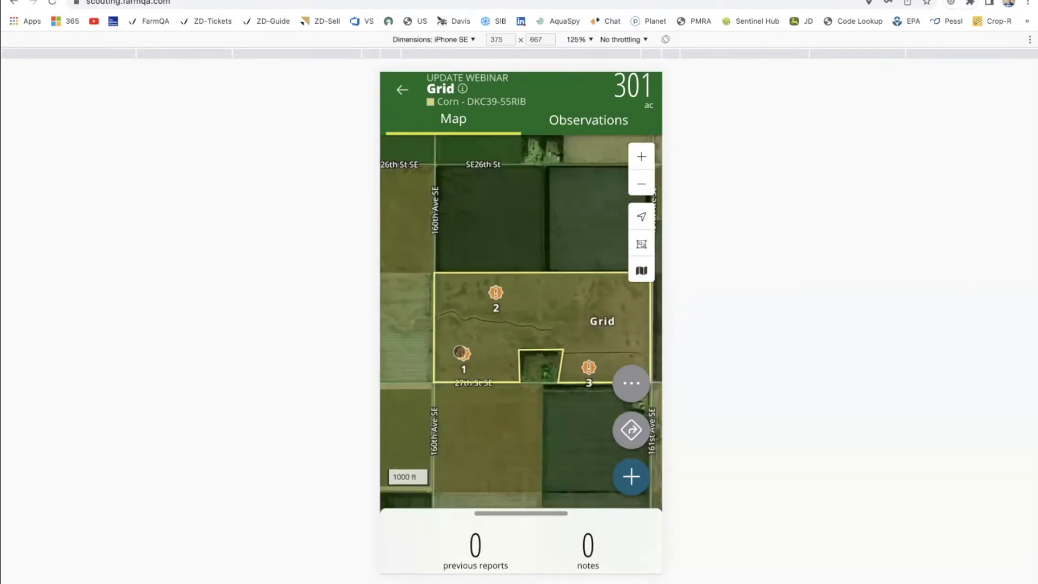
pyautogui.moveTo(474, 309); pyautogui.dragTo(473, 271)
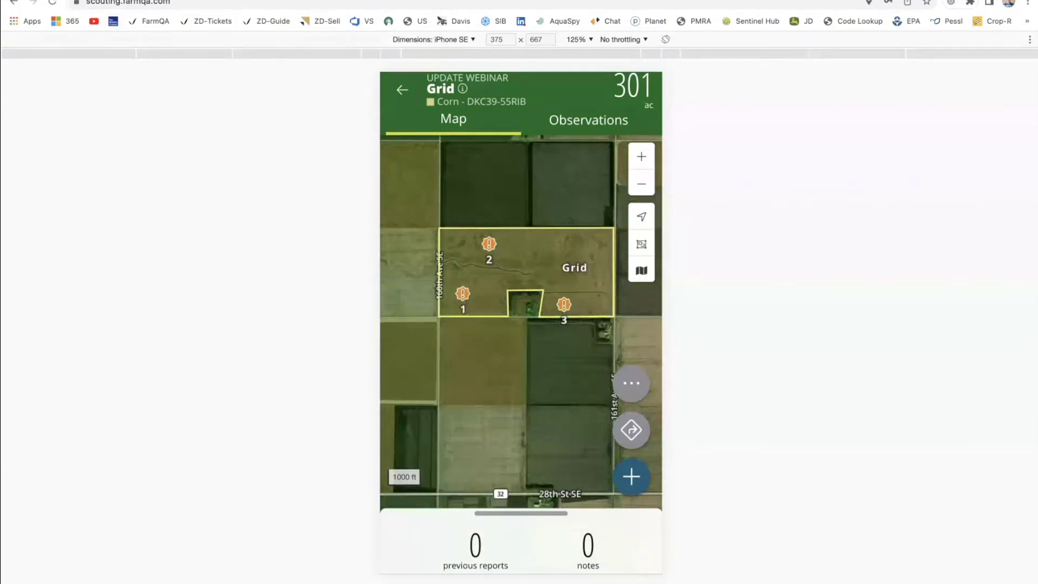
pyautogui.hotkey('ctrl', 'Tab')
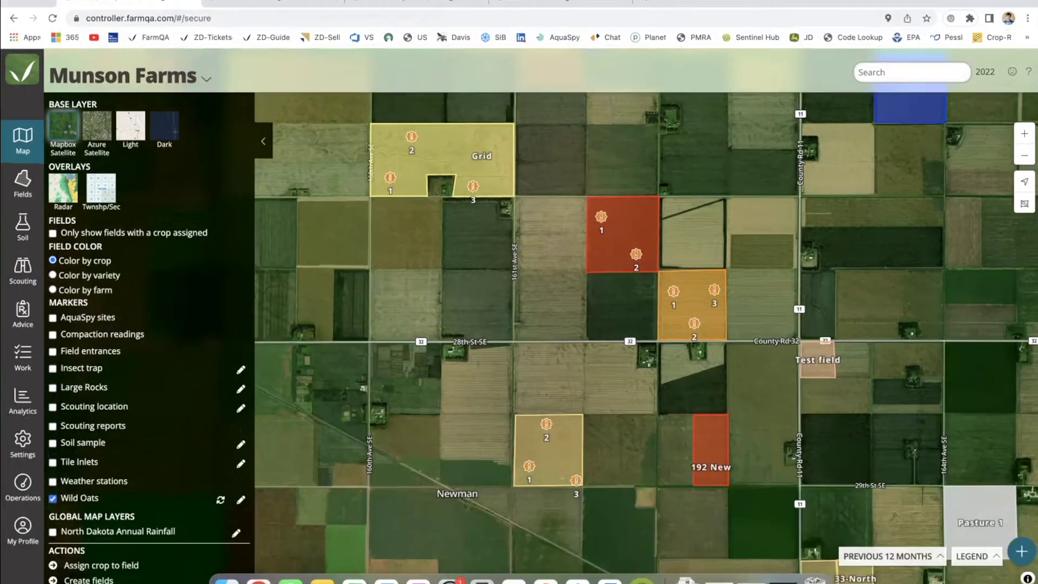
# Export the Prescription Field boundary as a zip, then begin a new field on Munson Farms.
pyautogui.click(407, 3)
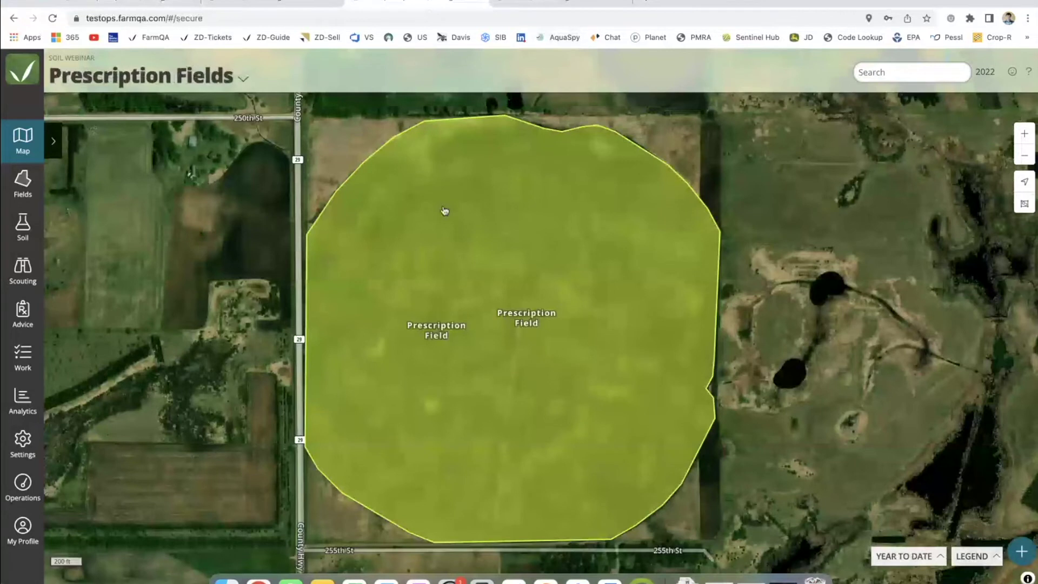
pyautogui.click(445, 210)
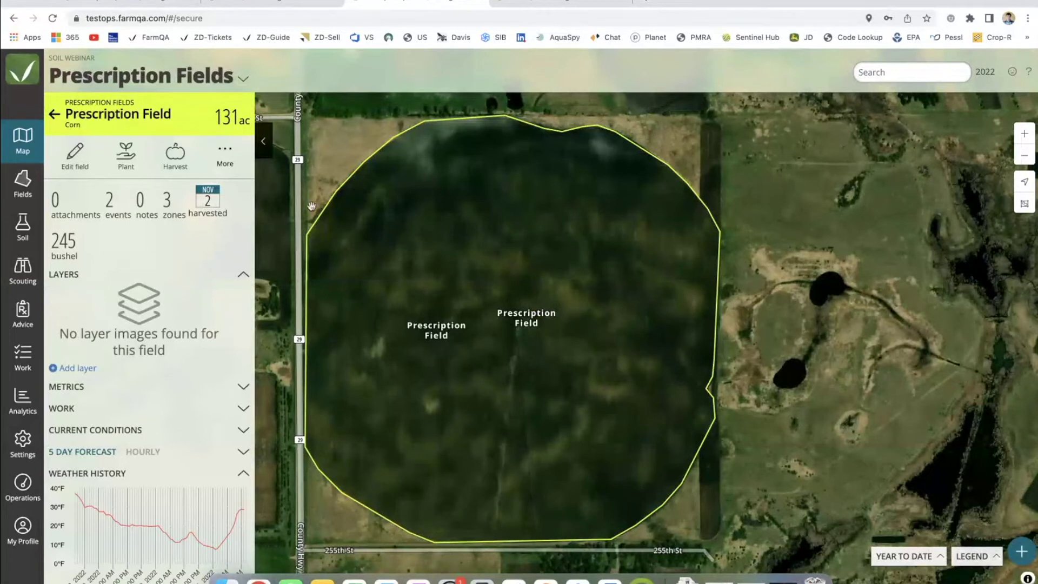
pyautogui.click(244, 275)
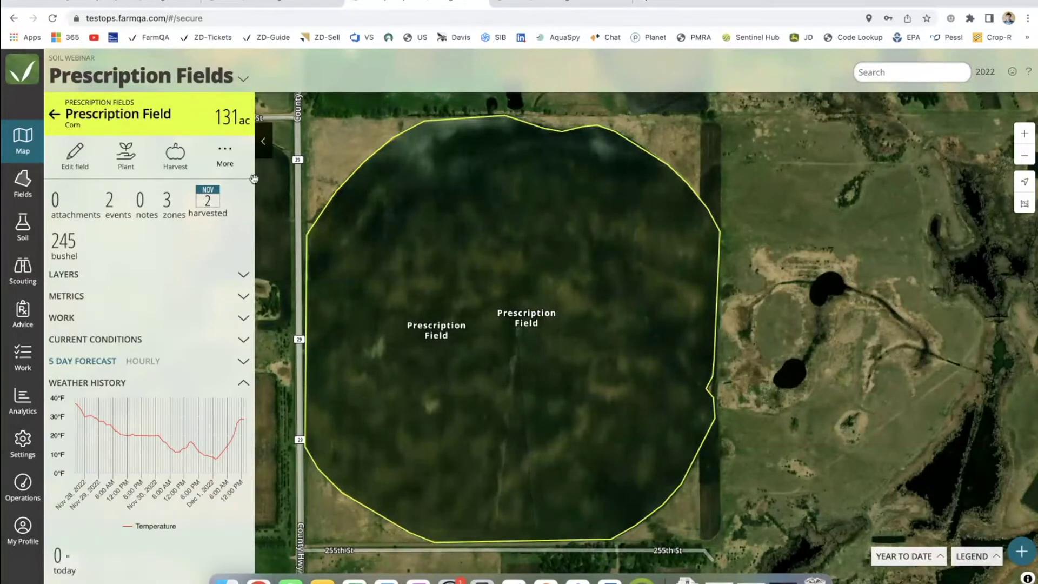
pyautogui.click(225, 153)
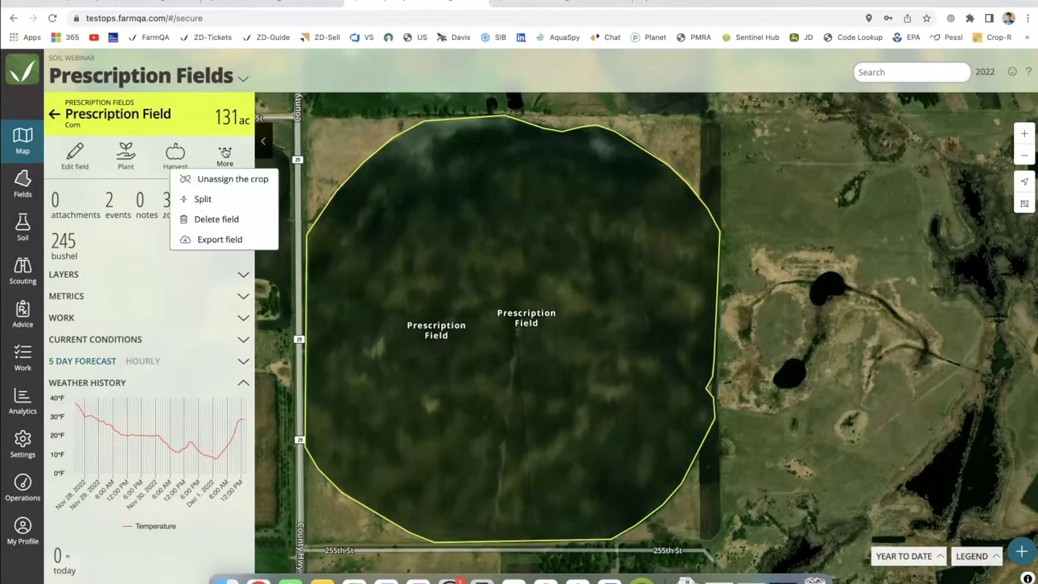
pyautogui.click(215, 240)
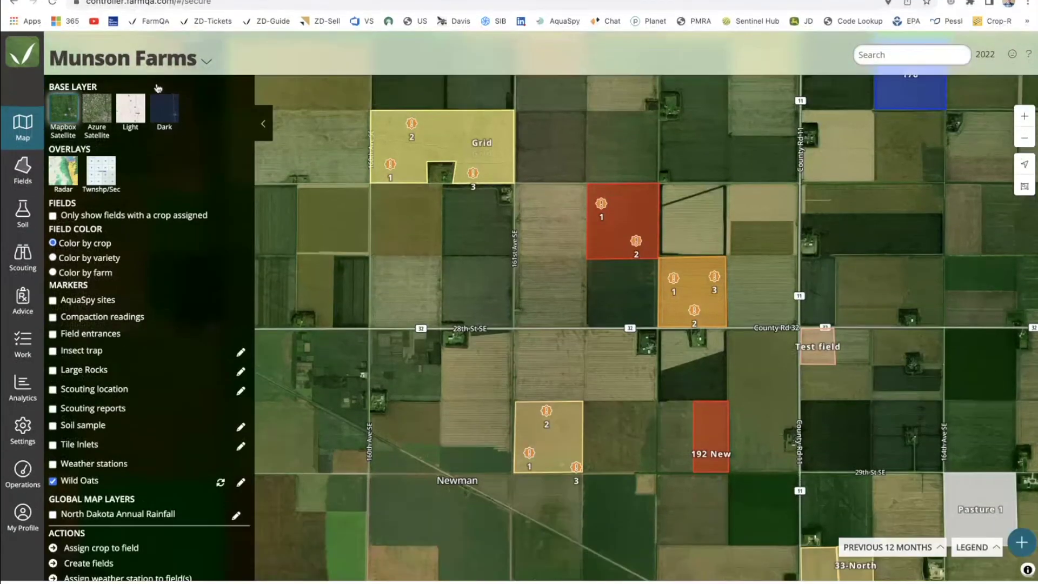
pyautogui.click(262, 126)
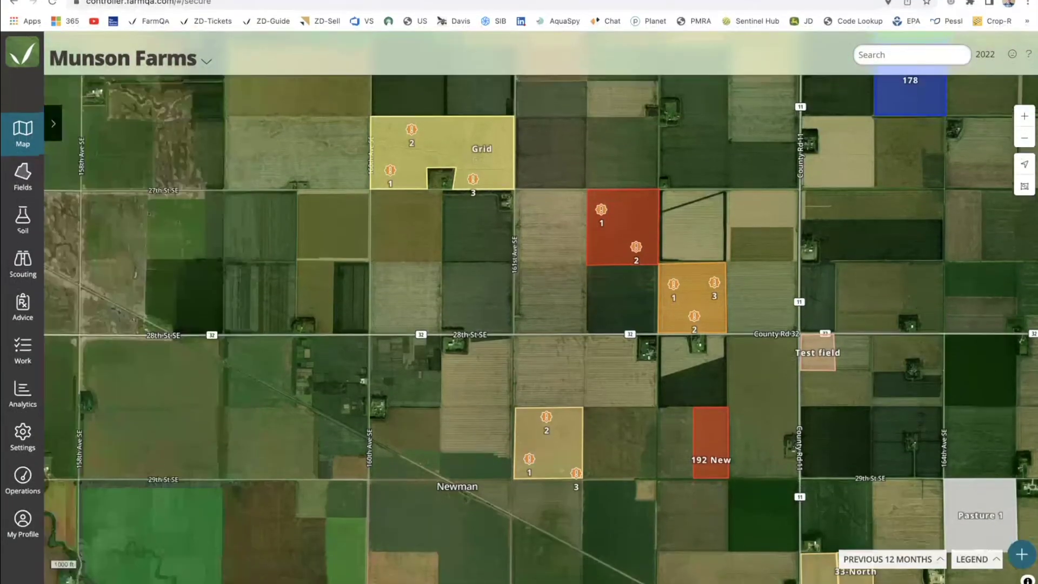
pyautogui.click(1021, 576)
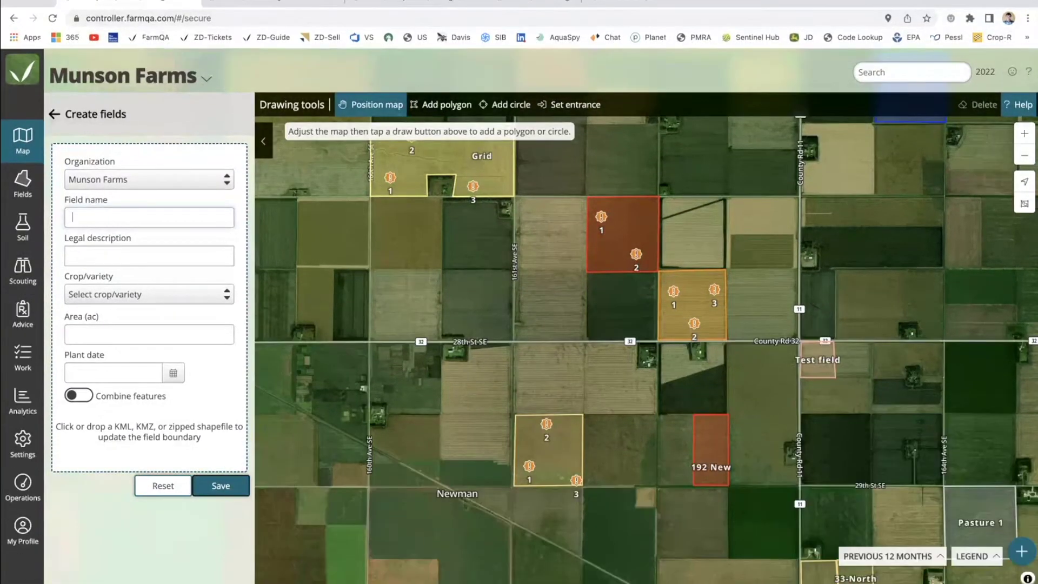
# Create the field 'Demo Test' from the exported zip boundary, planted to Beets ACH 572.
pyautogui.click(686, 577)
pyautogui.moveTo(686, 552); pyautogui.dragTo(167, 406)
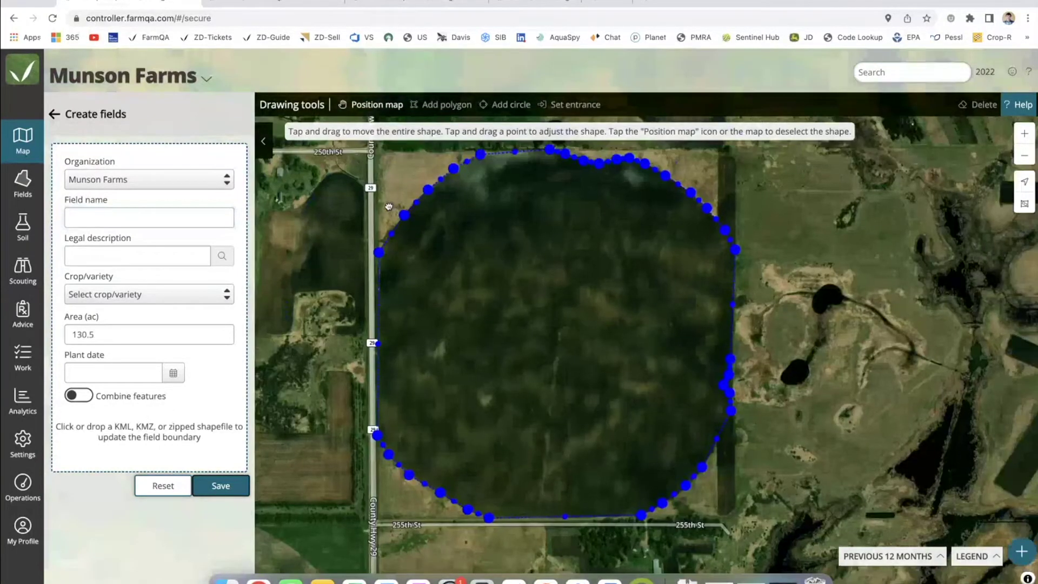
pyautogui.click(126, 219)
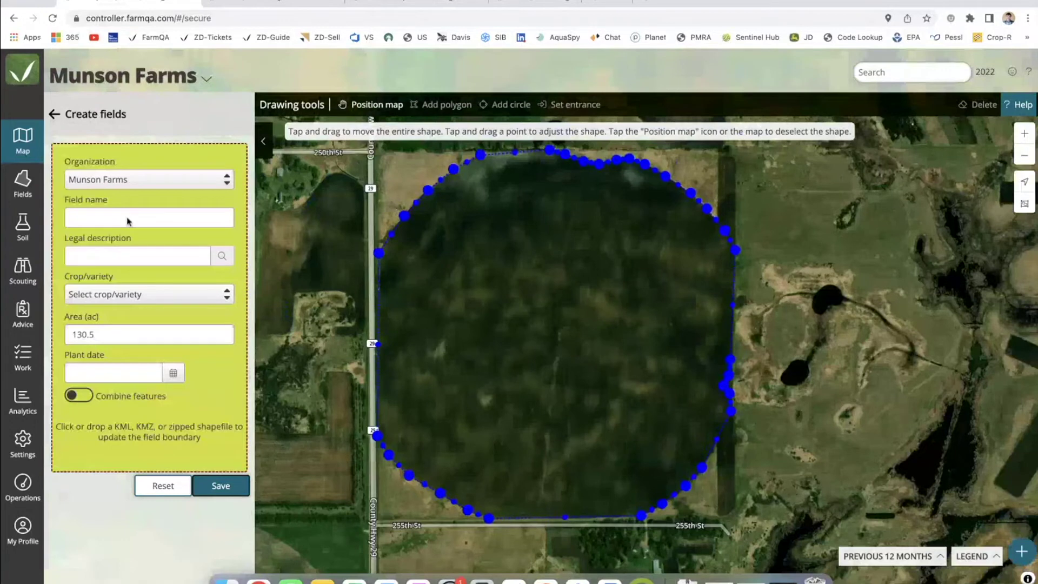
pyautogui.write('Demo Test')
pyautogui.click(114, 294)
pyautogui.click(107, 350)
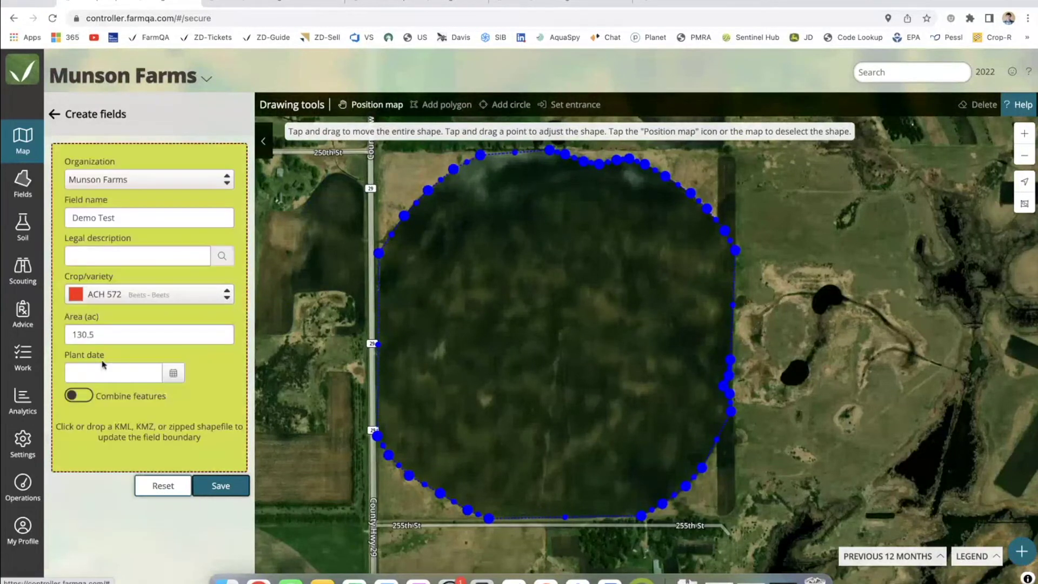
pyautogui.click(216, 485)
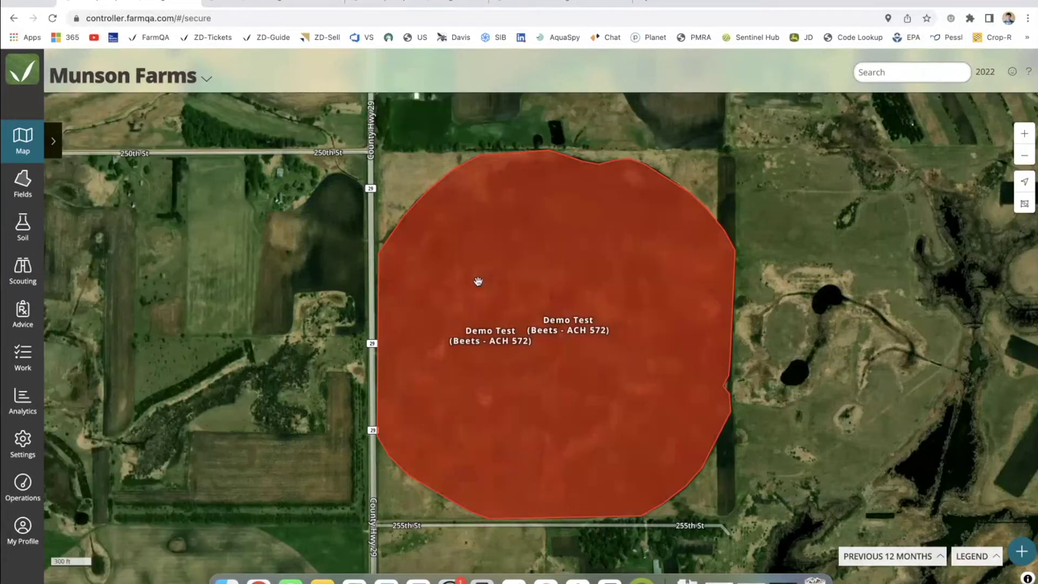
# In map layers, hide the Wild Oats markers and show the Soil sample markers.
pyautogui.click(55, 149)
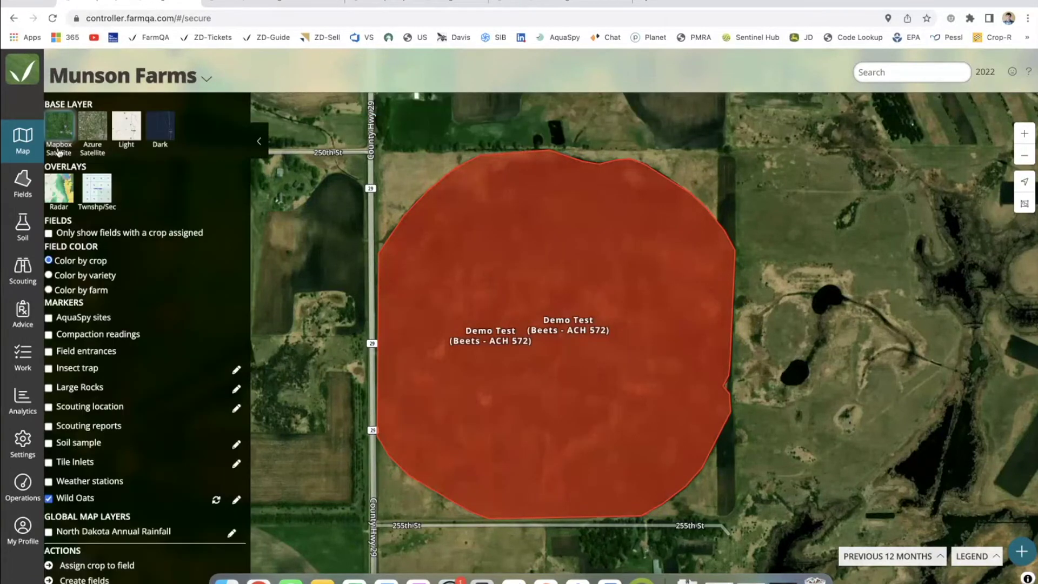
pyautogui.click(53, 498)
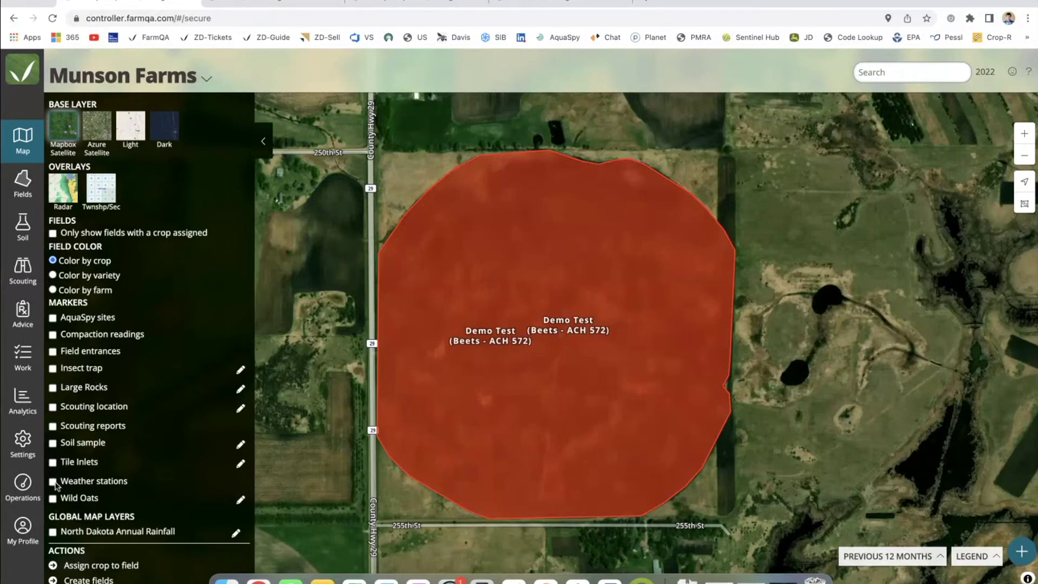
pyautogui.click(53, 445)
pyautogui.click(53, 444)
# Upload soil sample markers from CH Pin Example_Soil Webinar.zip, named by SampleID.
pyautogui.click(241, 445)
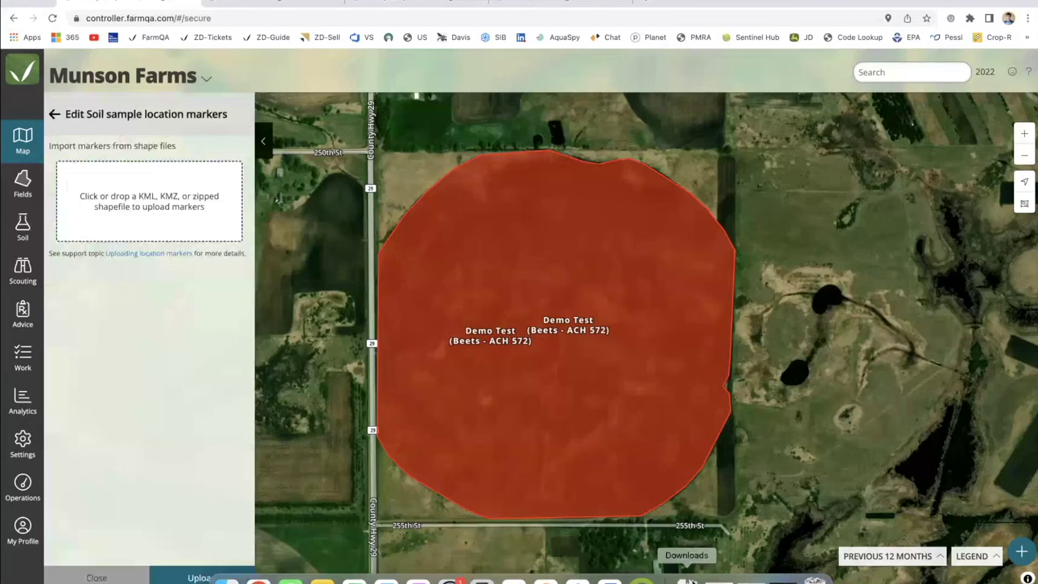
pyautogui.click(226, 579)
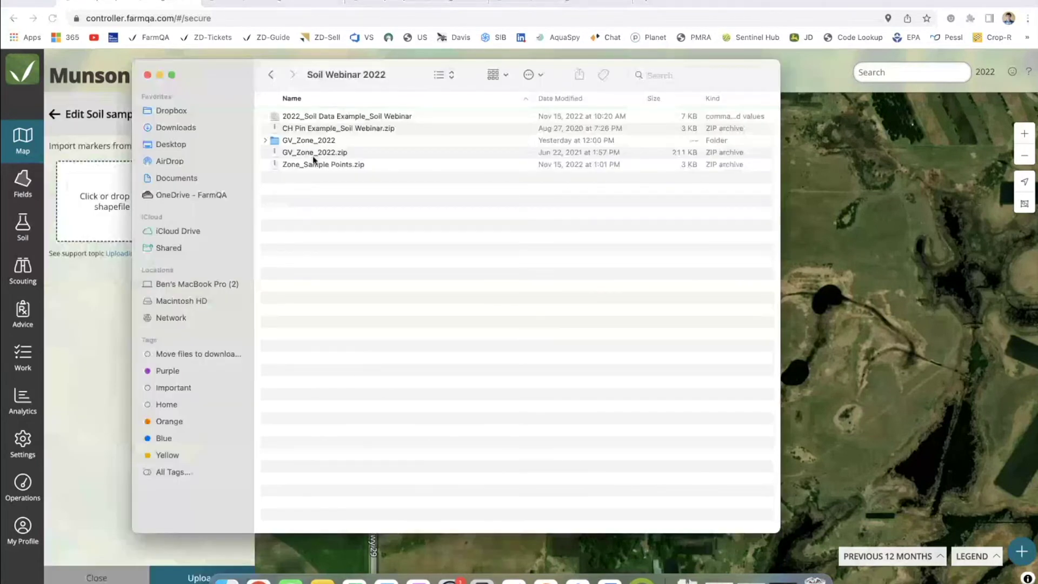
pyautogui.click(332, 165)
pyautogui.click(320, 203)
pyautogui.moveTo(312, 130); pyautogui.dragTo(106, 203)
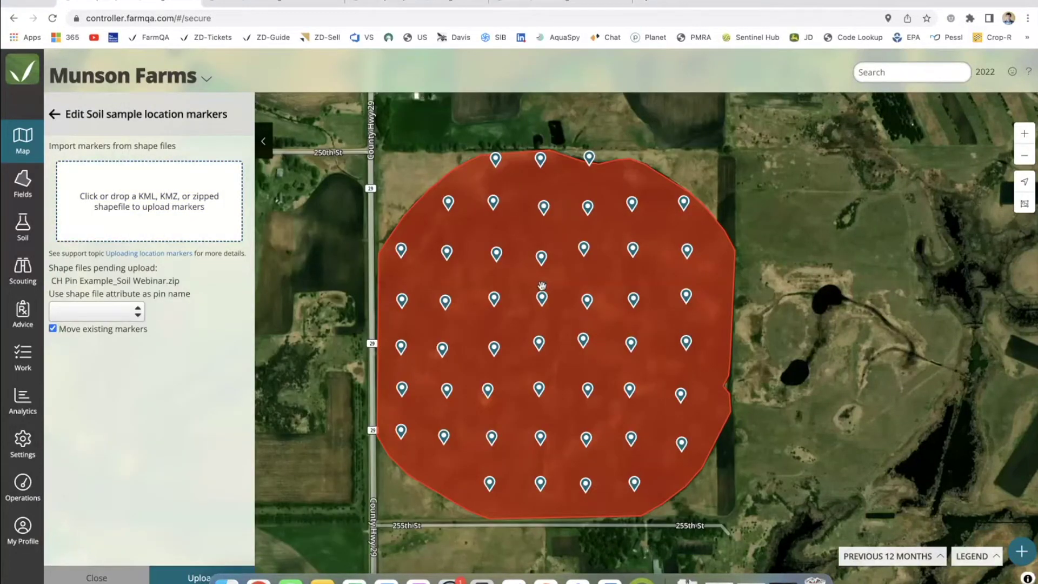
pyautogui.click(138, 312)
pyautogui.click(116, 174)
pyautogui.click(108, 304)
pyautogui.click(104, 163)
pyautogui.click(181, 576)
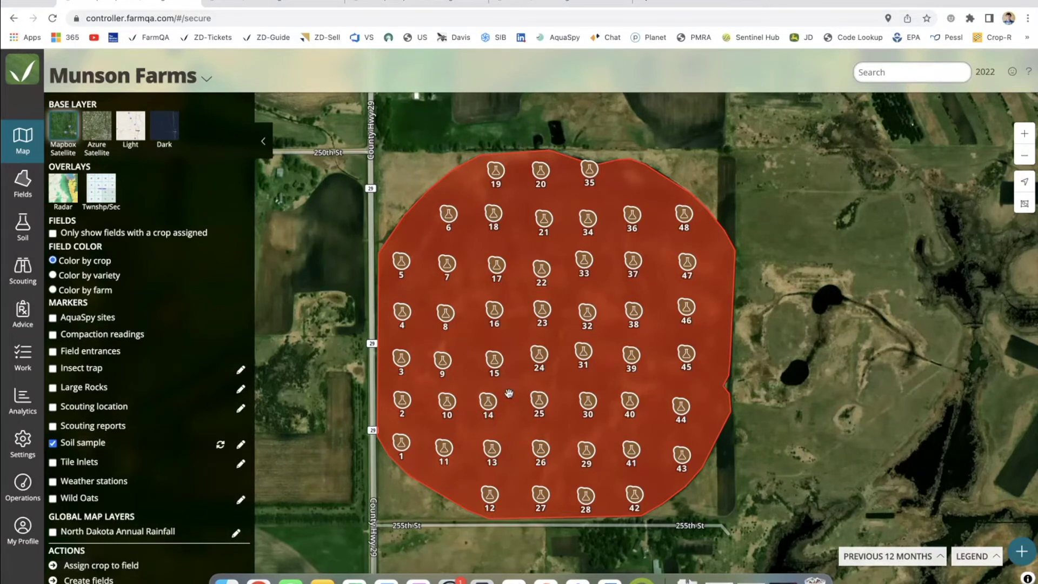
pyautogui.scroll(-6, 509, 393)
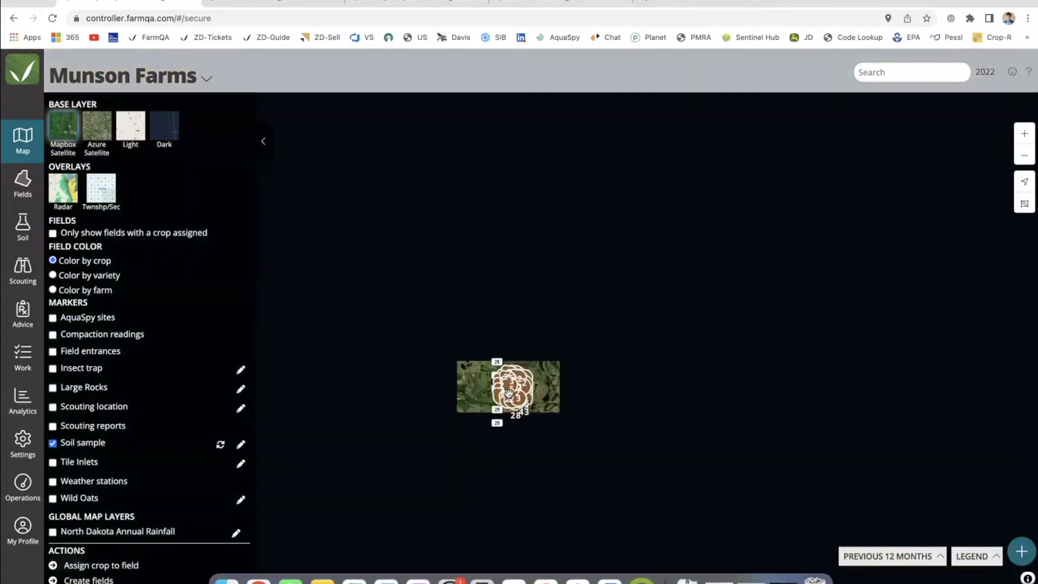
pyautogui.scroll(2, 509, 393)
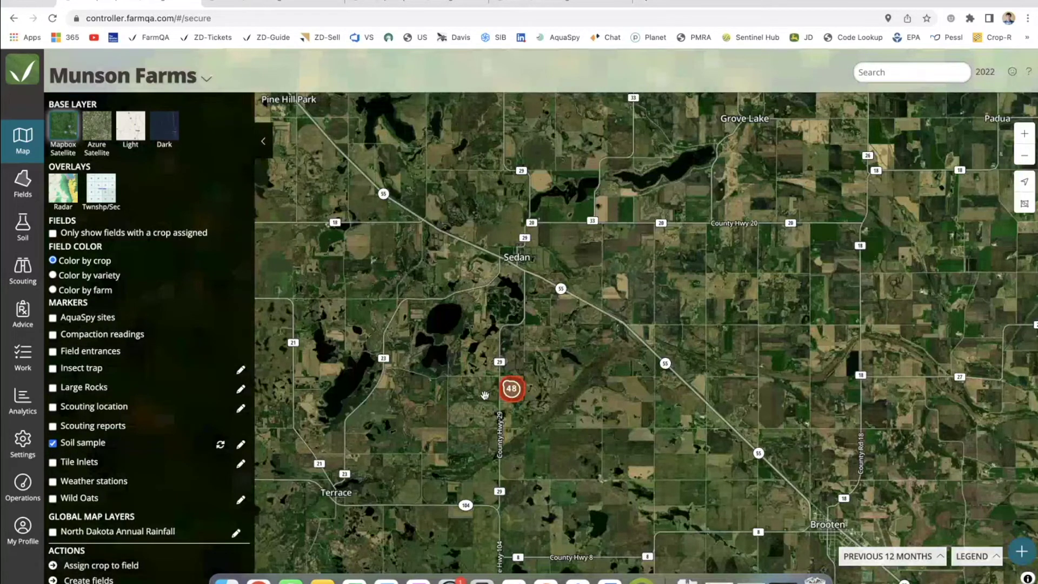
pyautogui.scroll(5, 513, 390)
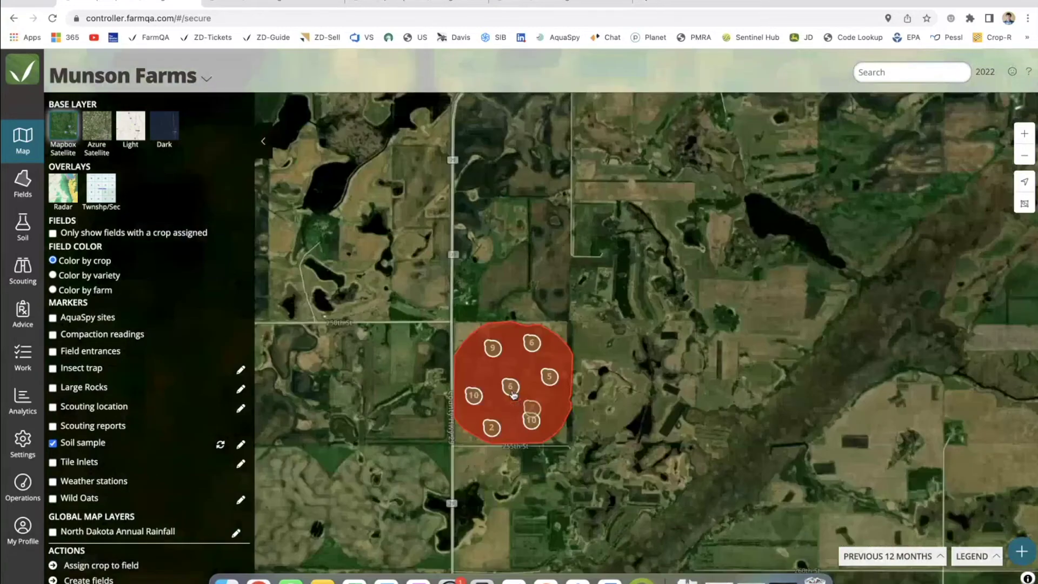
pyautogui.scroll(2, 527, 403)
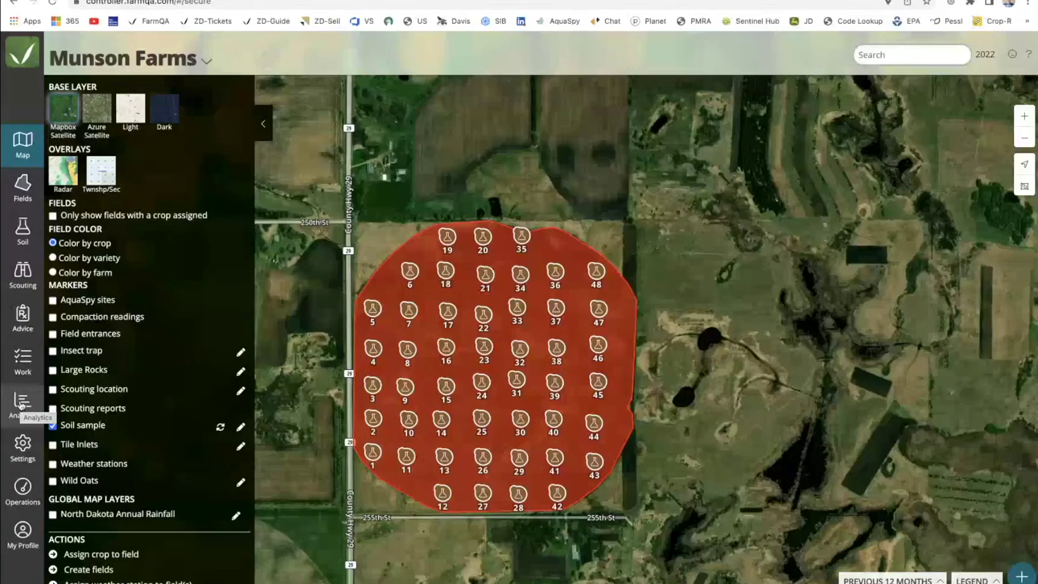
pyautogui.click(22, 405)
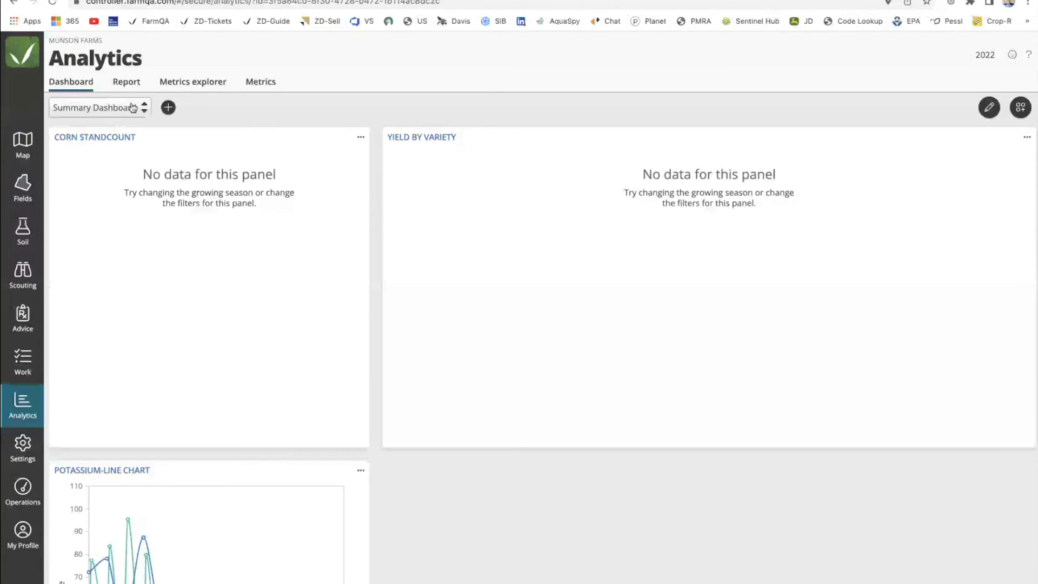
# Switch the analytics view to the Soil Dashboard and look over its charts.
pyautogui.click(129, 112)
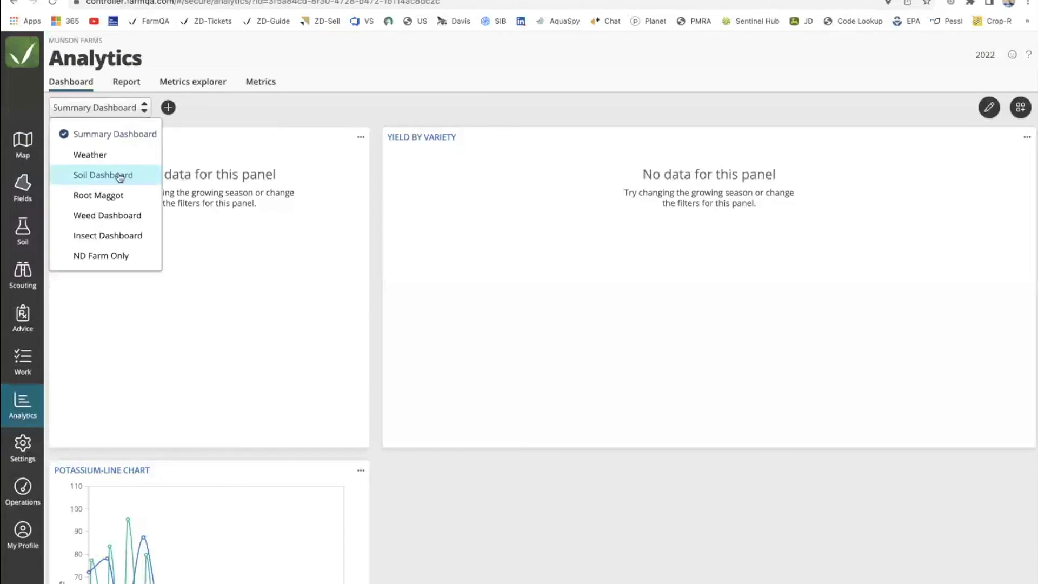
pyautogui.click(121, 174)
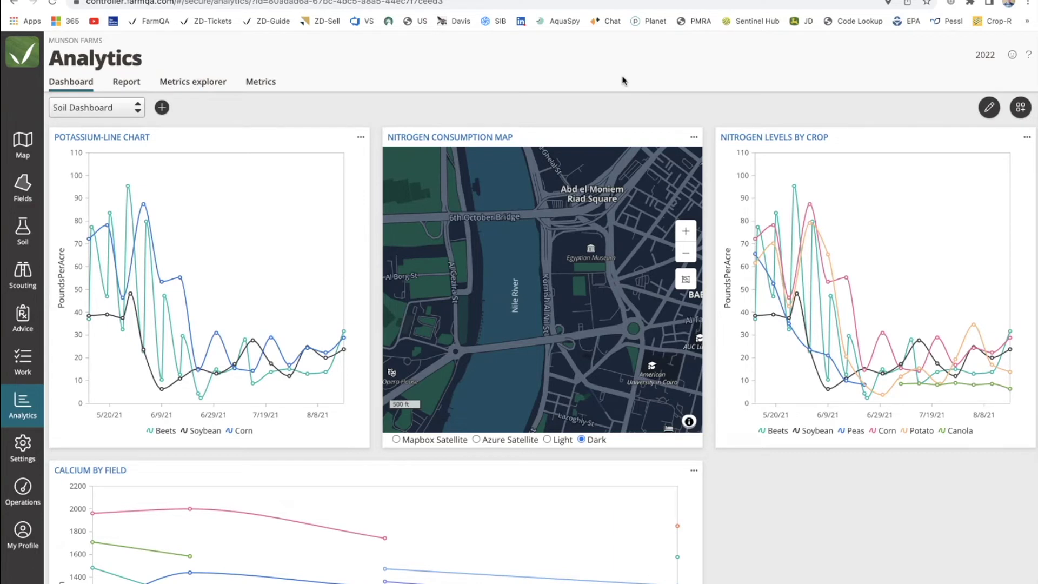
pyautogui.moveTo(234, 385)
pyautogui.scroll(-1, 234, 385)
pyautogui.scroll(1, 233, 385)
# Switch to the Weather dashboard and dismiss the too-many-series notice.
pyautogui.moveTo(143, 204)
pyautogui.click(137, 107)
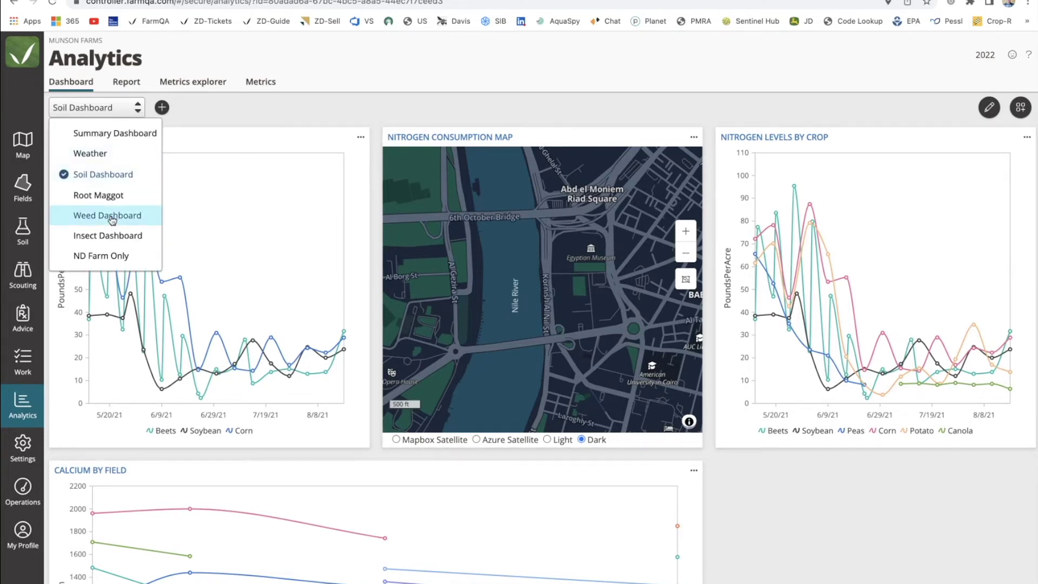
pyautogui.click(108, 156)
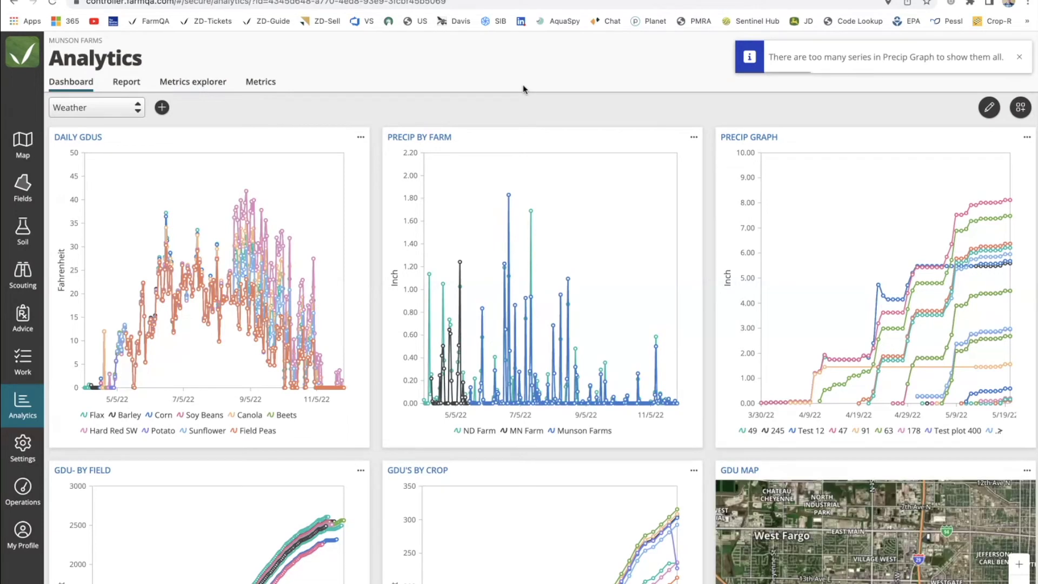
pyautogui.click(1019, 59)
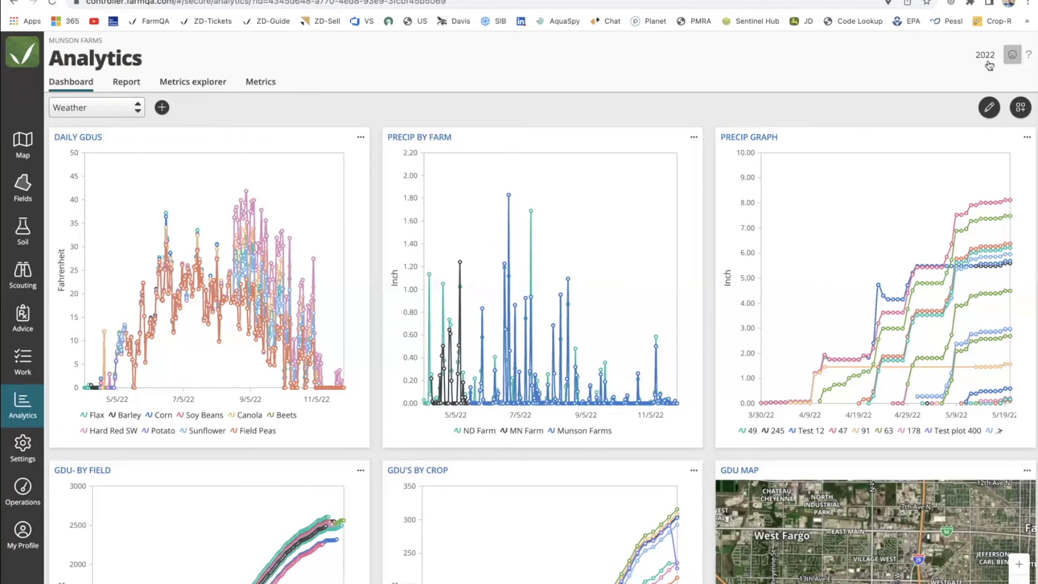
# Open the Example Grid report and scroll across its tissue, disease, imagery, insect and plant-condition columns.
pyautogui.click(123, 86)
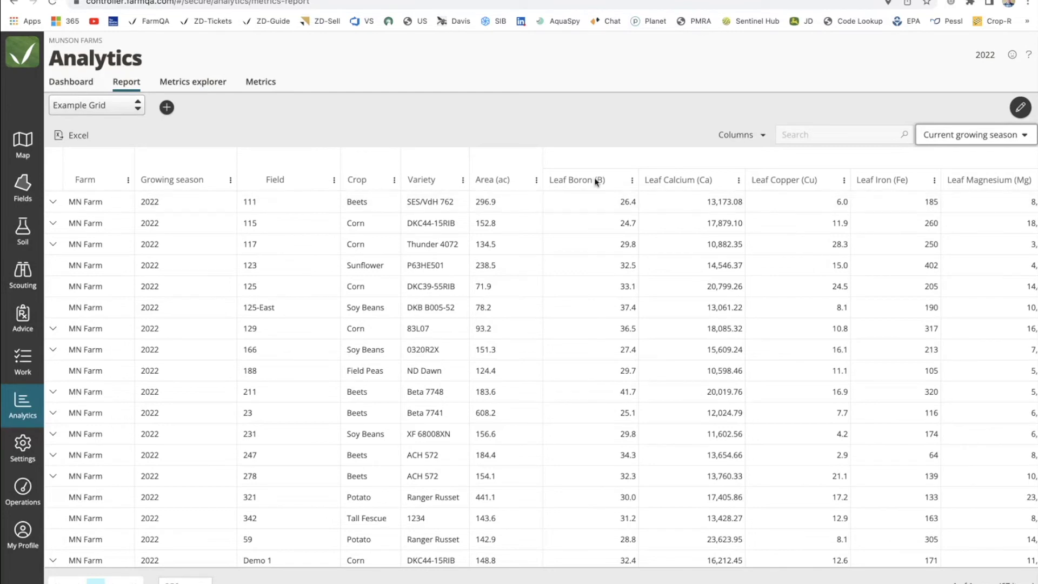
pyautogui.hscroll(2, 643, 220)
pyautogui.hscroll(10, 643, 221)
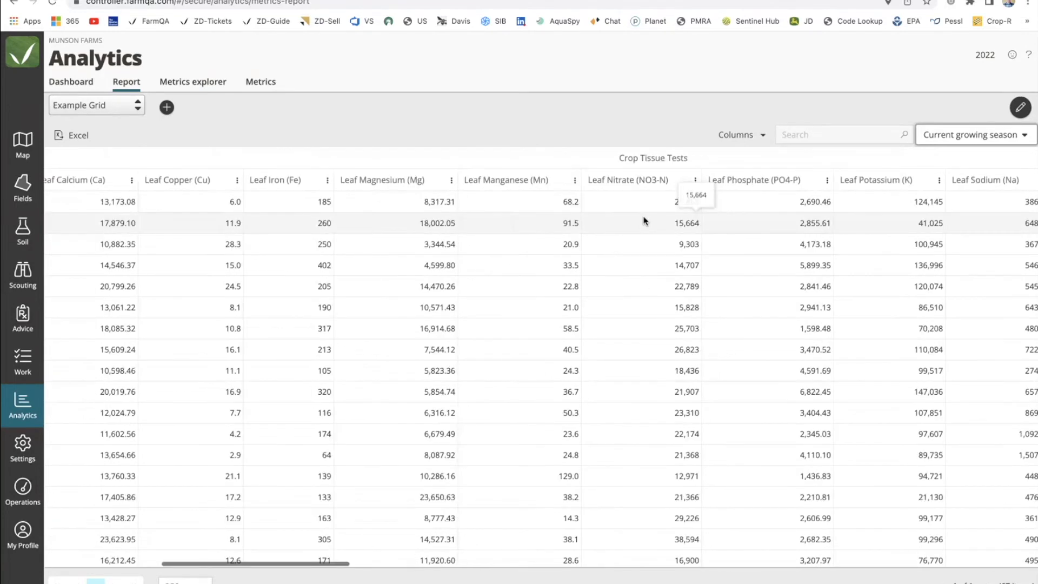
pyautogui.hscroll(14, 644, 220)
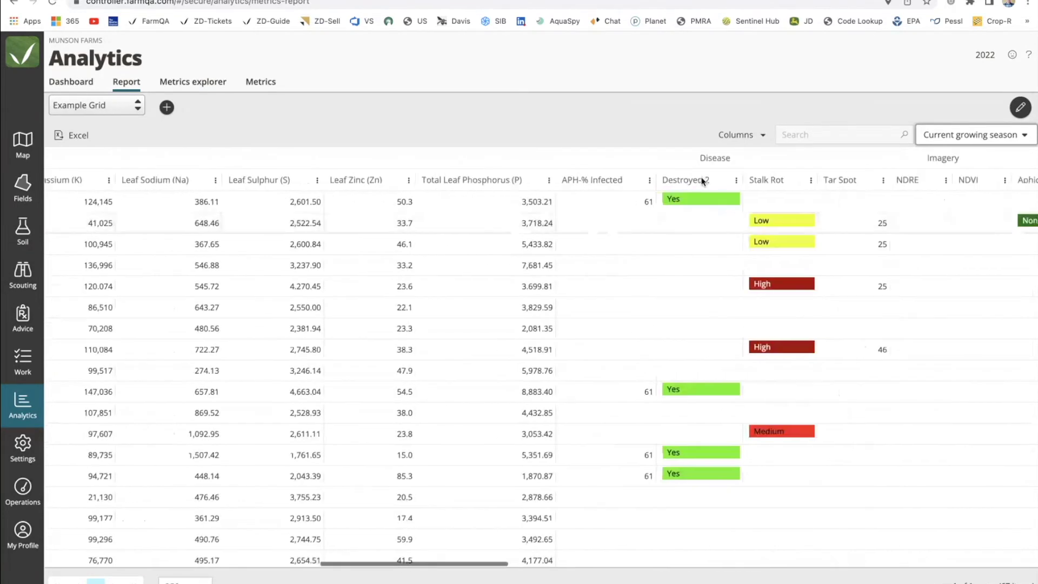
pyautogui.hscroll(9, 744, 213)
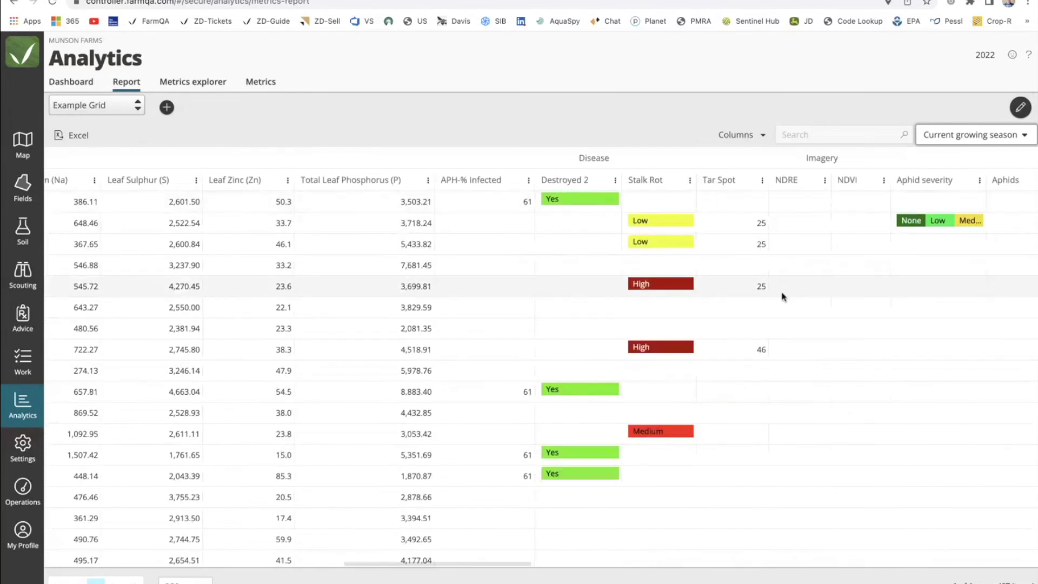
pyautogui.hscroll(9, 798, 297)
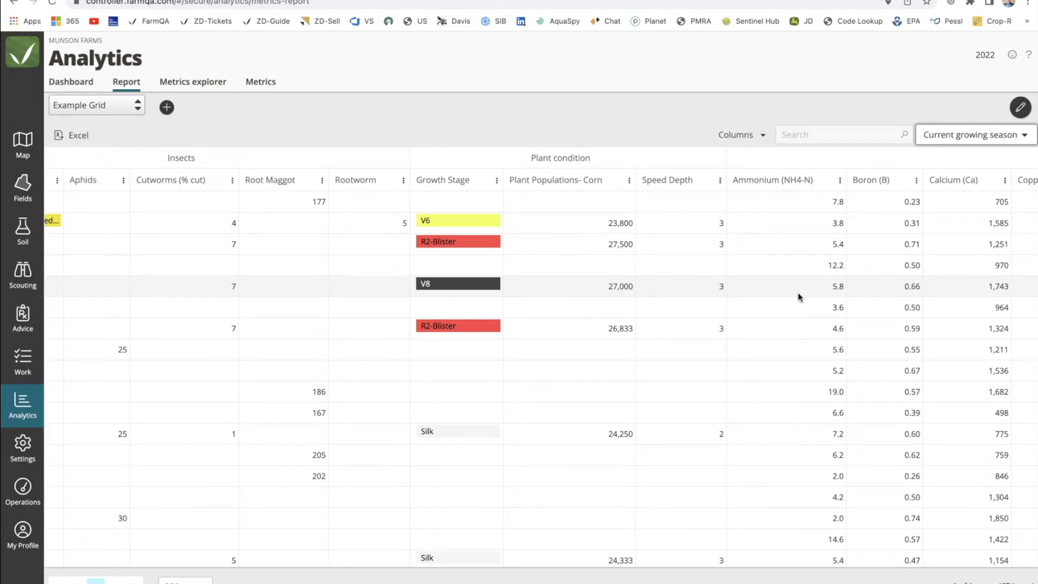
pyautogui.click(138, 106)
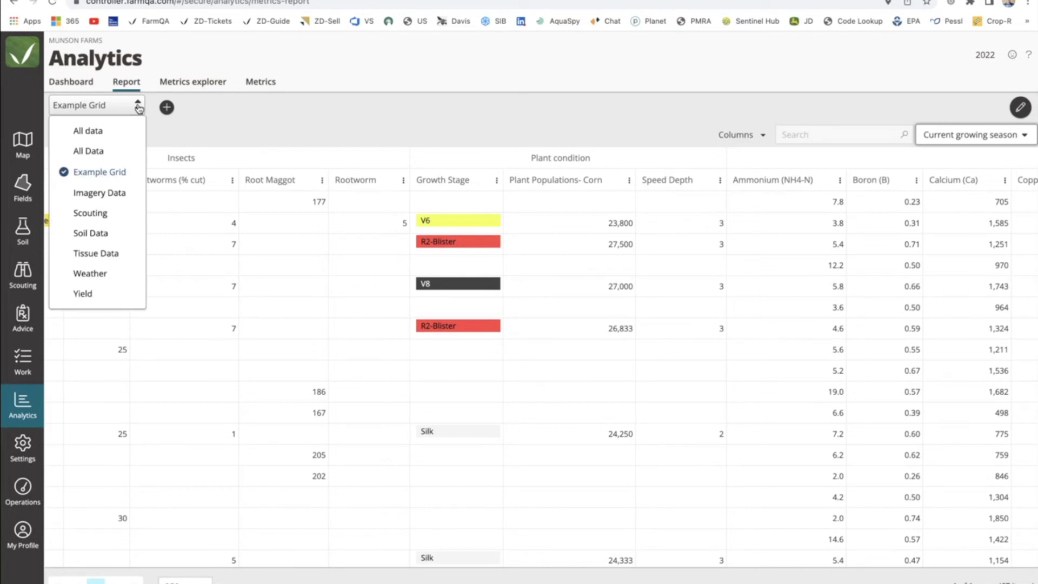
pyautogui.click(101, 194)
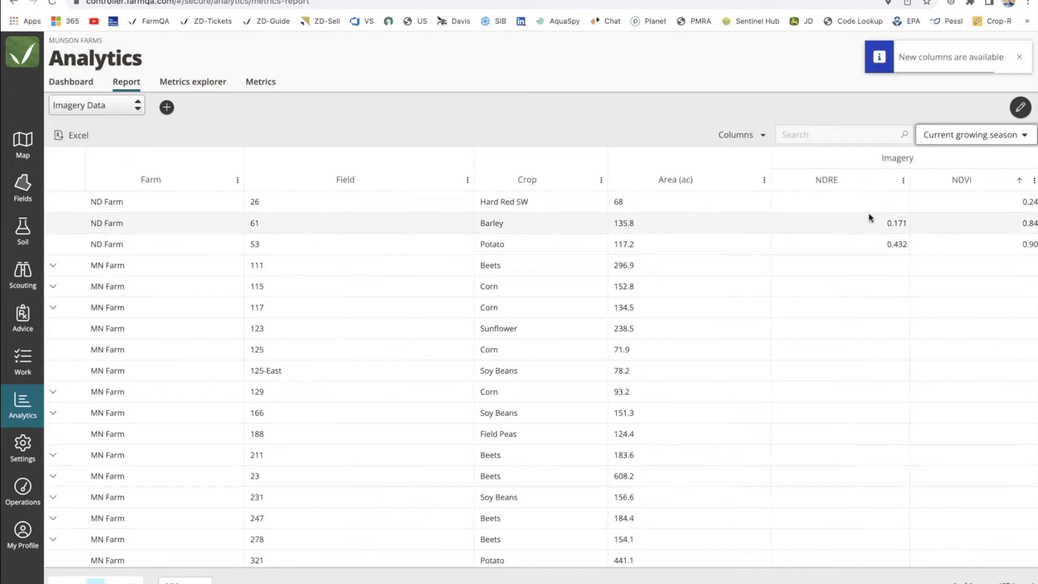
pyautogui.click(1023, 223)
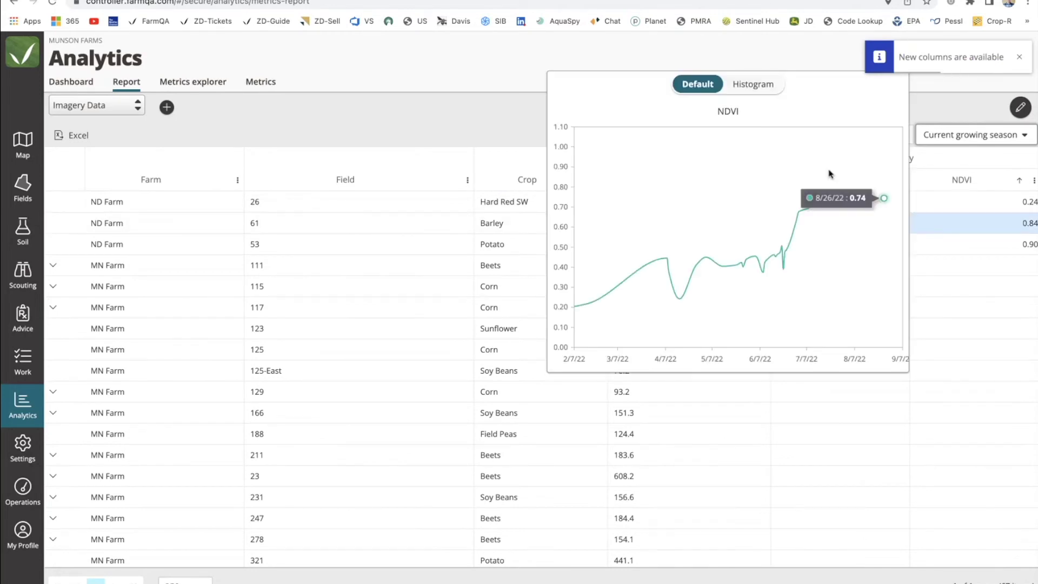
pyautogui.click(472, 114)
pyautogui.click(128, 109)
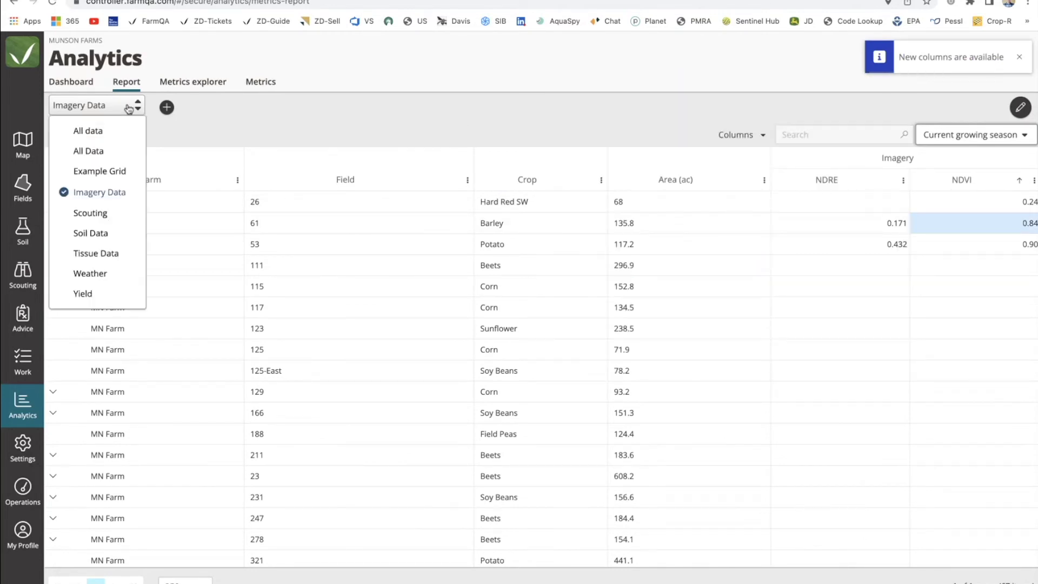
pyautogui.click(102, 273)
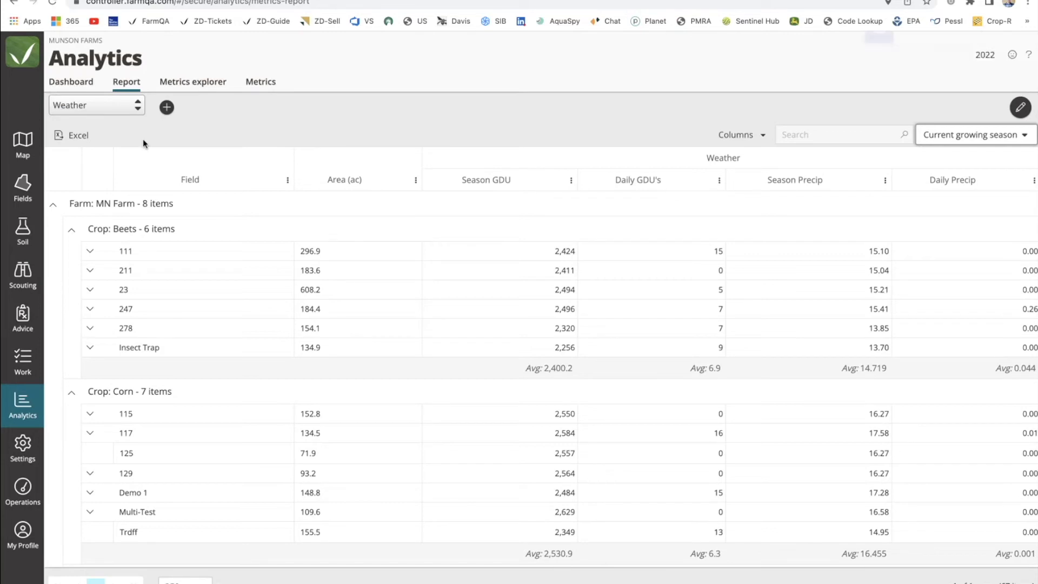
pyautogui.click(121, 108)
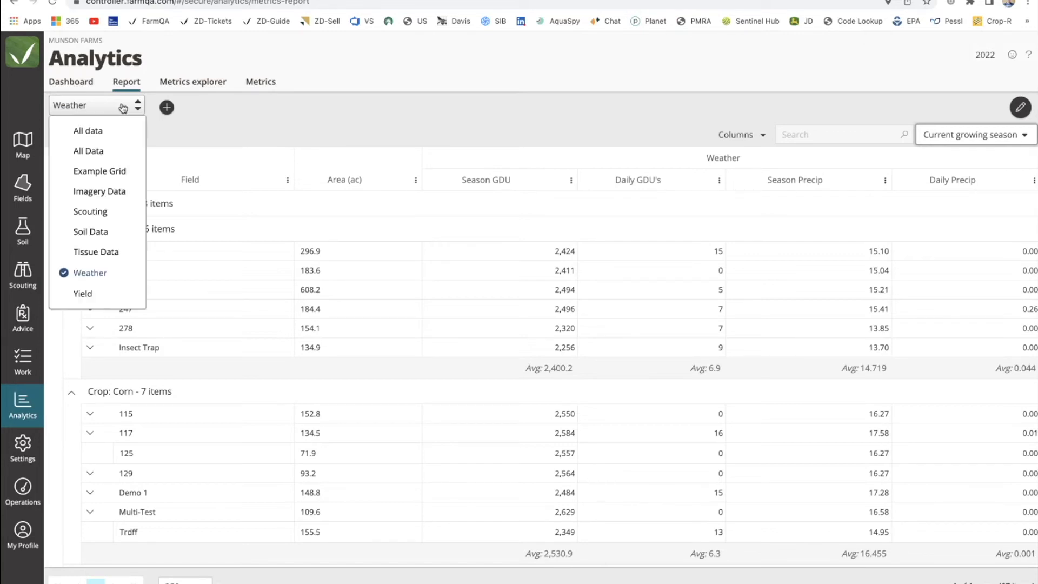
pyautogui.click(110, 177)
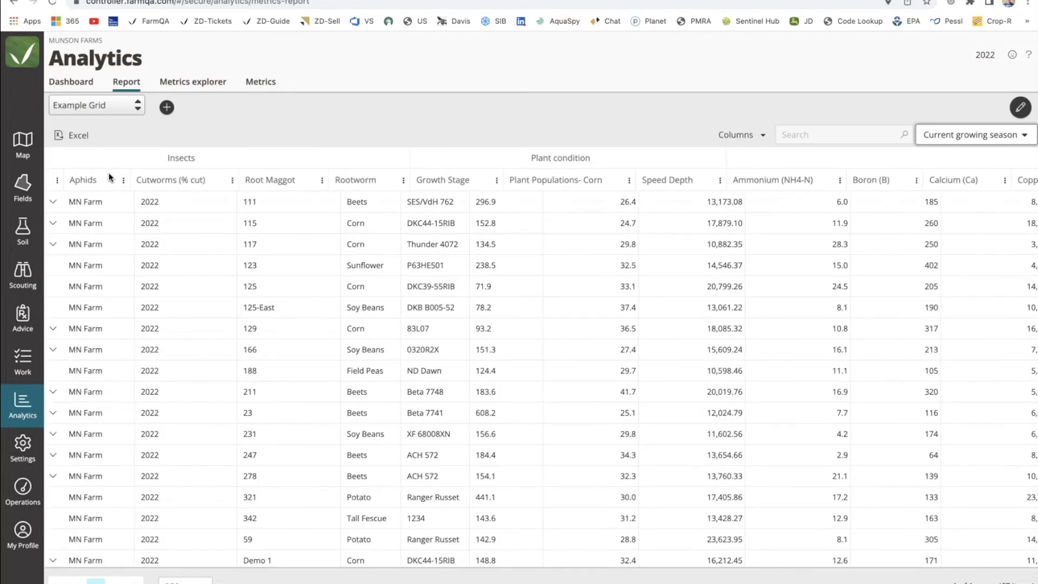
pyautogui.hscroll(5, 109, 176)
pyautogui.hscroll(10, 354, 303)
pyautogui.hscroll(-15, 354, 304)
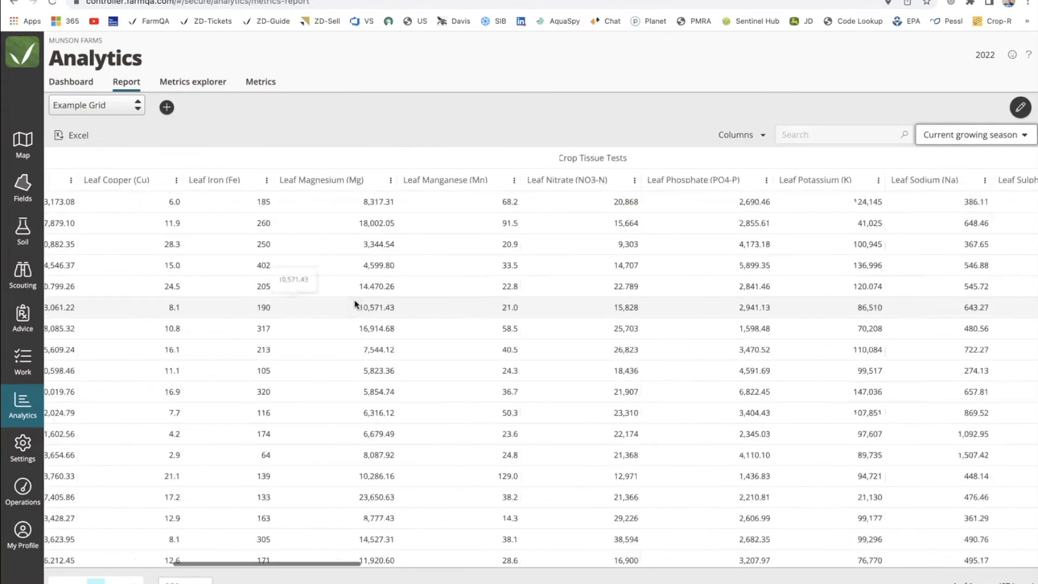
# Edit the Example Grid report, group its rows by Crop, and clear all columns.
pyautogui.click(1021, 107)
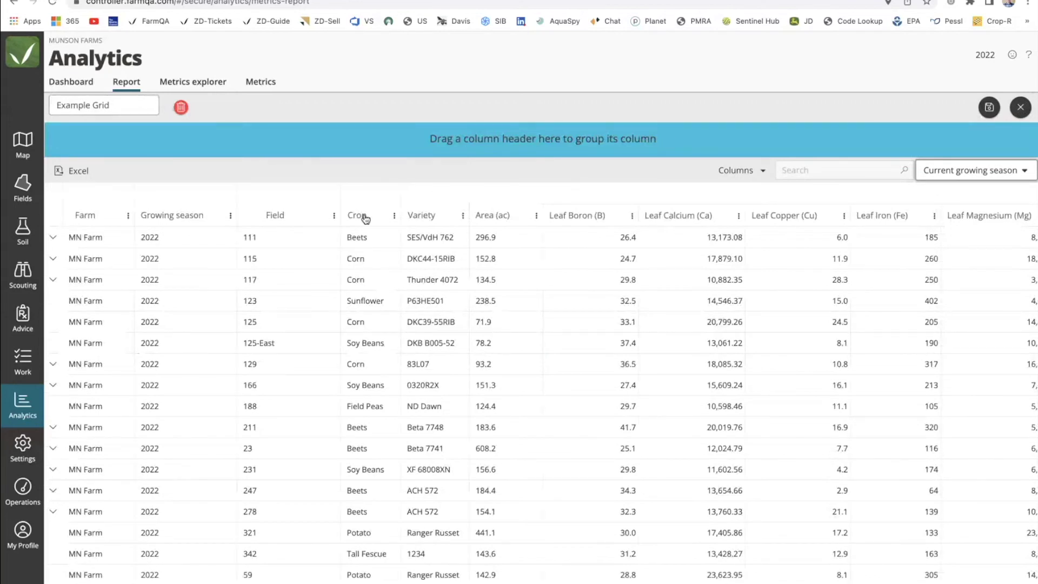
pyautogui.moveTo(366, 218); pyautogui.dragTo(361, 144)
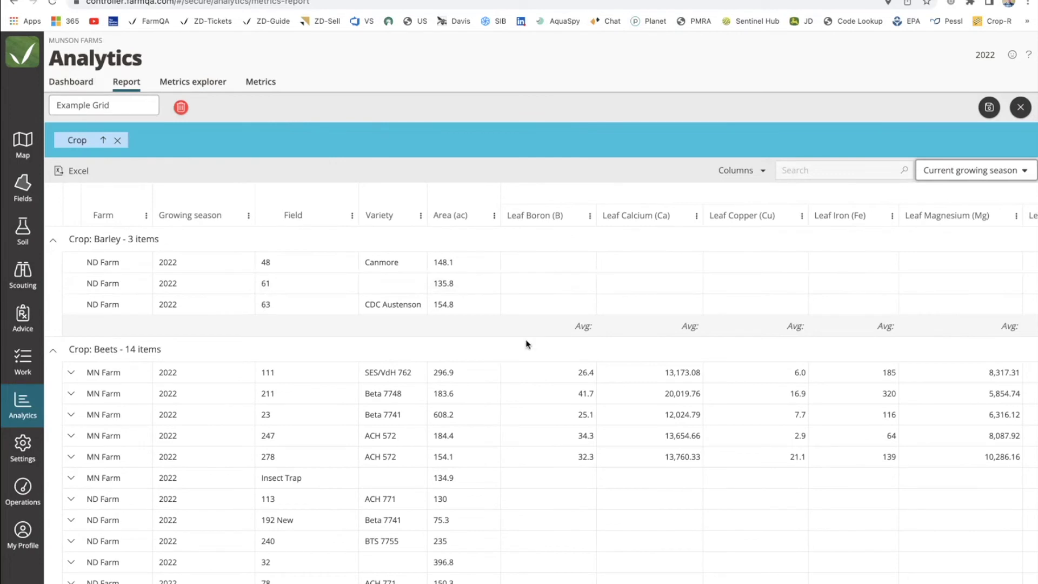
pyautogui.click(752, 172)
pyautogui.click(642, 272)
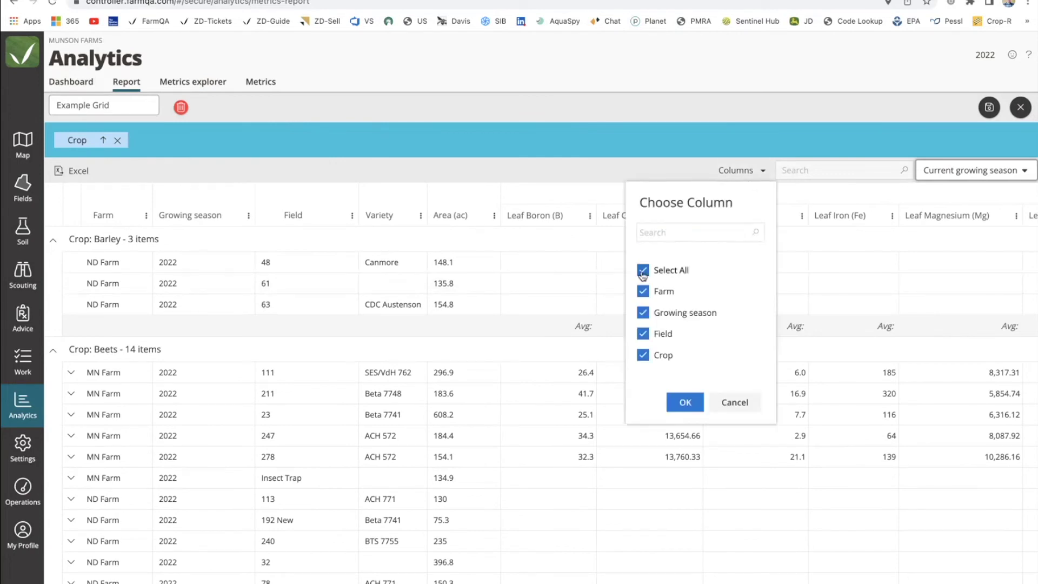
pyautogui.click(643, 271)
# Add Farm, Growing season, Field, Crop, Variety and Area (ac) columns to the report.
pyautogui.click(643, 290)
pyautogui.click(643, 312)
pyautogui.click(643, 333)
pyautogui.scroll(-1, 644, 348)
pyautogui.click(644, 328)
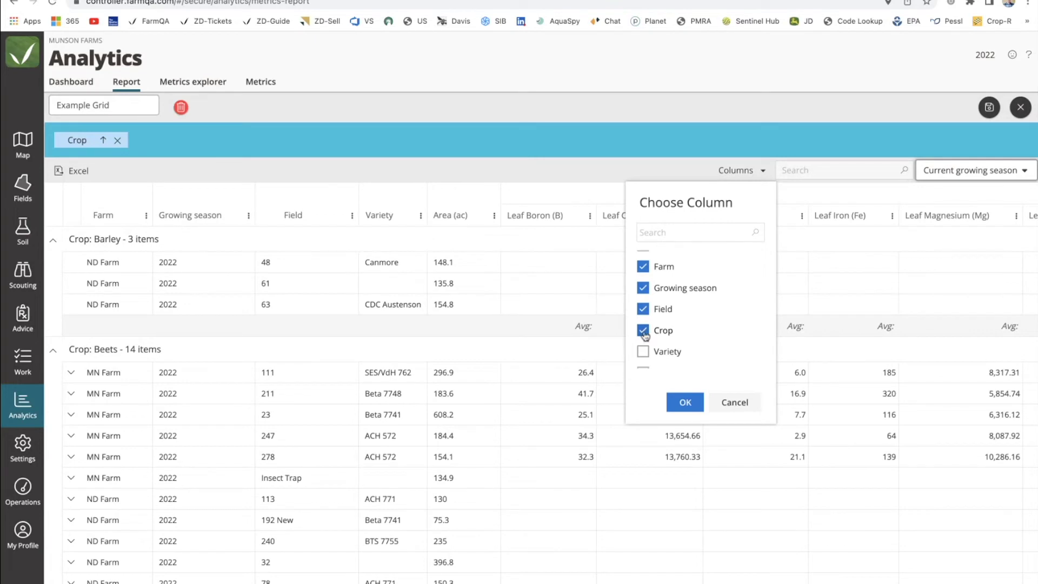
pyautogui.scroll(-4, 648, 335)
pyautogui.click(642, 268)
pyautogui.click(643, 291)
# Add Season Precip, Season GDU, Daily Precip and Daily GDU's columns and apply them.
pyautogui.scroll(-1, 661, 323)
pyautogui.scroll(-10, 661, 322)
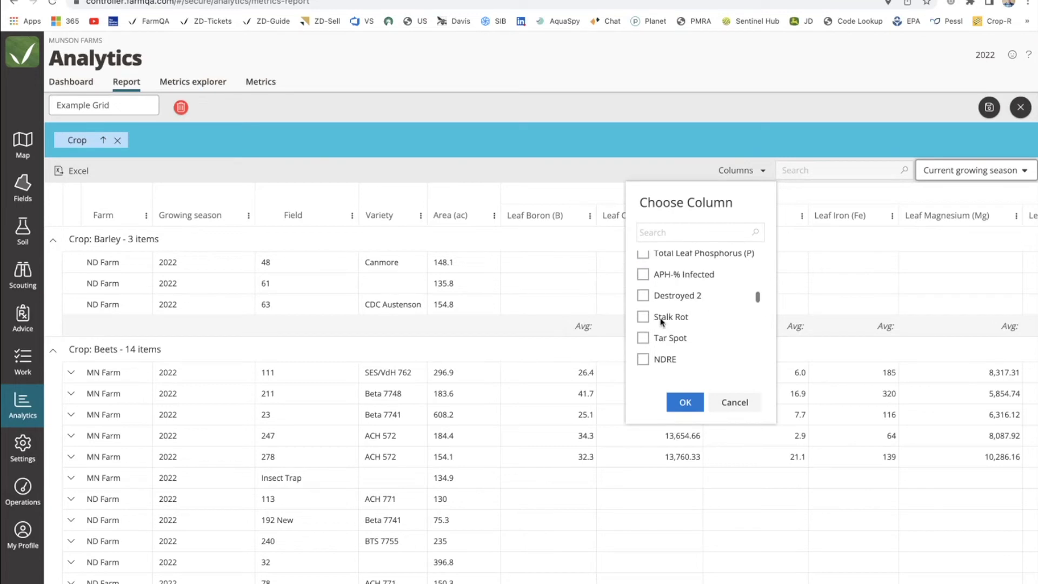
pyautogui.click(644, 325)
pyautogui.click(643, 304)
pyautogui.click(643, 283)
pyautogui.click(643, 262)
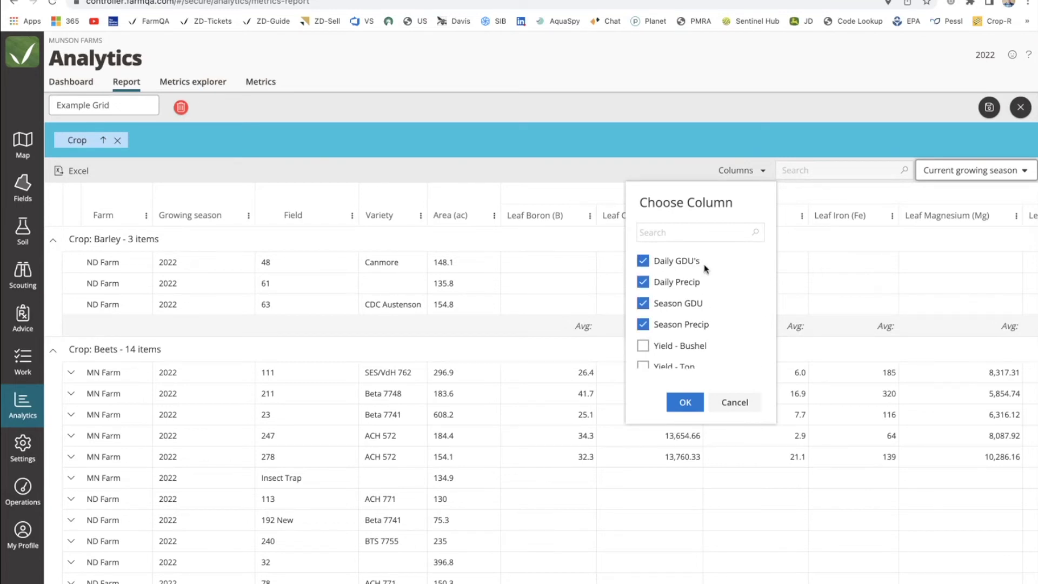
pyautogui.click(684, 403)
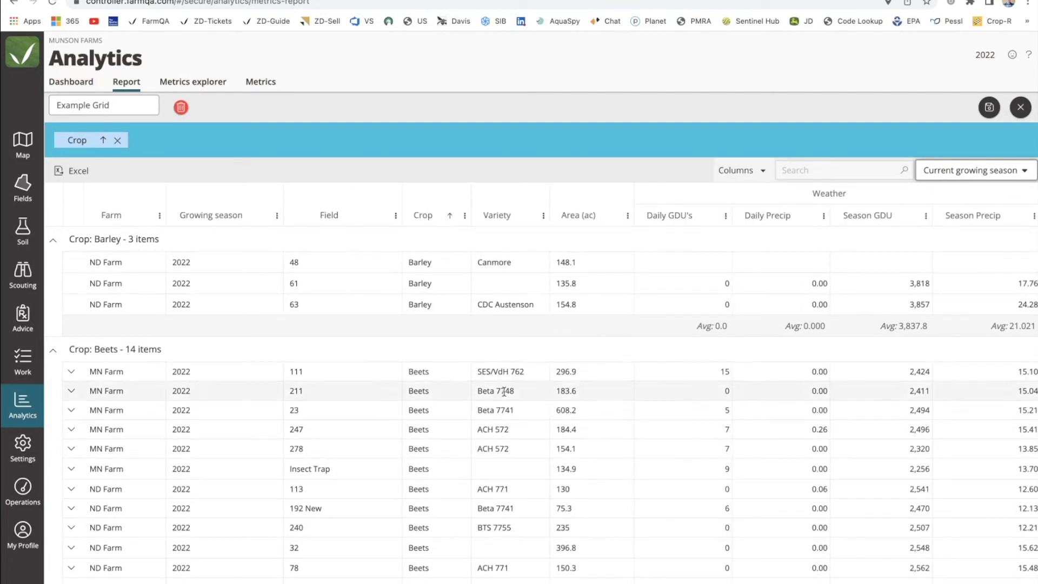
# Rename the report to 'Weather Grid 2' and save it.
pyautogui.click(985, 109)
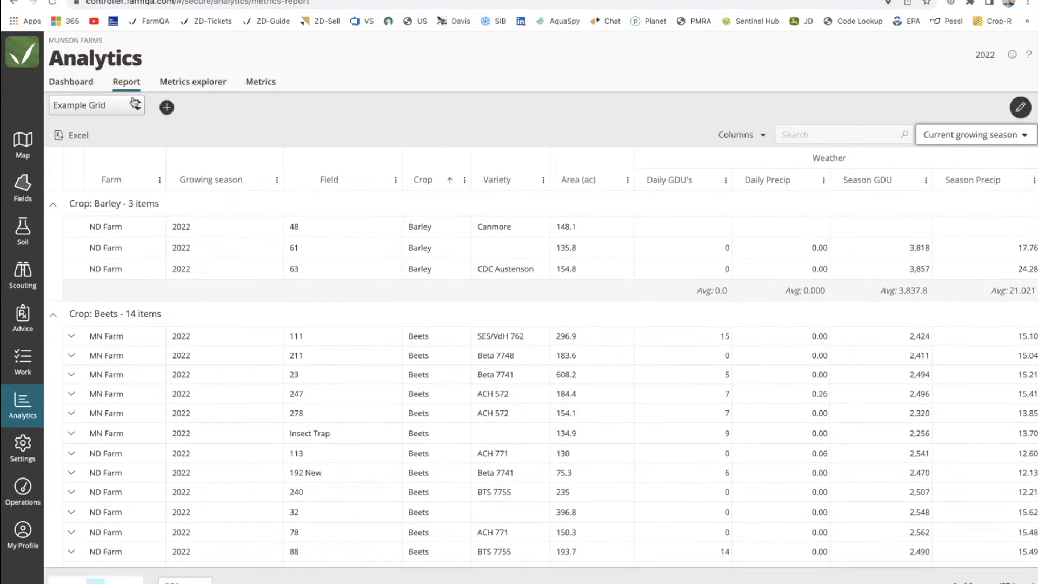
pyautogui.click(1020, 107)
pyautogui.tripleClick(102, 105)
pyautogui.write('Weather Grid 2')
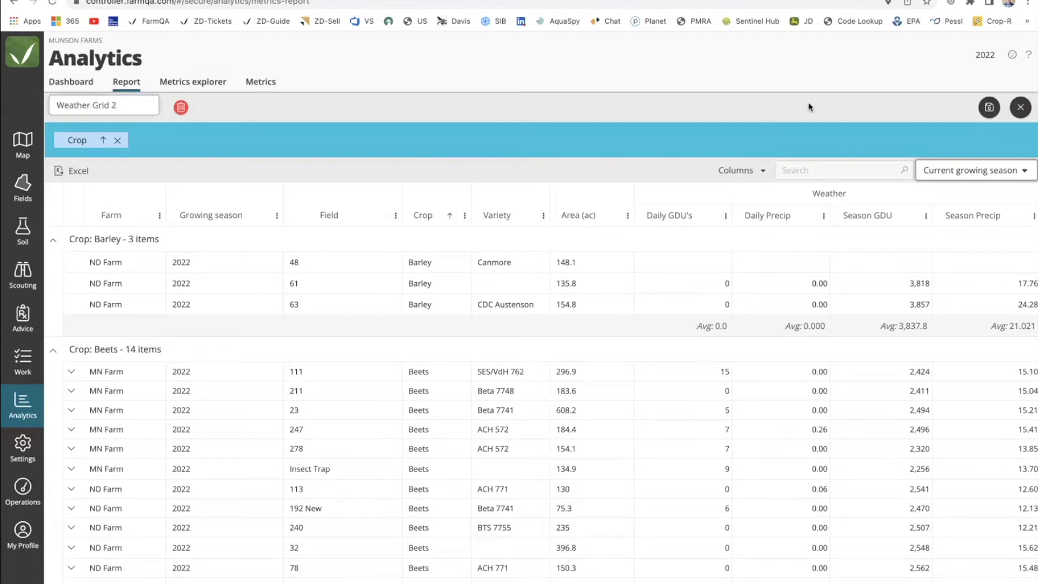
pyautogui.click(989, 107)
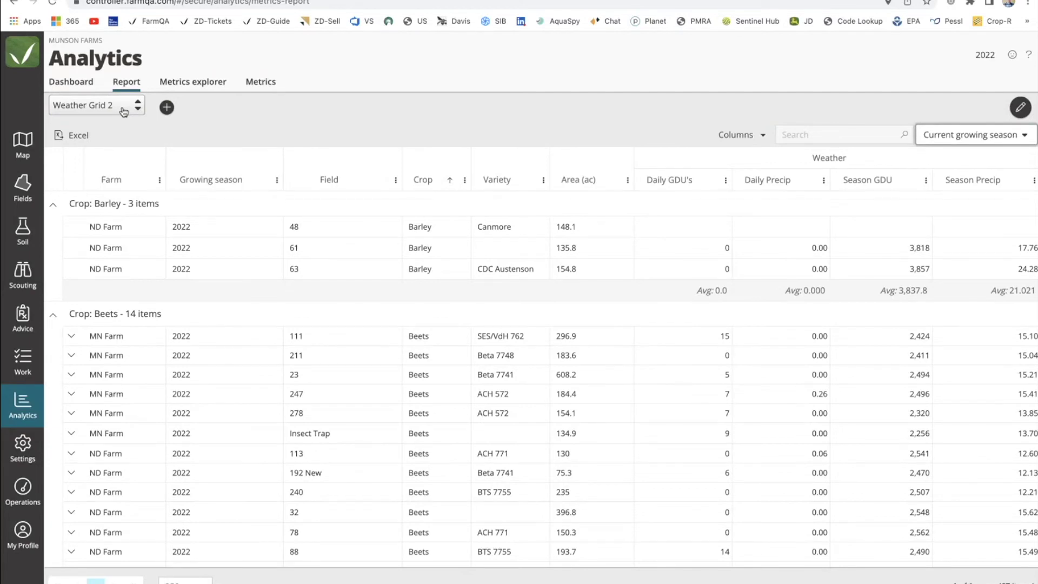
# In the Metrics explorer, chart the Weather metric Daily GDU's.
pyautogui.click(194, 88)
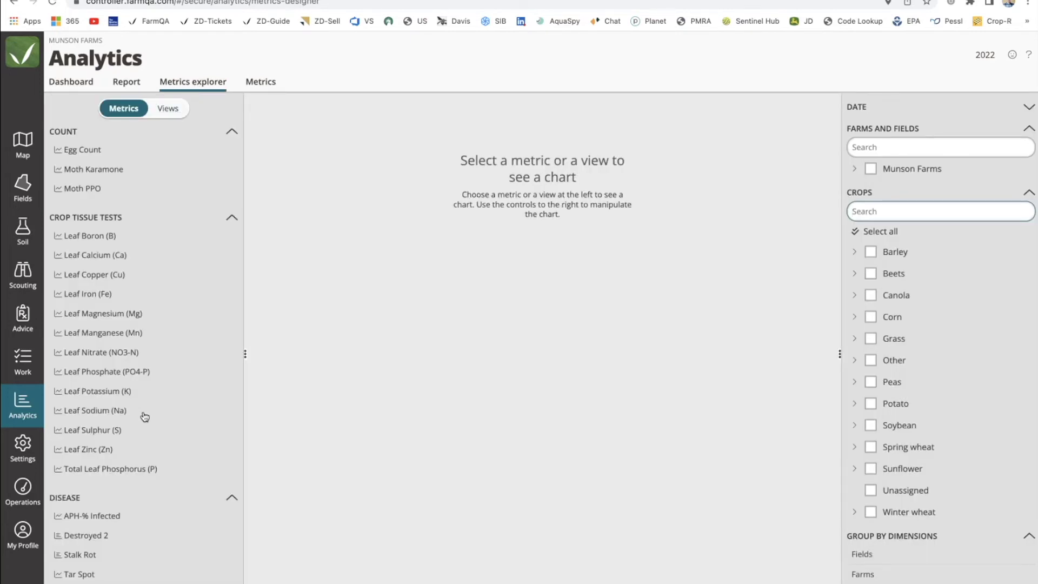
pyautogui.scroll(-15, 107, 444)
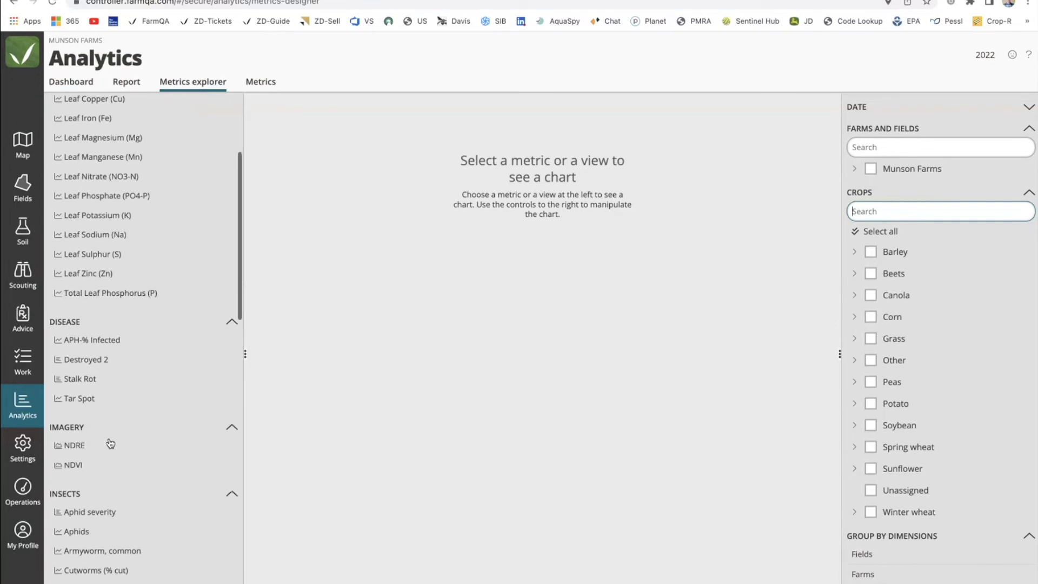
pyautogui.click(92, 262)
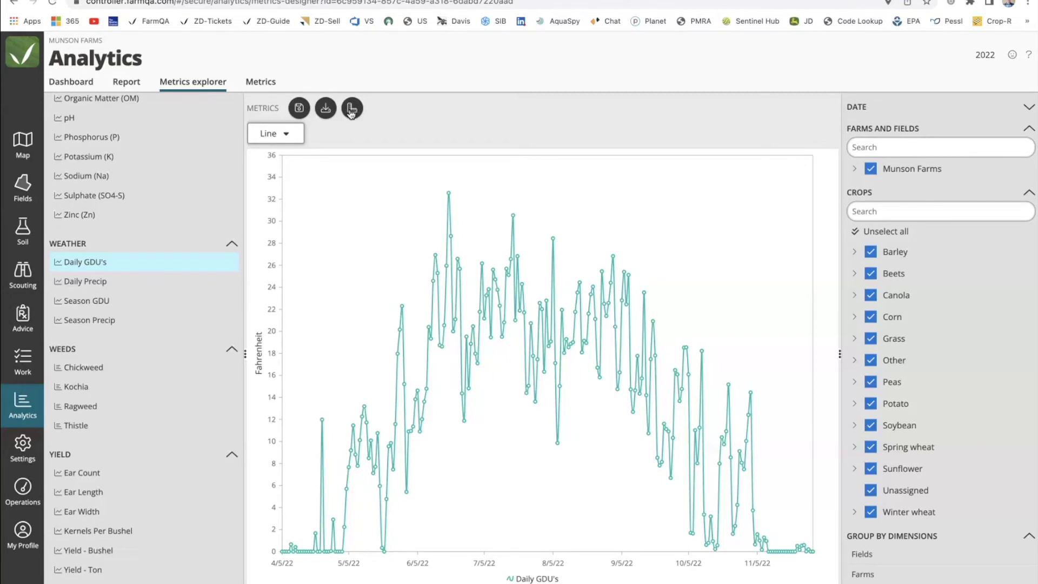
# Compare the chart with Daily Precip, drawn as bars.
pyautogui.click(352, 110)
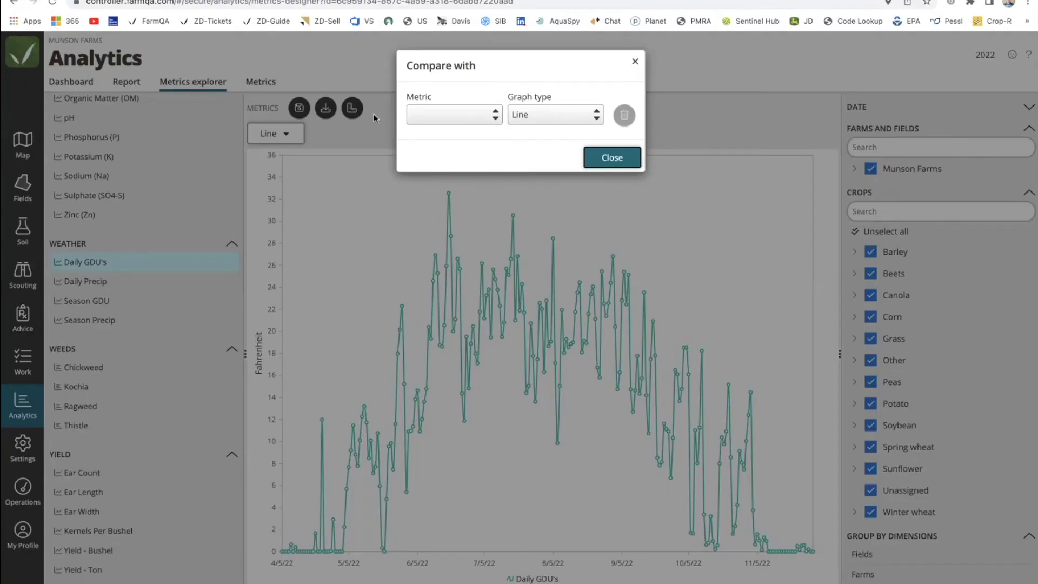
pyautogui.click(490, 114)
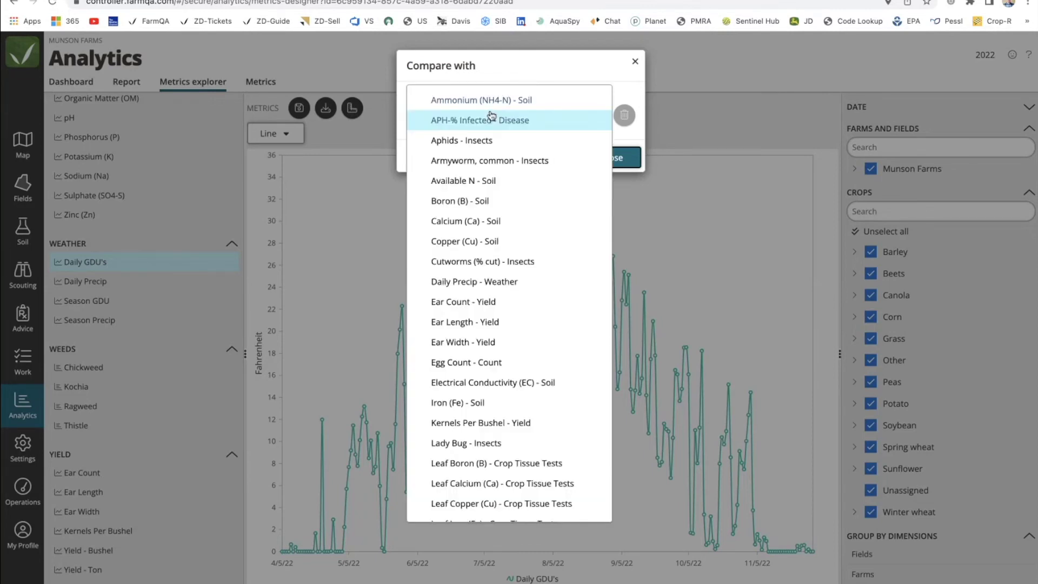
pyautogui.click(465, 276)
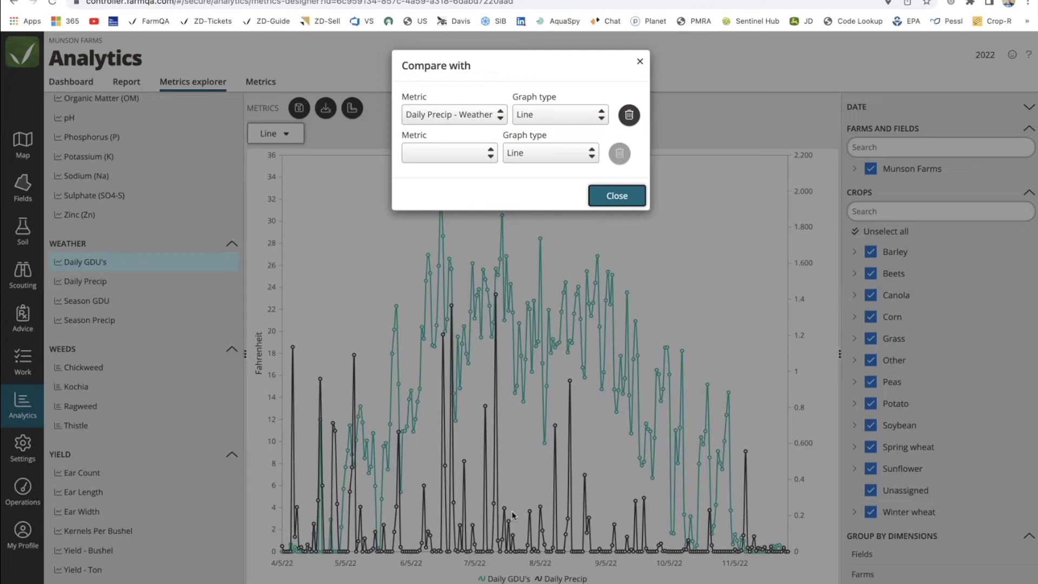
pyautogui.click(568, 114)
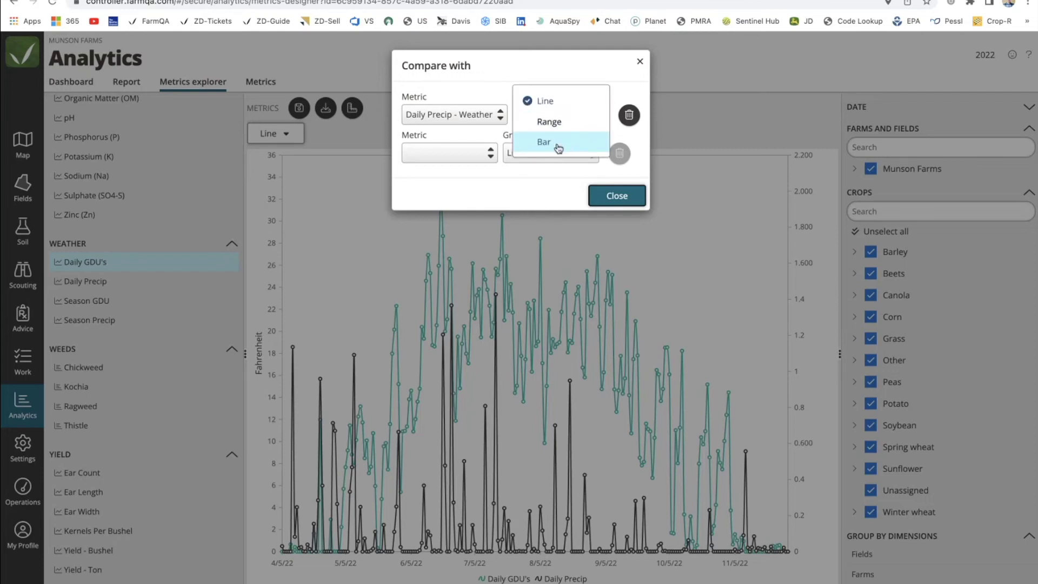
pyautogui.click(559, 145)
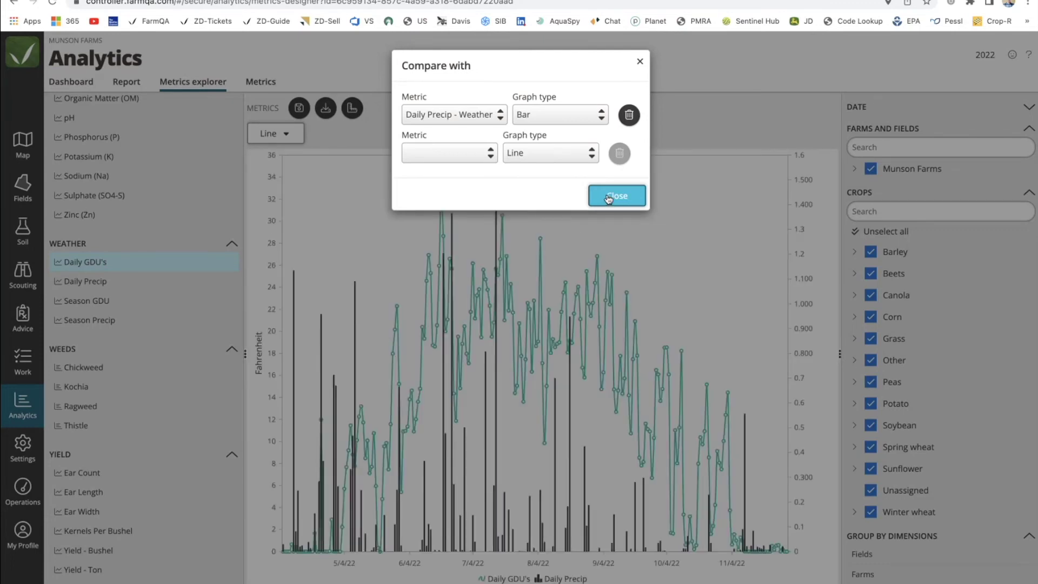
# Add Season Precip as a second comparison line and close the comparison settings.
pyautogui.click(491, 154)
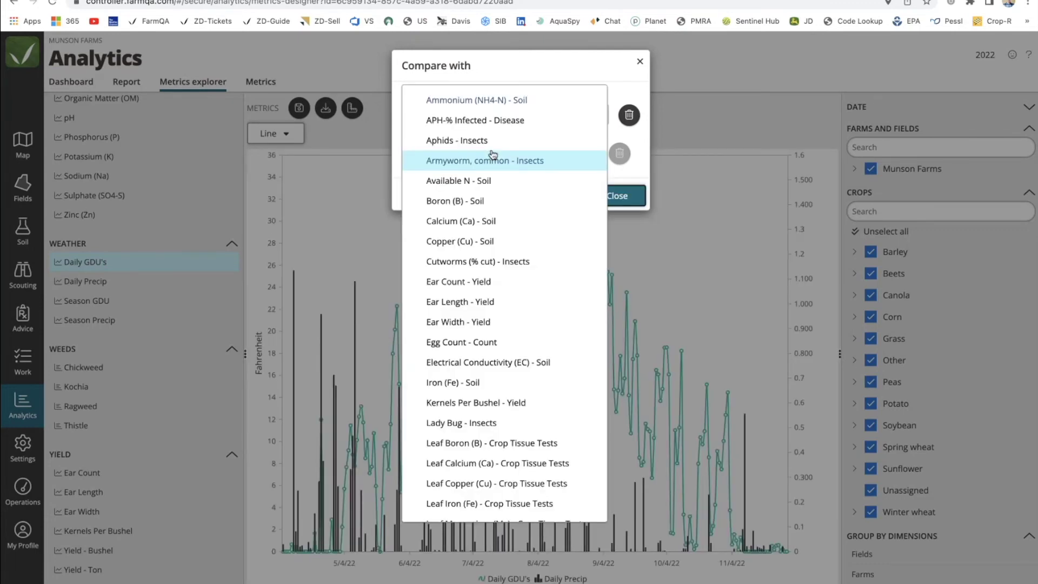
pyautogui.scroll(-12, 492, 155)
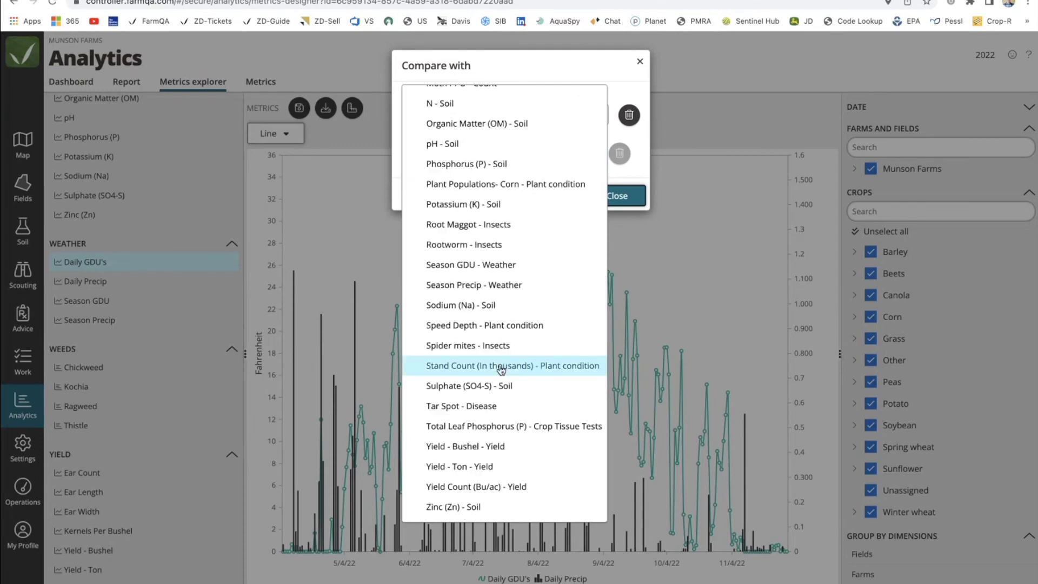
pyautogui.click(475, 285)
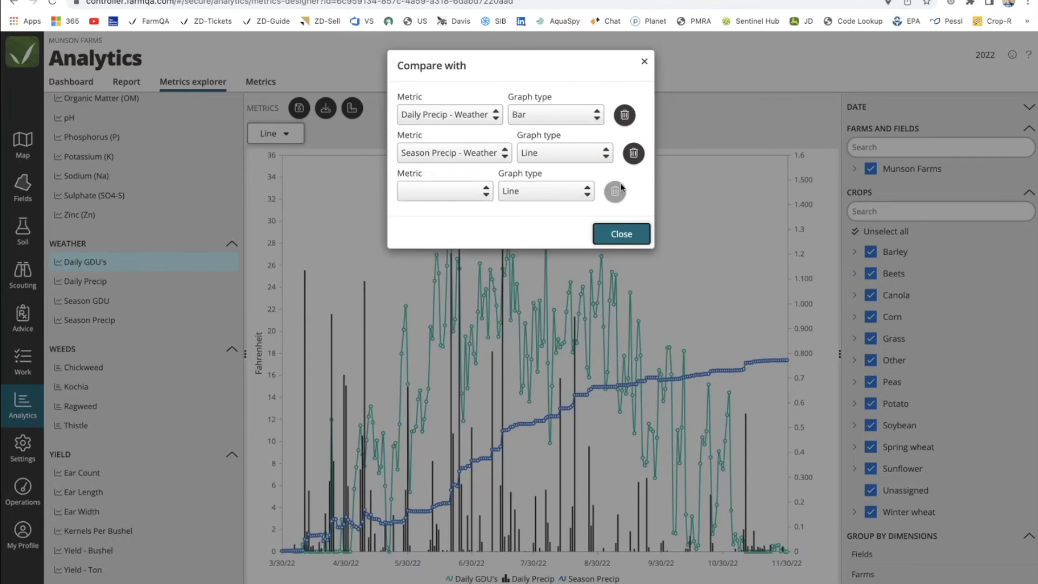
pyautogui.click(619, 237)
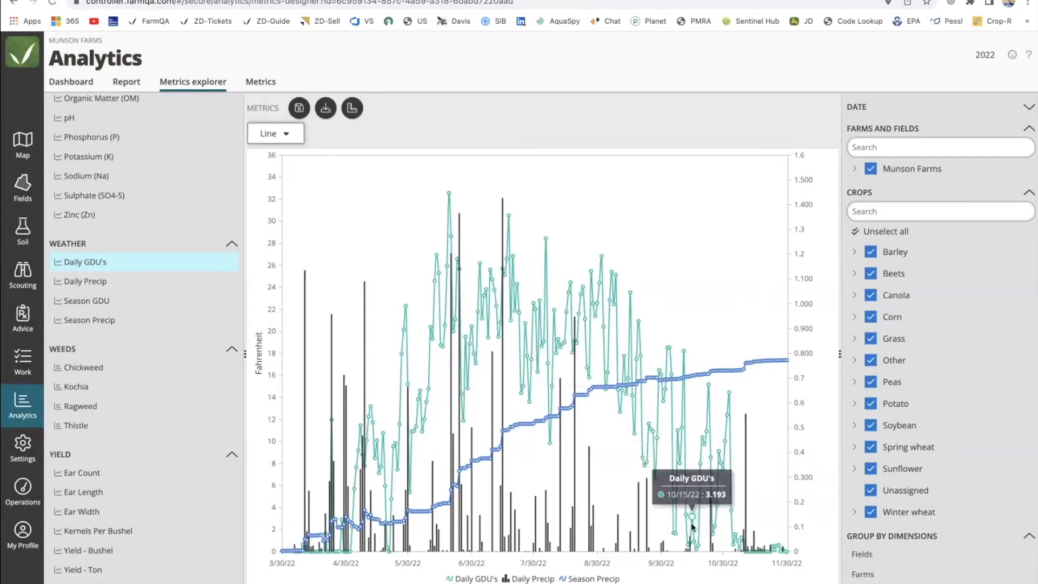
# Toggle legend series so Daily Precip bars and Season Precip line show, with Daily GDU's hidden.
pyautogui.click(585, 577)
pyautogui.click(532, 578)
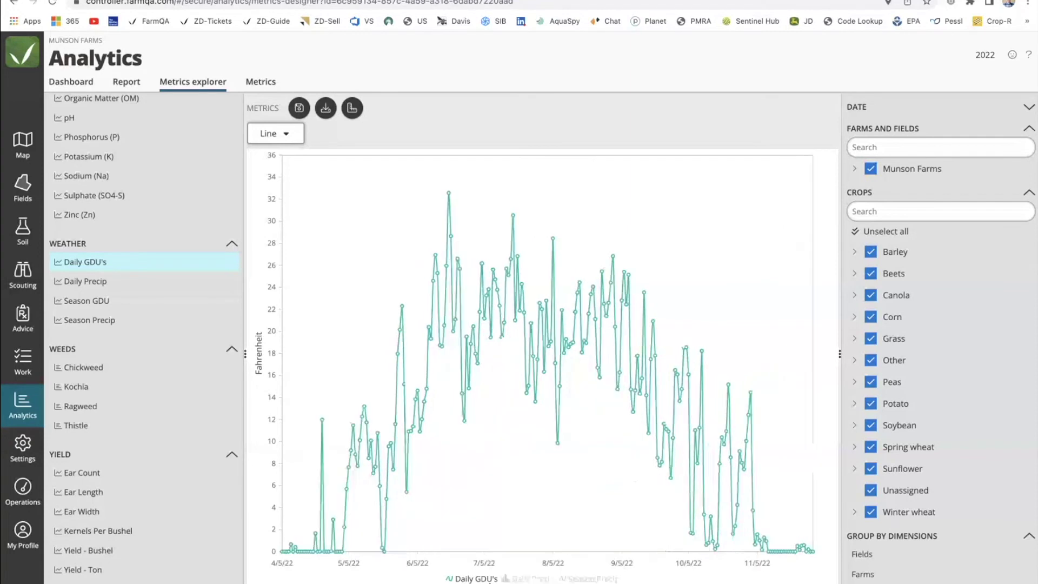
pyautogui.click(486, 579)
pyautogui.click(485, 579)
pyautogui.click(530, 578)
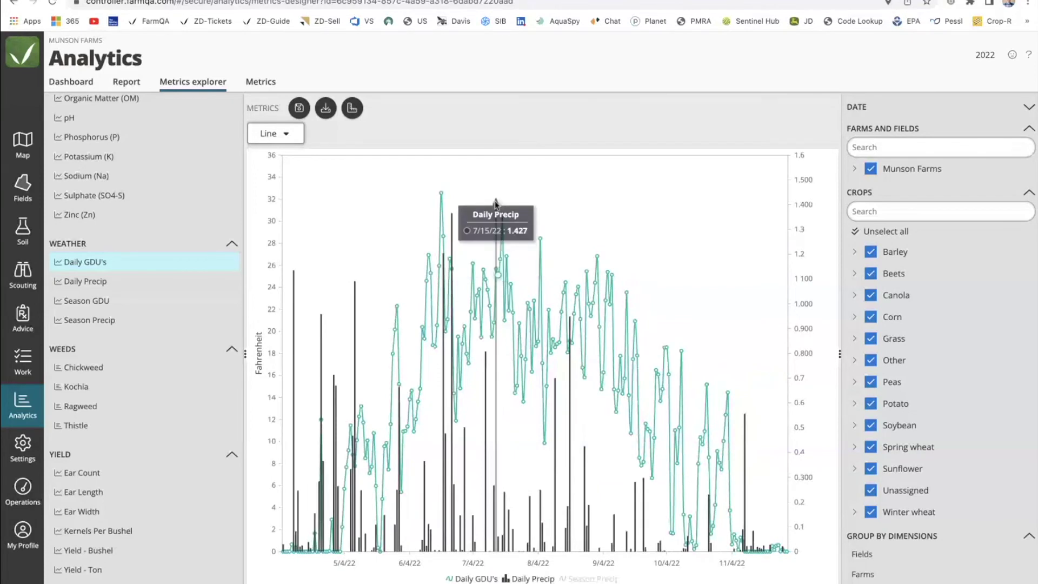
pyautogui.click(533, 578)
pyautogui.click(593, 579)
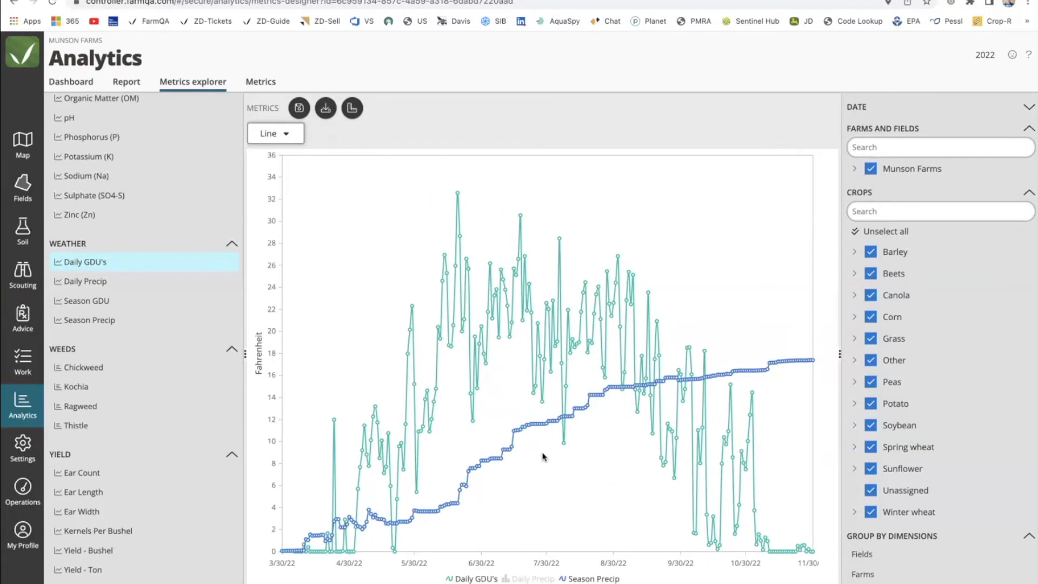
pyautogui.click(473, 579)
pyautogui.click(533, 578)
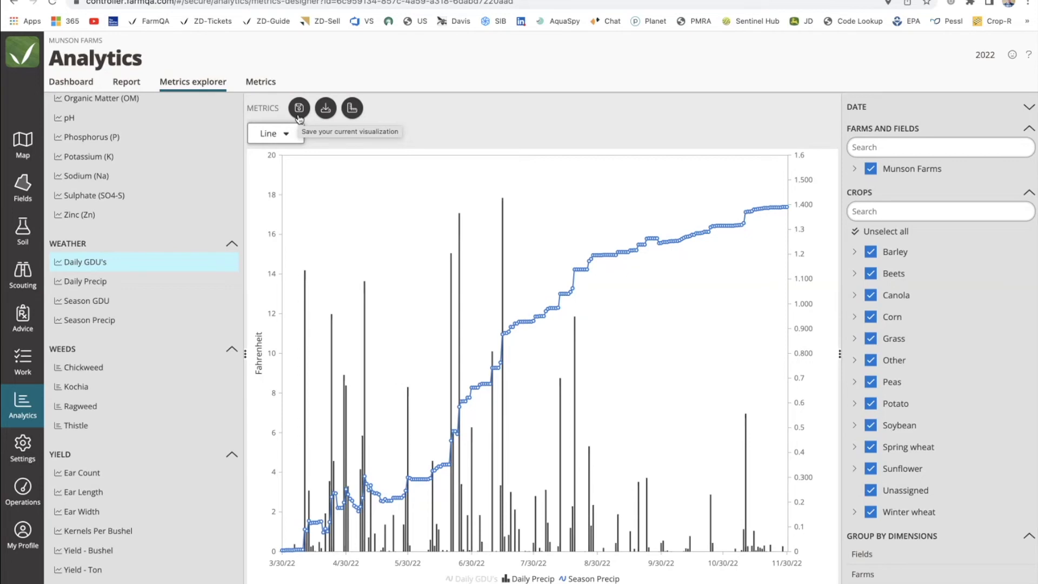
# On the farm map, switch to the test enterprise and open field F30.
pyautogui.click(23, 145)
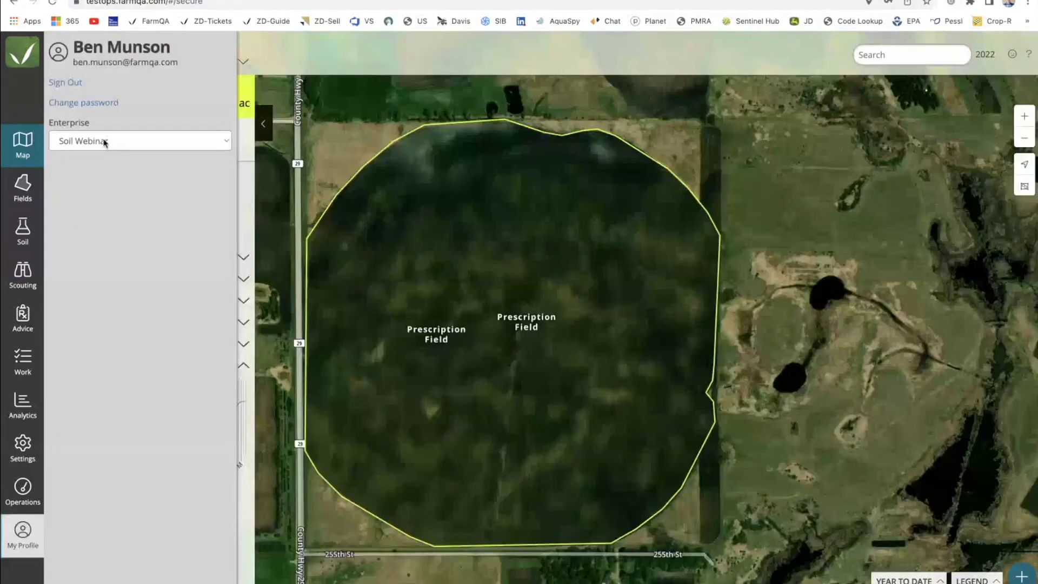
pyautogui.click(104, 143)
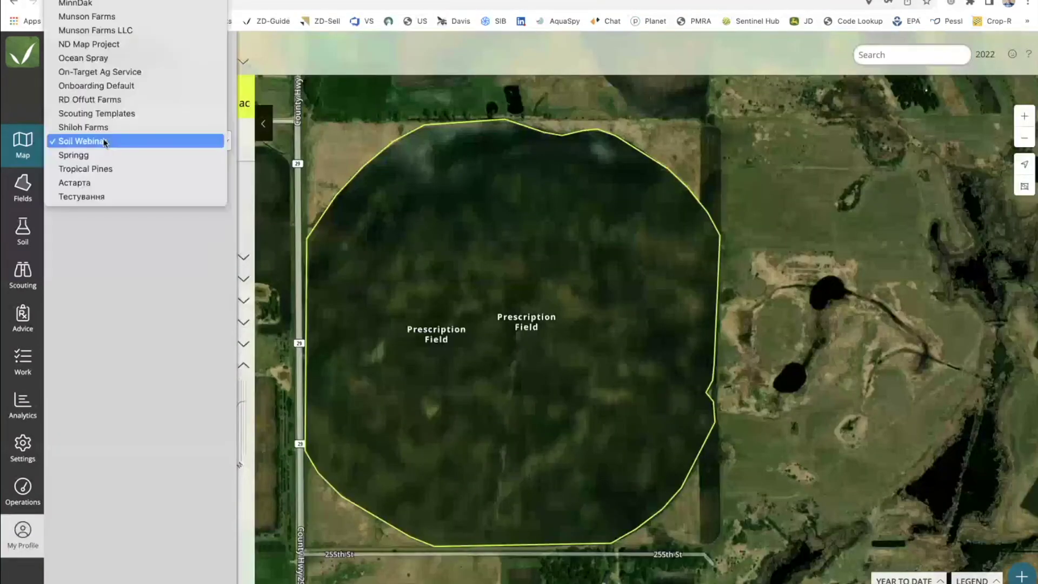
pyautogui.click(105, 143)
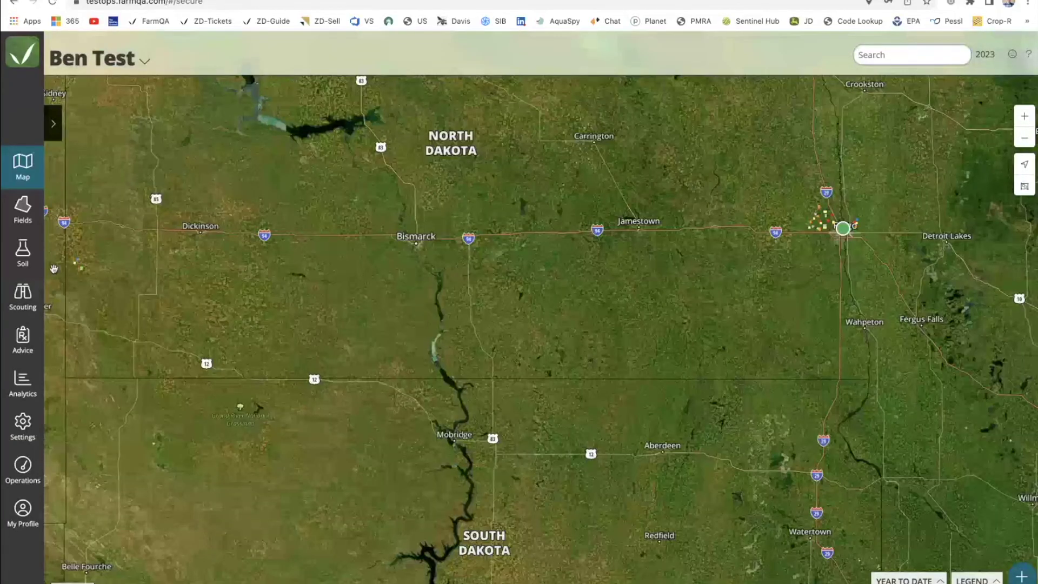
pyautogui.moveTo(69, 254); pyautogui.dragTo(277, 298)
pyautogui.scroll(5, 277, 299)
pyautogui.scroll(3, 446, 309)
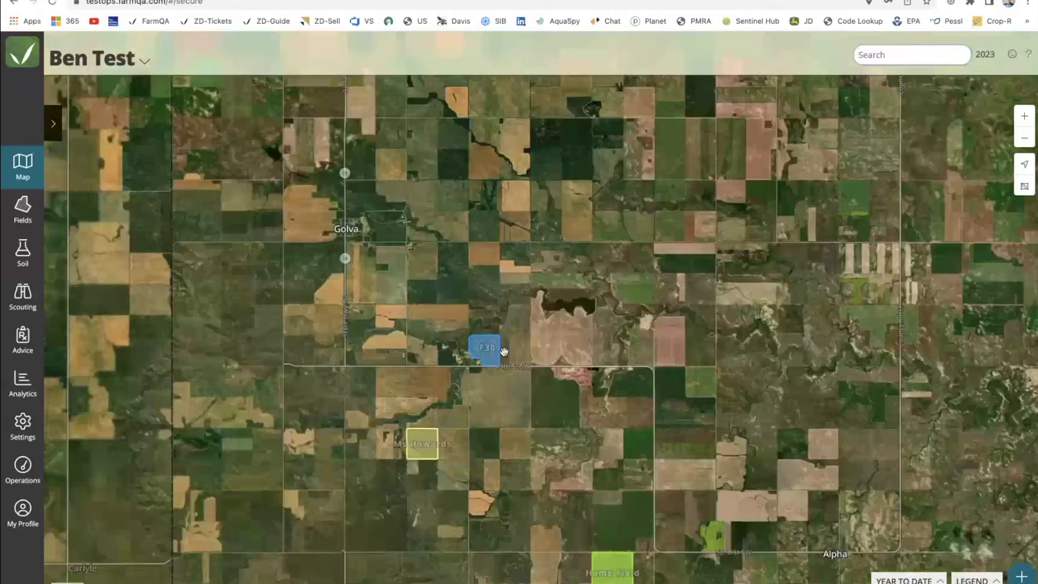
pyautogui.scroll(3, 503, 352)
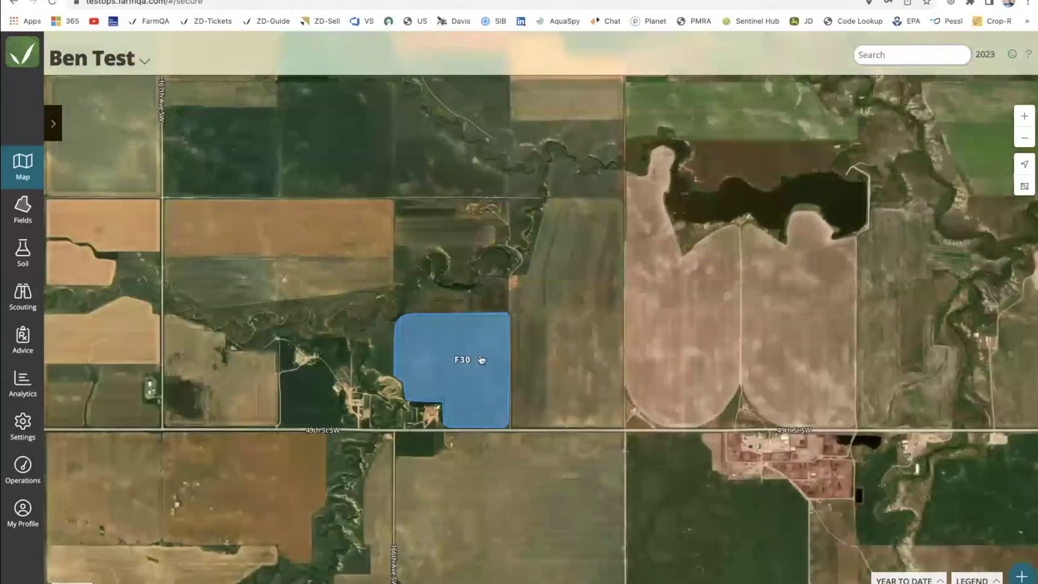
pyautogui.scroll(4, 572, 206)
pyautogui.scroll(-2, 584, 265)
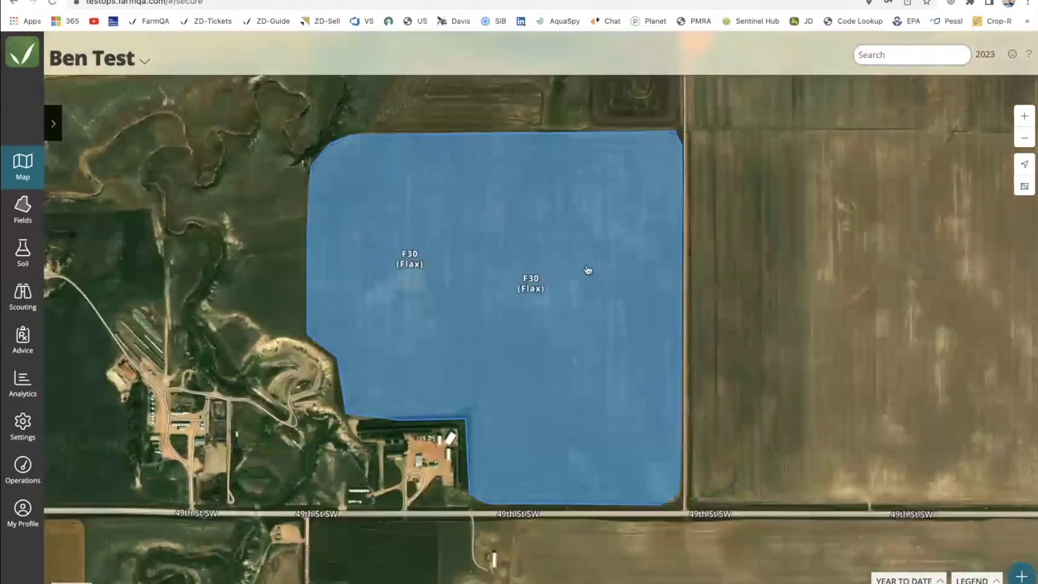
pyautogui.click(559, 247)
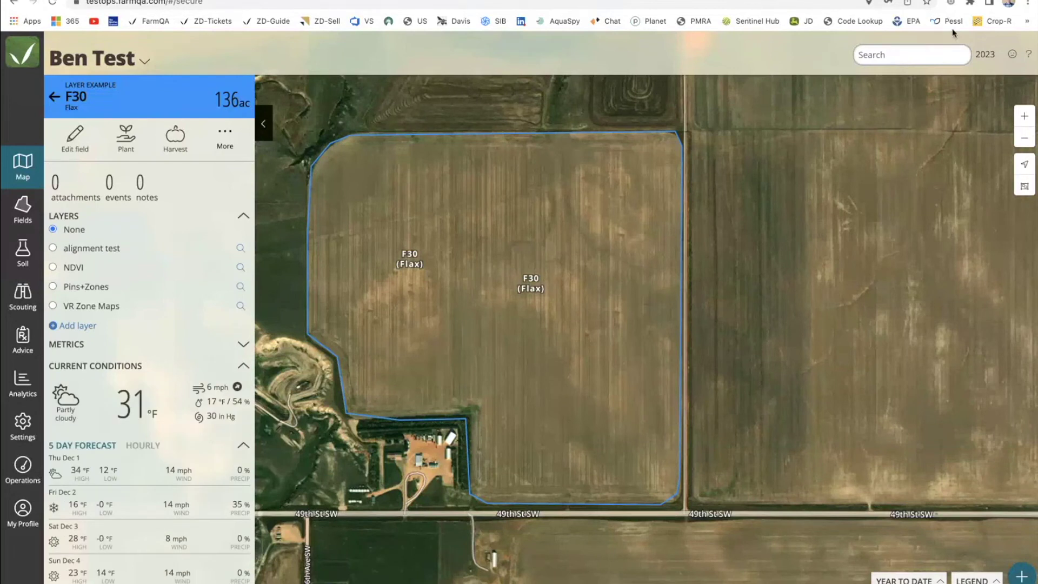
# Set the season to 2022 and show F30's Dynamic NDVI layer with its image list.
pyautogui.click(984, 54)
pyautogui.click(976, 100)
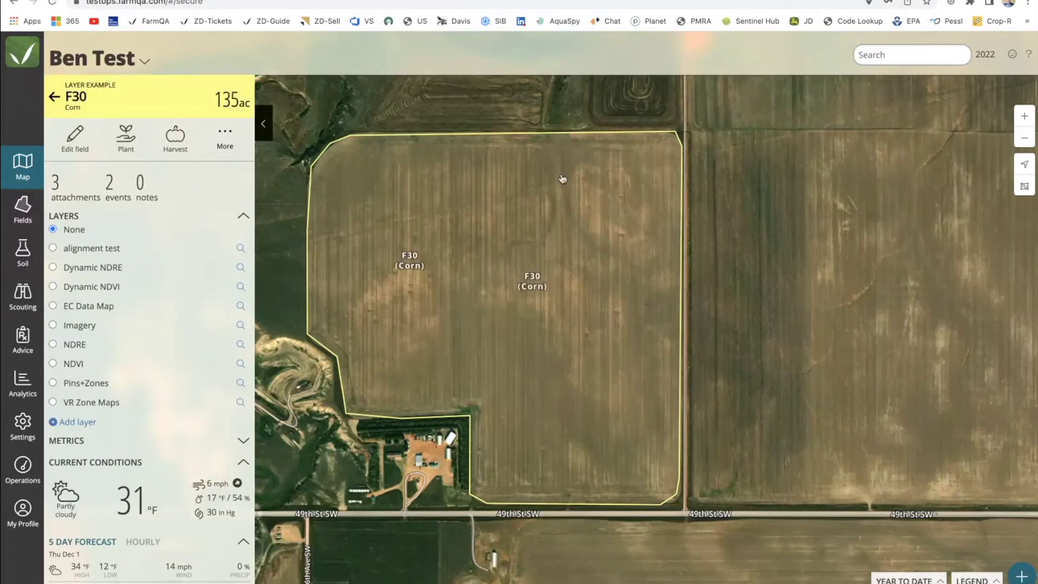
pyautogui.click(53, 286)
pyautogui.click(241, 286)
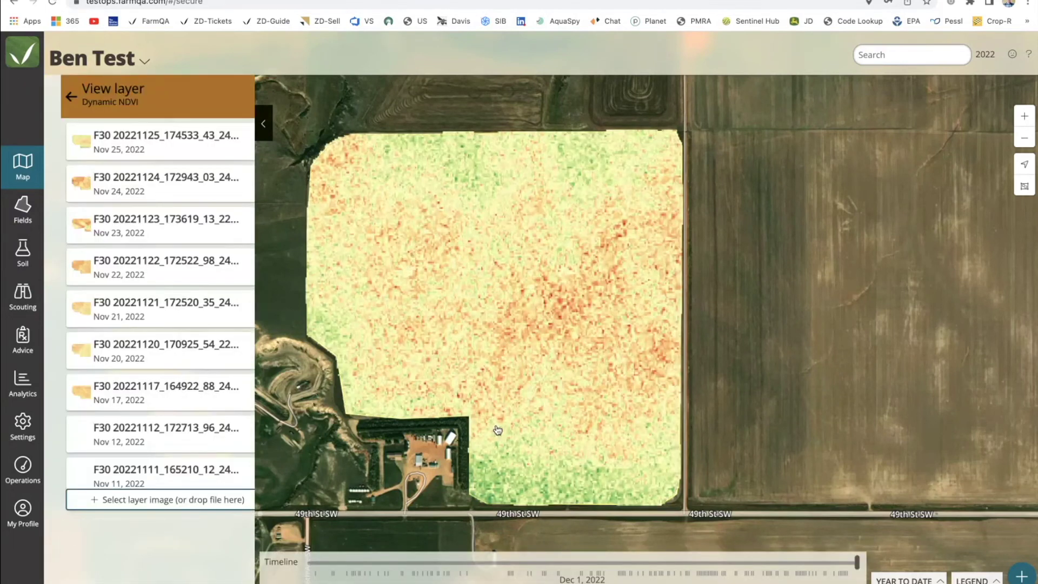
# Move F30's imagery timeline to Jul 21, 2022 and start a management zone from the Jul 24 image.
pyautogui.click(685, 565)
pyautogui.moveTo(686, 565); pyautogui.dragTo(638, 565)
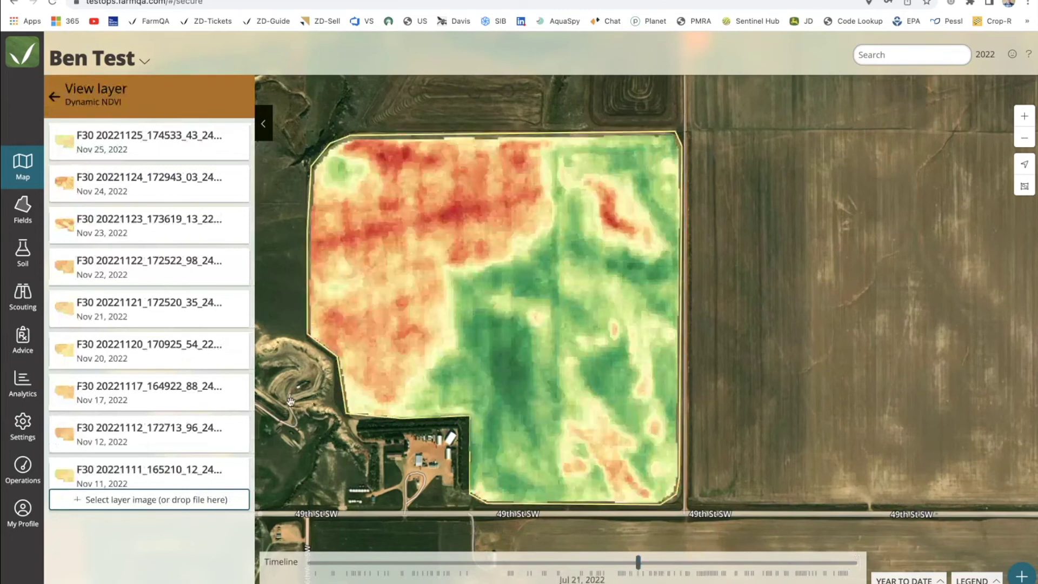
pyautogui.scroll(-10, 135, 427)
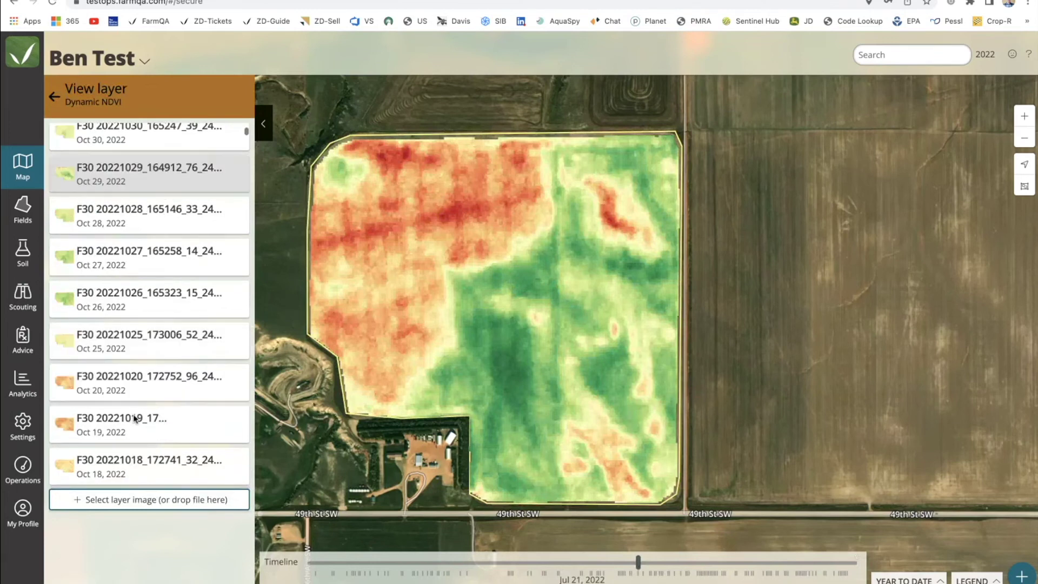
pyautogui.scroll(-3, 134, 418)
pyautogui.scroll(2, 135, 417)
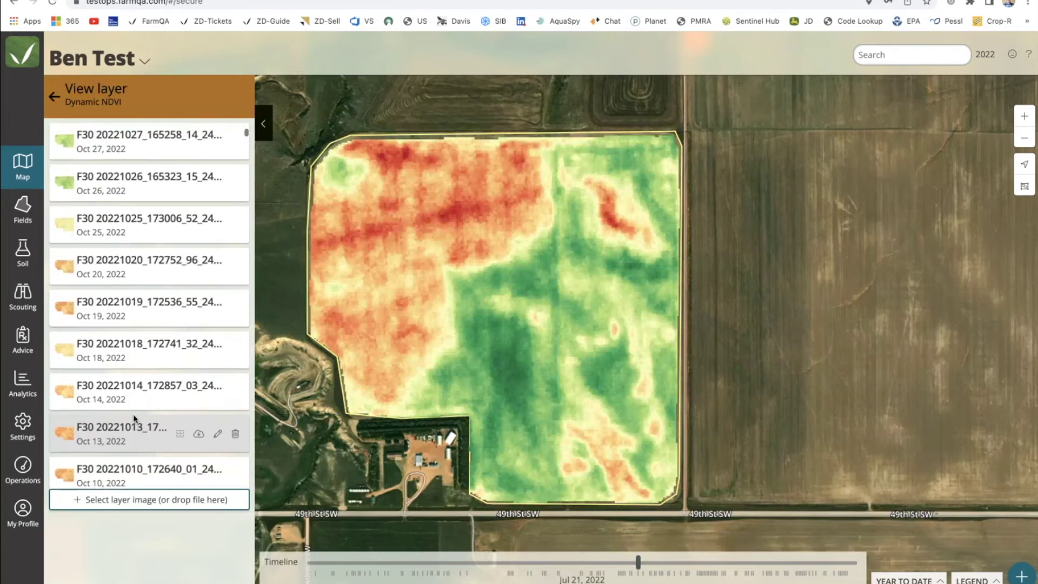
pyautogui.scroll(-10, 135, 418)
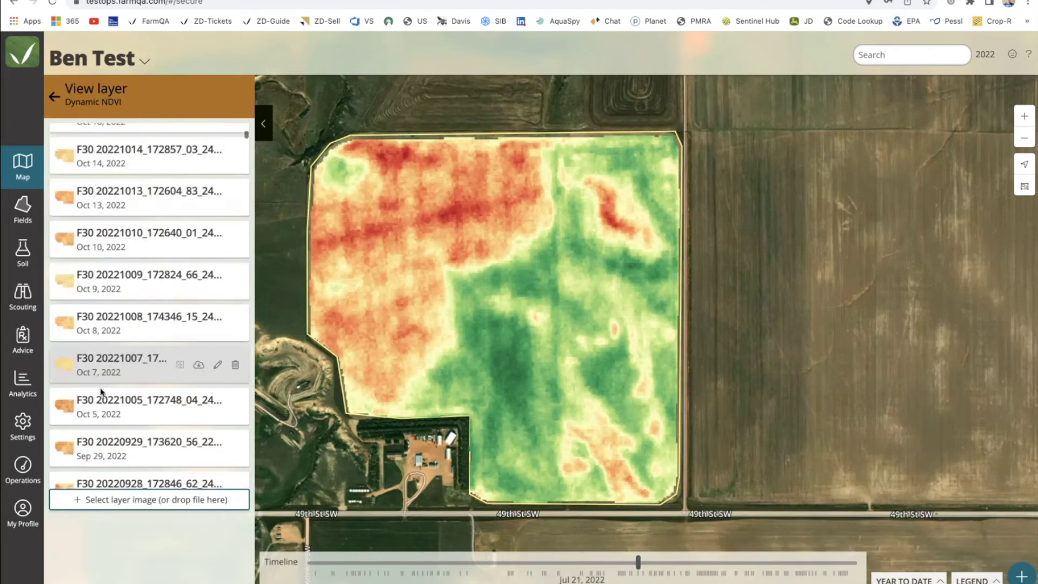
pyautogui.scroll(-15, 101, 388)
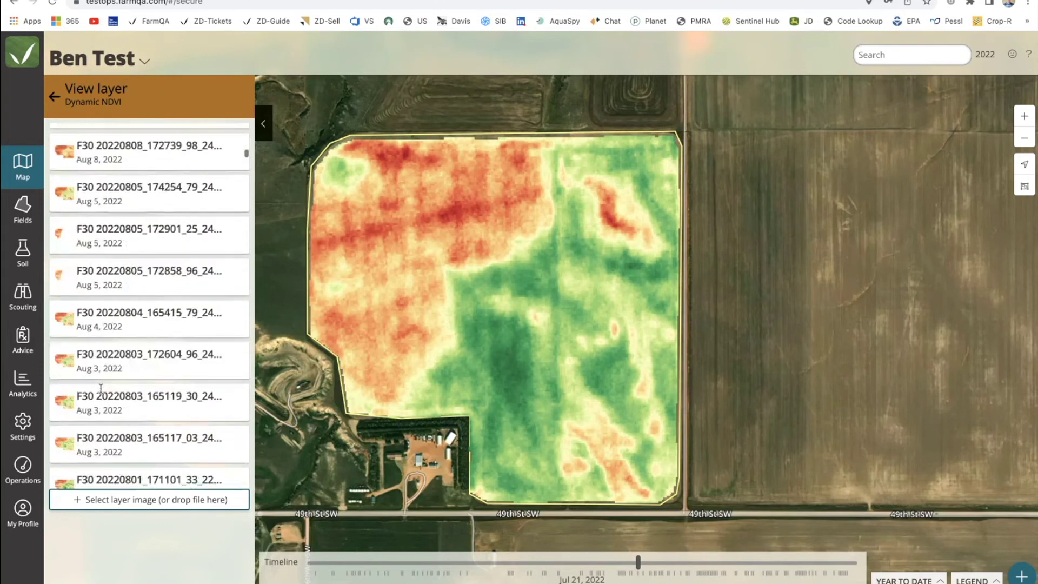
pyautogui.scroll(-8, 101, 388)
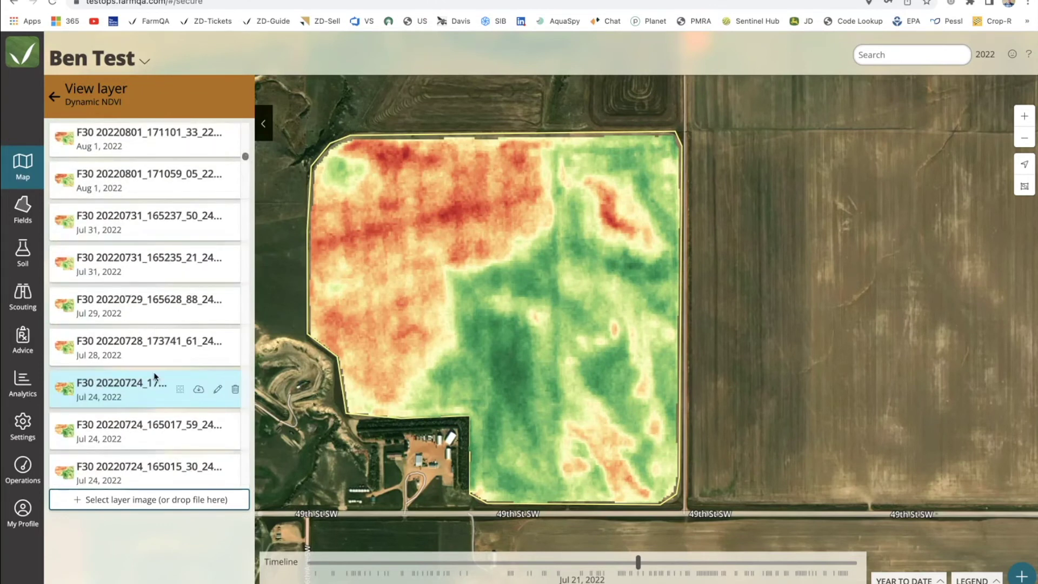
pyautogui.scroll(-1, 131, 388)
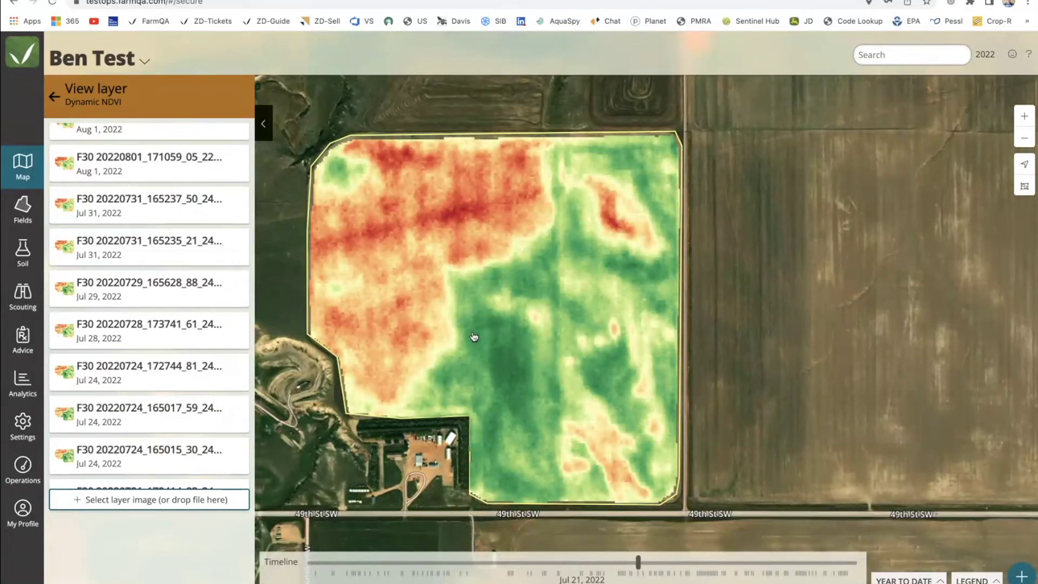
pyautogui.moveTo(174, 341)
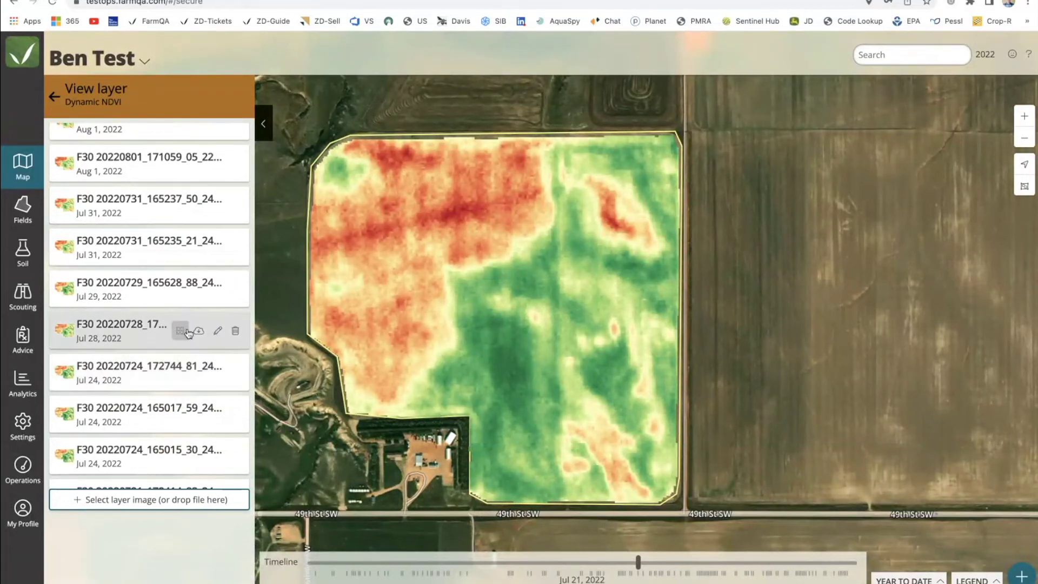
pyautogui.scroll(-1, 181, 381)
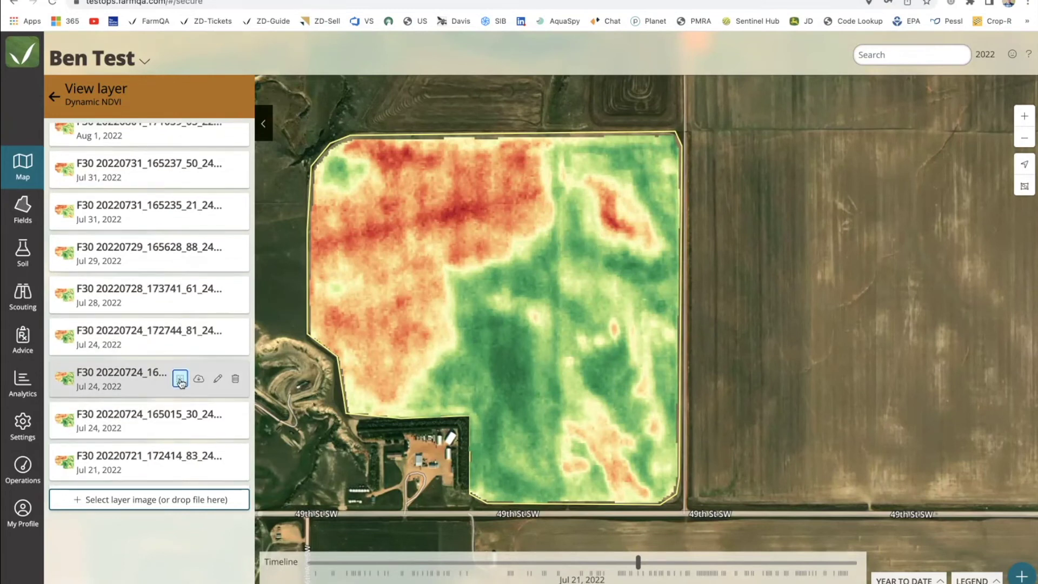
pyautogui.click(180, 378)
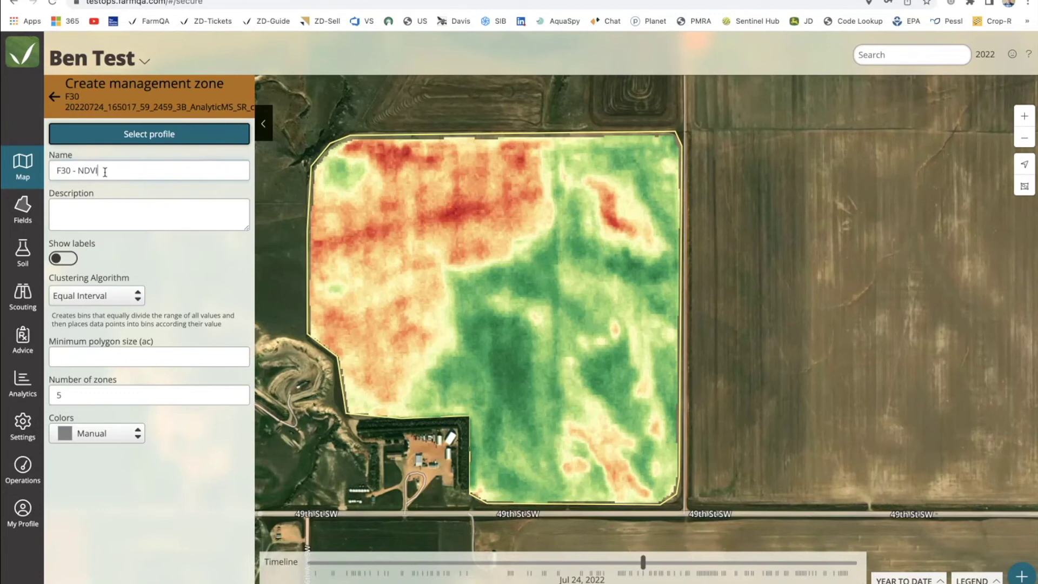
# Rename the new zone to 'Webinar Demo' and turn on zone labels.
pyautogui.hotkey('ctrl', 'a')
pyautogui.write('Webinar Demo')
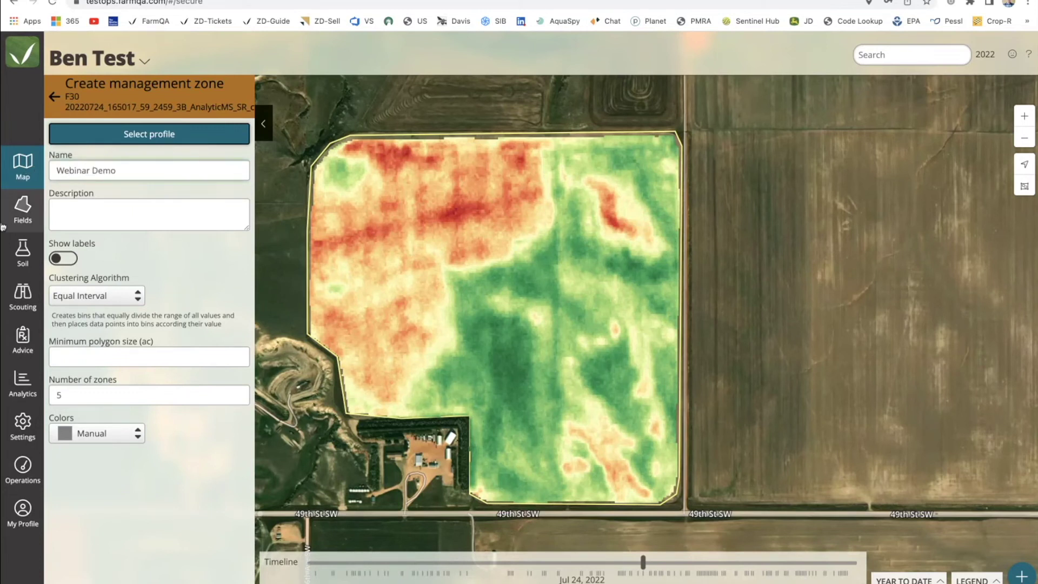
pyautogui.click(63, 258)
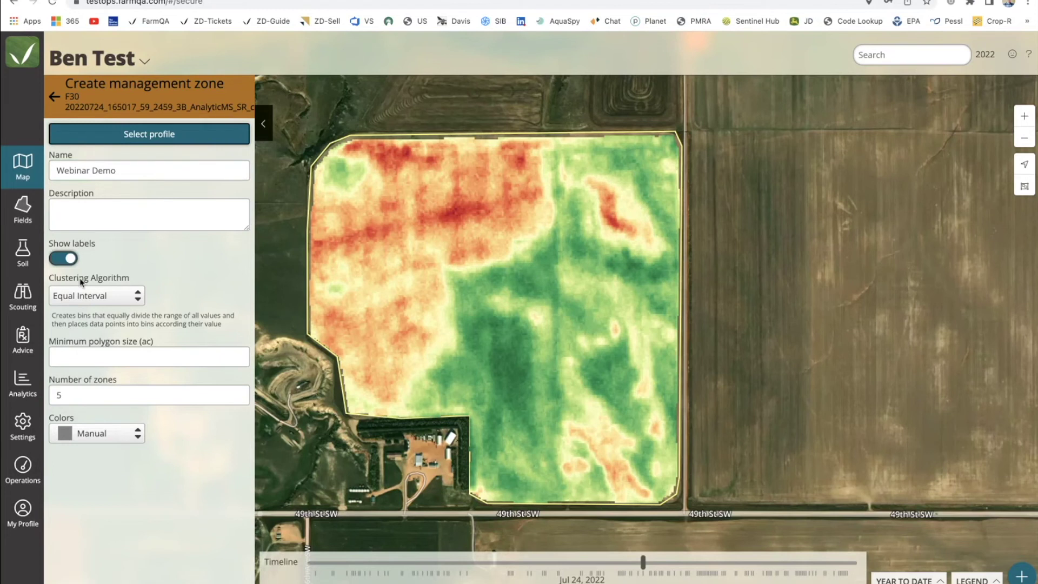
# Keep Equal Interval clustering, set minimum polygon size to 2, and use Red Yellow Green colours.
pyautogui.click(112, 299)
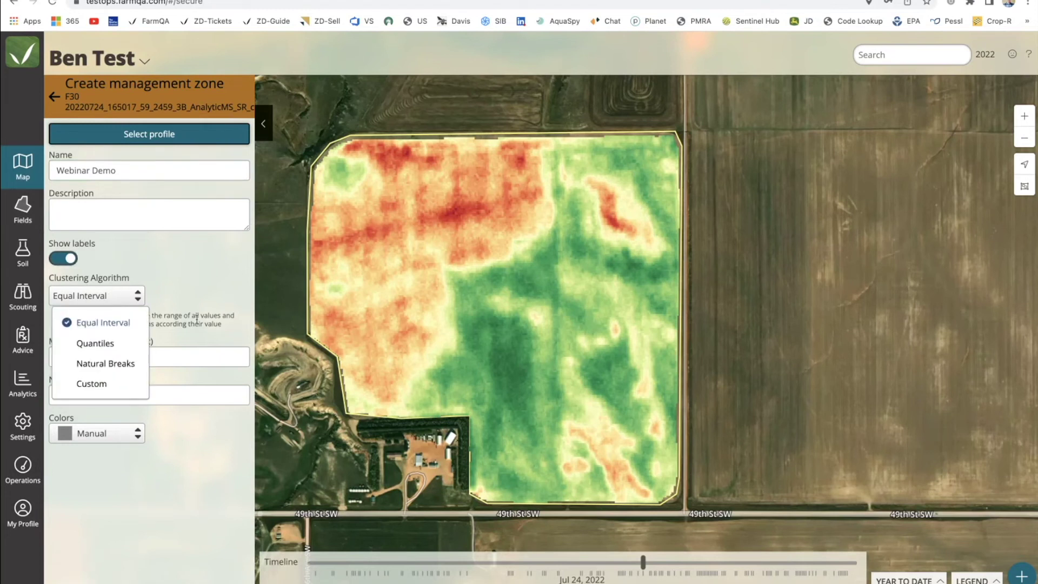
pyautogui.doubleClick(196, 323)
pyautogui.click(128, 298)
pyautogui.click(170, 301)
pyautogui.click(122, 361)
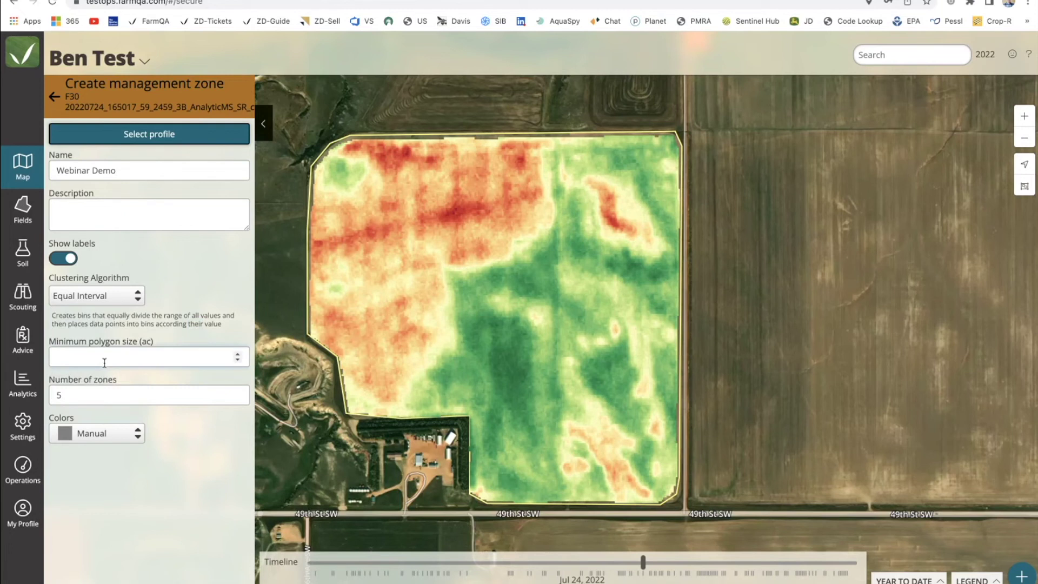
pyautogui.write('2')
pyautogui.click(106, 433)
pyautogui.click(108, 378)
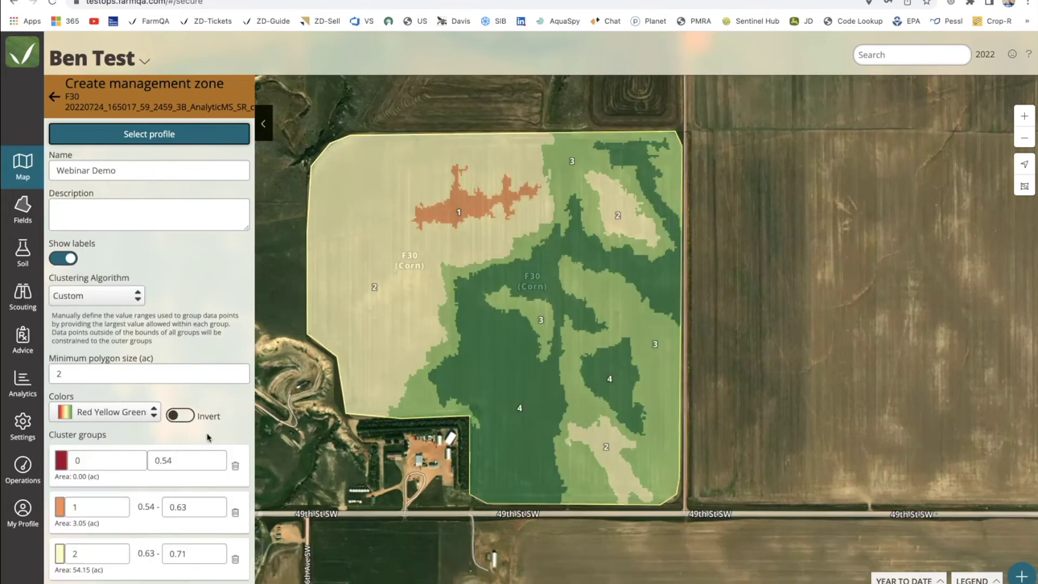
# Change cluster group 1's upper bound to 0.65 and save the Webinar Demo zone.
pyautogui.scroll(-2, 207, 436)
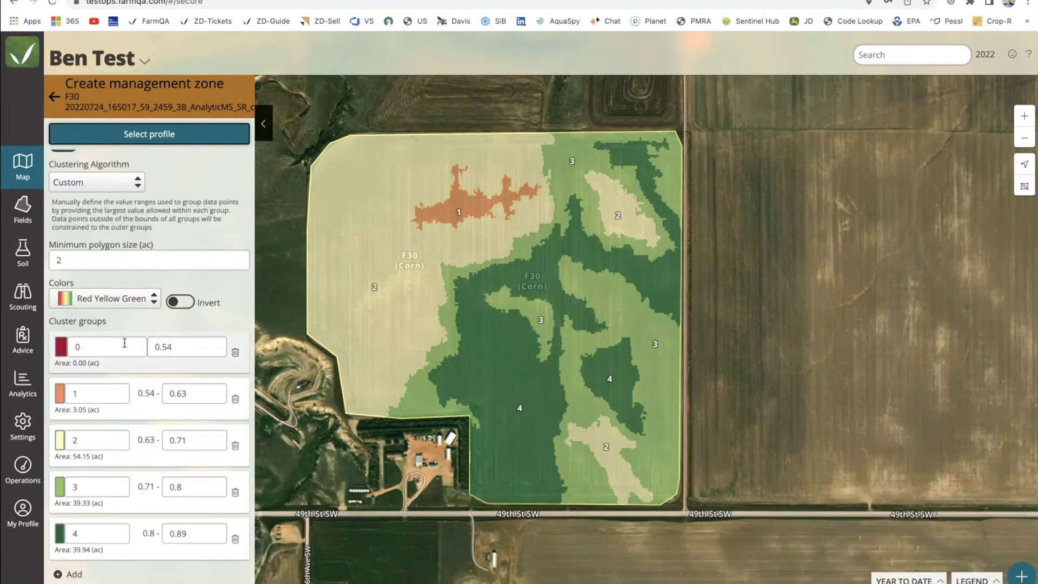
pyautogui.click(192, 394)
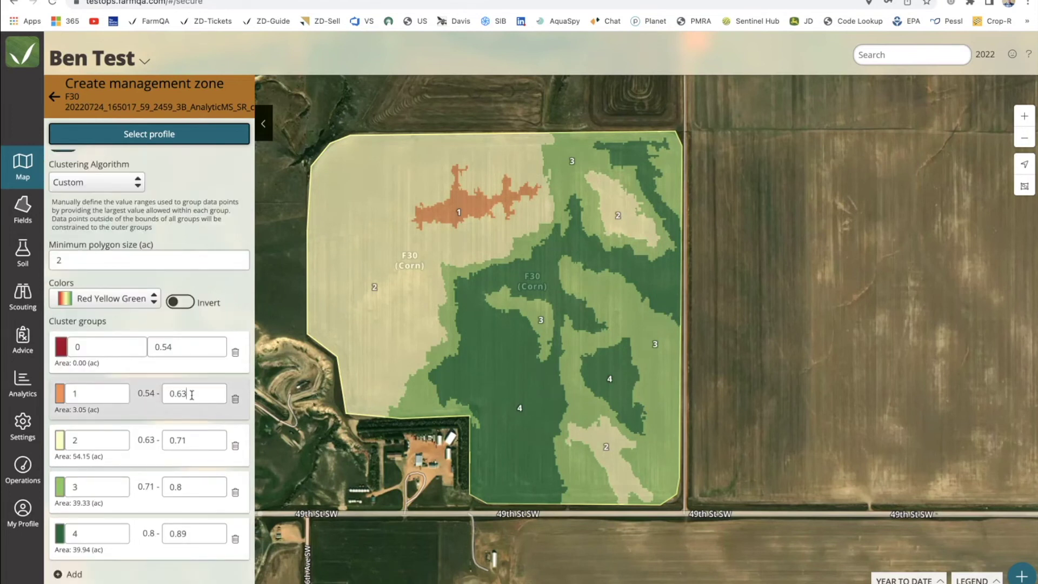
pyautogui.press('BackSpace')
pyautogui.write('5')
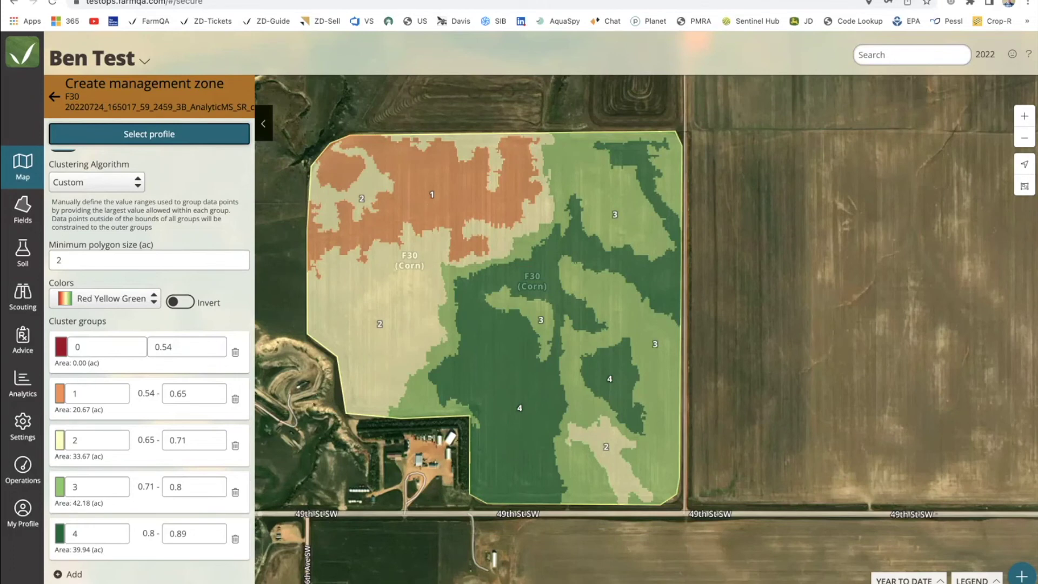
pyautogui.click(54, 96)
# Open F30's Webinar Demo zone for export with an attribute named 'GRowth Reg'.
pyautogui.click(54, 98)
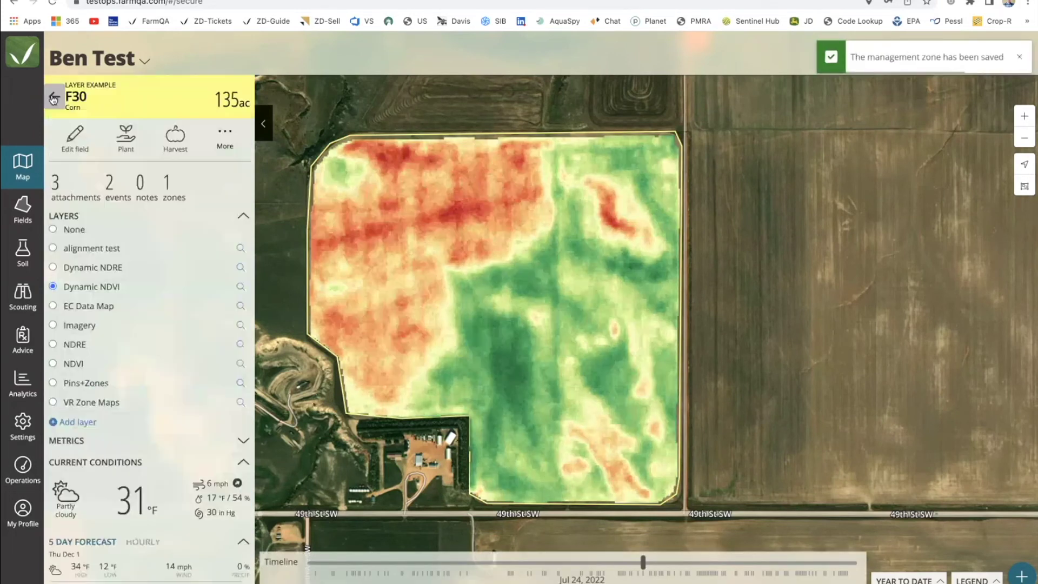
pyautogui.click(173, 187)
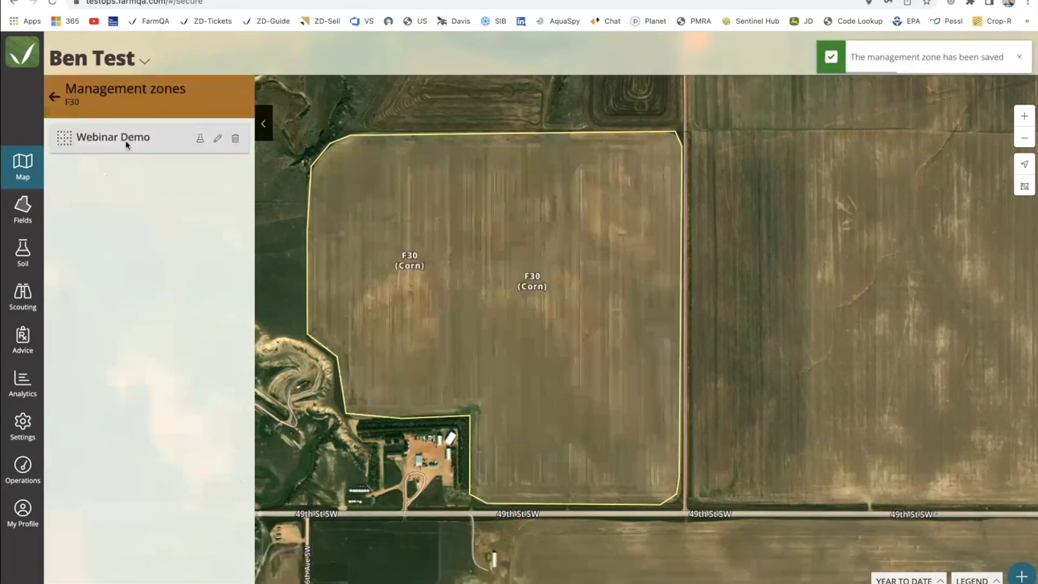
pyautogui.click(127, 142)
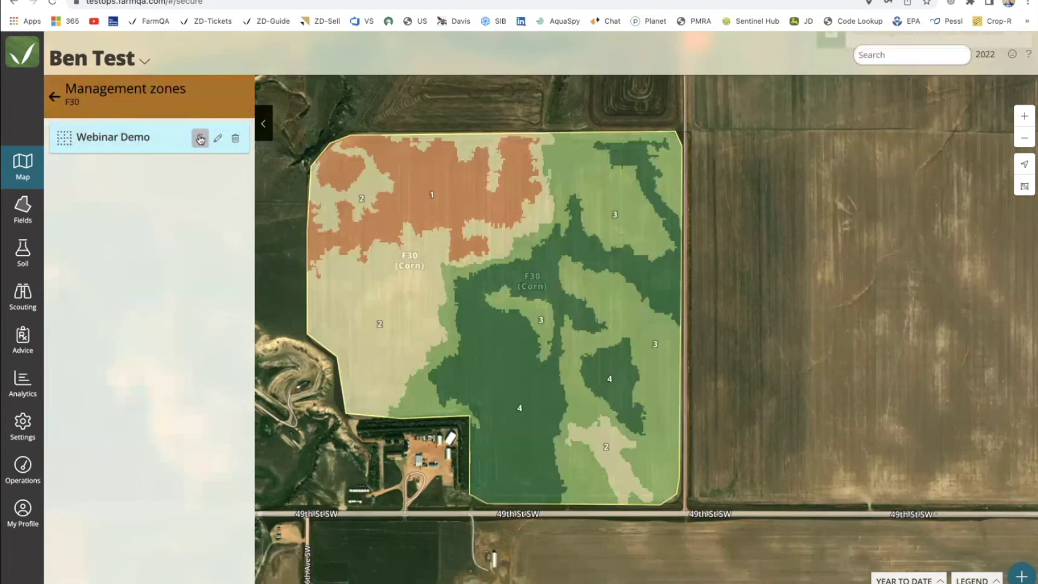
pyautogui.click(200, 139)
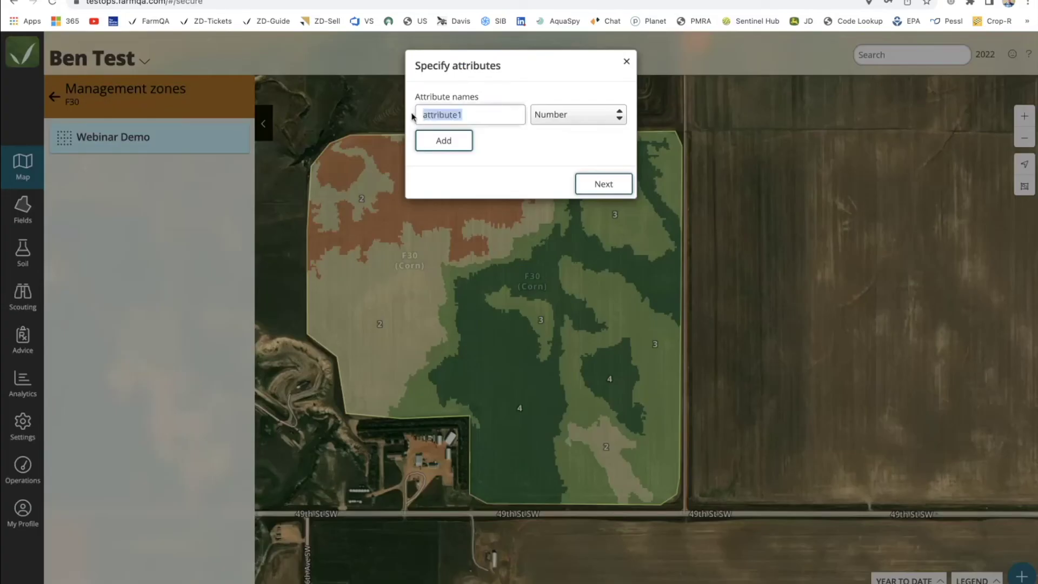
pyautogui.write('GRowth Reg')
pyautogui.click(604, 183)
# Enter GRowth Reg values 10, 20, 50, 75 and 90 for zones 0–4 and download.
pyautogui.click(477, 124)
pyautogui.write('10')
pyautogui.press('Tab')
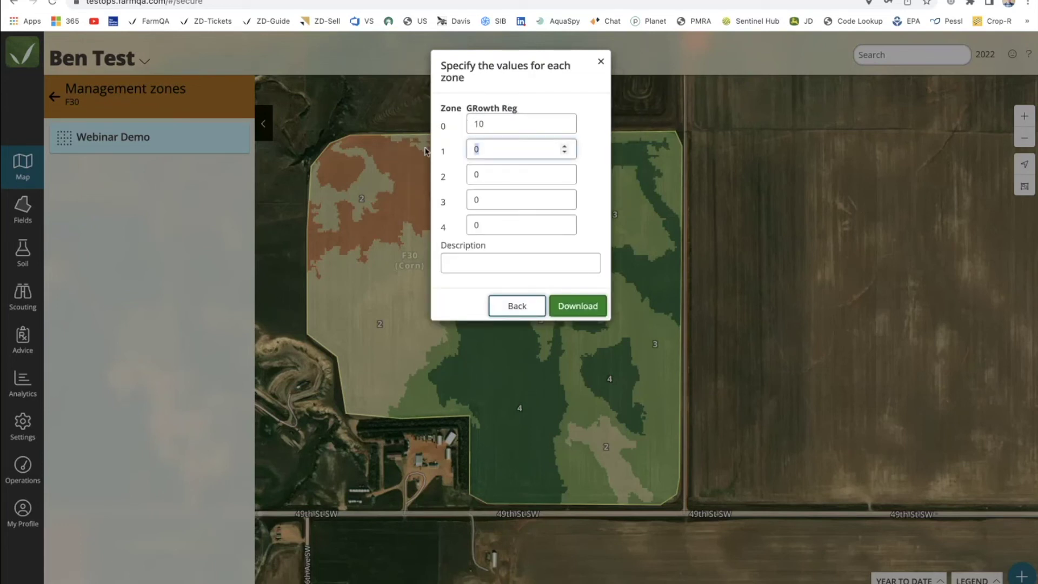
pyautogui.write('20')
pyautogui.press('Tab')
pyautogui.write('50')
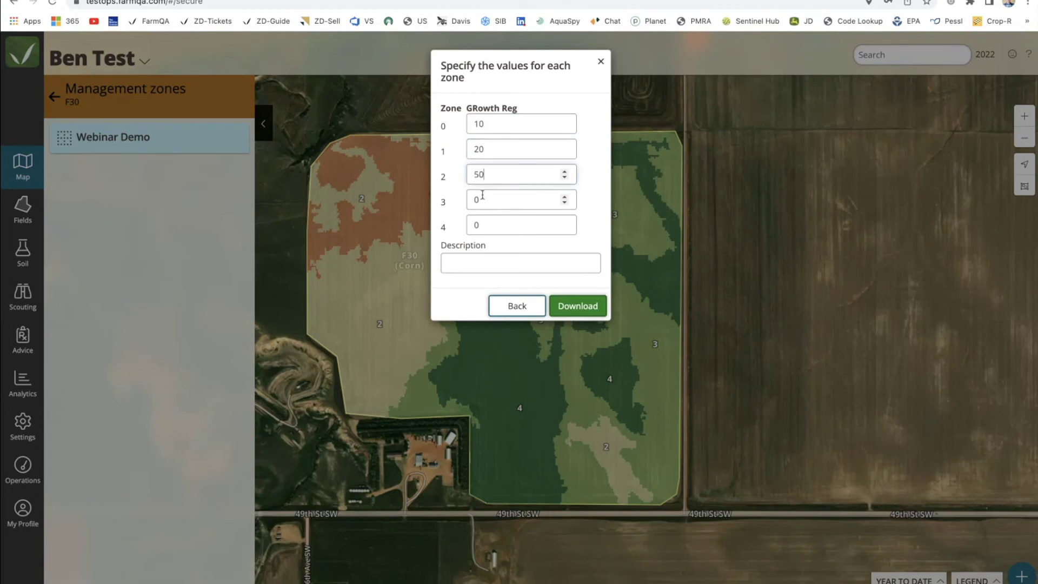
pyautogui.press('Tab')
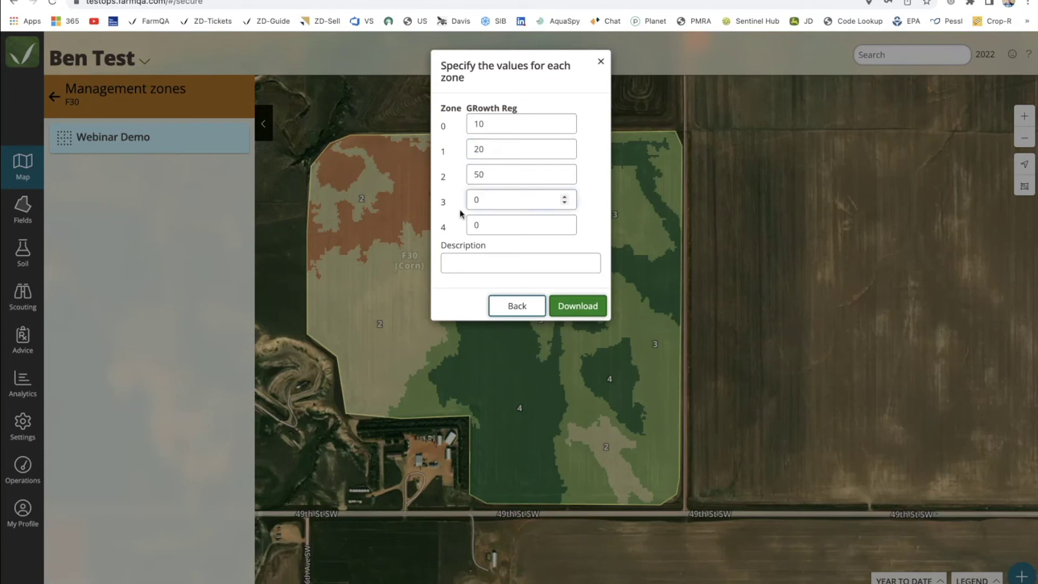
pyautogui.write('75')
pyautogui.press('Tab')
pyautogui.write('90')
pyautogui.click(576, 306)
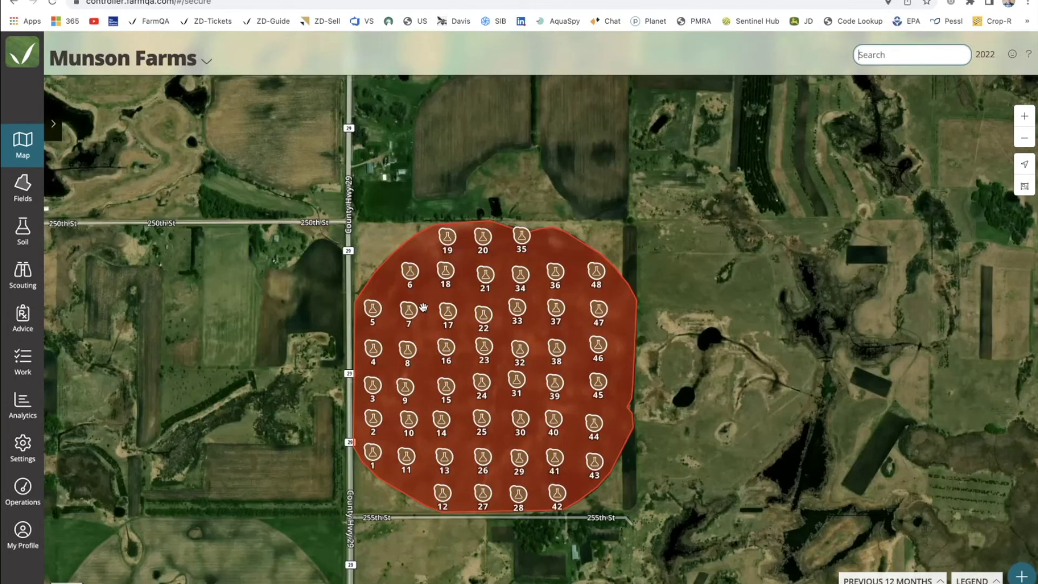
# Hide the Soil samples layer and open Demo Test's field details with Metrics collapsed.
pyautogui.click(53, 123)
pyautogui.click(56, 427)
pyautogui.scroll(1, 418, 330)
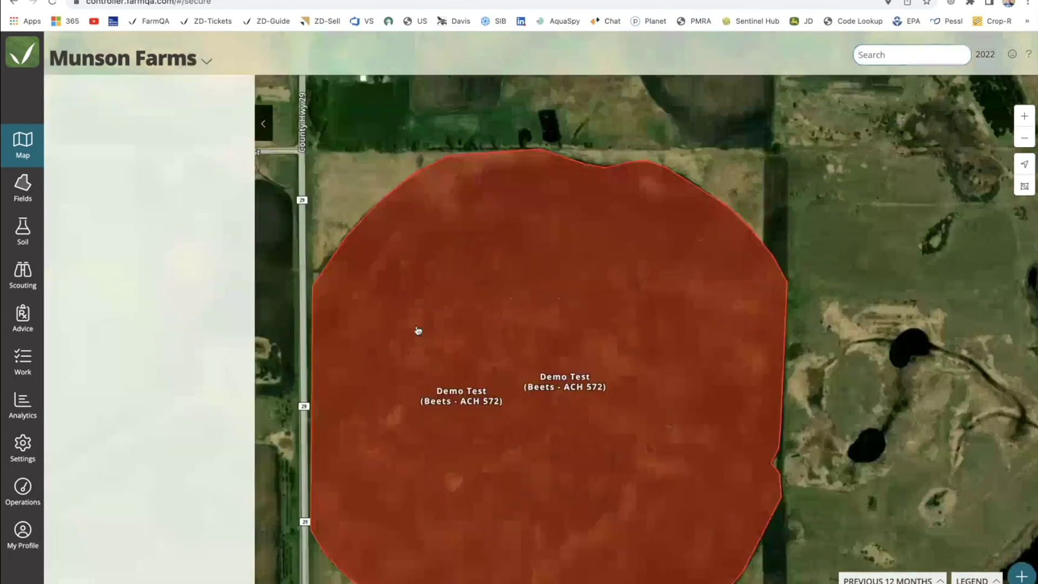
pyautogui.scroll(1, 417, 329)
pyautogui.click(418, 329)
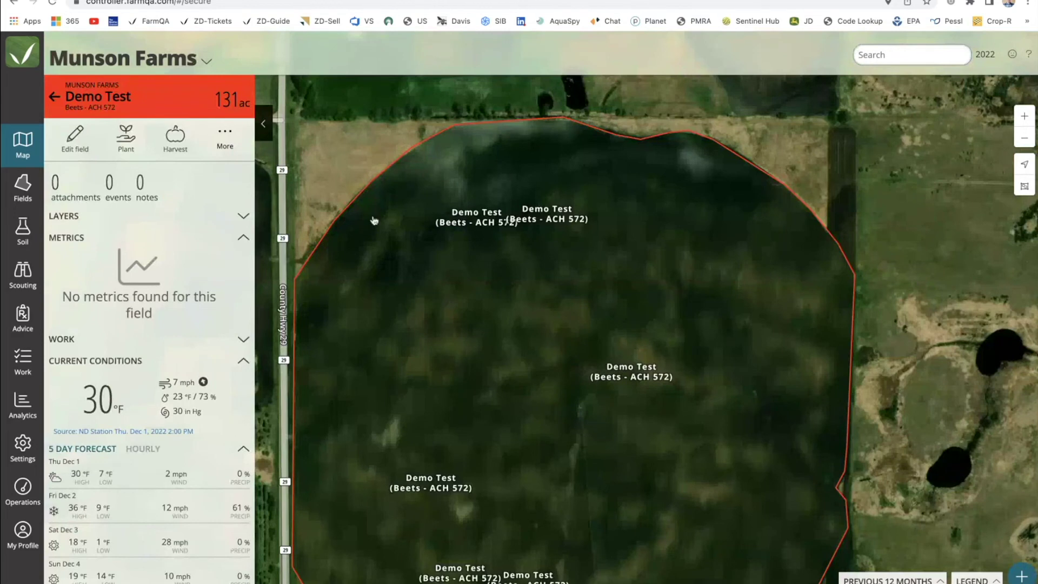
pyautogui.click(243, 237)
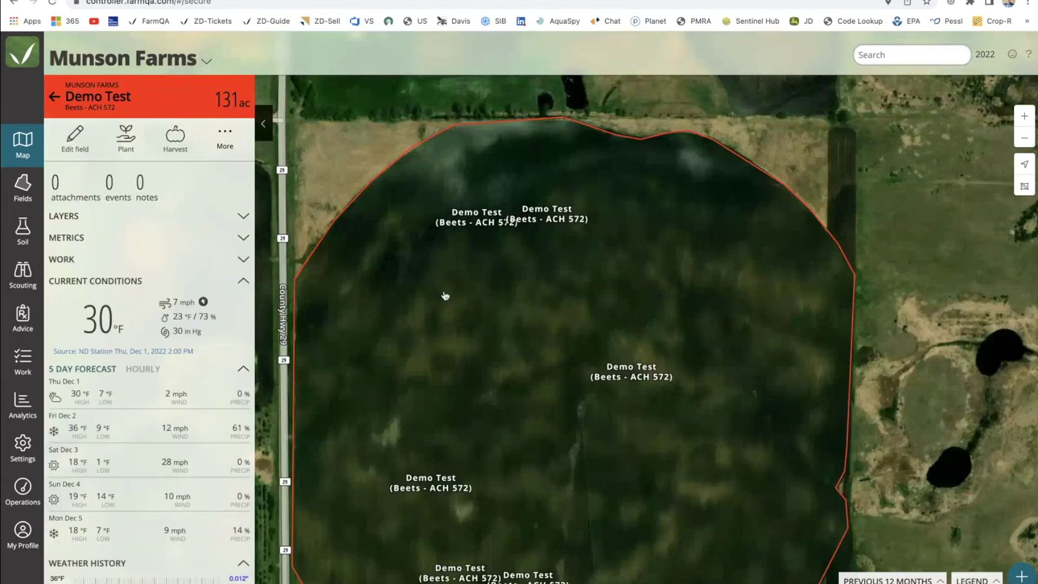
pyautogui.scroll(2, 445, 295)
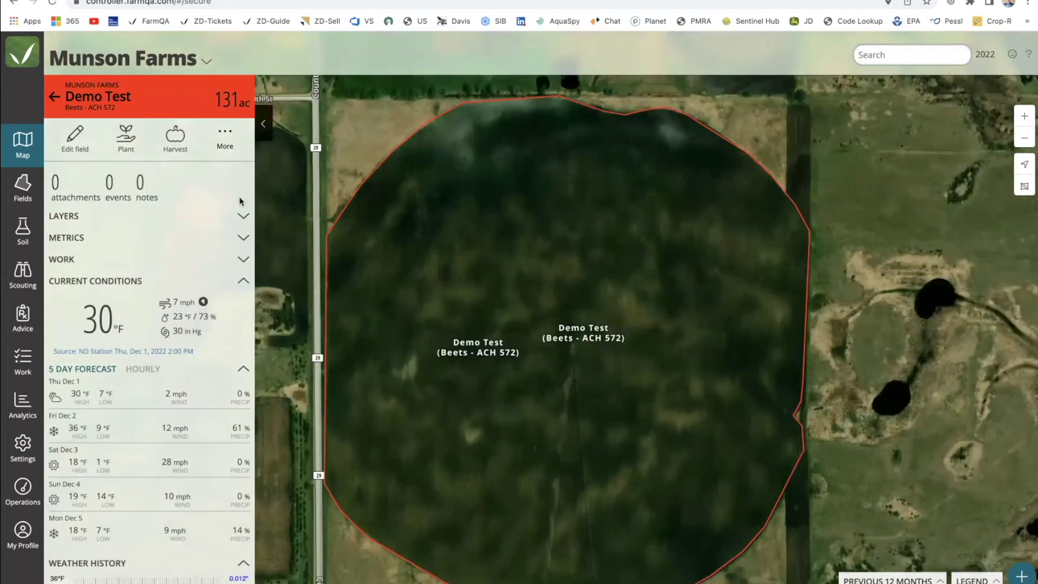
# Save a Demo Test harvest dated 09/22/2022 with yield 19, then show the Fields list.
pyautogui.click(180, 140)
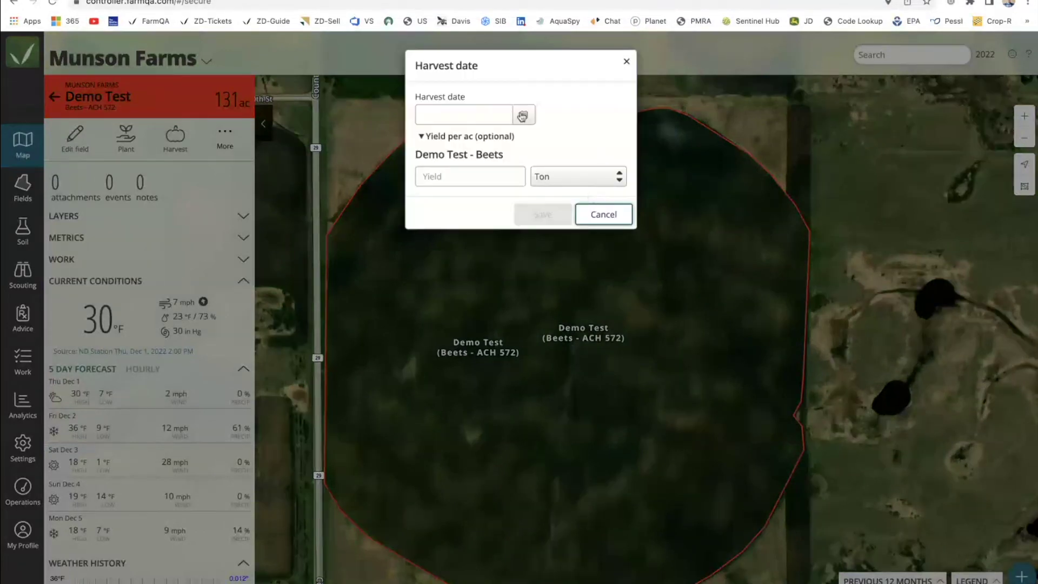
pyautogui.click(523, 115)
pyautogui.click(438, 151)
pyautogui.click(437, 150)
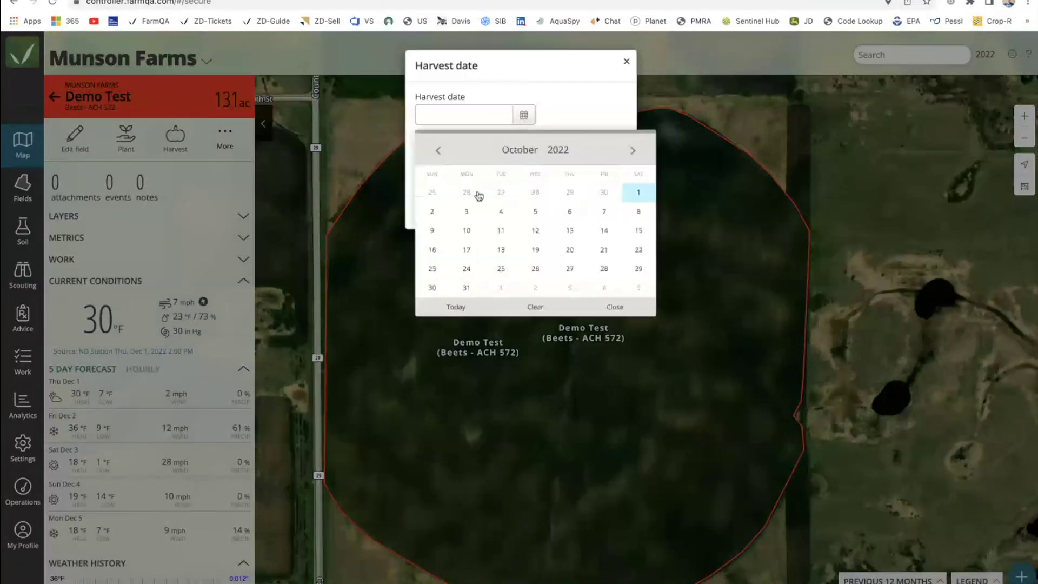
pyautogui.click(438, 152)
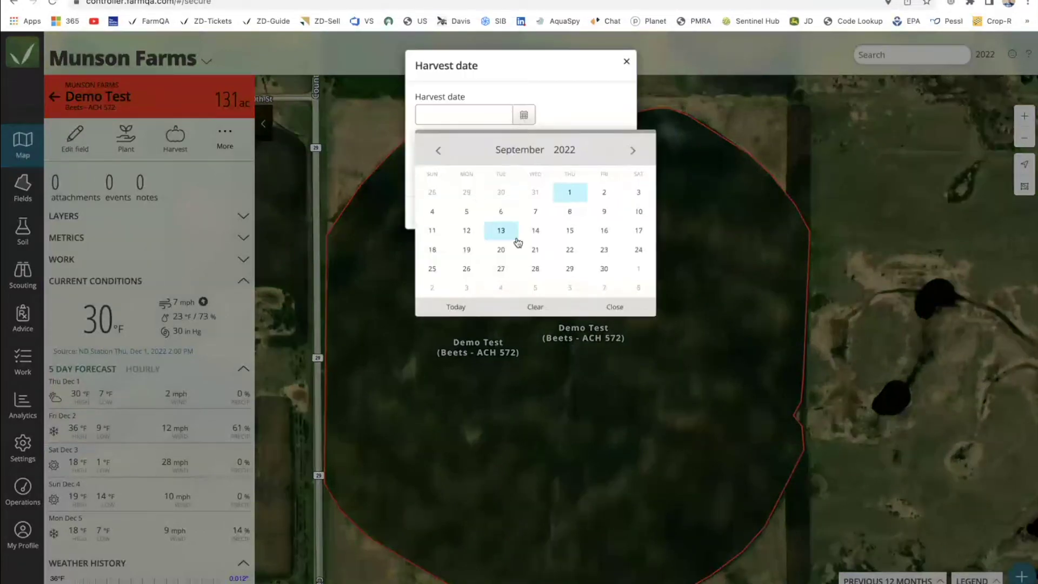
pyautogui.click(569, 250)
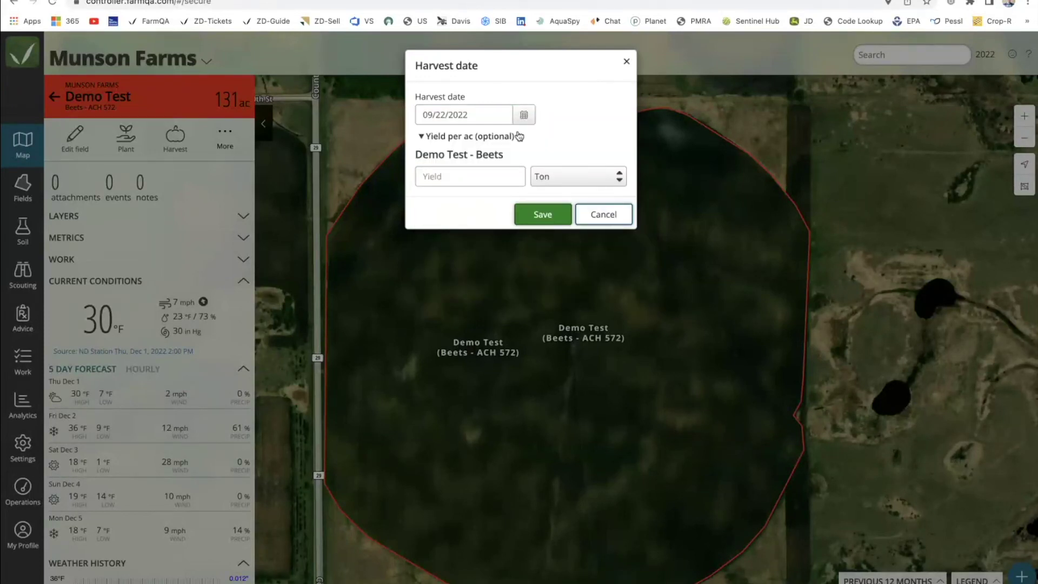
pyautogui.click(445, 178)
pyautogui.write('19')
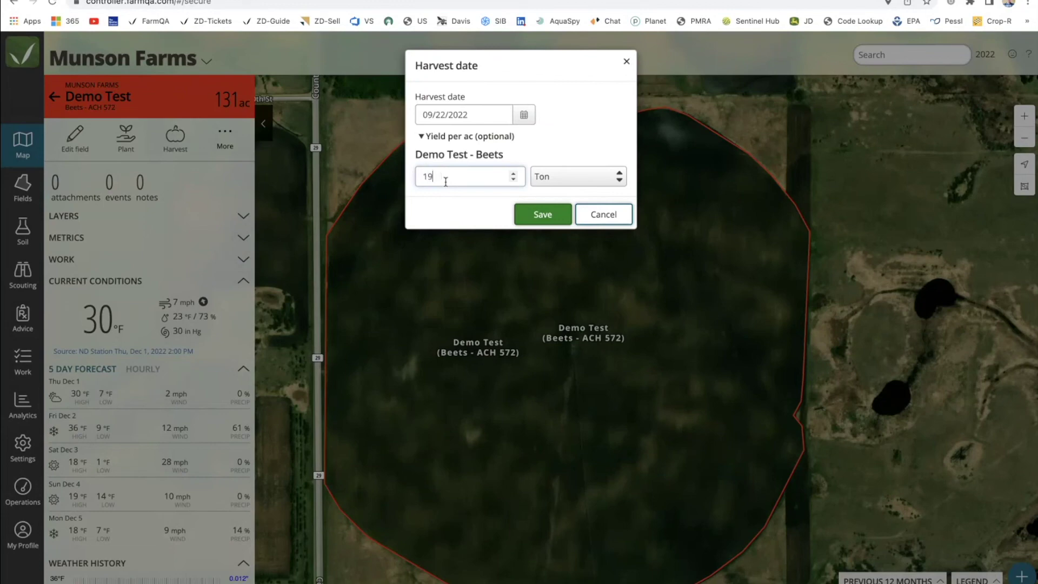
pyautogui.click(545, 215)
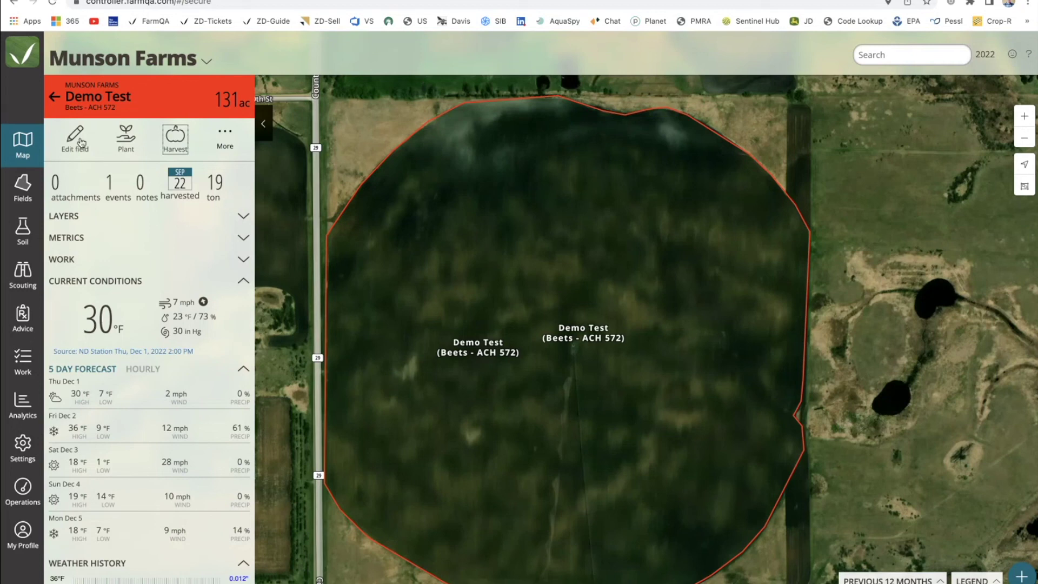
pyautogui.click(23, 186)
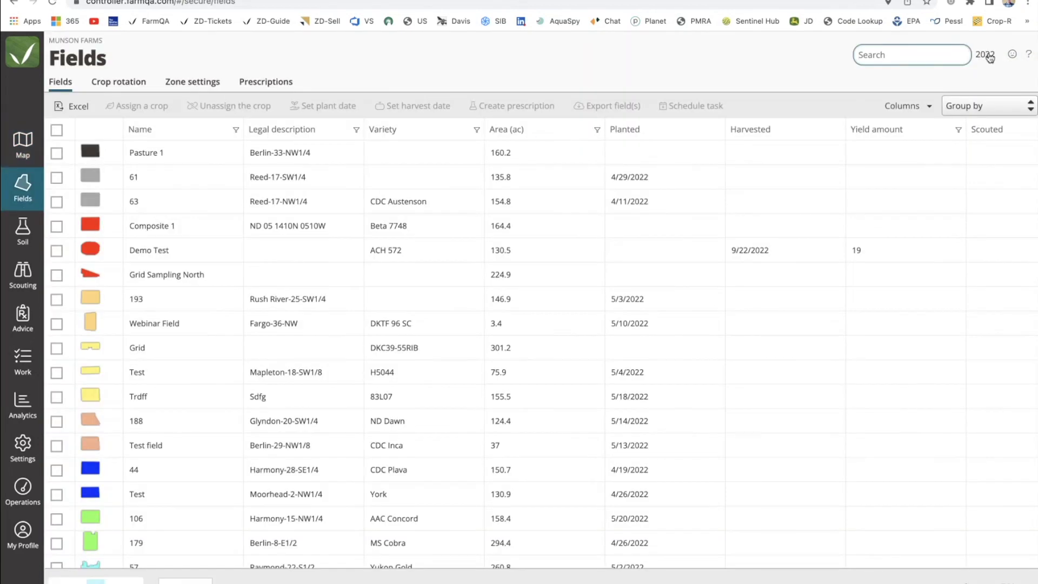
# Sort the fields by yield and view them for 2021, 2023, then 2022.
pyautogui.hscroll(5, 804, 238)
pyautogui.hscroll(-5, 804, 237)
pyautogui.click(866, 131)
pyautogui.click(984, 55)
pyautogui.click(982, 115)
pyautogui.hscroll(5, 711, 199)
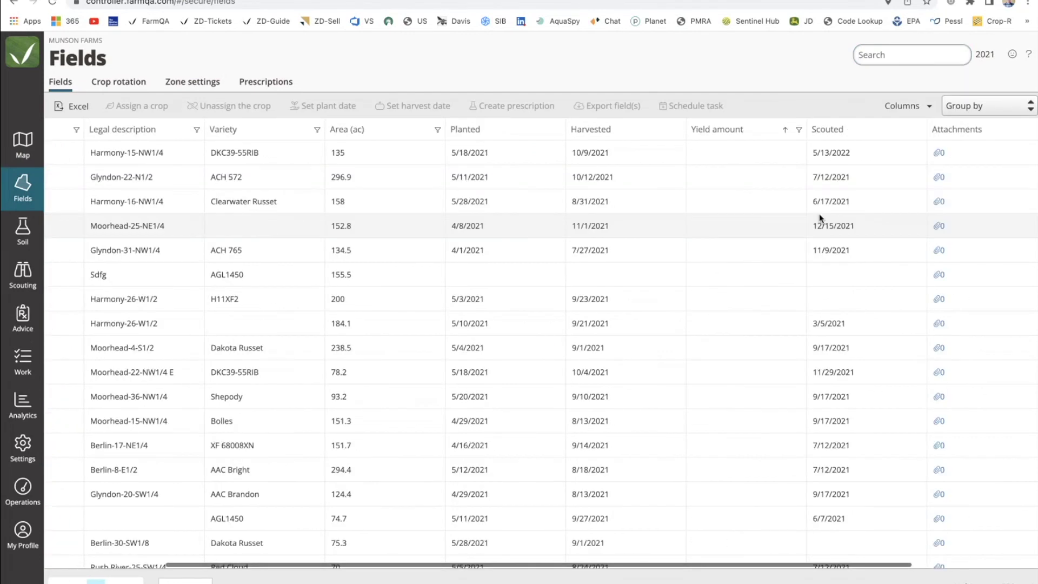
pyautogui.hscroll(-5, 575, 172)
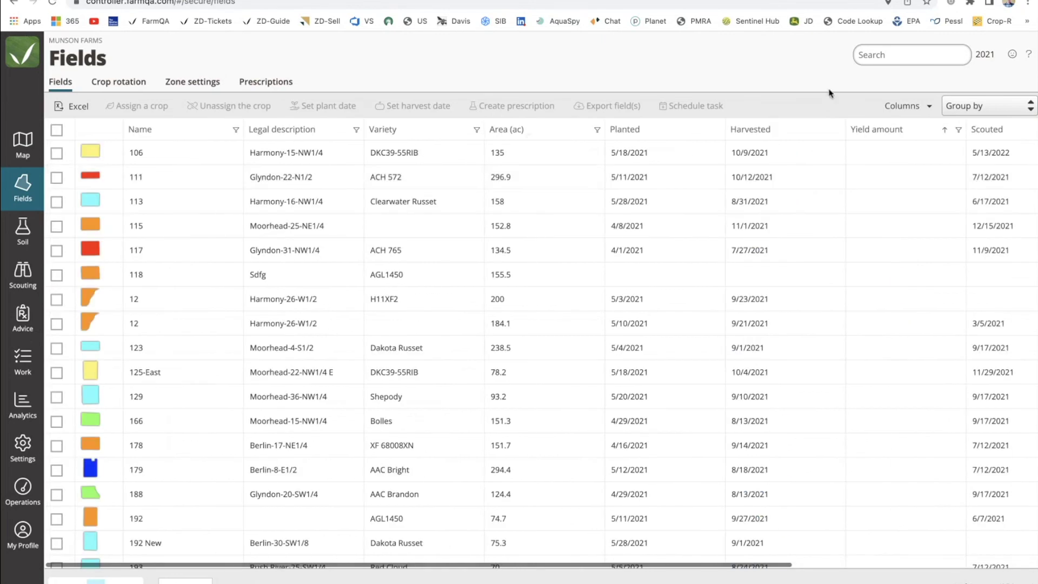
pyautogui.click(992, 55)
pyautogui.click(977, 99)
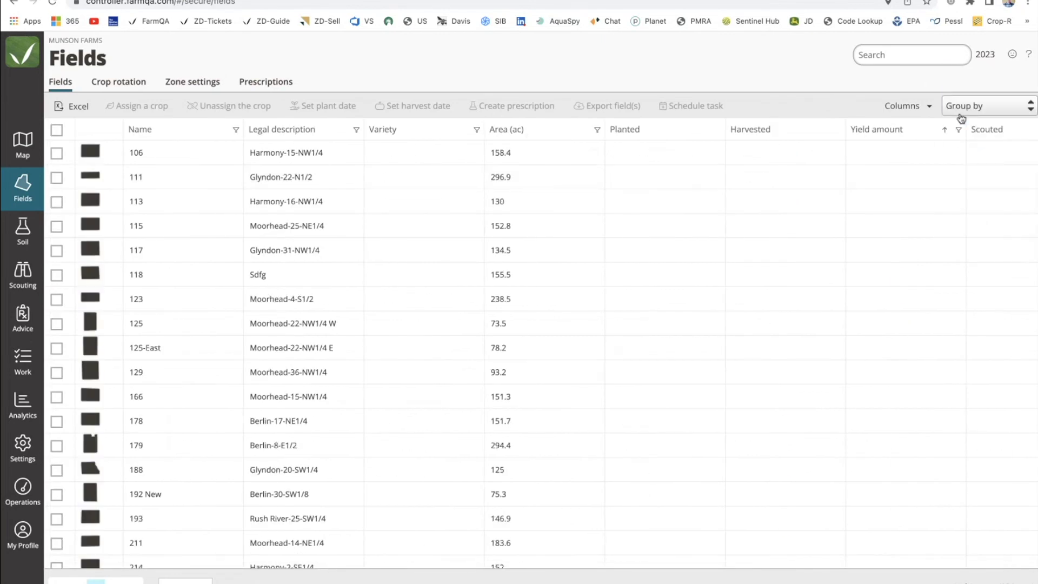
pyautogui.click(985, 55)
pyautogui.click(977, 119)
# Group the fields by crop and search the list for 'Beets'.
pyautogui.scroll(-15, 884, 189)
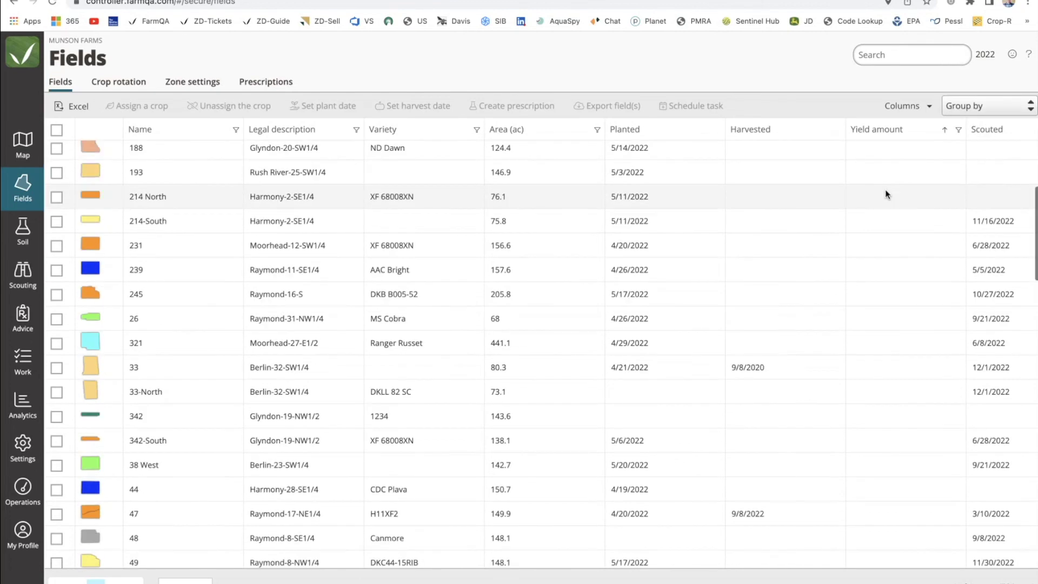
pyautogui.scroll(-15, 886, 194)
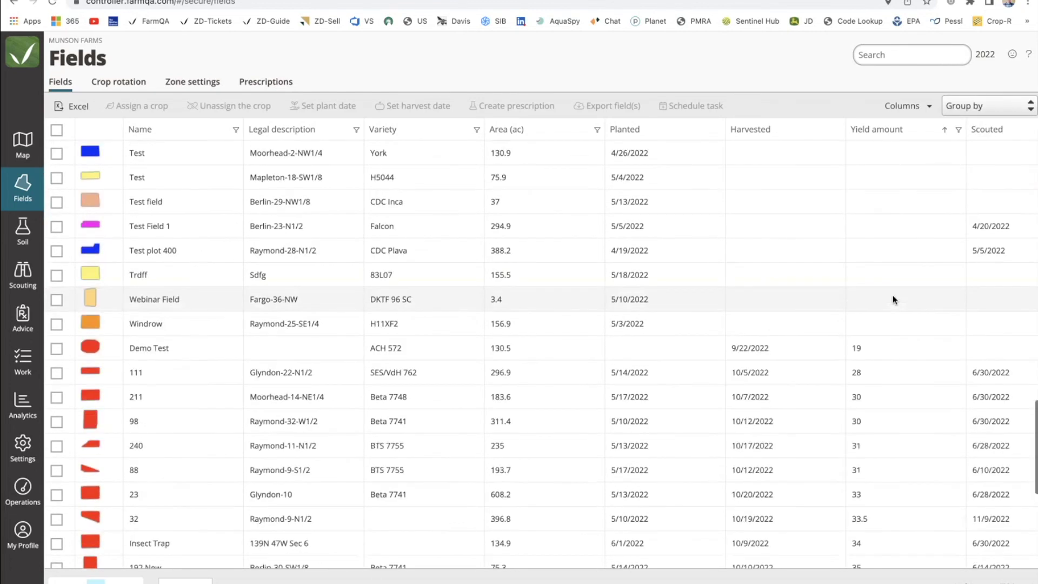
pyautogui.scroll(3, 893, 299)
pyautogui.click(973, 106)
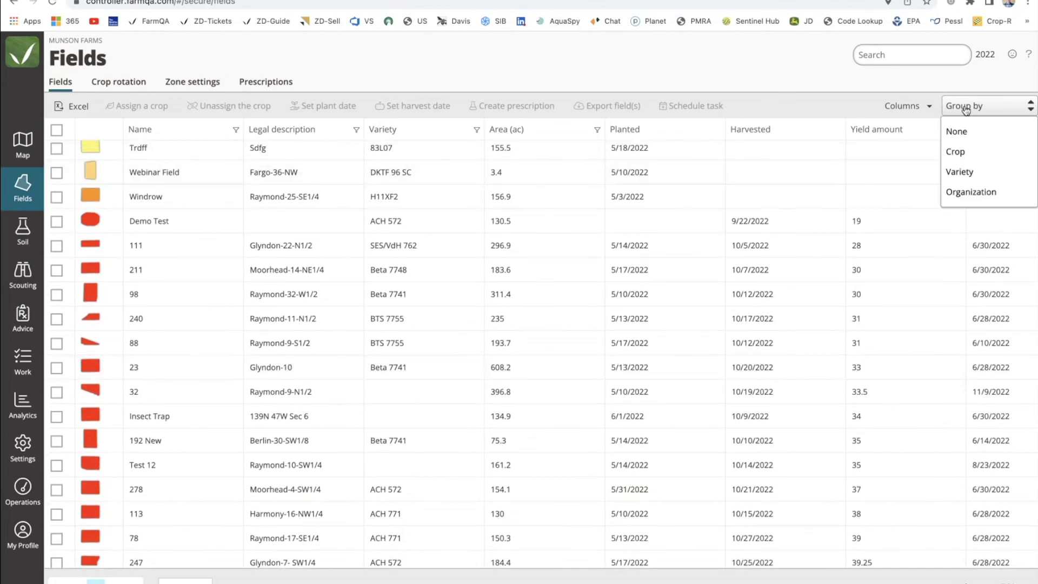
pyautogui.click(966, 153)
pyautogui.click(900, 52)
pyautogui.write('B')
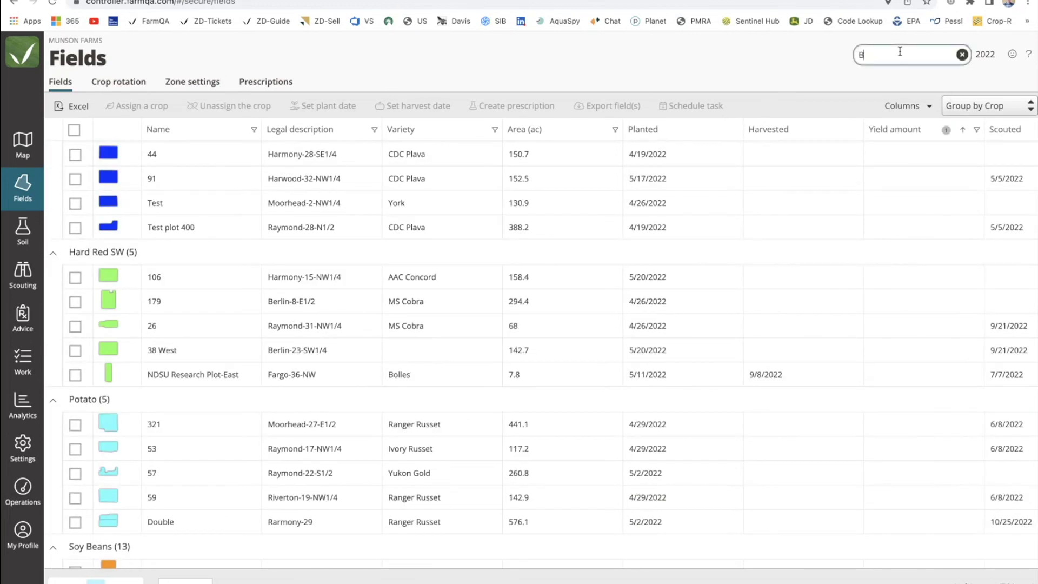
pyautogui.write('eets')
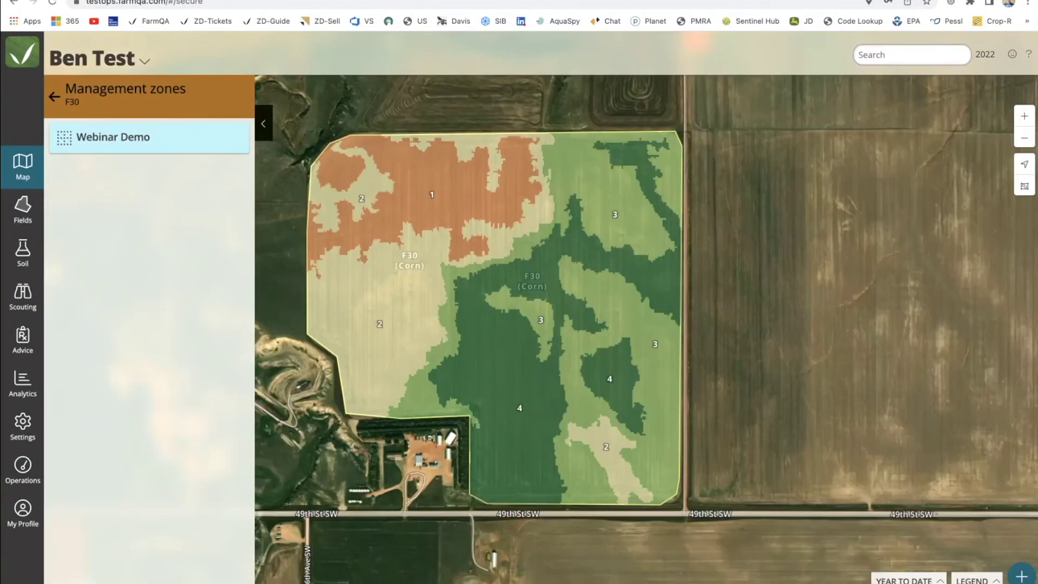
# Switch to a different enterprise from My Profile.
pyautogui.click(22, 511)
pyautogui.click(125, 140)
pyautogui.click(108, 524)
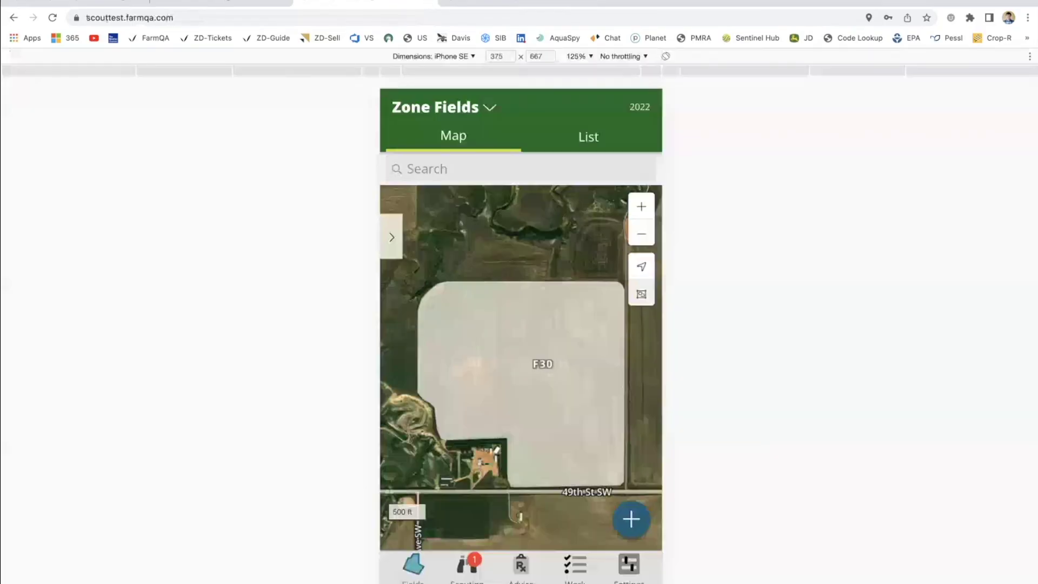
# Open testops.farmqa.com in a new tab and switch to the Soil Webinar organization.
pyautogui.hotkey('ctrl', 't')
pyautogui.write('testops.farmqa.com')
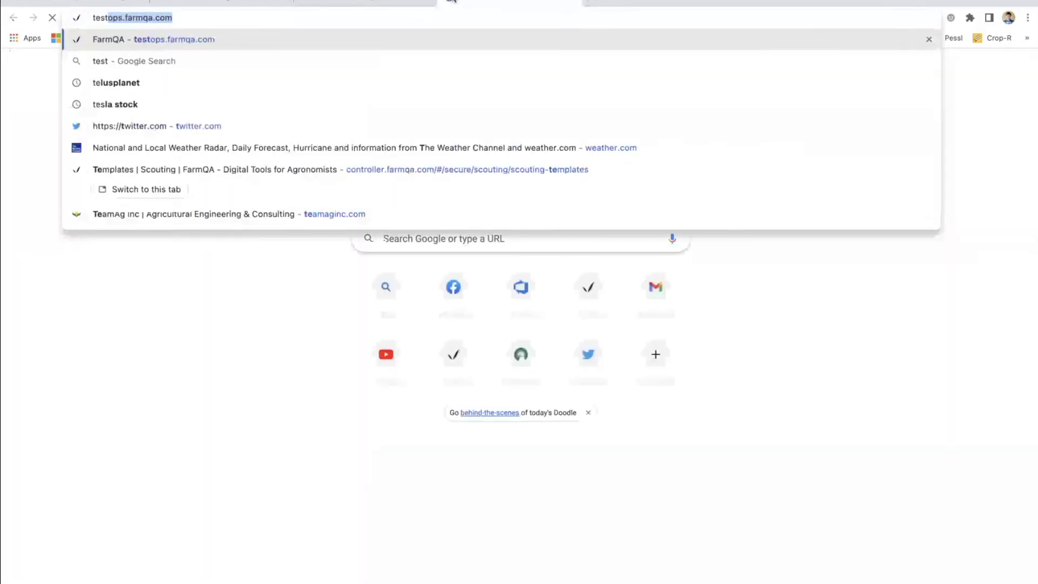
pyautogui.press('Return')
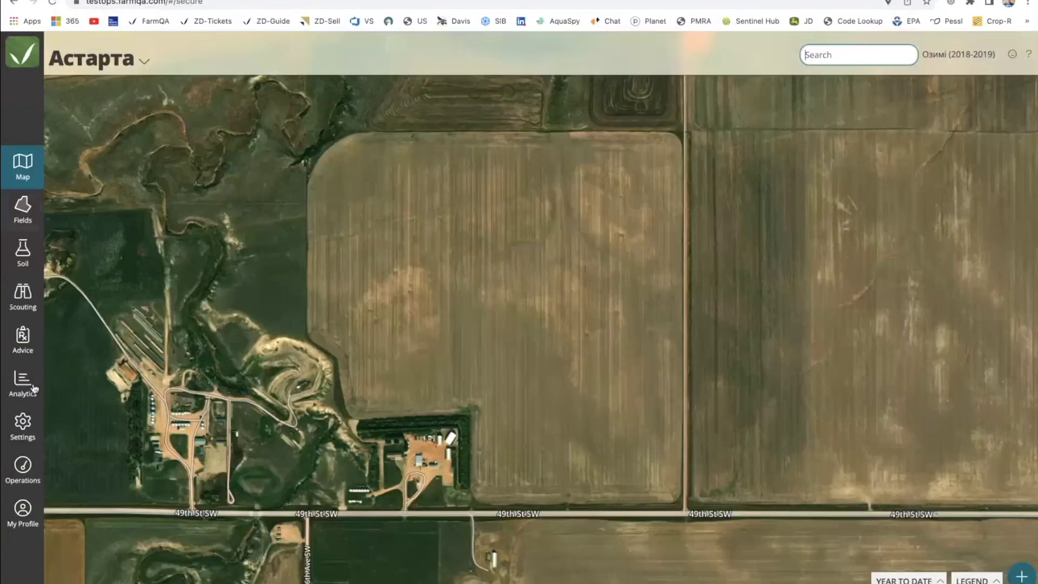
pyautogui.click(24, 516)
pyautogui.click(132, 143)
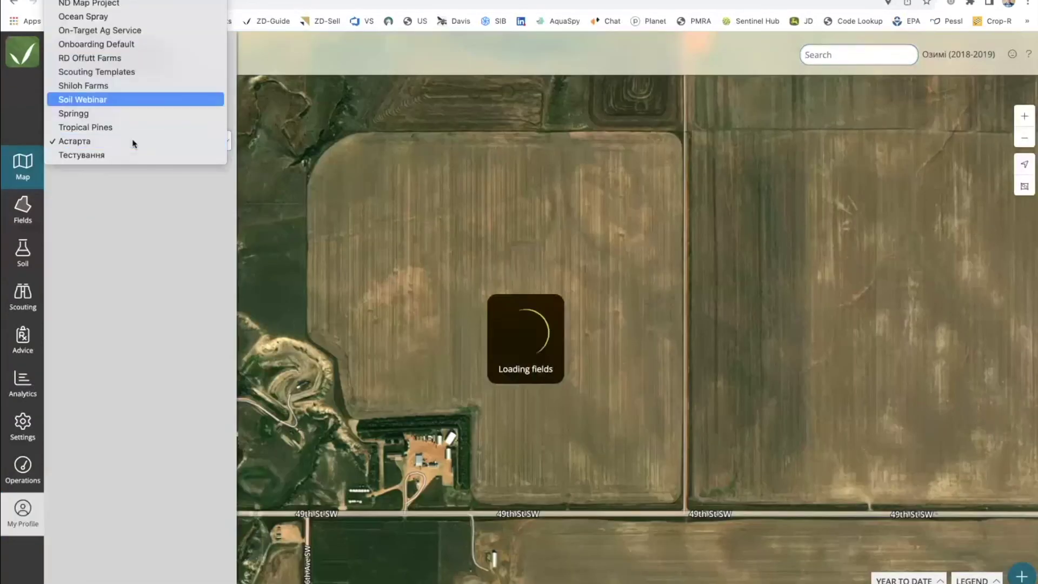
pyautogui.press('Return')
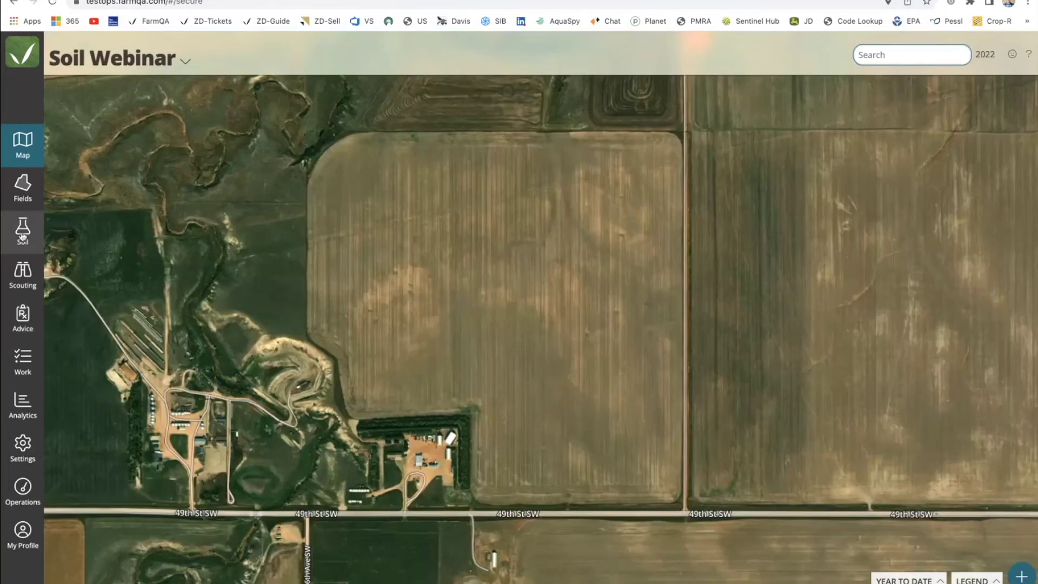
# Review Prescription Field's soil samples and yield history in a widened panel, then open Fields.
pyautogui.click(22, 236)
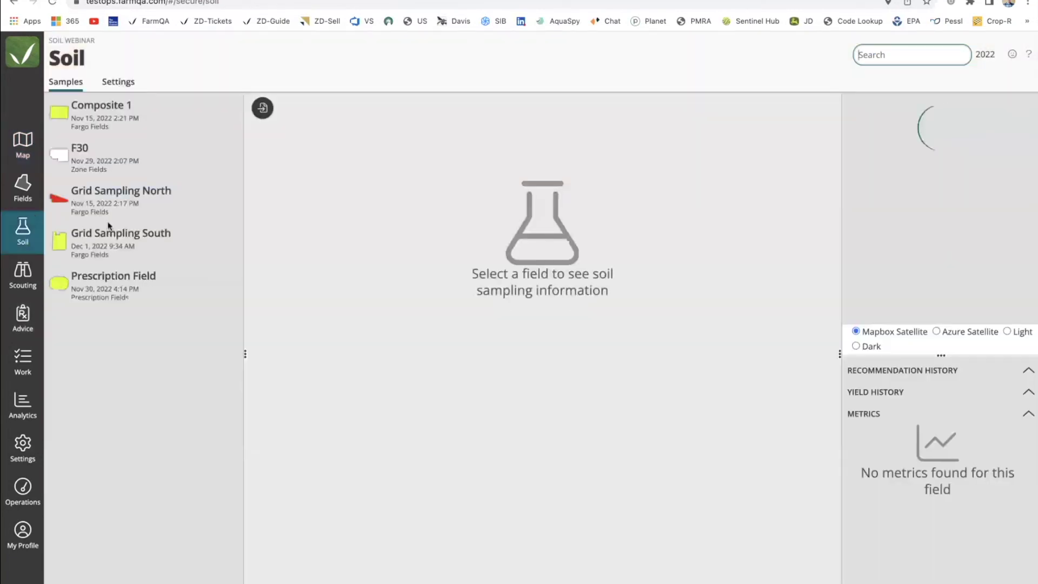
pyautogui.click(116, 279)
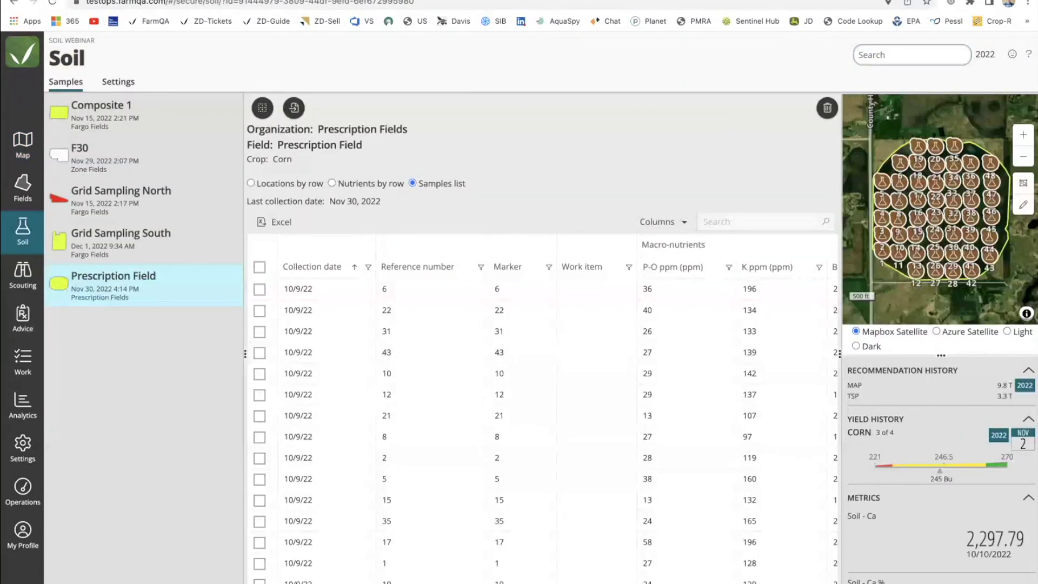
pyautogui.moveTo(840, 414); pyautogui.dragTo(692, 416)
pyautogui.scroll(5, 877, 488)
pyautogui.hscroll(1, 864, 495)
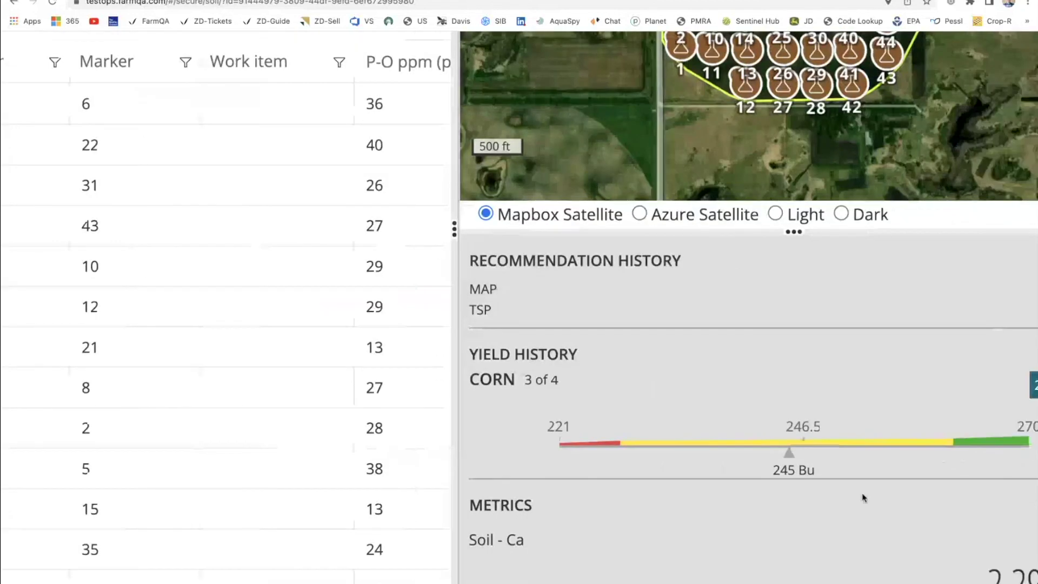
pyautogui.hscroll(2, 827, 448)
pyautogui.scroll(4, 778, 394)
pyautogui.hscroll(2, 768, 455)
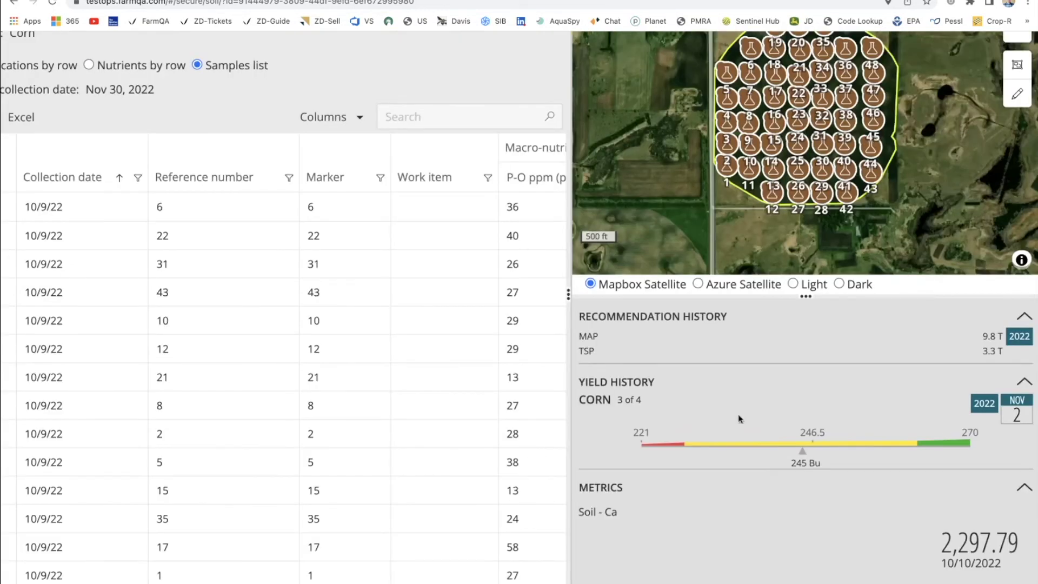
pyautogui.scroll(-3, 739, 419)
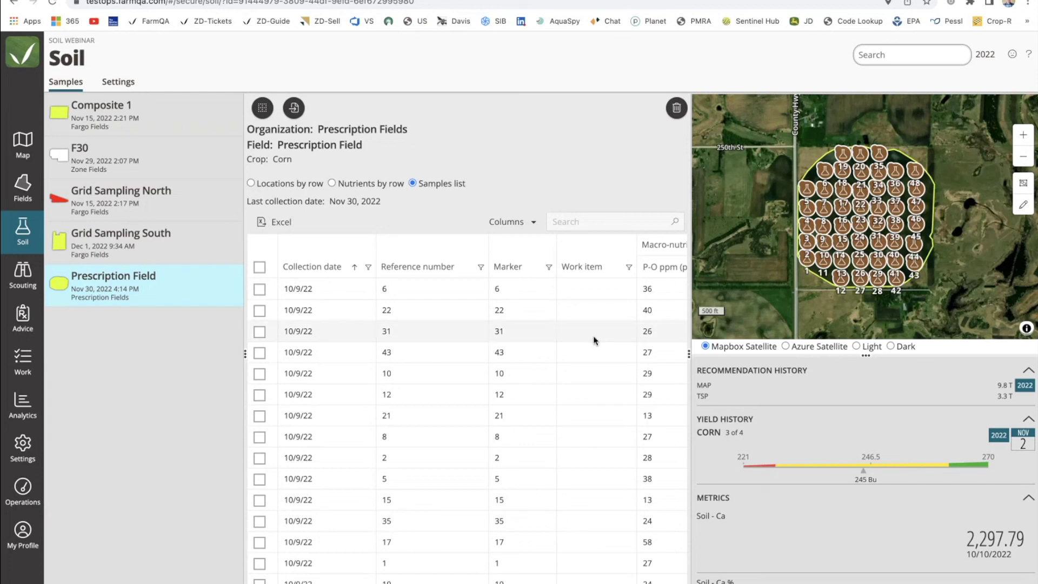
pyautogui.click(18, 199)
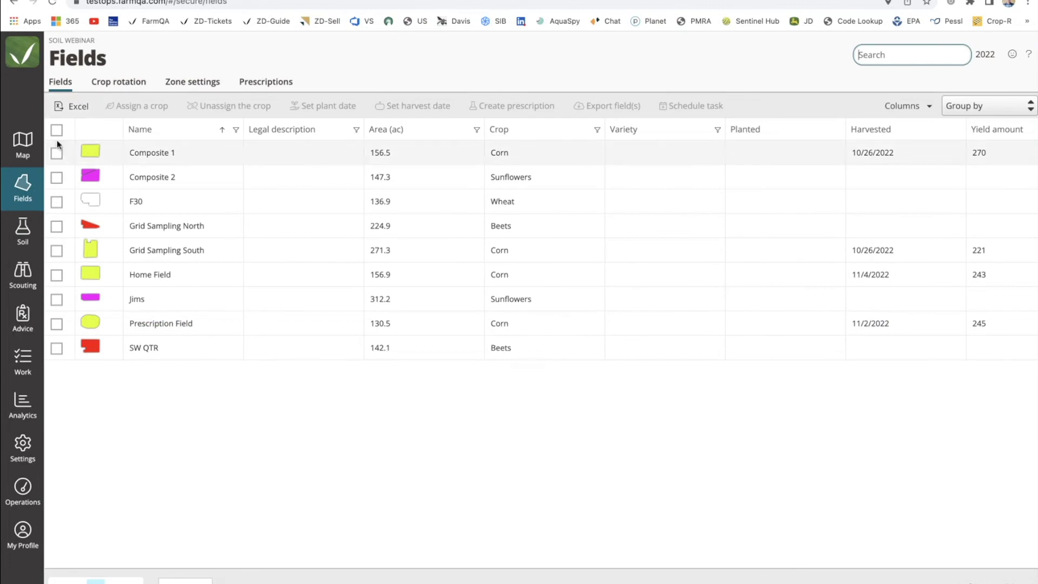
# Group fields by Crop and export Composite 1, Grid Sampling South, Home Field and Prescription Field.
pyautogui.click(954, 104)
pyautogui.click(956, 152)
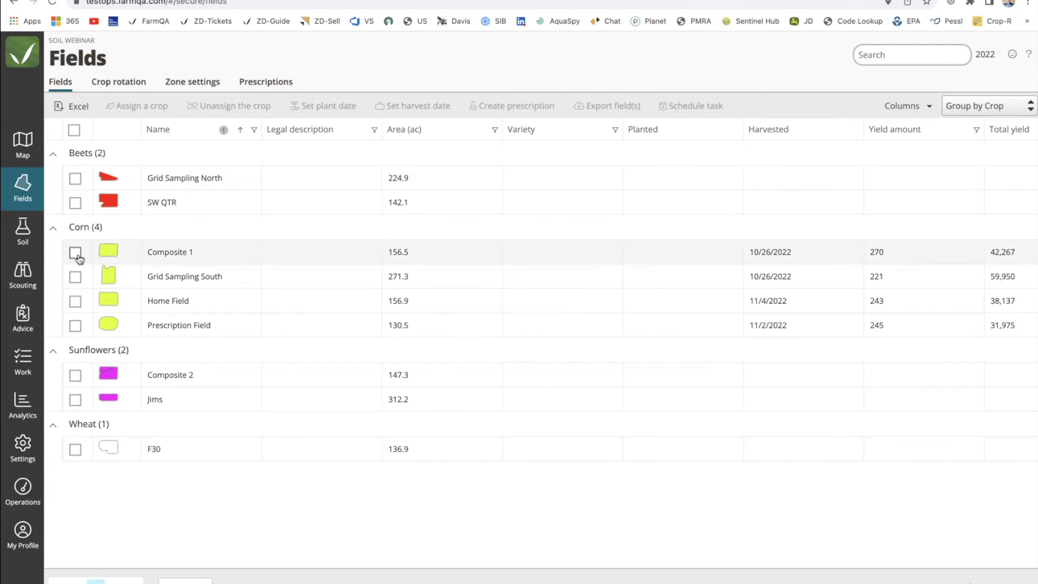
pyautogui.click(76, 252)
pyautogui.click(75, 276)
pyautogui.click(75, 300)
pyautogui.click(75, 324)
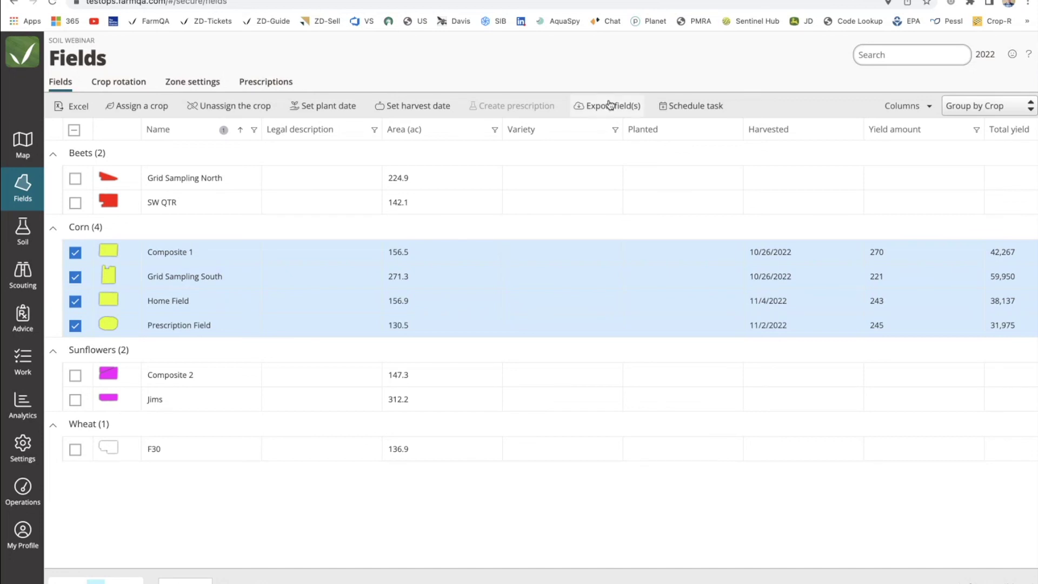
pyautogui.scroll(5, 610, 104)
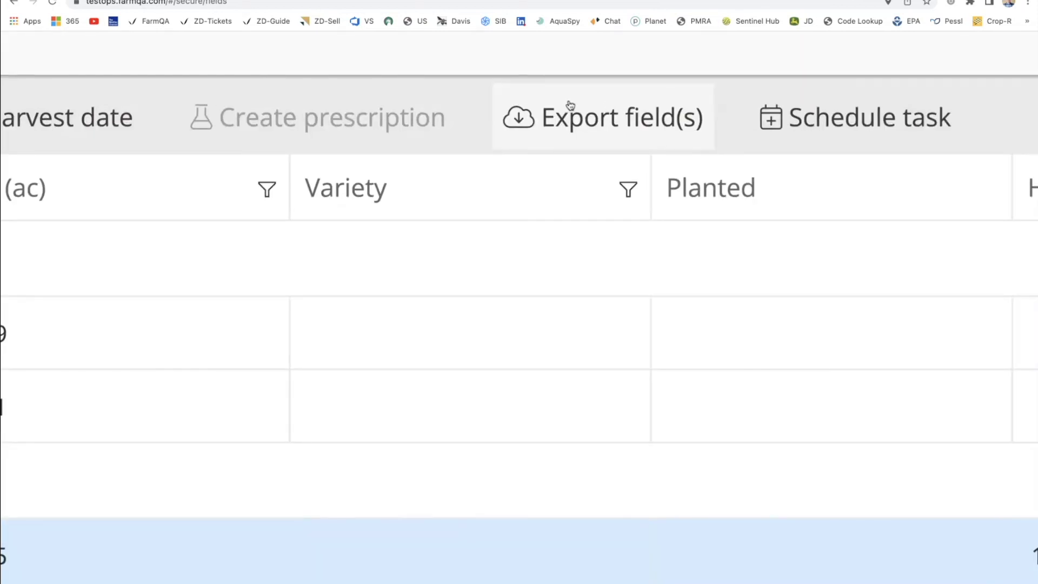
pyautogui.scroll(-5, 598, 110)
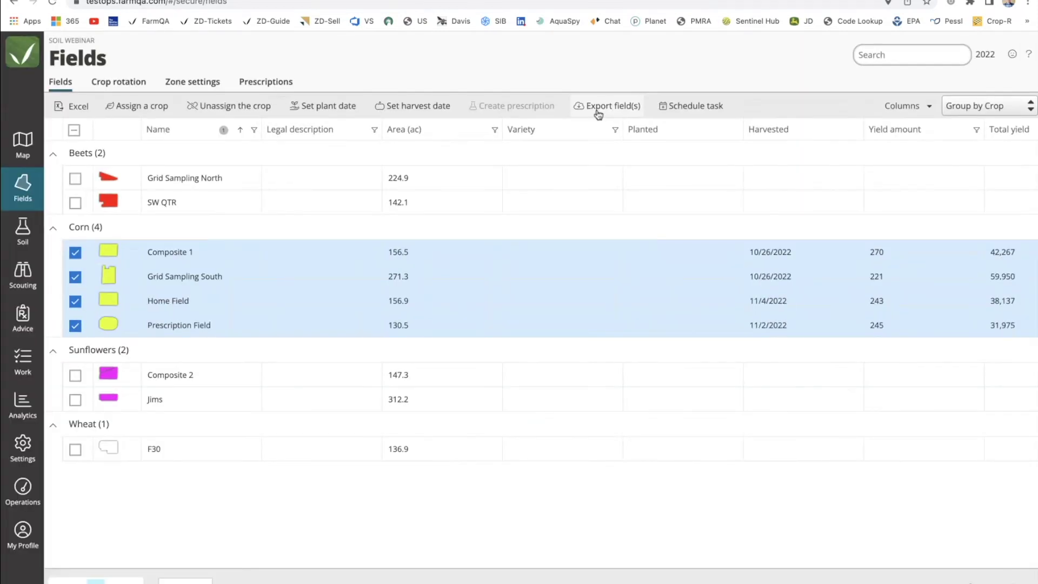
pyautogui.click(598, 108)
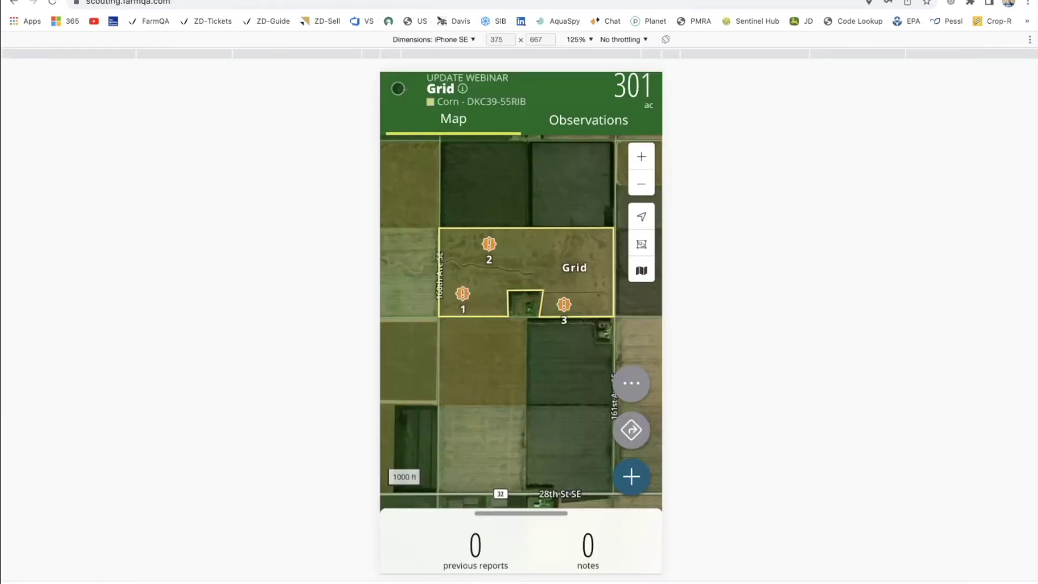
# Return to the Munson Farms overview map and center the yellow Grid field.
pyautogui.click(398, 88)
pyautogui.moveTo(539, 418); pyautogui.dragTo(527, 353)
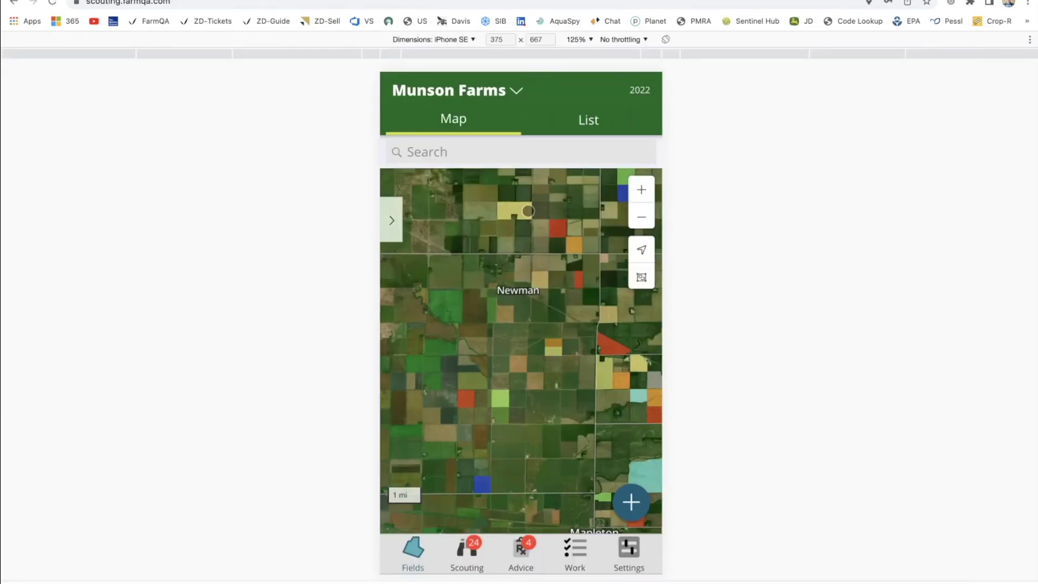
pyautogui.scroll(6, 527, 210)
pyautogui.moveTo(526, 210); pyautogui.dragTo(534, 307)
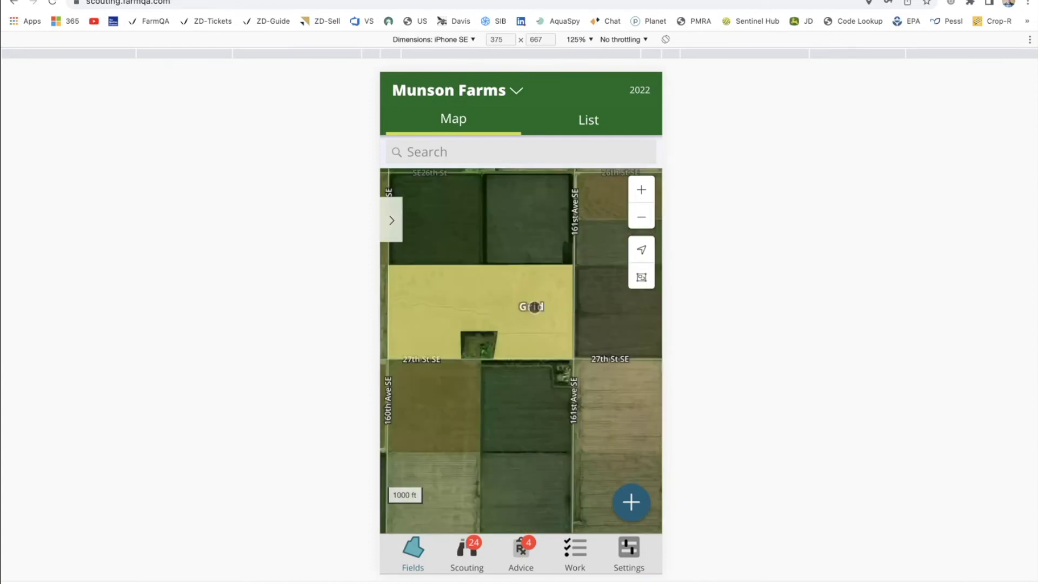
# Start a new recommendation and add corn fields 115, 117, 125 and 129 via search.
pyautogui.click(513, 545)
pyautogui.click(631, 501)
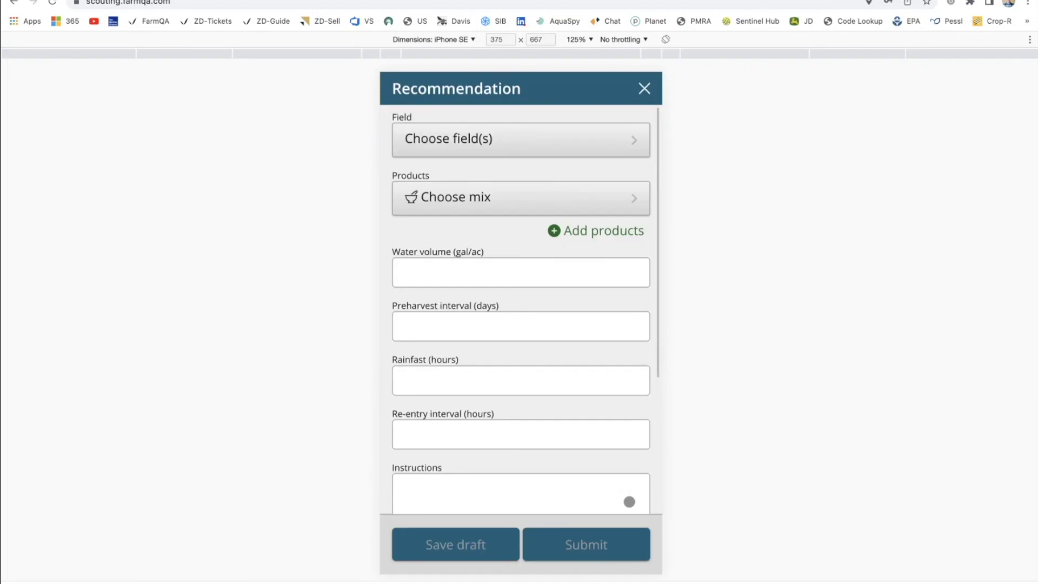
pyautogui.click(476, 142)
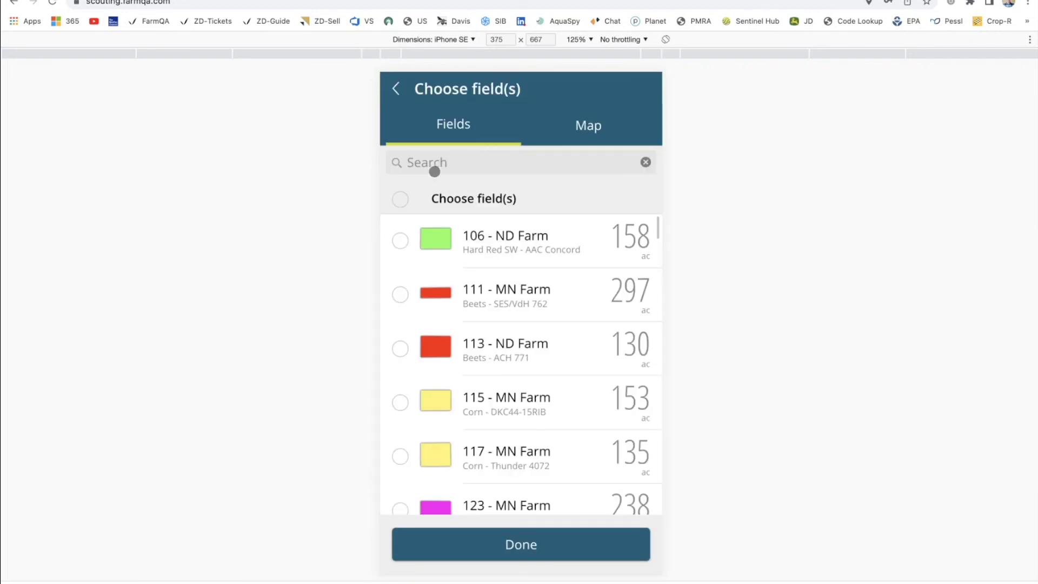
pyautogui.click(479, 164)
pyautogui.write('Corn')
pyautogui.click(400, 241)
pyautogui.click(400, 294)
pyautogui.click(400, 349)
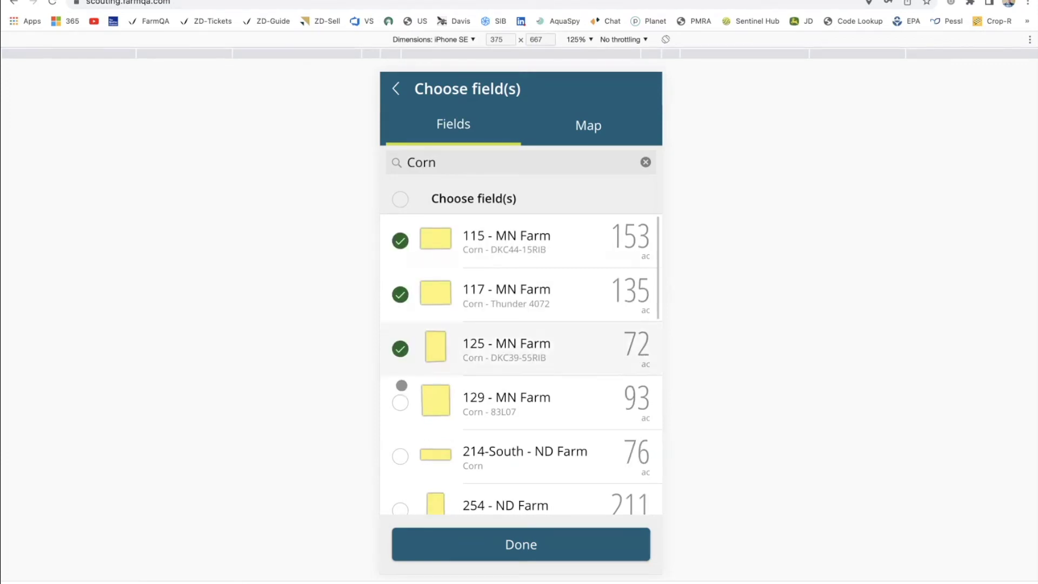
pyautogui.click(400, 403)
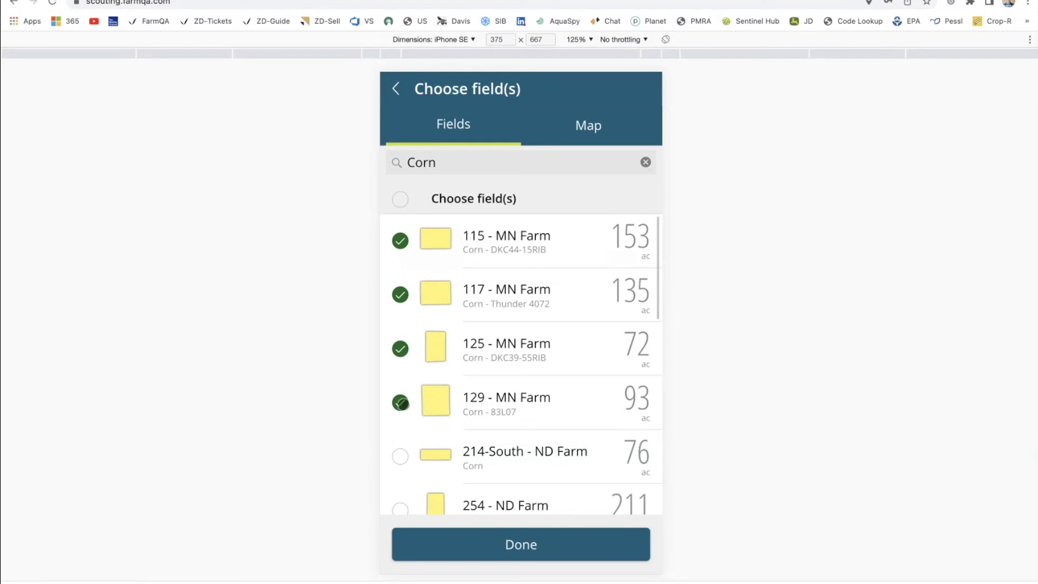
pyautogui.click(493, 544)
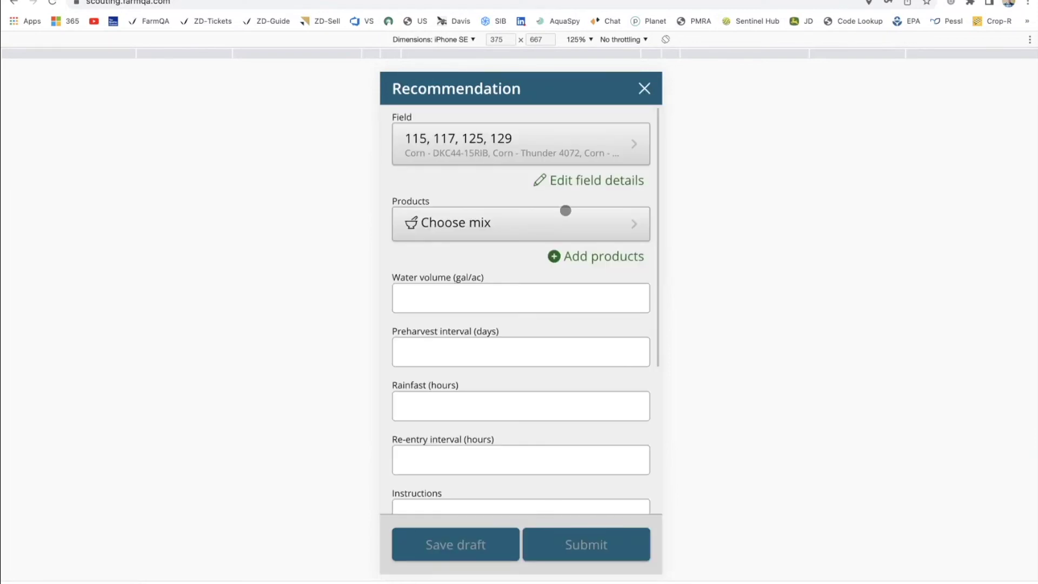
# Clear the selection and re-pick corn fields on the Map: 125, Demo 1, 129 and 115.
pyautogui.click(614, 146)
pyautogui.click(399, 201)
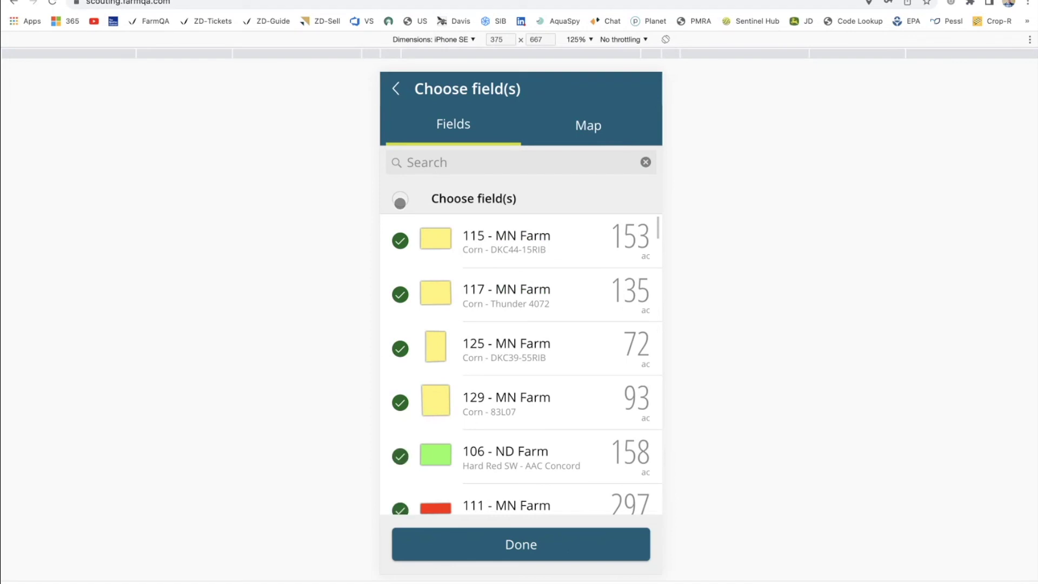
pyautogui.click(421, 190)
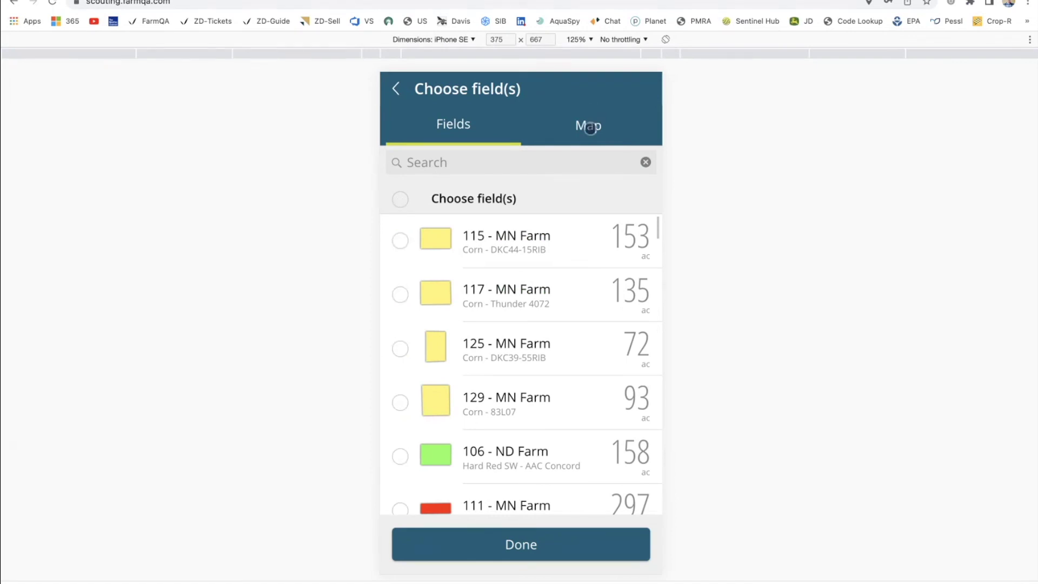
pyautogui.click(595, 125)
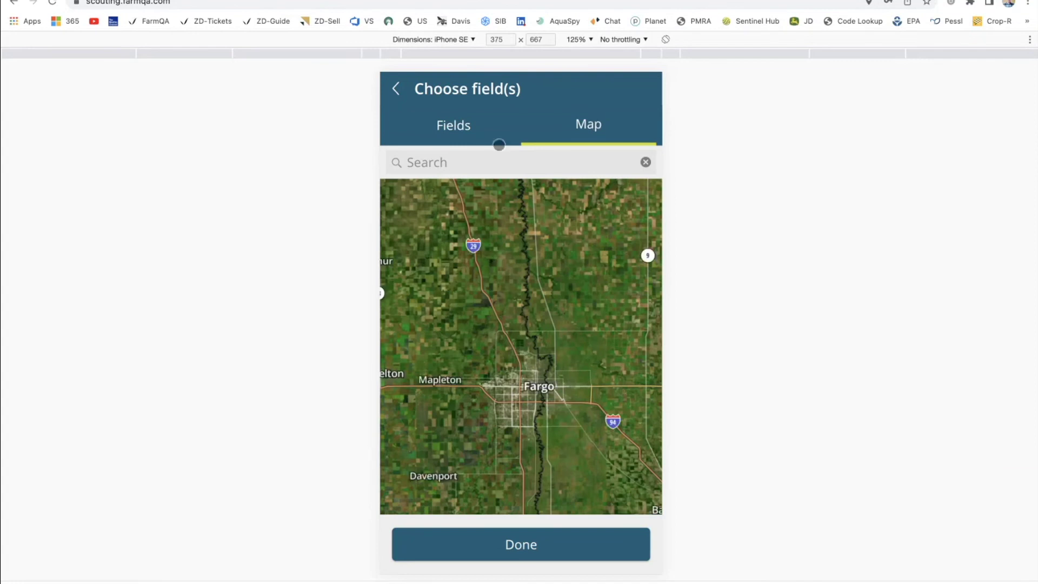
pyautogui.click(457, 163)
pyautogui.write('Corn')
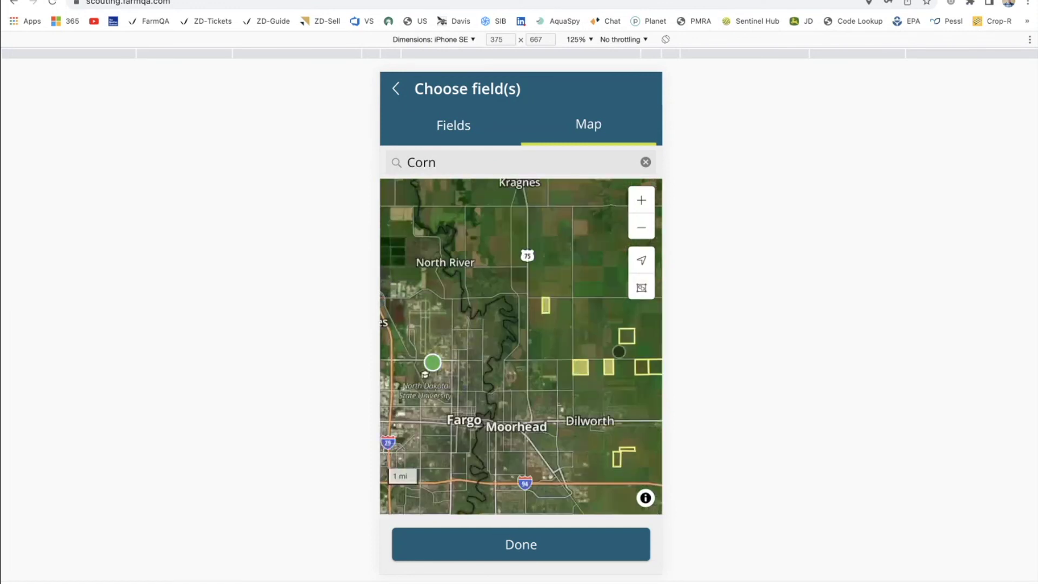
pyautogui.click(621, 343)
pyautogui.click(500, 539)
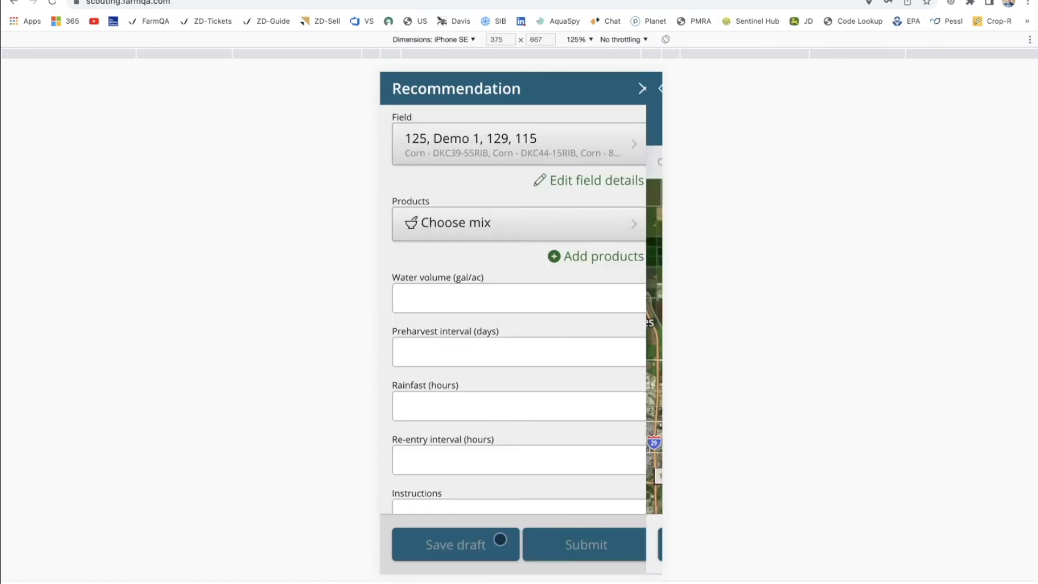
pyautogui.click(492, 228)
# Apply the Canola-1st mix (LIBERTY, CLETHODIM, AMS), then return to PowerPoint's Demo slide 4.
pyautogui.click(433, 345)
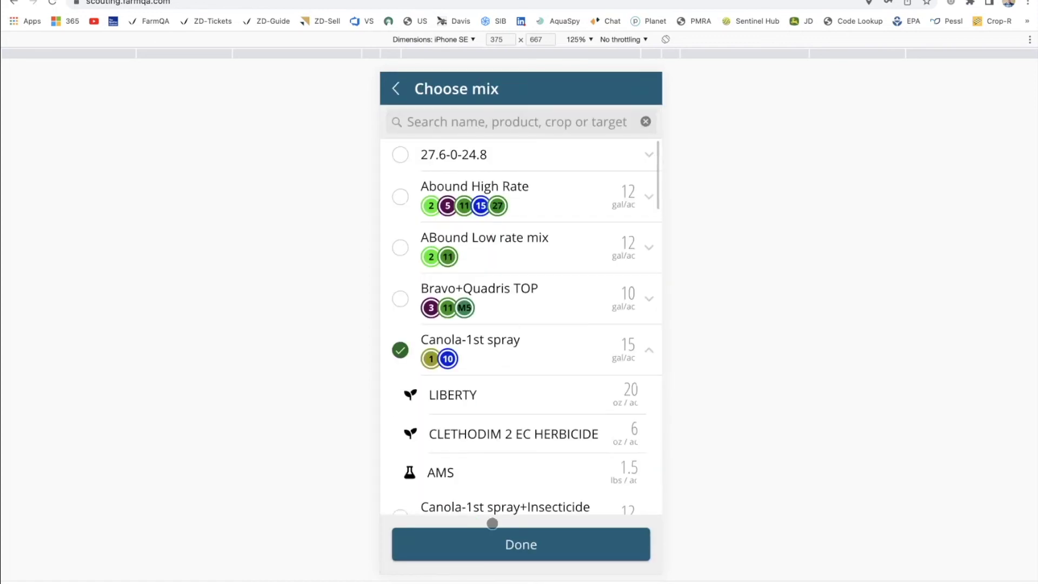
pyautogui.click(484, 540)
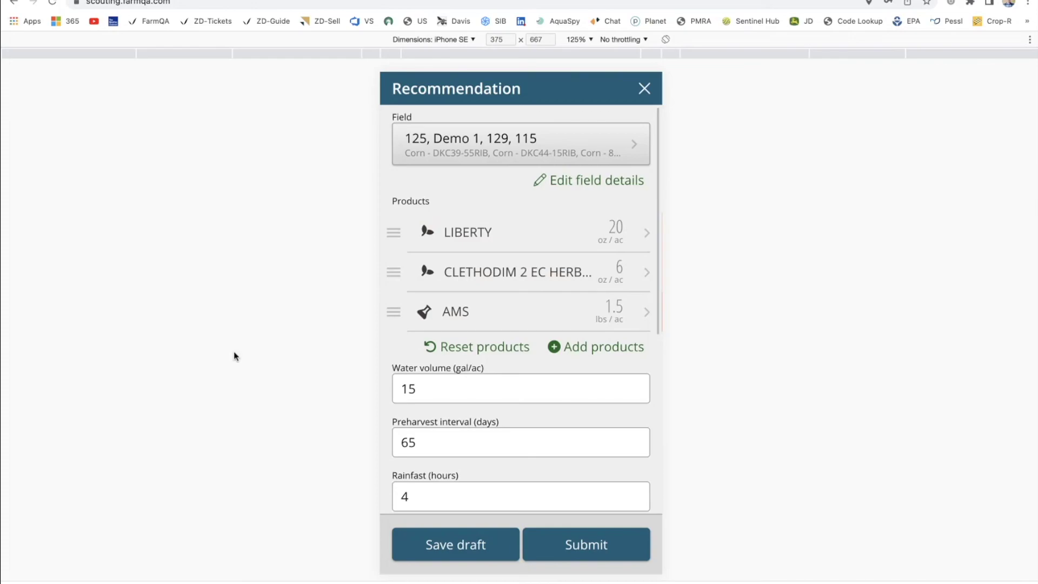
pyautogui.hotkey('ctrl', 'Up')
pyautogui.click(393, 396)
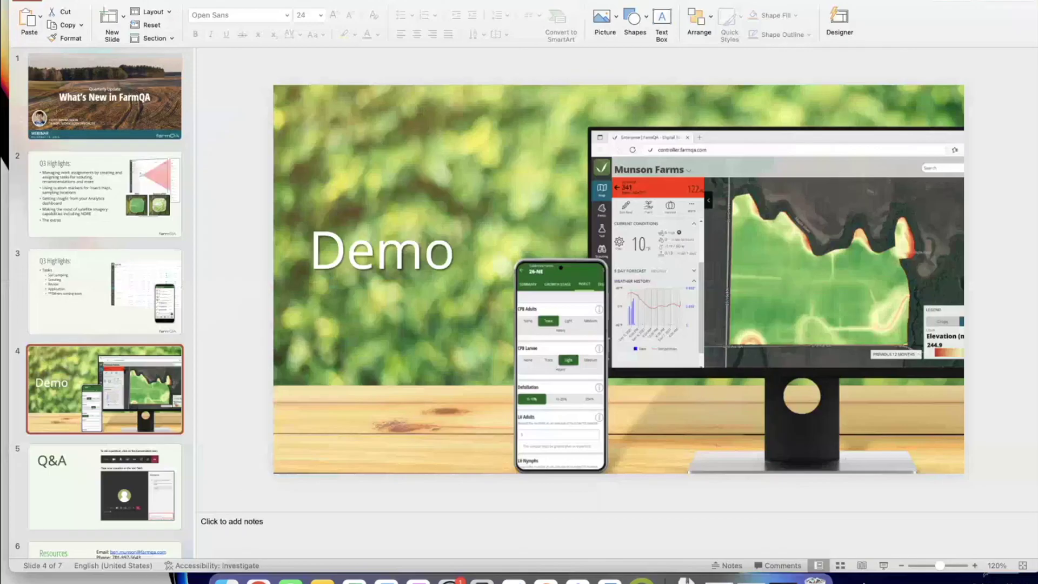